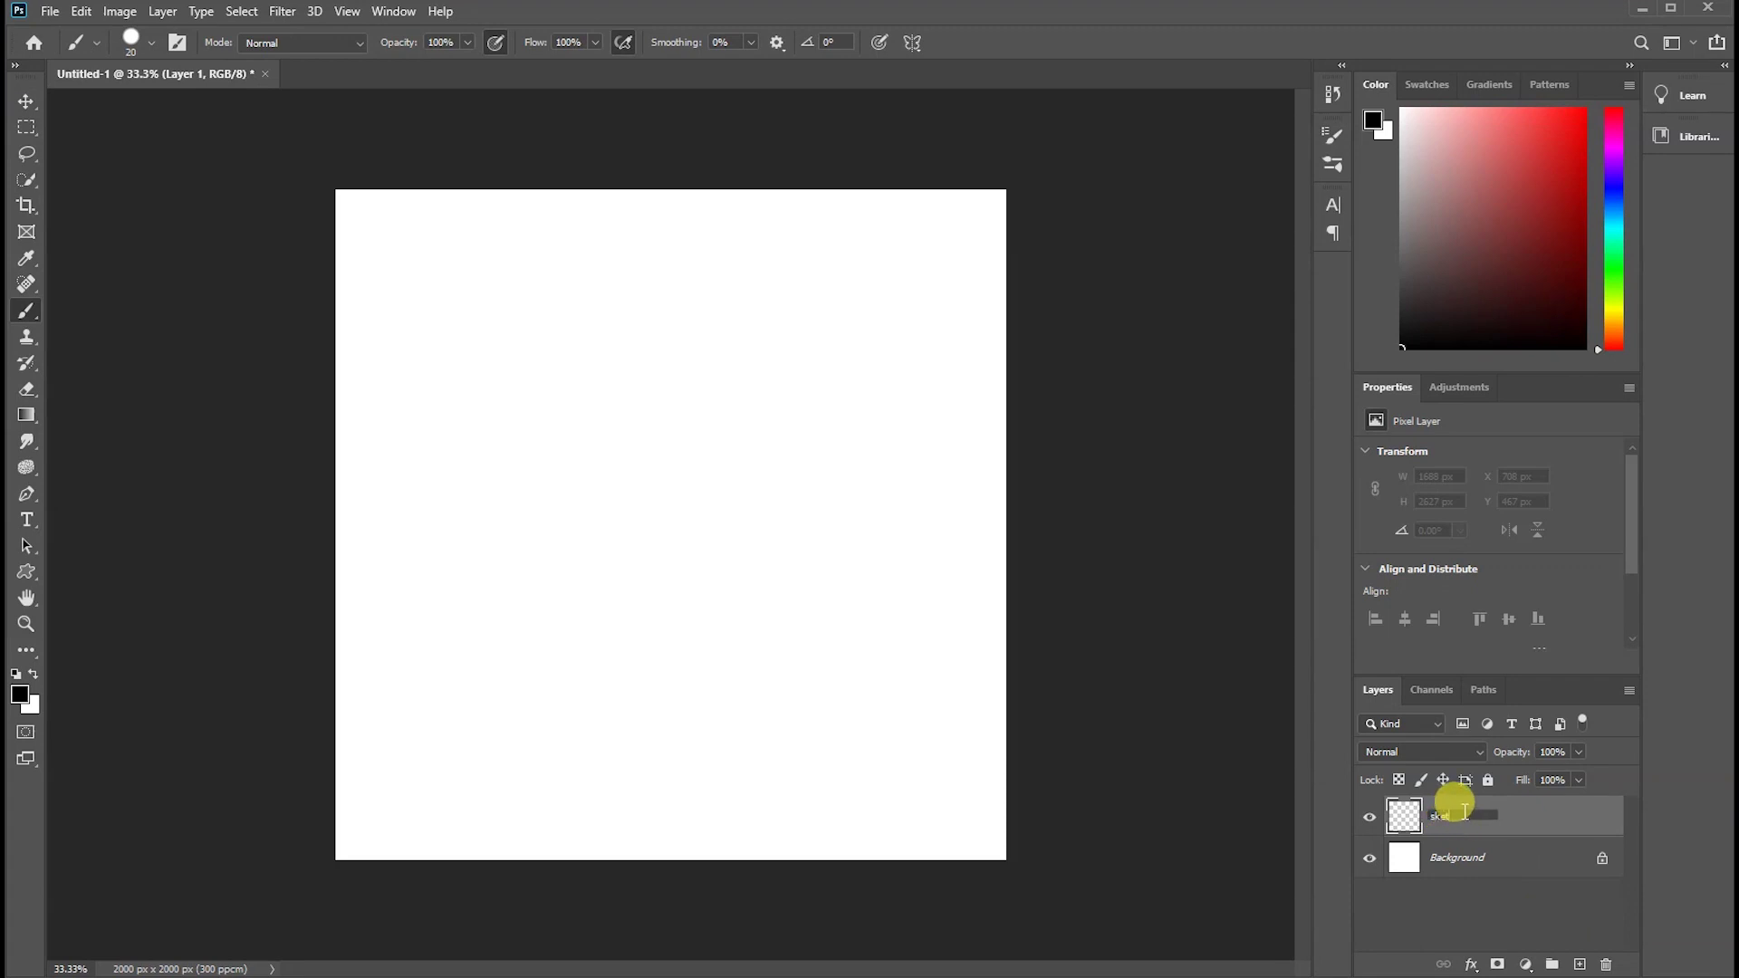
- Create a 'sketch' layer and rough in the head oval, shoulders and arms
text(ch)
key(Return)
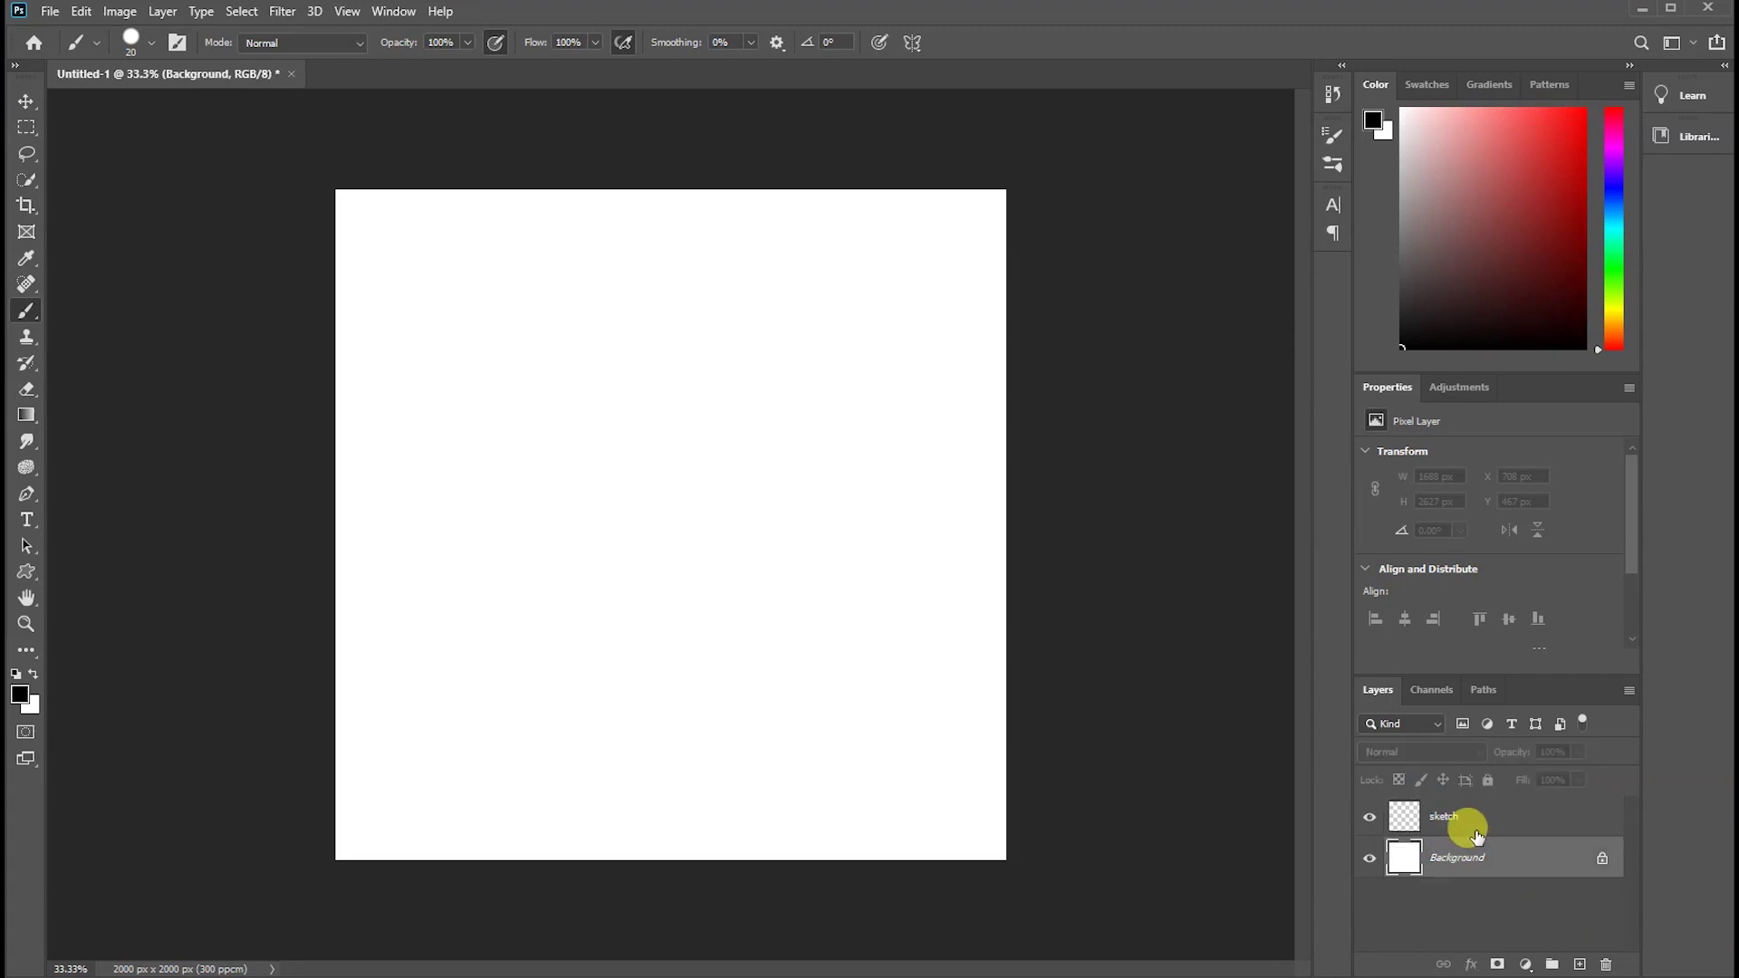
key(ctrl+plus)
drag(534, 319, 624, 333)
key(ctrl+z)
key(bracketleft)
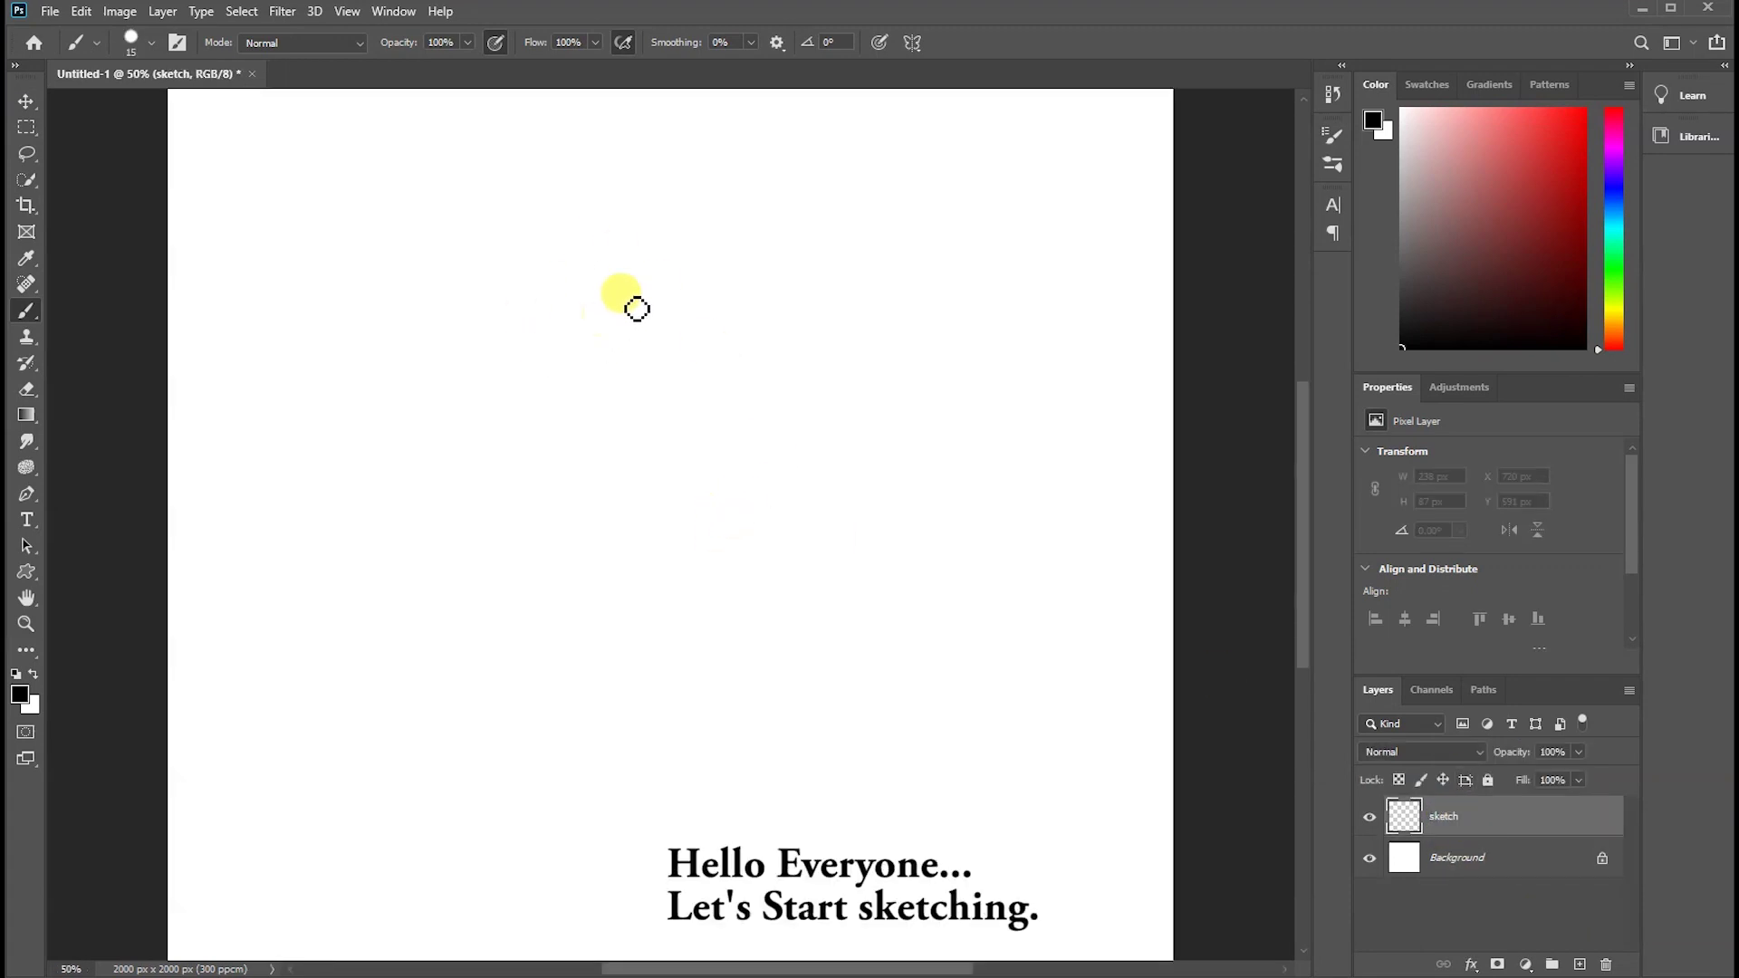
mouse_move(631, 213)
mouse_down()
mouse_move(658, 511)
mouse_move(457, 560)
mouse_up()
drag(450, 566, 419, 804)
mouse_move(693, 513)
mouse_down()
mouse_move(846, 525)
mouse_move(824, 792)
mouse_up()
drag(837, 528, 878, 780)
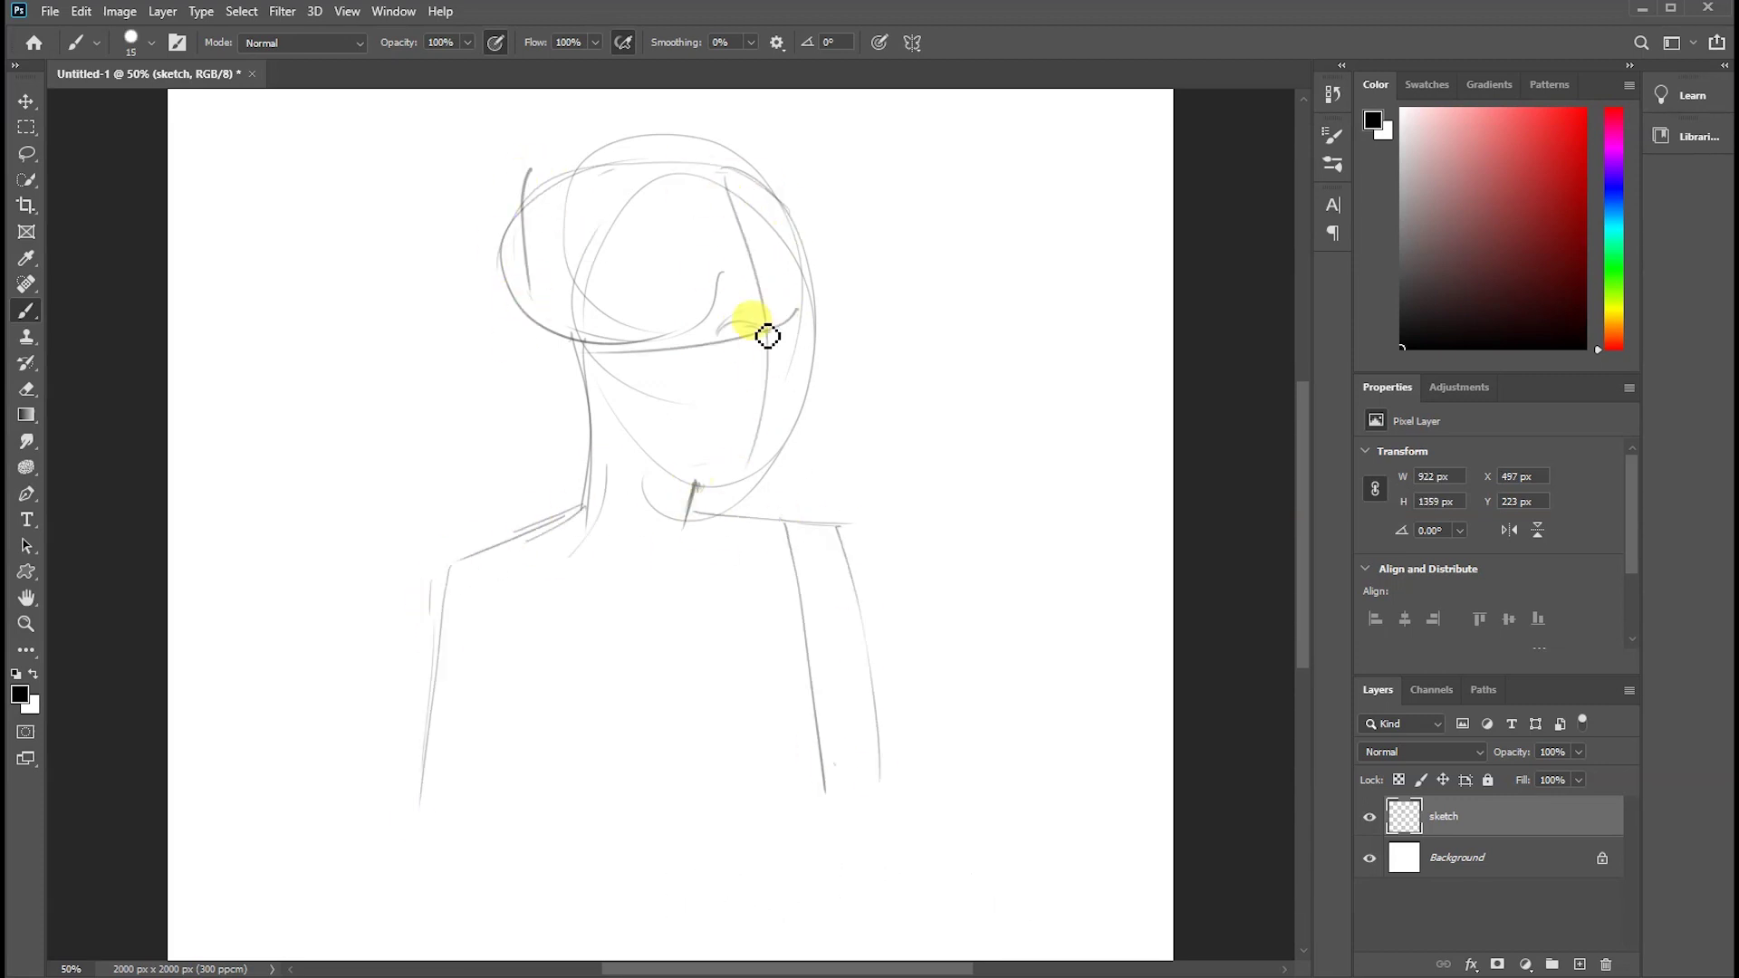
- Sketch the eyes, mouth, lower lip and chin, neck lines, collar and head-top stroke
mouse_move(777, 303)
mouse_down()
mouse_move(749, 341)
mouse_move(730, 311)
mouse_move(779, 344)
mouse_move(725, 291)
mouse_move(788, 283)
mouse_move(734, 297)
mouse_move(718, 272)
mouse_move(667, 264)
mouse_move(748, 240)
mouse_move(803, 369)
mouse_up()
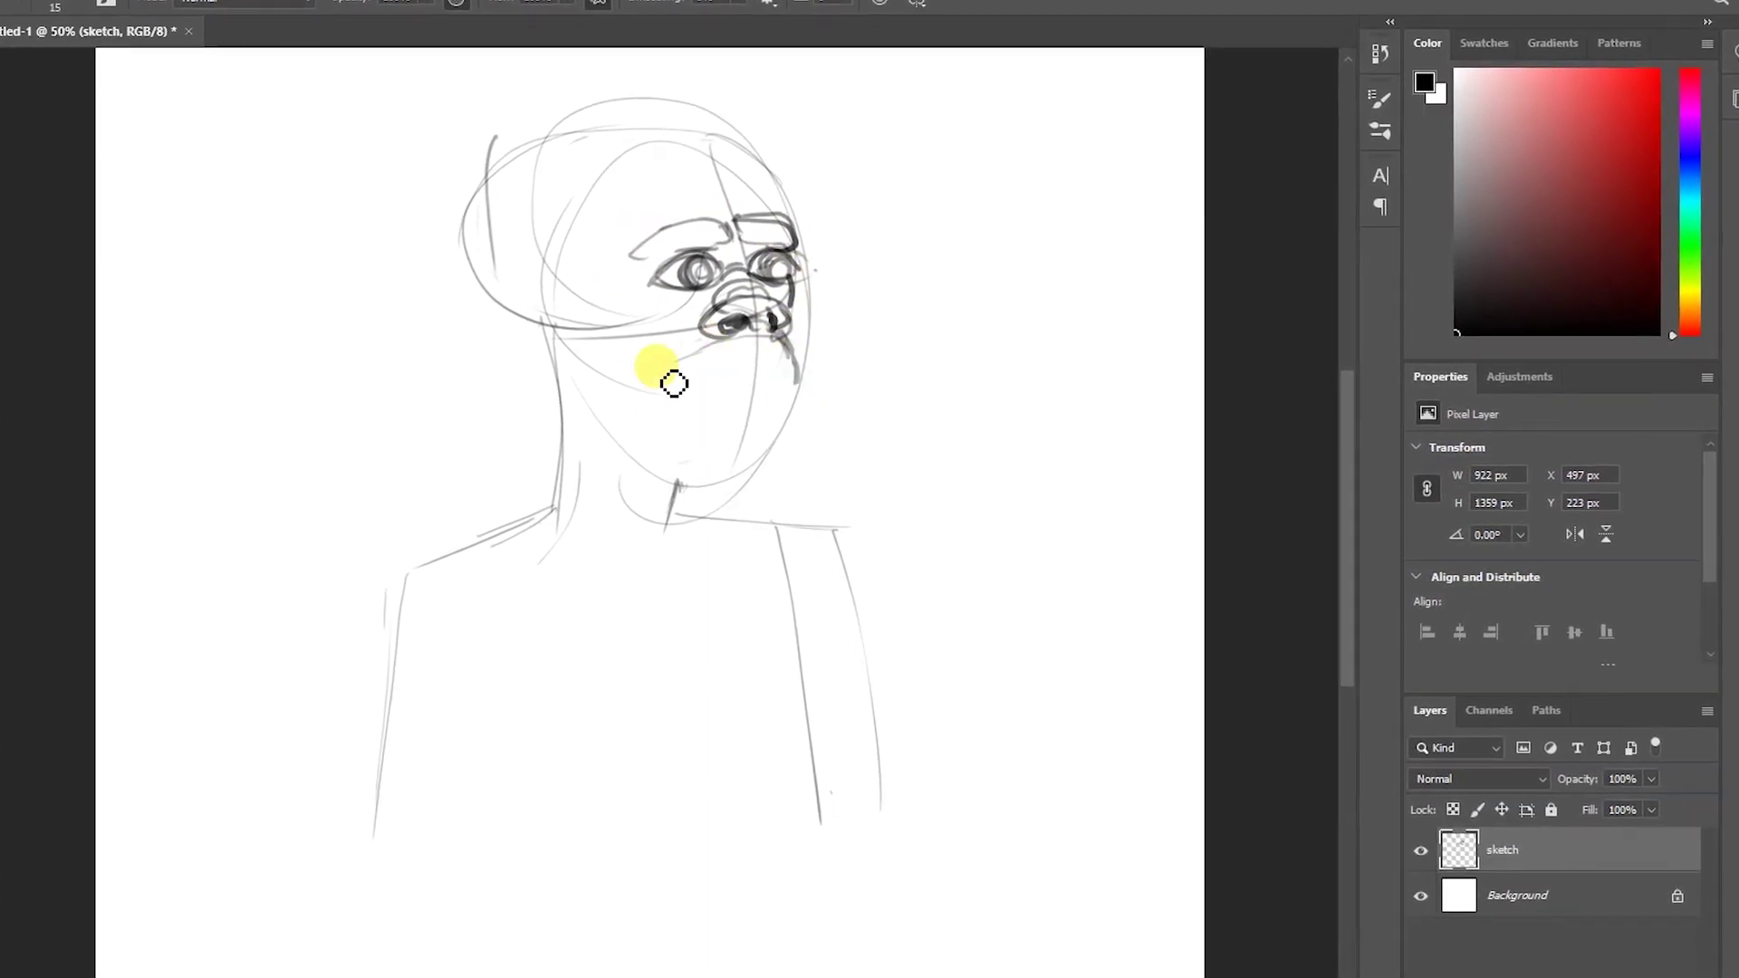
mouse_move(673, 384)
mouse_down()
mouse_move(799, 388)
mouse_move(749, 380)
mouse_move(667, 415)
mouse_move(737, 375)
mouse_move(794, 404)
mouse_move(733, 369)
mouse_move(768, 396)
mouse_move(691, 389)
mouse_move(670, 409)
mouse_up()
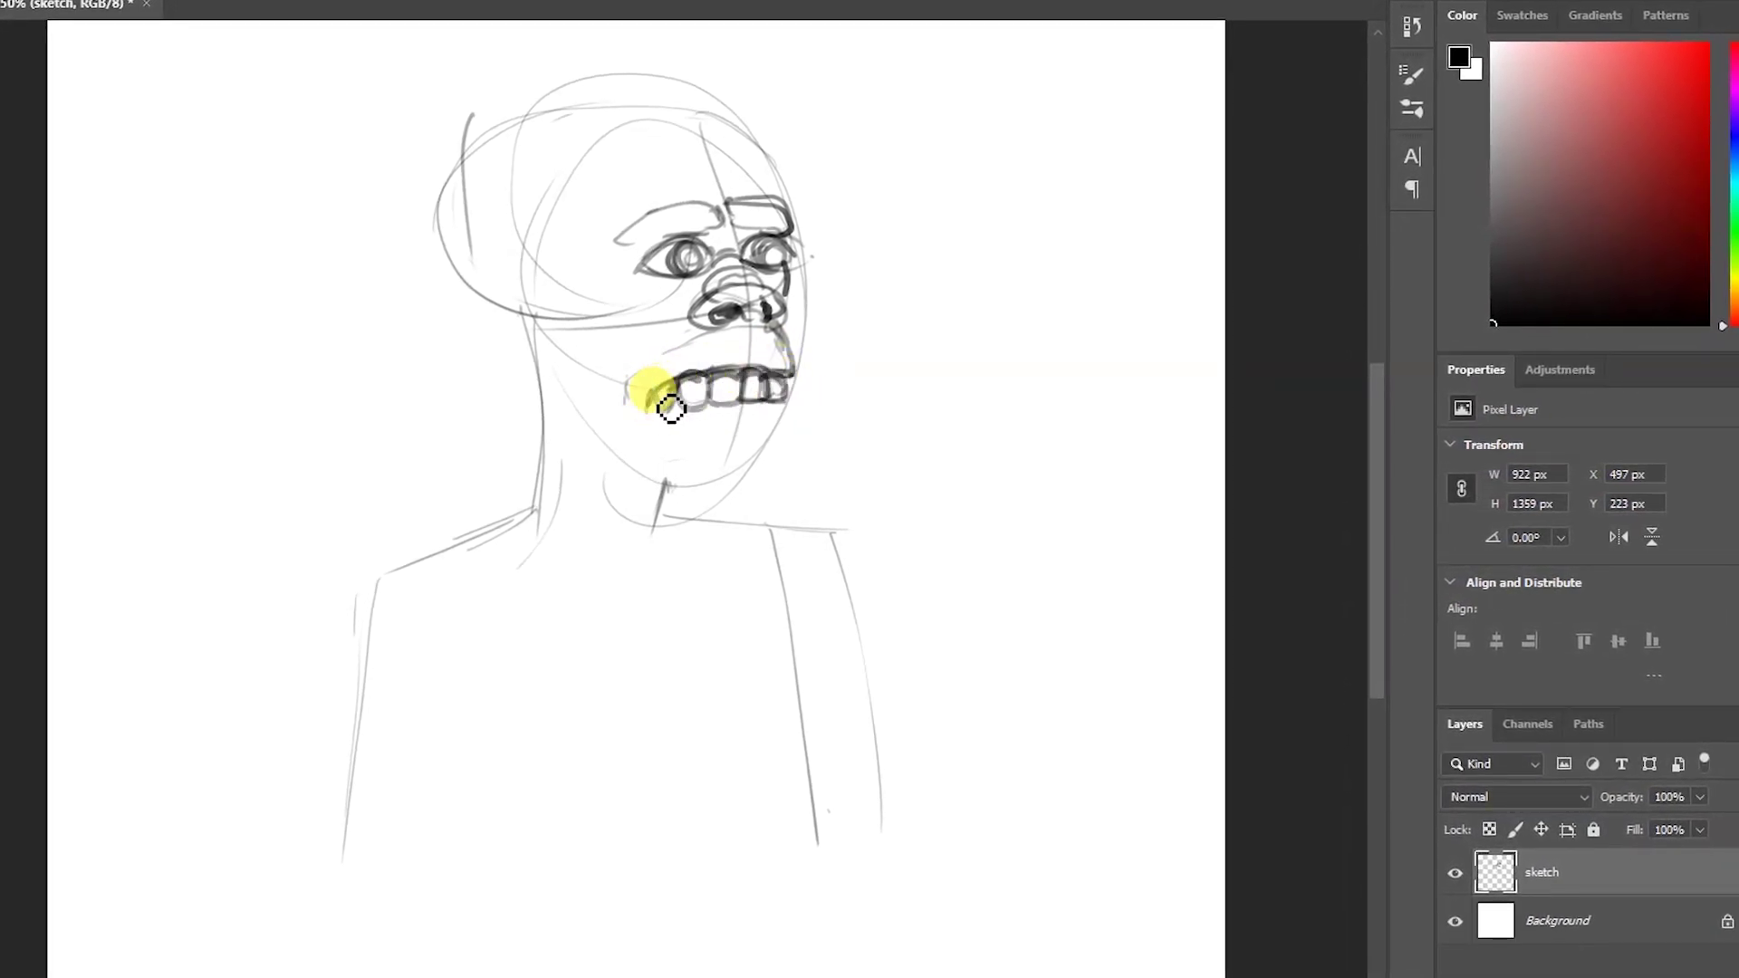
mouse_move(798, 389)
mouse_down()
mouse_move(776, 470)
mouse_move(691, 493)
mouse_move(664, 457)
mouse_move(788, 442)
mouse_move(769, 416)
mouse_move(699, 429)
mouse_move(668, 407)
mouse_move(797, 357)
mouse_move(716, 414)
mouse_move(788, 381)
mouse_move(751, 336)
mouse_move(725, 342)
mouse_move(590, 426)
mouse_move(760, 213)
mouse_move(553, 393)
mouse_move(534, 516)
mouse_up()
drag(603, 544, 870, 661)
drag(520, 312, 543, 453)
mouse_move(761, 136)
mouse_down()
mouse_move(510, 140)
mouse_move(640, 85)
mouse_move(443, 299)
mouse_move(508, 341)
mouse_move(459, 316)
mouse_up()
- Sketch the inner and outer ears, head-top contours and darker face-side and neck strokes
drag(451, 246, 489, 307)
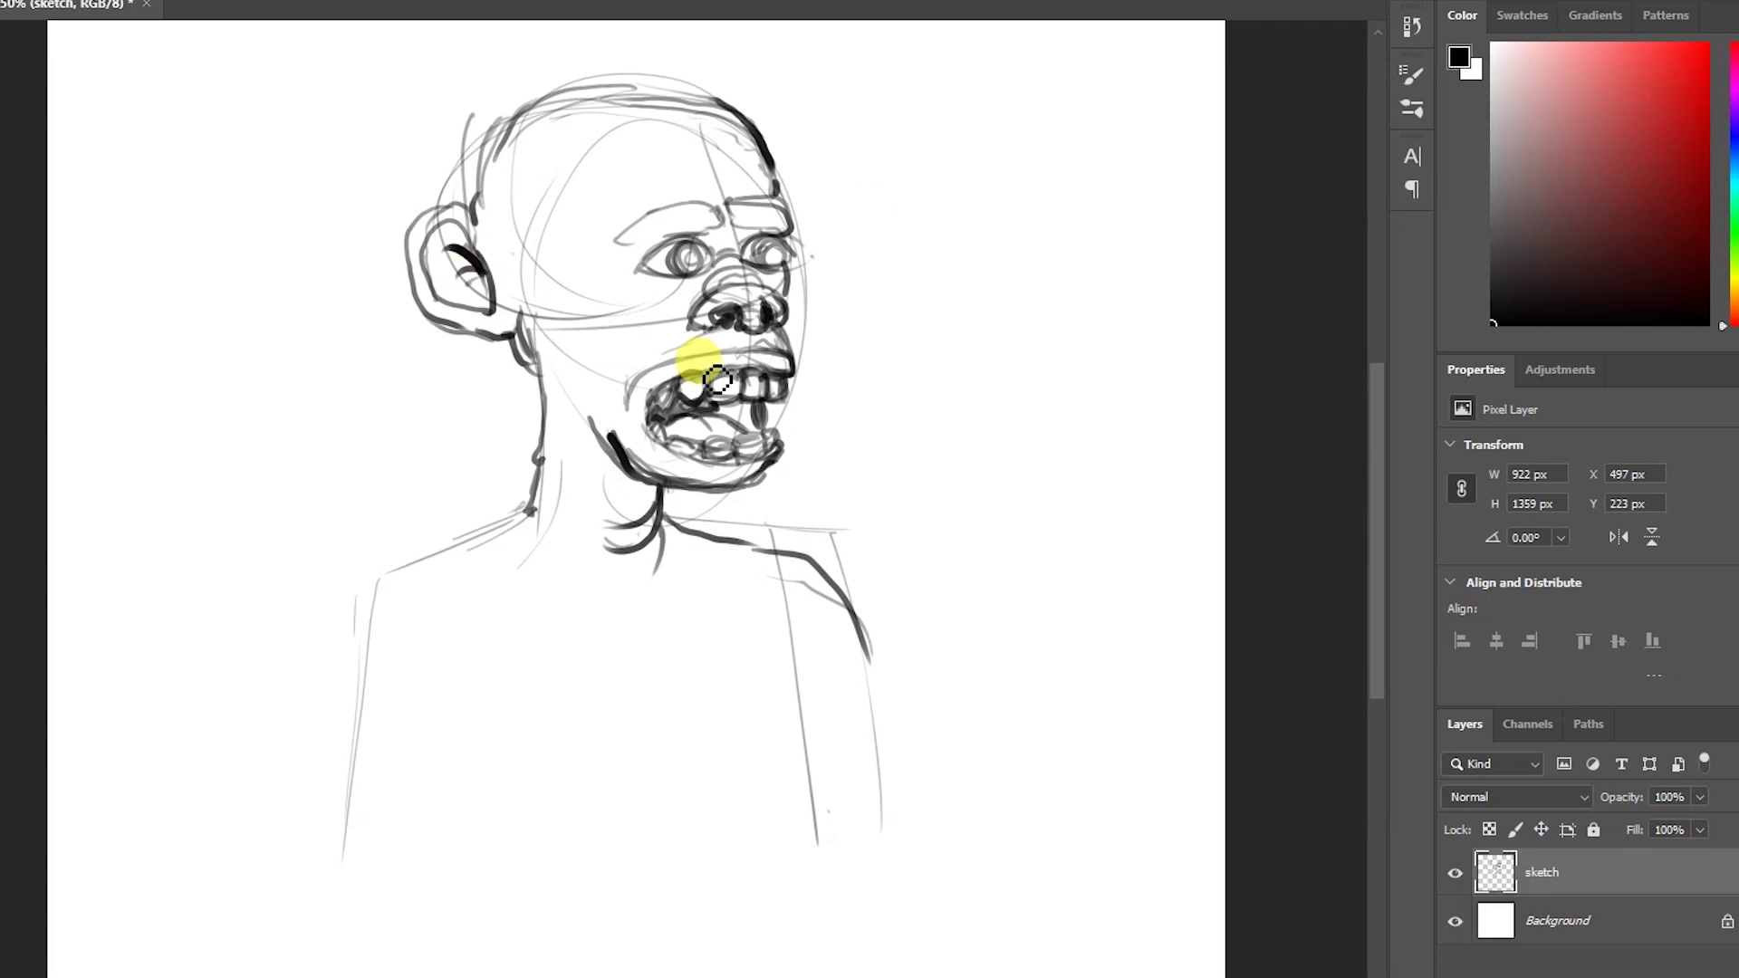
mouse_move(784, 241)
mouse_down()
mouse_move(803, 174)
mouse_move(825, 266)
mouse_move(776, 187)
mouse_up()
drag(543, 371, 535, 551)
drag(507, 118, 749, 145)
mouse_move(616, 222)
mouse_down()
mouse_move(621, 373)
mouse_move(543, 552)
mouse_move(354, 706)
mouse_up()
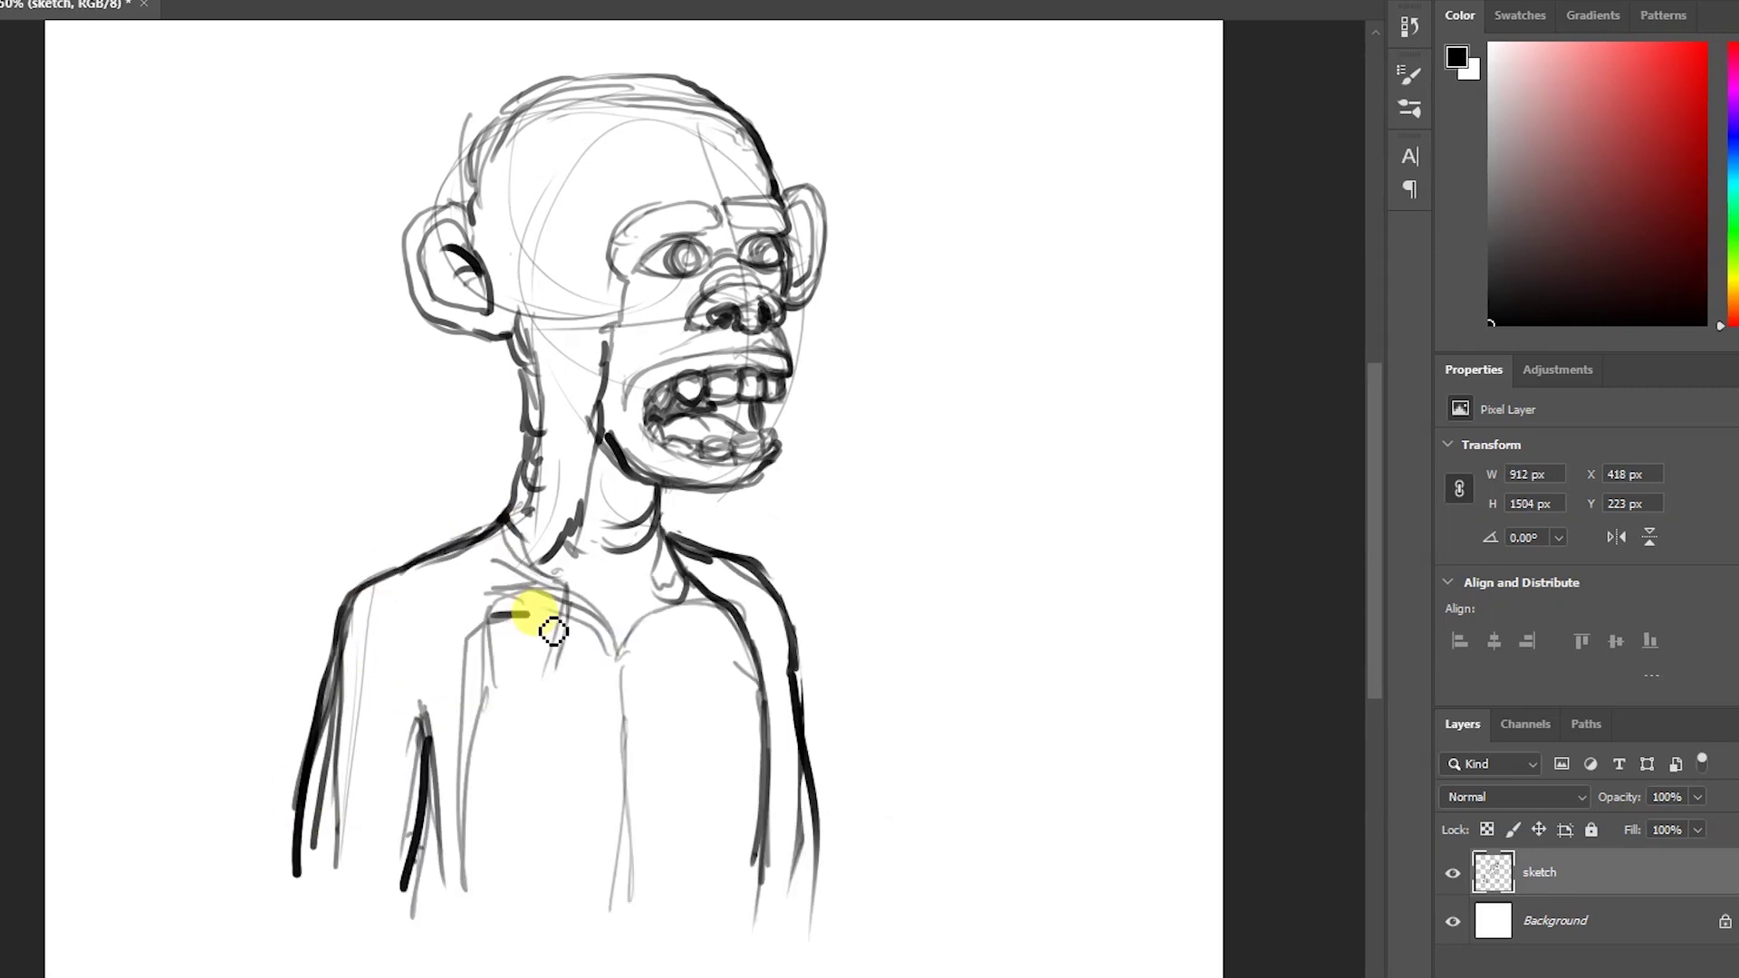
mouse_move(525, 621)
mouse_down()
mouse_move(621, 601)
mouse_move(627, 263)
mouse_move(505, 330)
mouse_move(447, 174)
mouse_move(536, 776)
mouse_up()
- Draw the collar and the lapels meeting in a V down the chest
mouse_move(651, 512)
mouse_down()
mouse_move(738, 666)
mouse_move(633, 791)
mouse_up()
drag(738, 657, 634, 806)
drag(497, 725, 624, 806)
drag(625, 806, 616, 941)
drag(716, 588, 756, 657)
drag(478, 492, 531, 660)
mouse_move(434, 625)
mouse_down()
mouse_move(555, 680)
mouse_move(624, 830)
mouse_up()
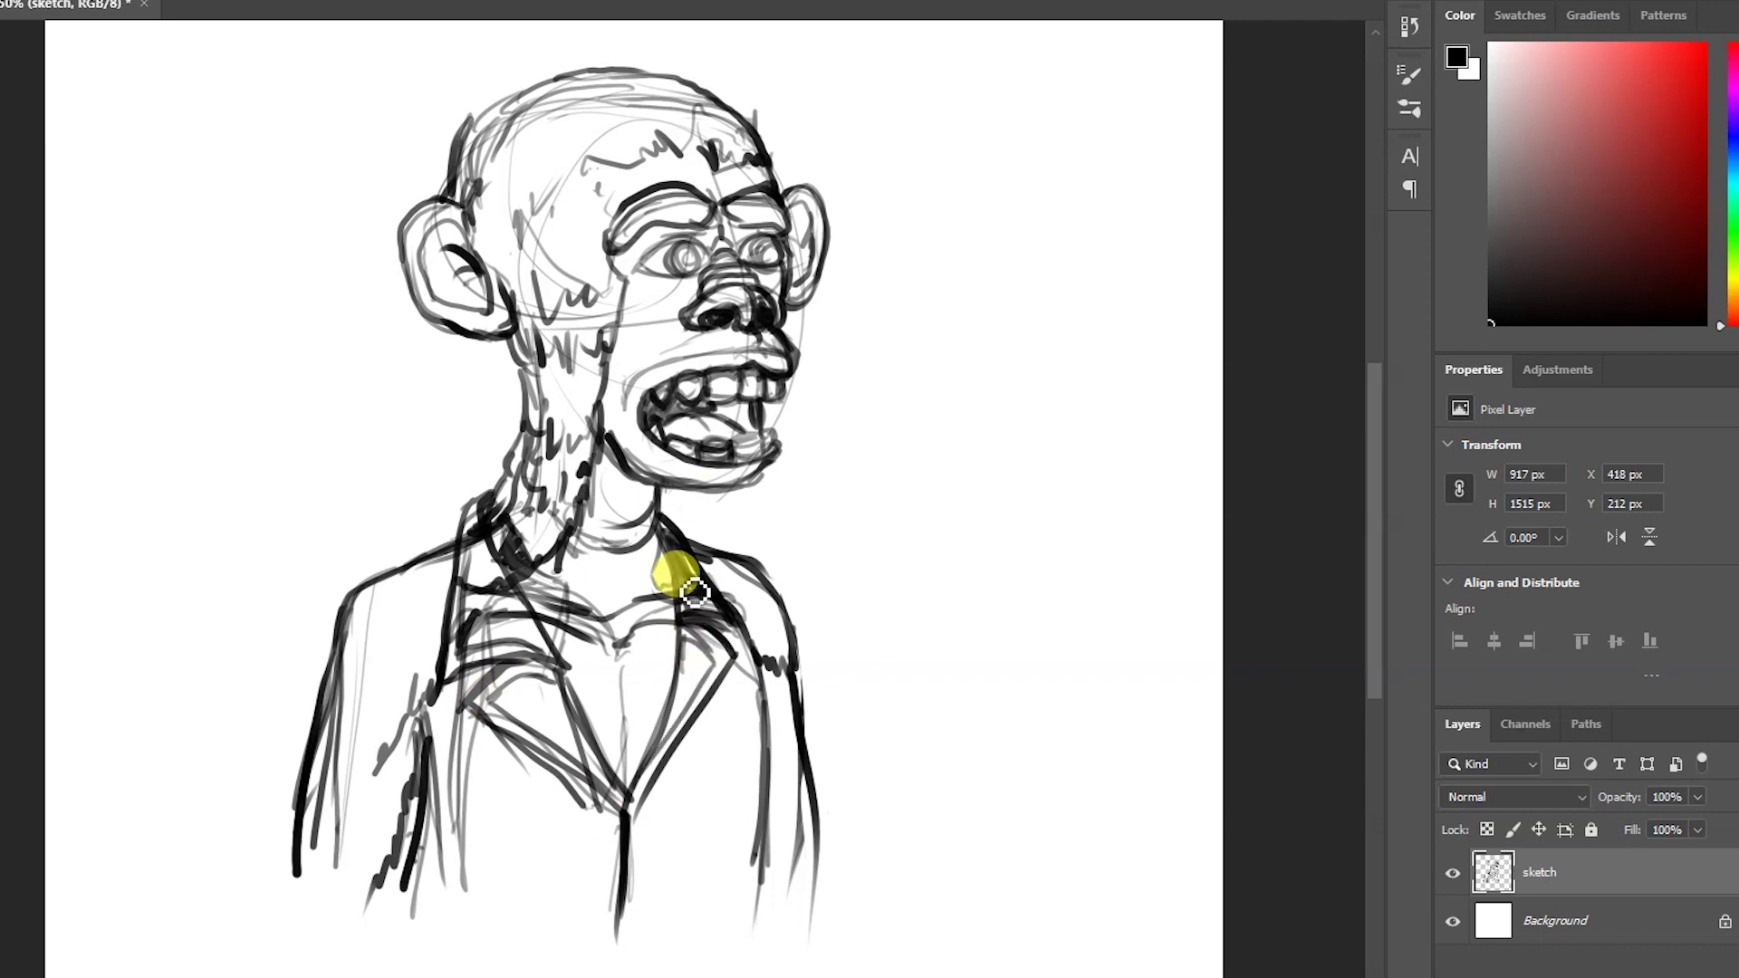
- Add hair strokes, the two curled horns, a left-eye squint and curly hair
drag(670, 65, 557, 79)
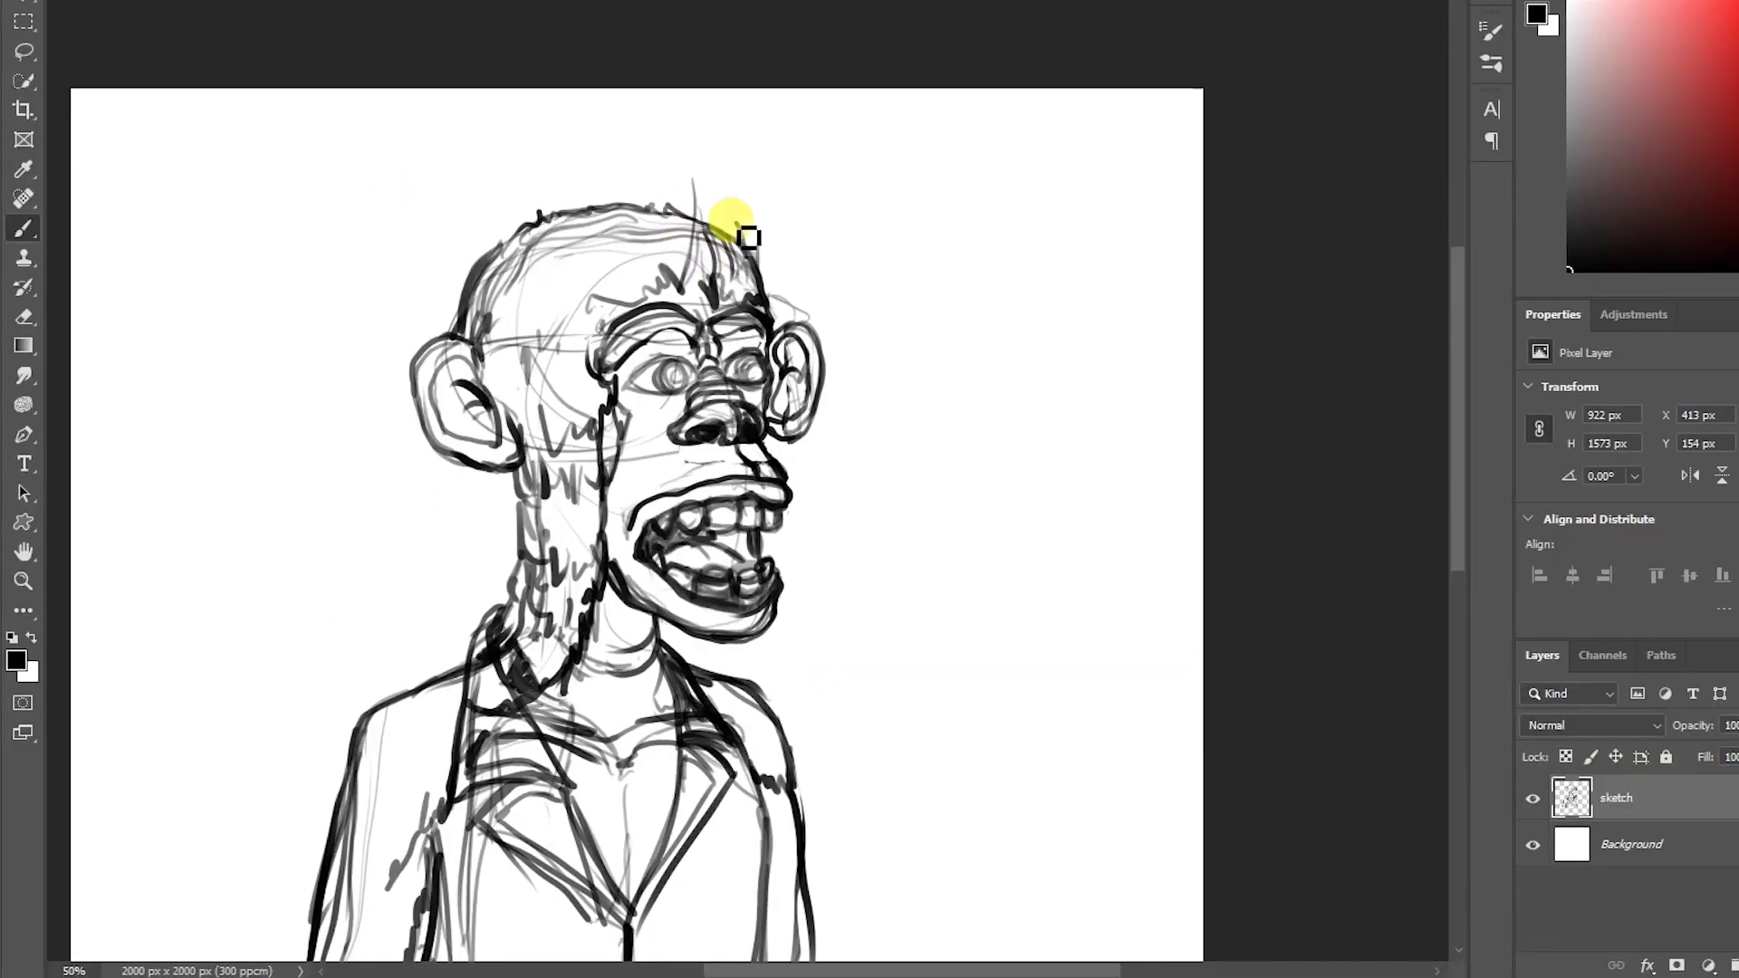
mouse_move(748, 237)
mouse_down()
mouse_move(660, 233)
mouse_move(640, 272)
mouse_move(590, 187)
mouse_up()
mouse_move(480, 254)
mouse_down()
mouse_move(543, 163)
mouse_move(516, 290)
mouse_move(543, 264)
mouse_up()
mouse_move(707, 155)
mouse_down()
mouse_move(746, 184)
mouse_move(748, 264)
mouse_up()
mouse_move(561, 262)
mouse_down()
mouse_move(504, 302)
mouse_move(579, 389)
mouse_move(590, 349)
mouse_move(679, 368)
mouse_move(679, 350)
mouse_move(748, 385)
mouse_up()
drag(632, 362, 693, 371)
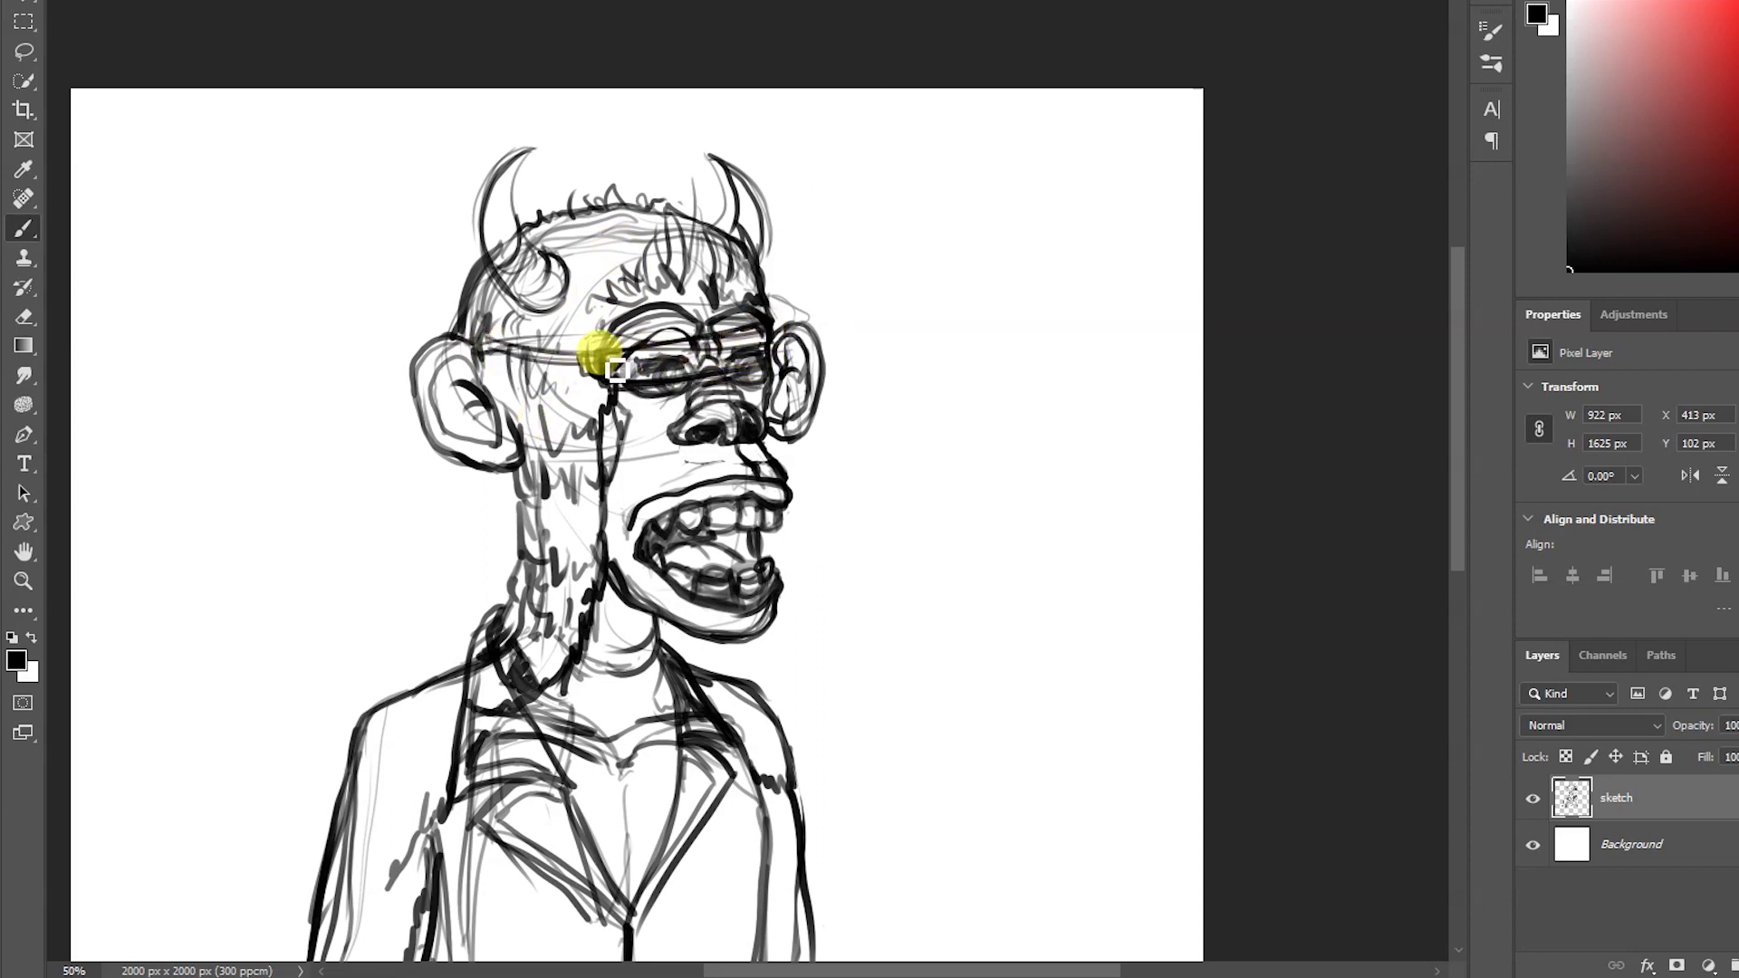
drag(519, 292, 566, 281)
- Add a hoop earring, shoulder epaulette, sleeve badge and jacket lines, plus a new empty layer
drag(466, 439, 473, 497)
mouse_move(460, 667)
mouse_down()
mouse_move(385, 693)
mouse_move(453, 668)
mouse_up()
drag(376, 729, 448, 668)
mouse_move(390, 875)
mouse_down()
mouse_move(350, 815)
mouse_move(361, 795)
mouse_move(331, 924)
mouse_up()
drag(497, 882, 494, 906)
drag(747, 824, 688, 905)
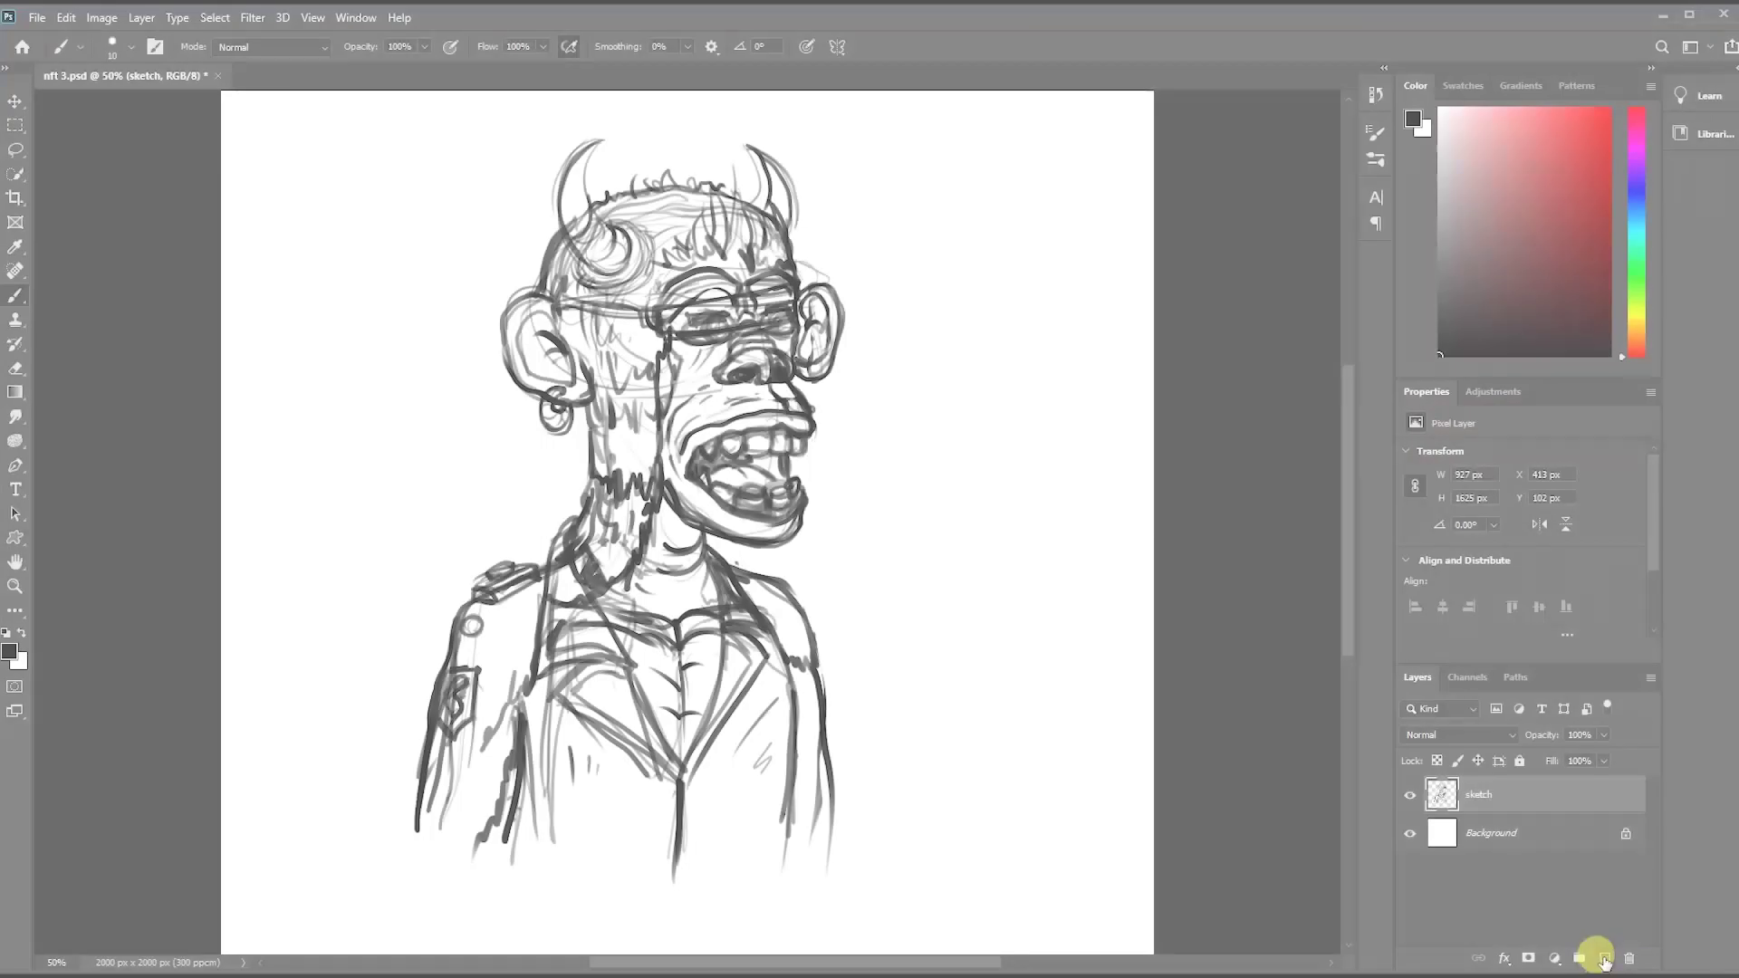
click(1603, 958)
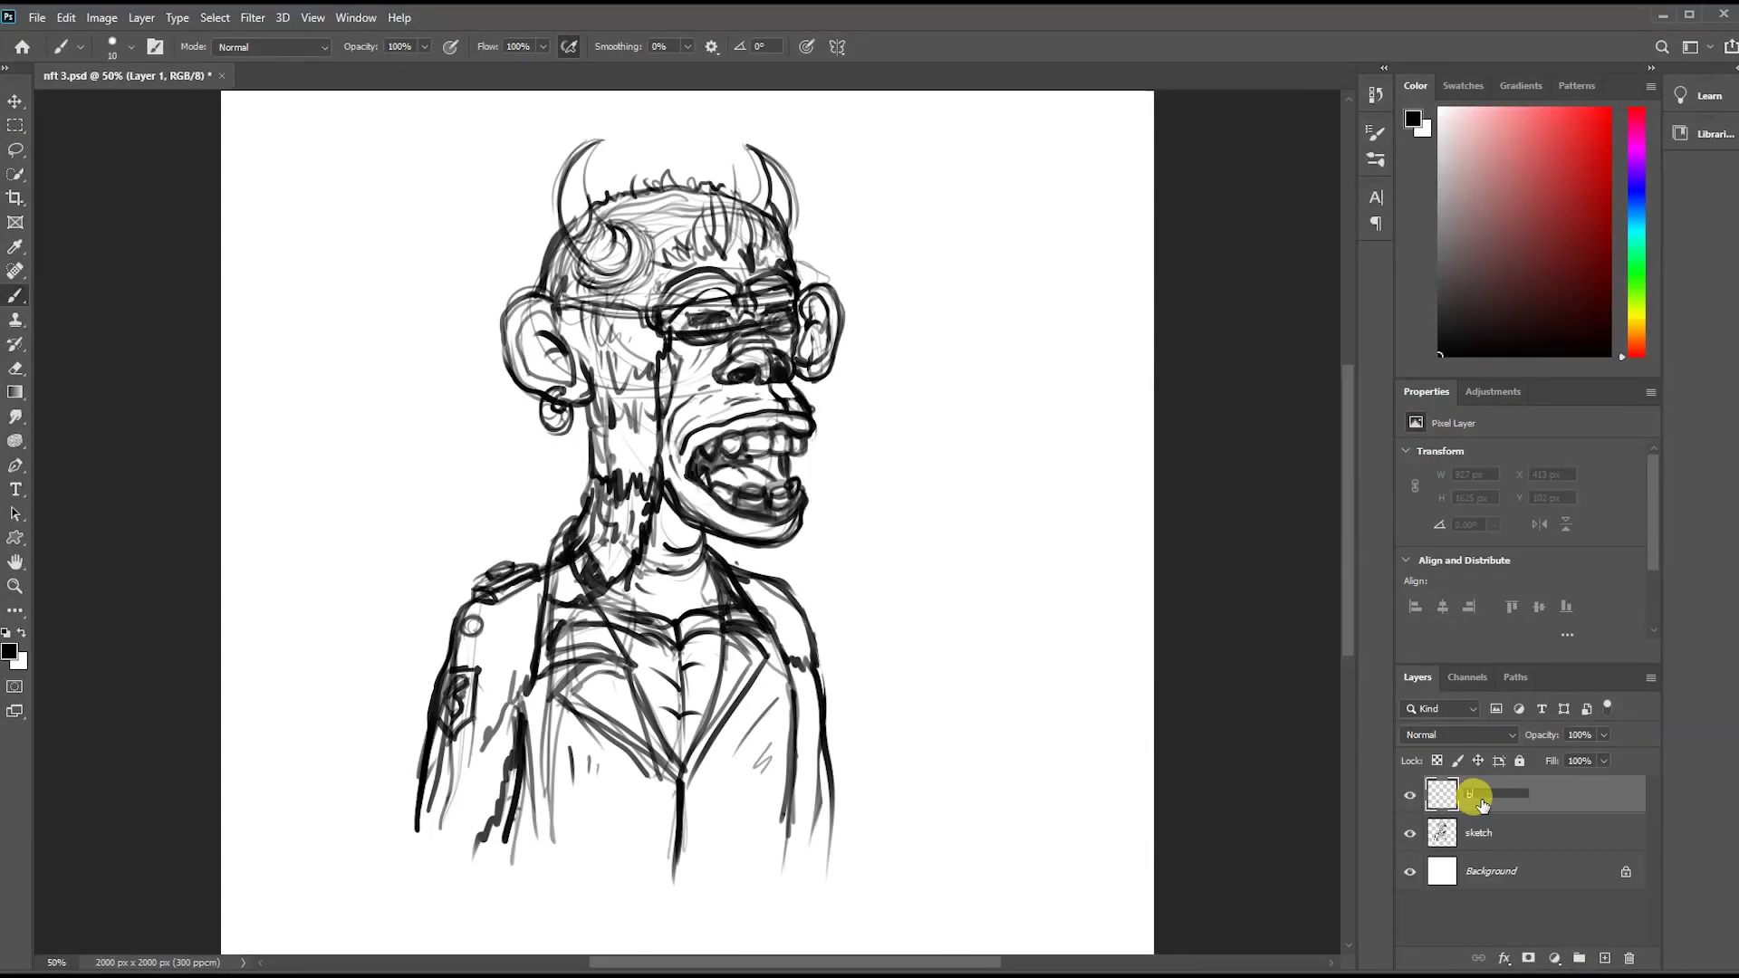
text(base)
- Fade the sketch layer to low opacity and ink the head-top outline on the base layer
click(1485, 830)
drag(1544, 736, 1551, 741)
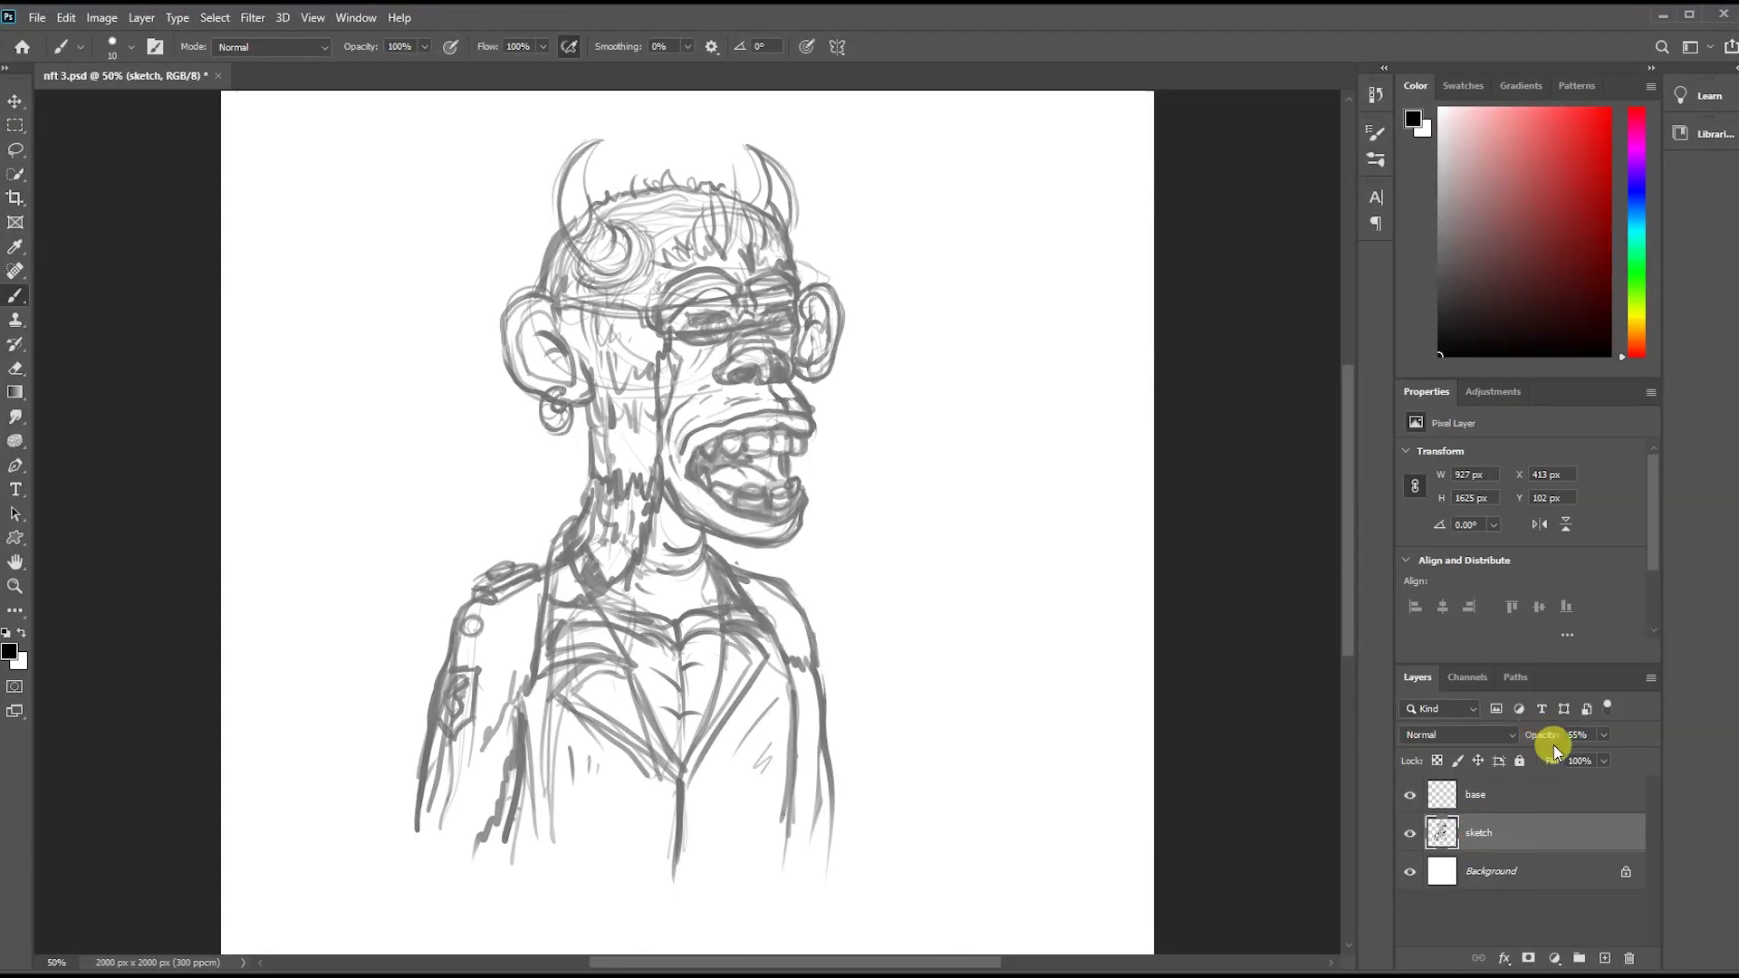
click(1482, 794)
drag(946, 389, 967, 505)
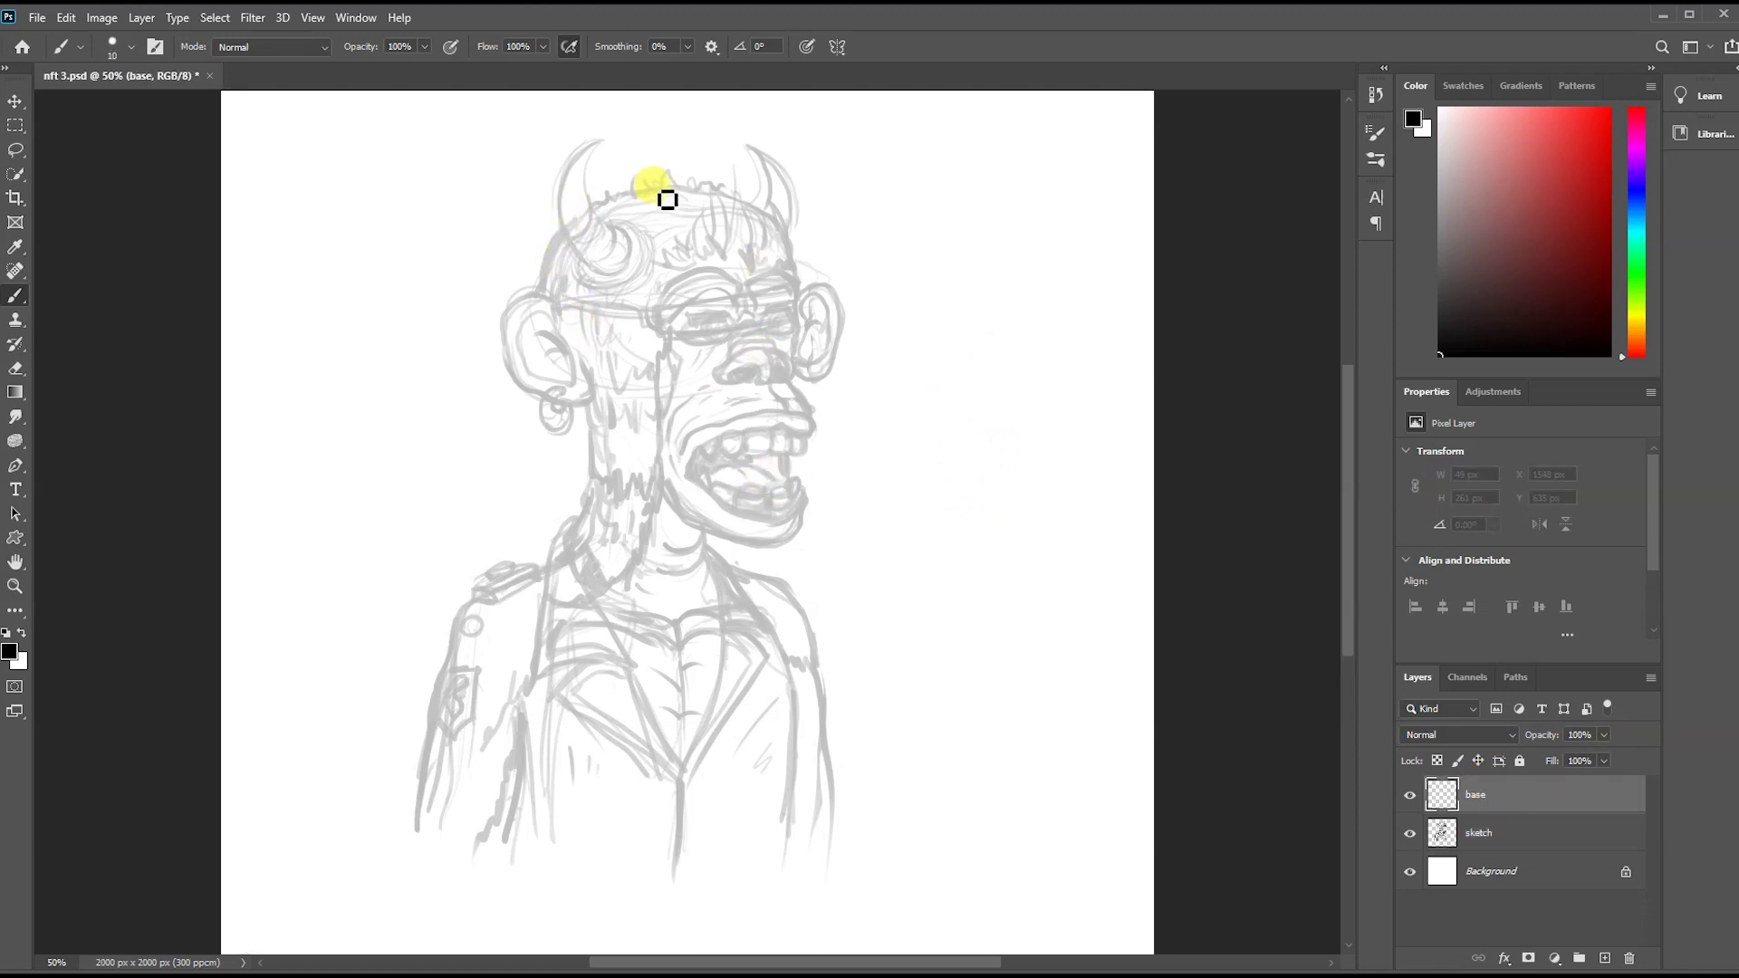
mouse_move(540, 295)
mouse_down()
mouse_move(691, 199)
mouse_move(806, 324)
mouse_up()
- Ink the nose, upper lip, open mouth, neck and a redrawn shoulder line
scroll(737, 399, up, 1)
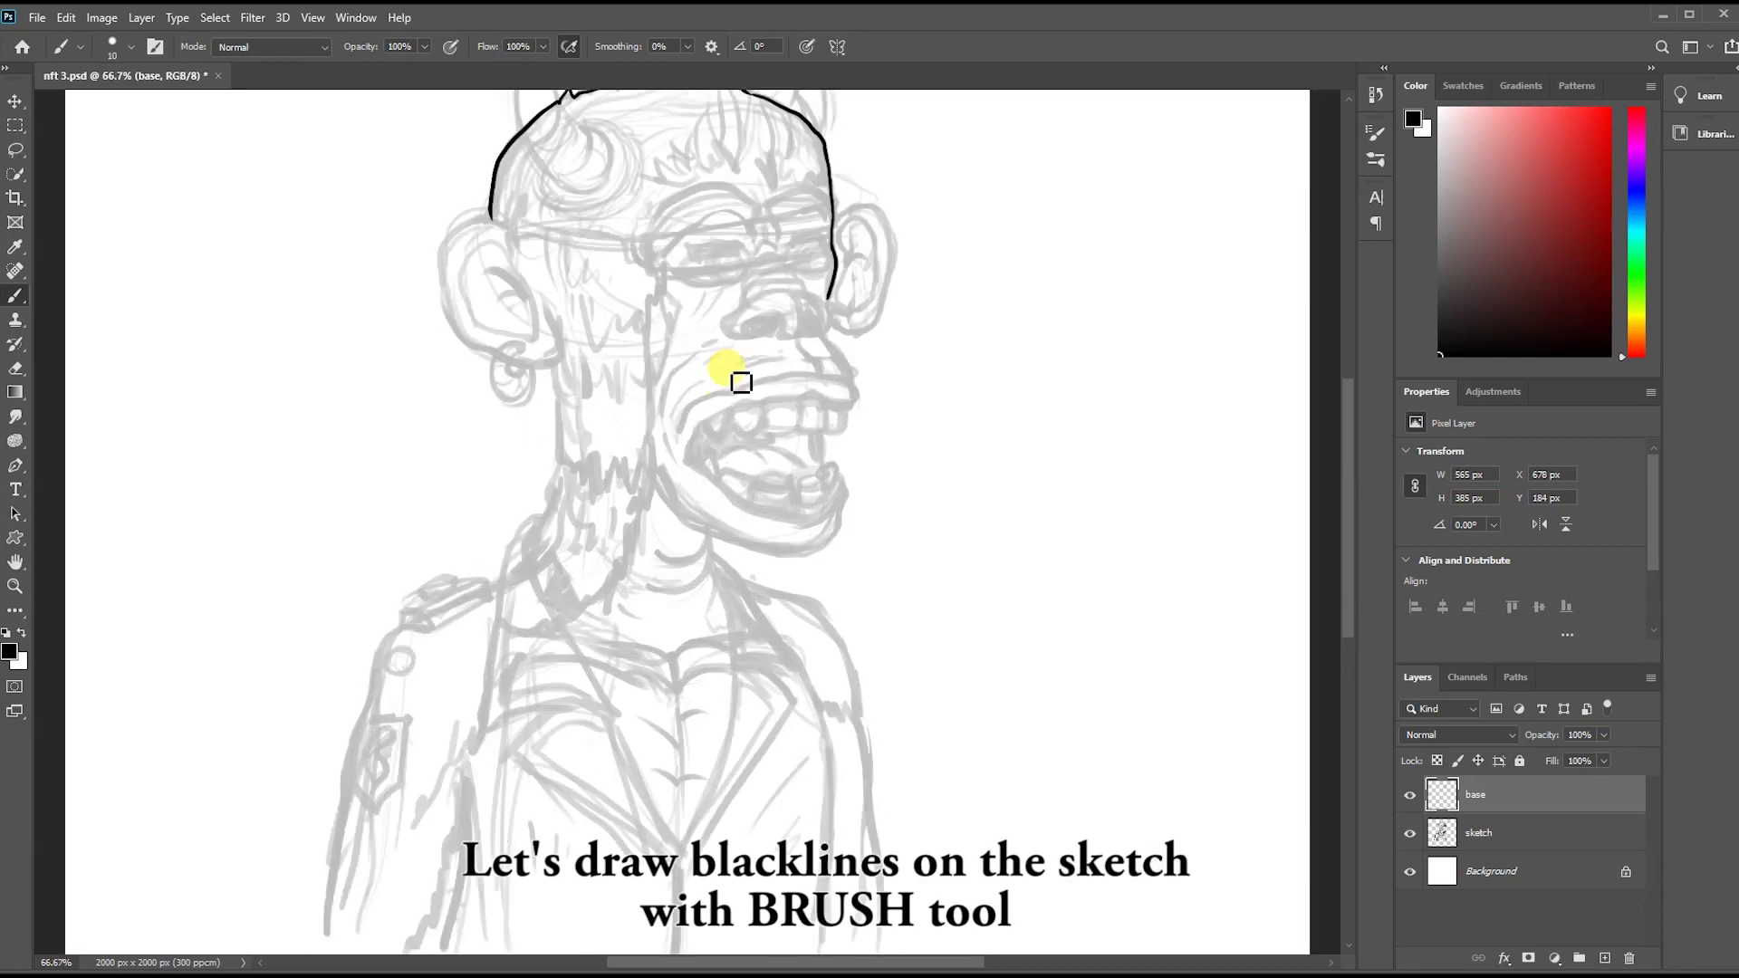
drag(740, 377, 756, 474)
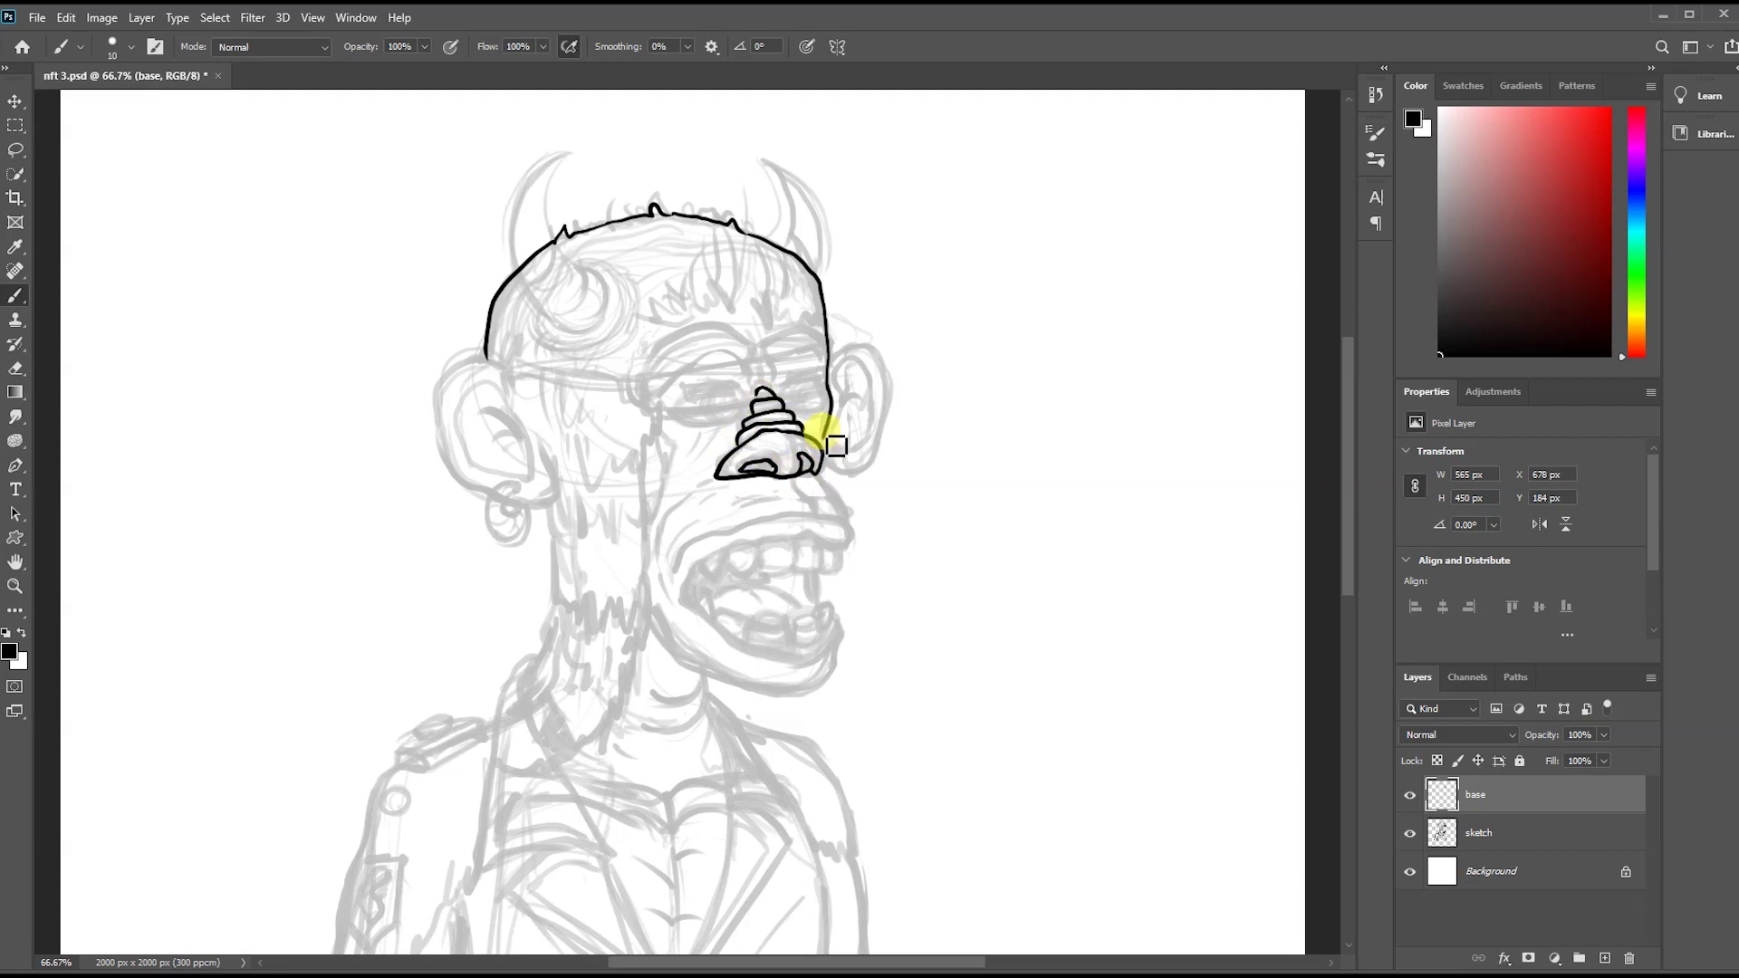
drag(815, 541, 839, 638)
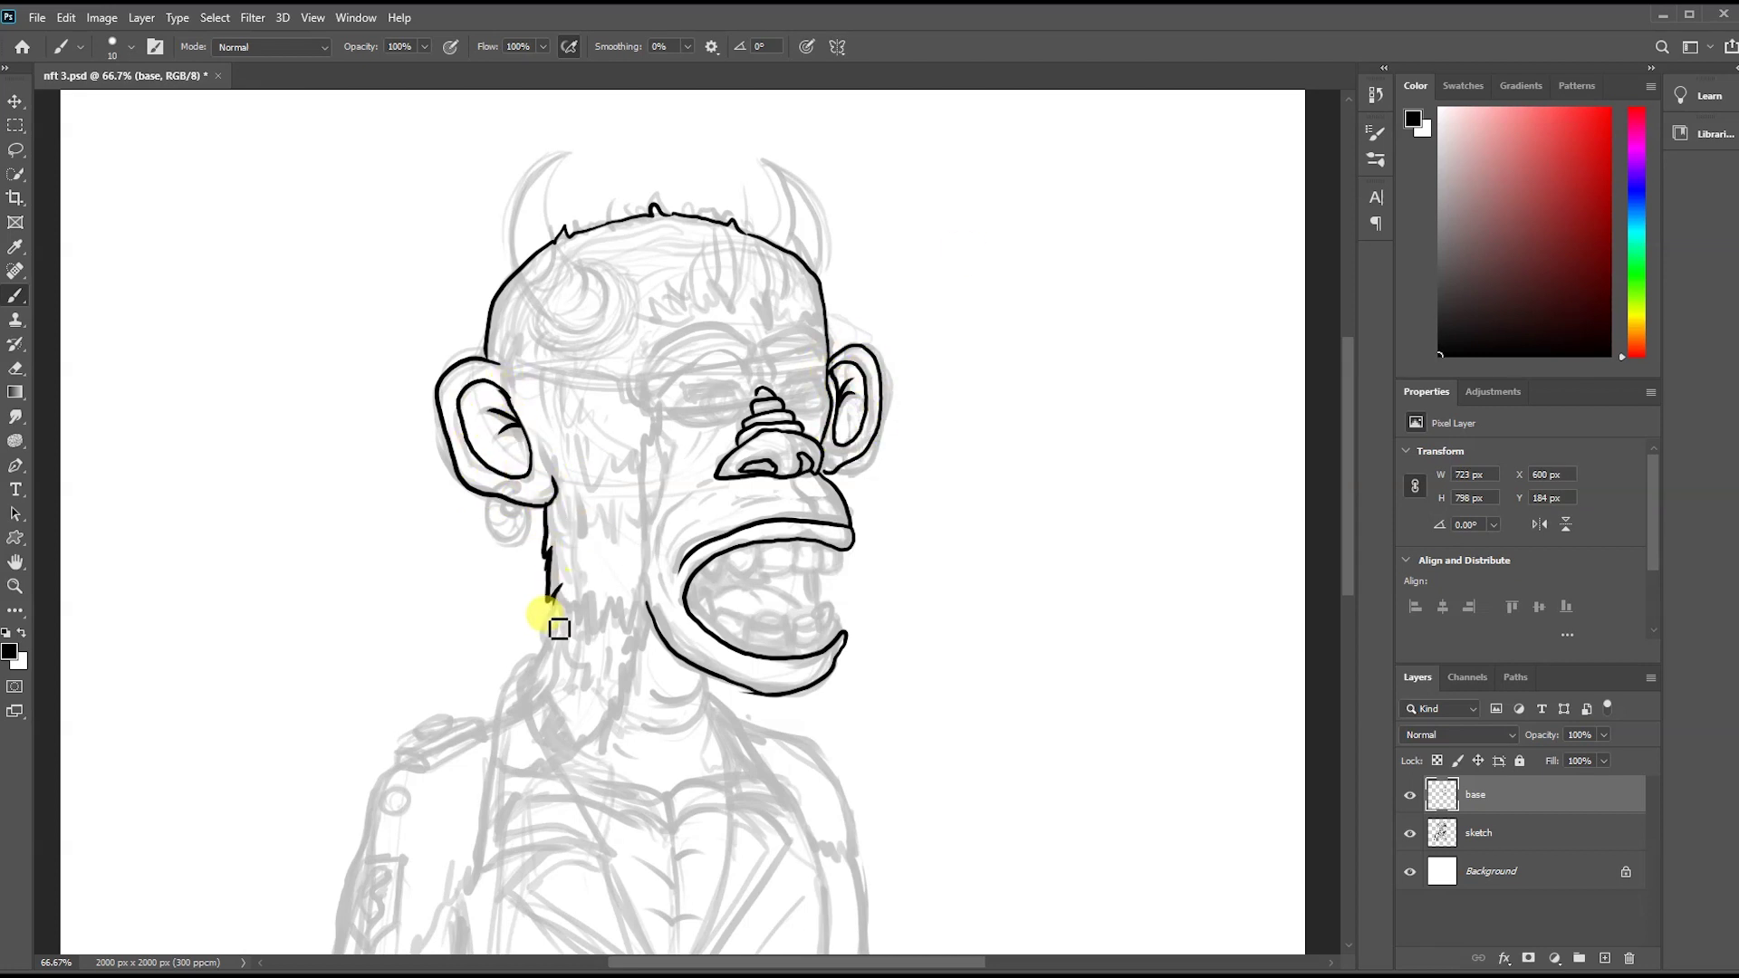
drag(351, 964, 341, 815)
drag(454, 786, 458, 844)
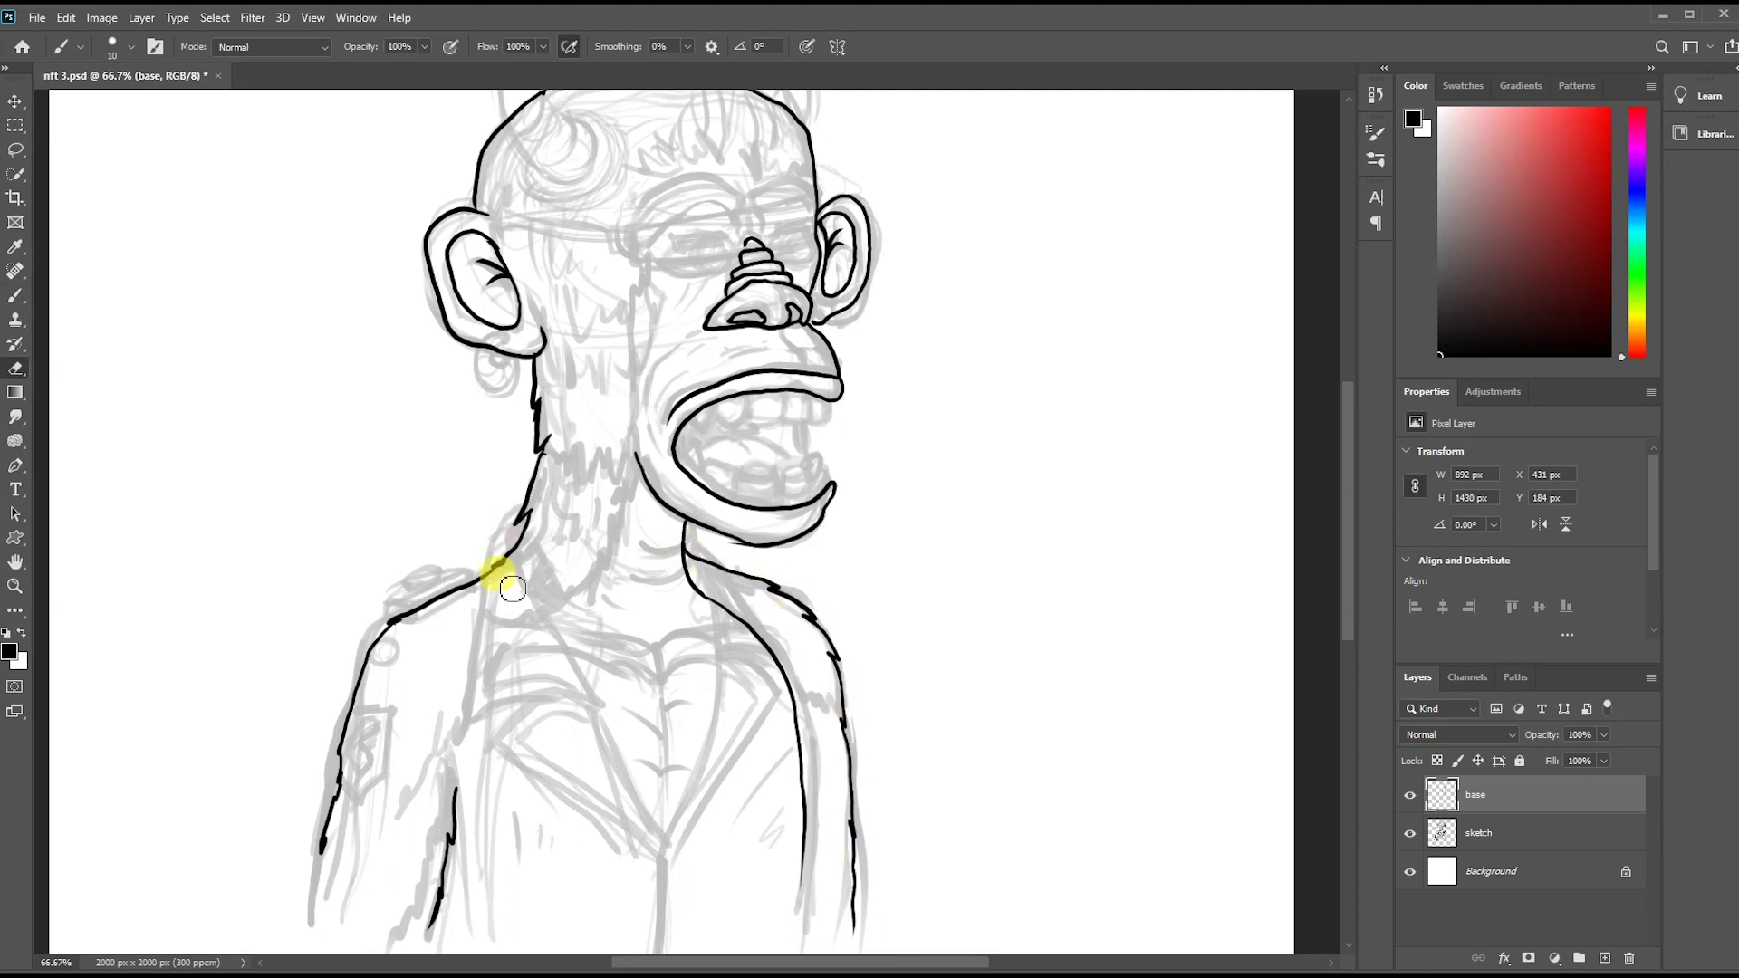
key(ctrl+z)
drag(528, 520, 390, 631)
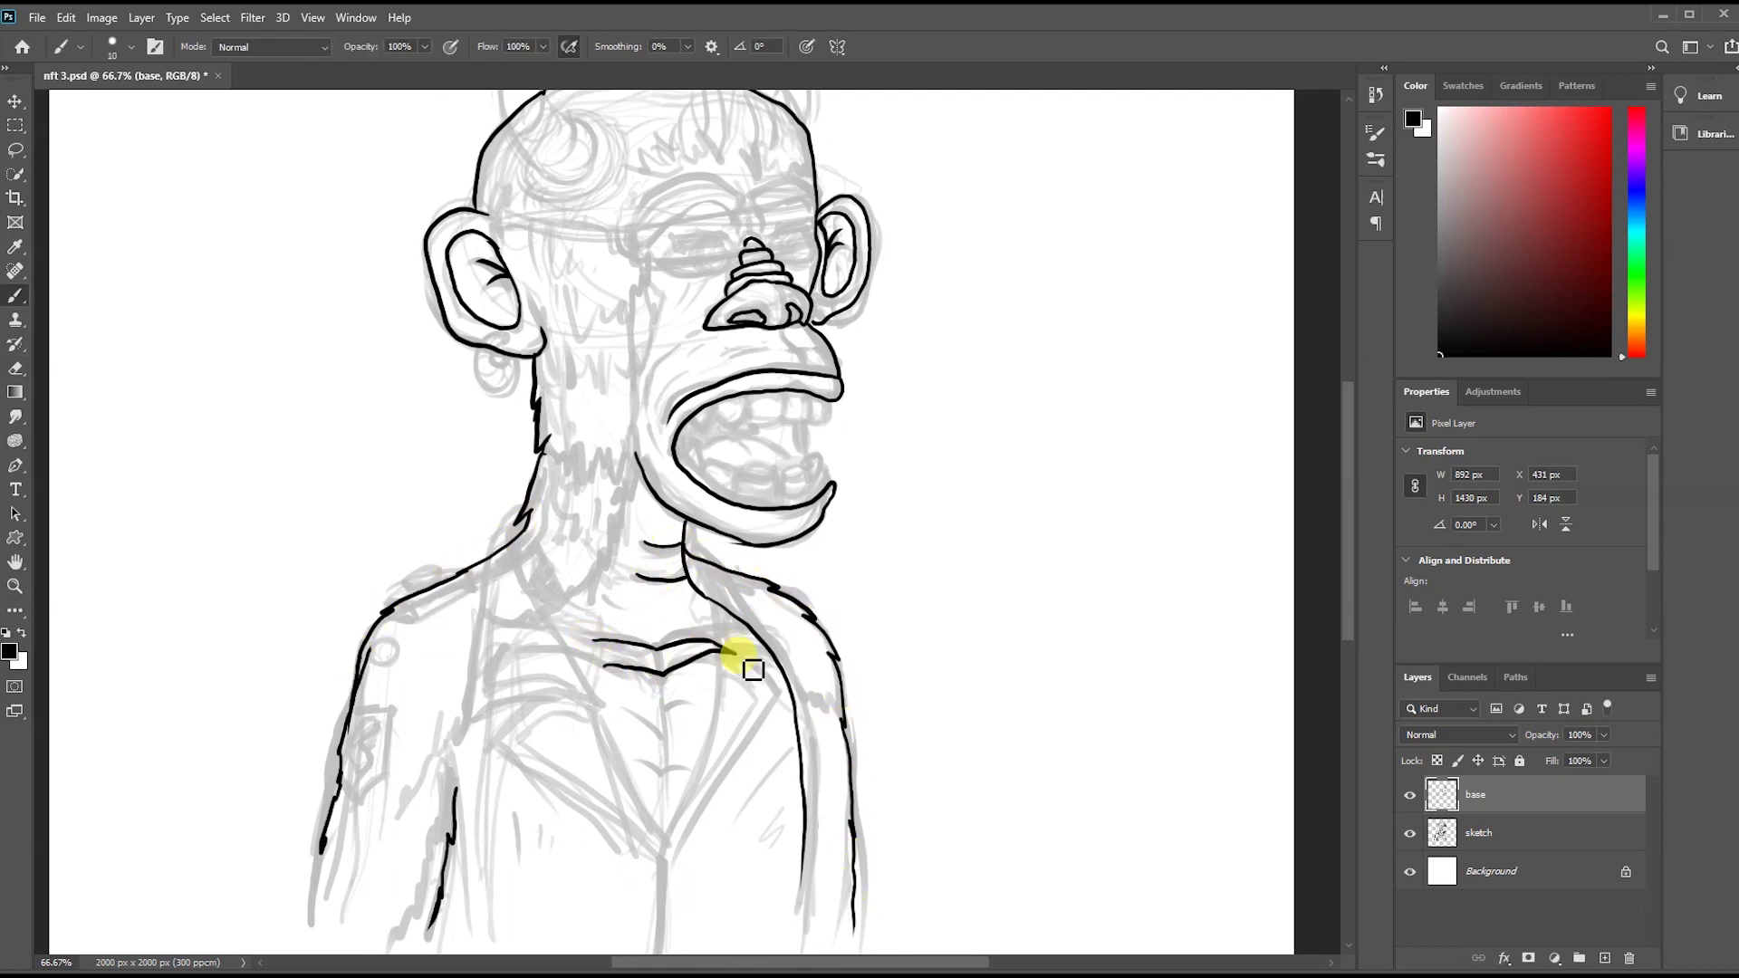
scroll(662, 506, up, 3)
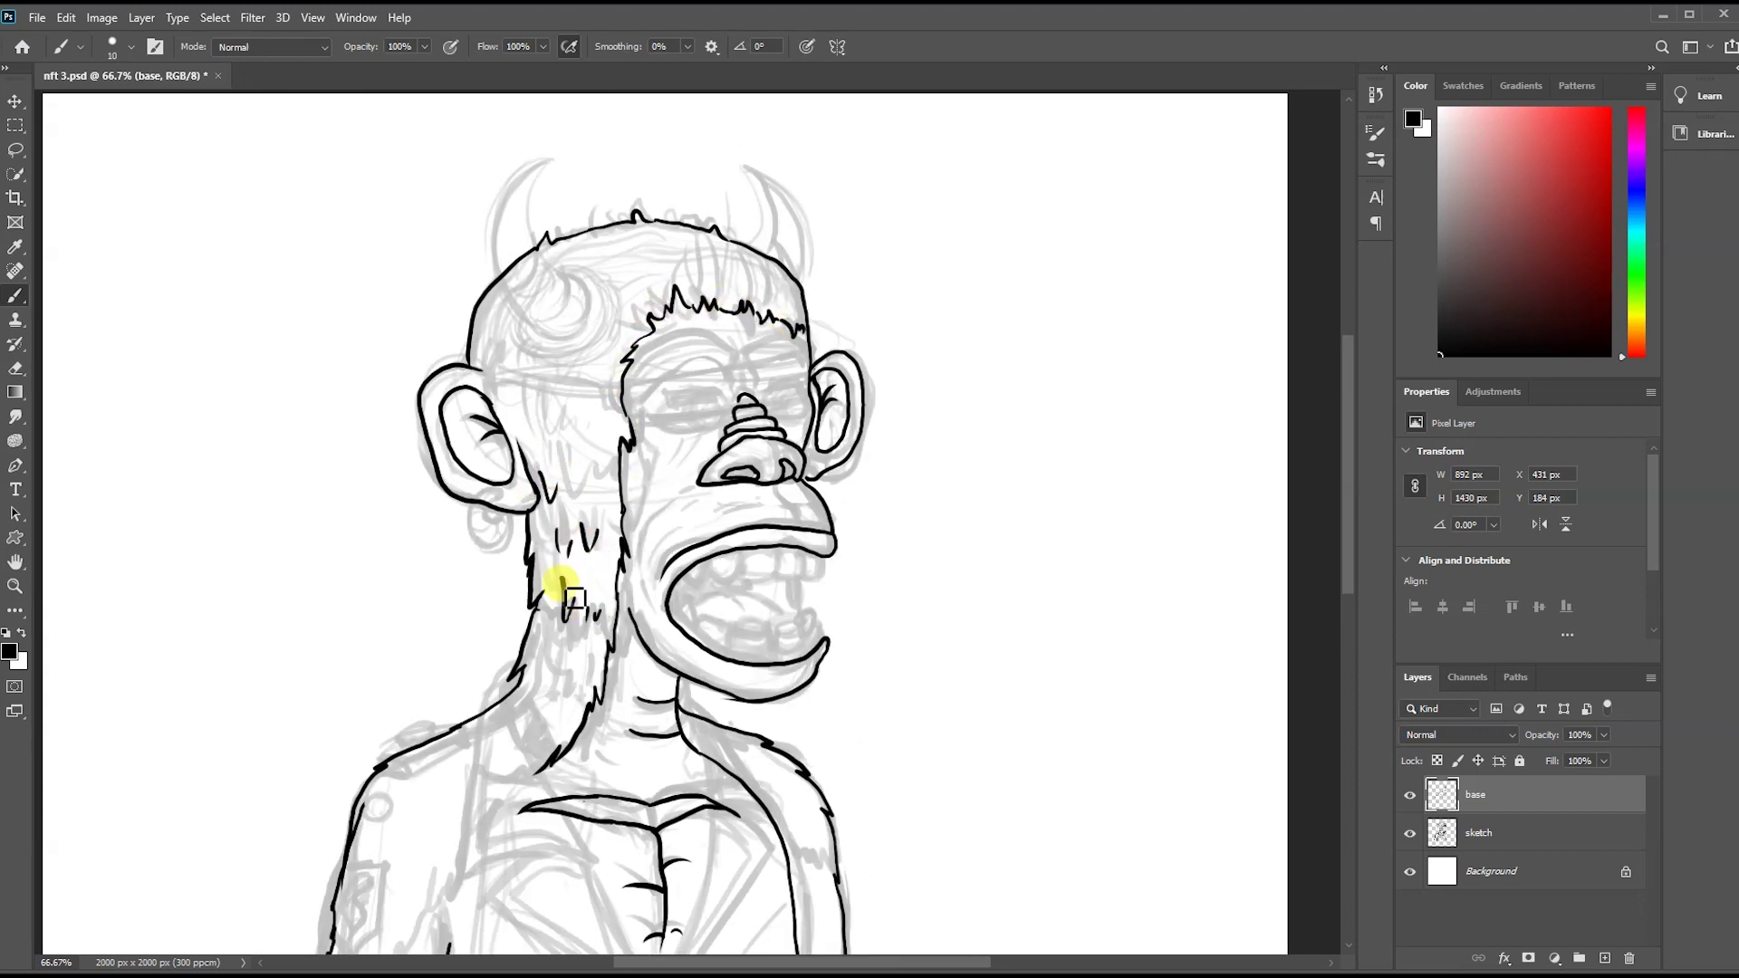
drag(652, 648, 639, 567)
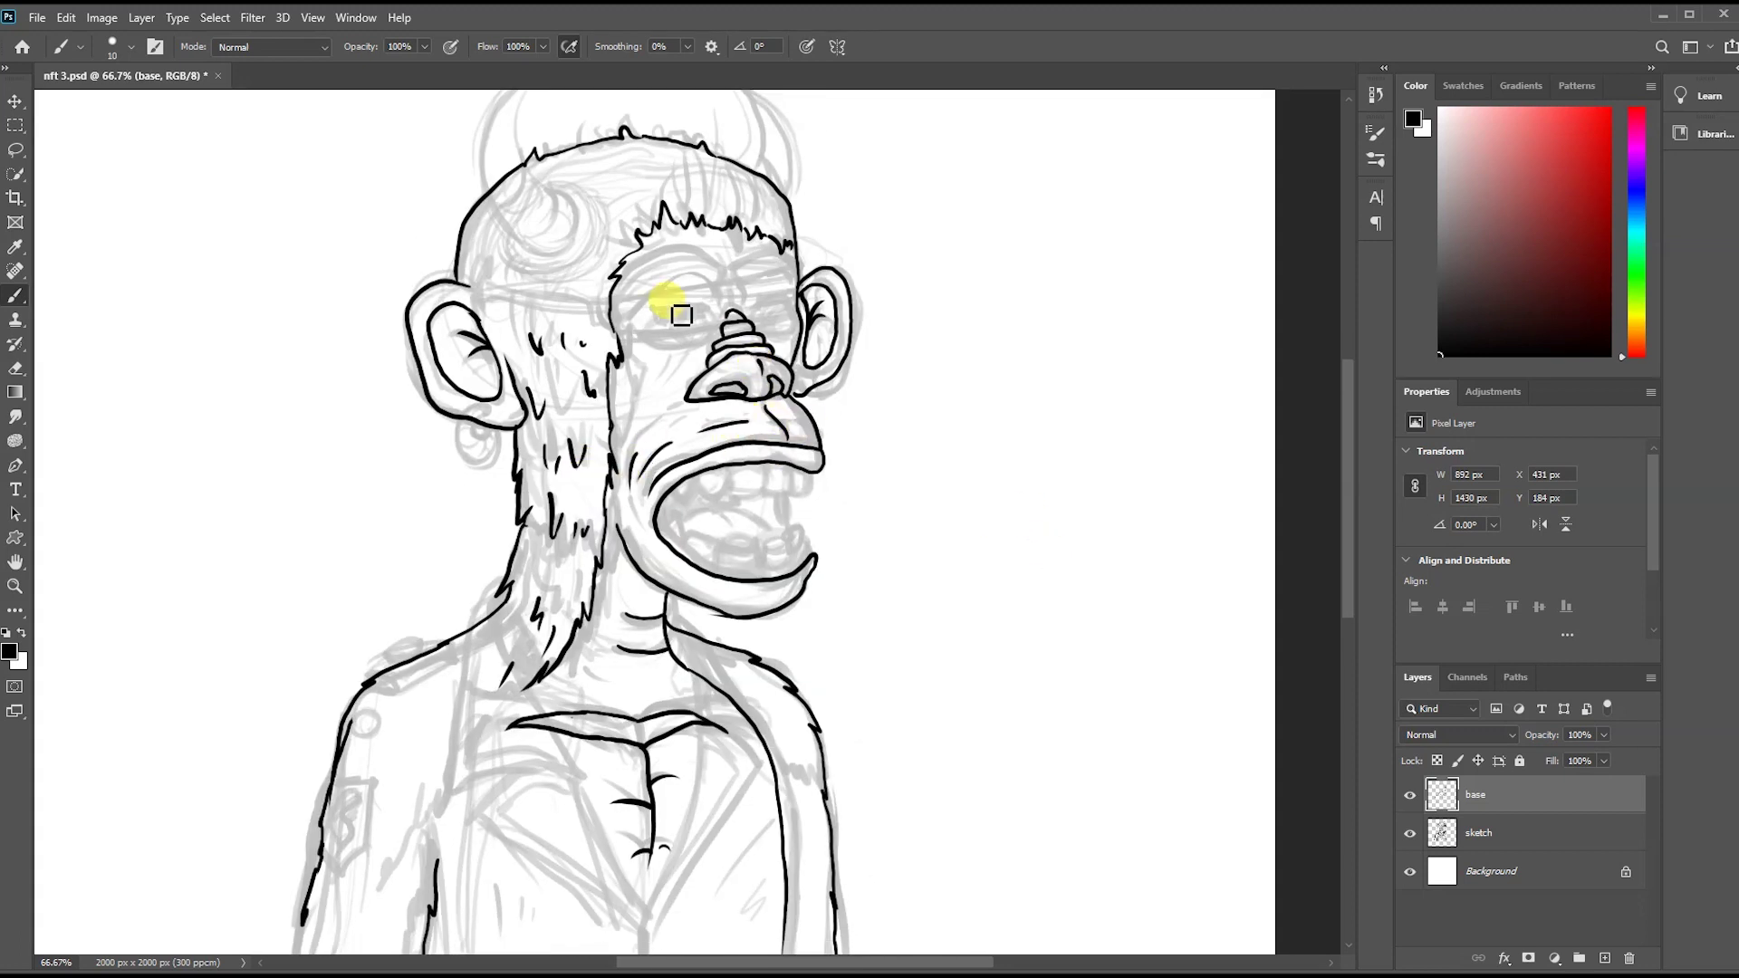
scroll(666, 469, up, 4)
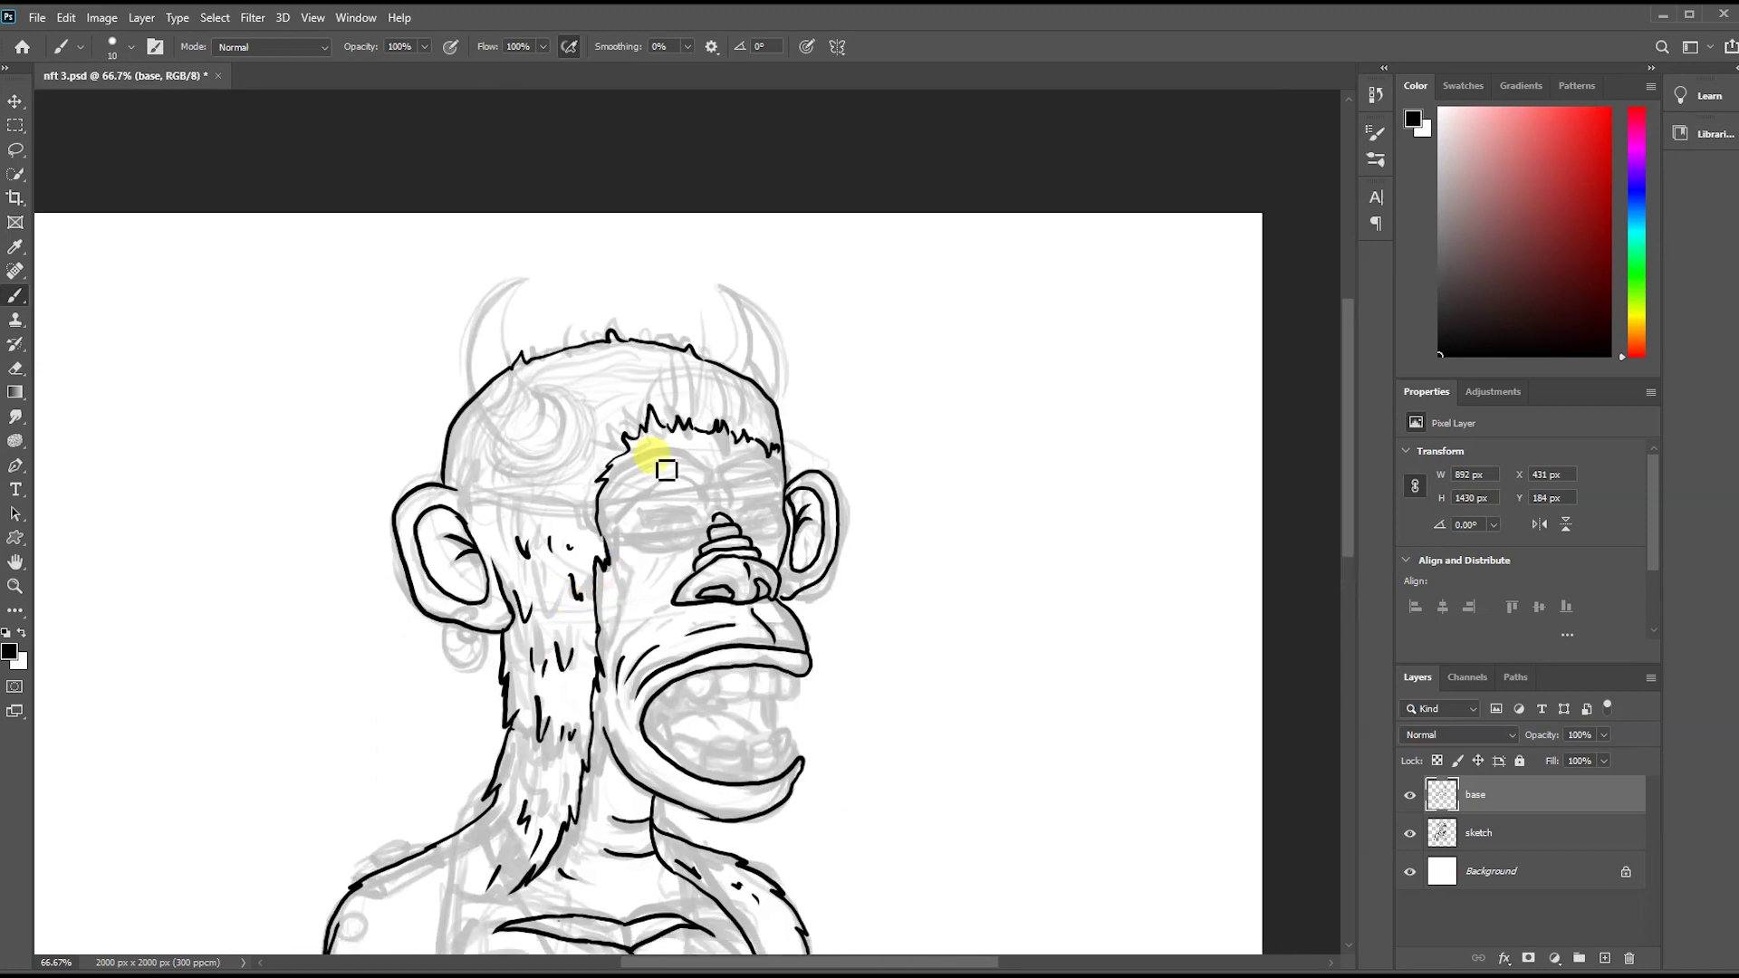
key(ctrl+plus)
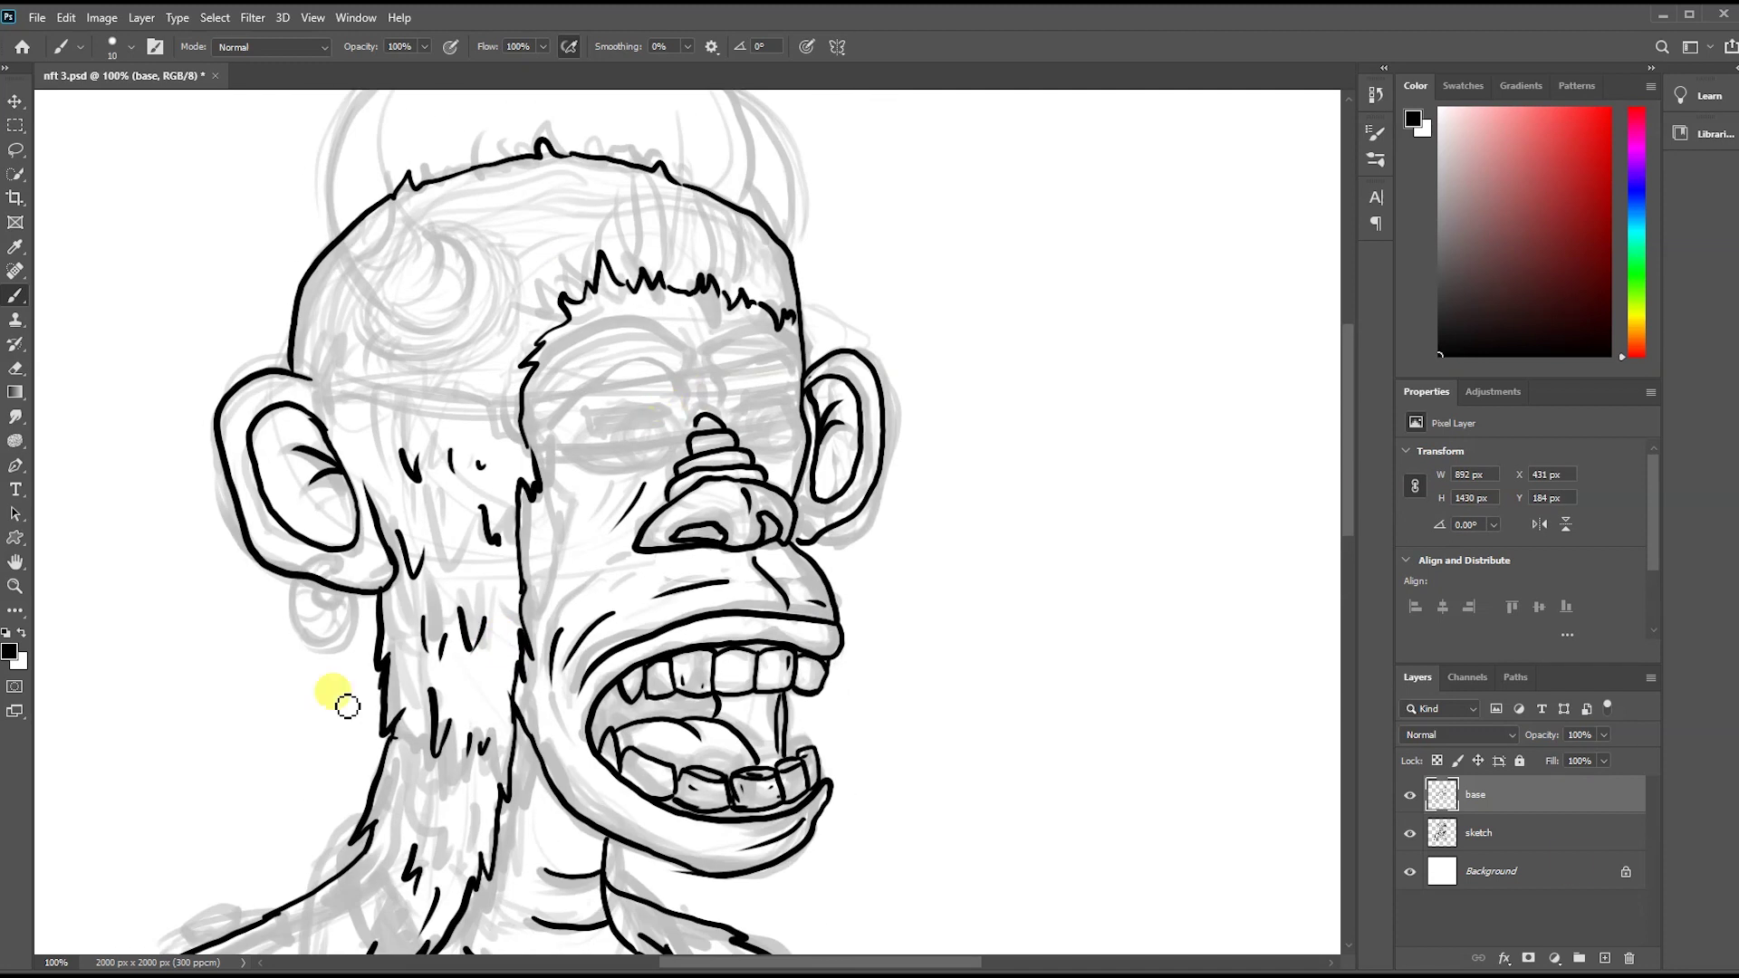
- Ink hair spikes, both horns and head and cheek fur, then outline the left eye on the eyes layer
mouse_move(685, 153)
mouse_down()
mouse_move(729, 263)
mouse_move(574, 241)
mouse_up()
mouse_move(406, 330)
mouse_down()
mouse_move(508, 450)
mouse_move(508, 178)
mouse_move(439, 354)
mouse_up()
drag(835, 317, 828, 219)
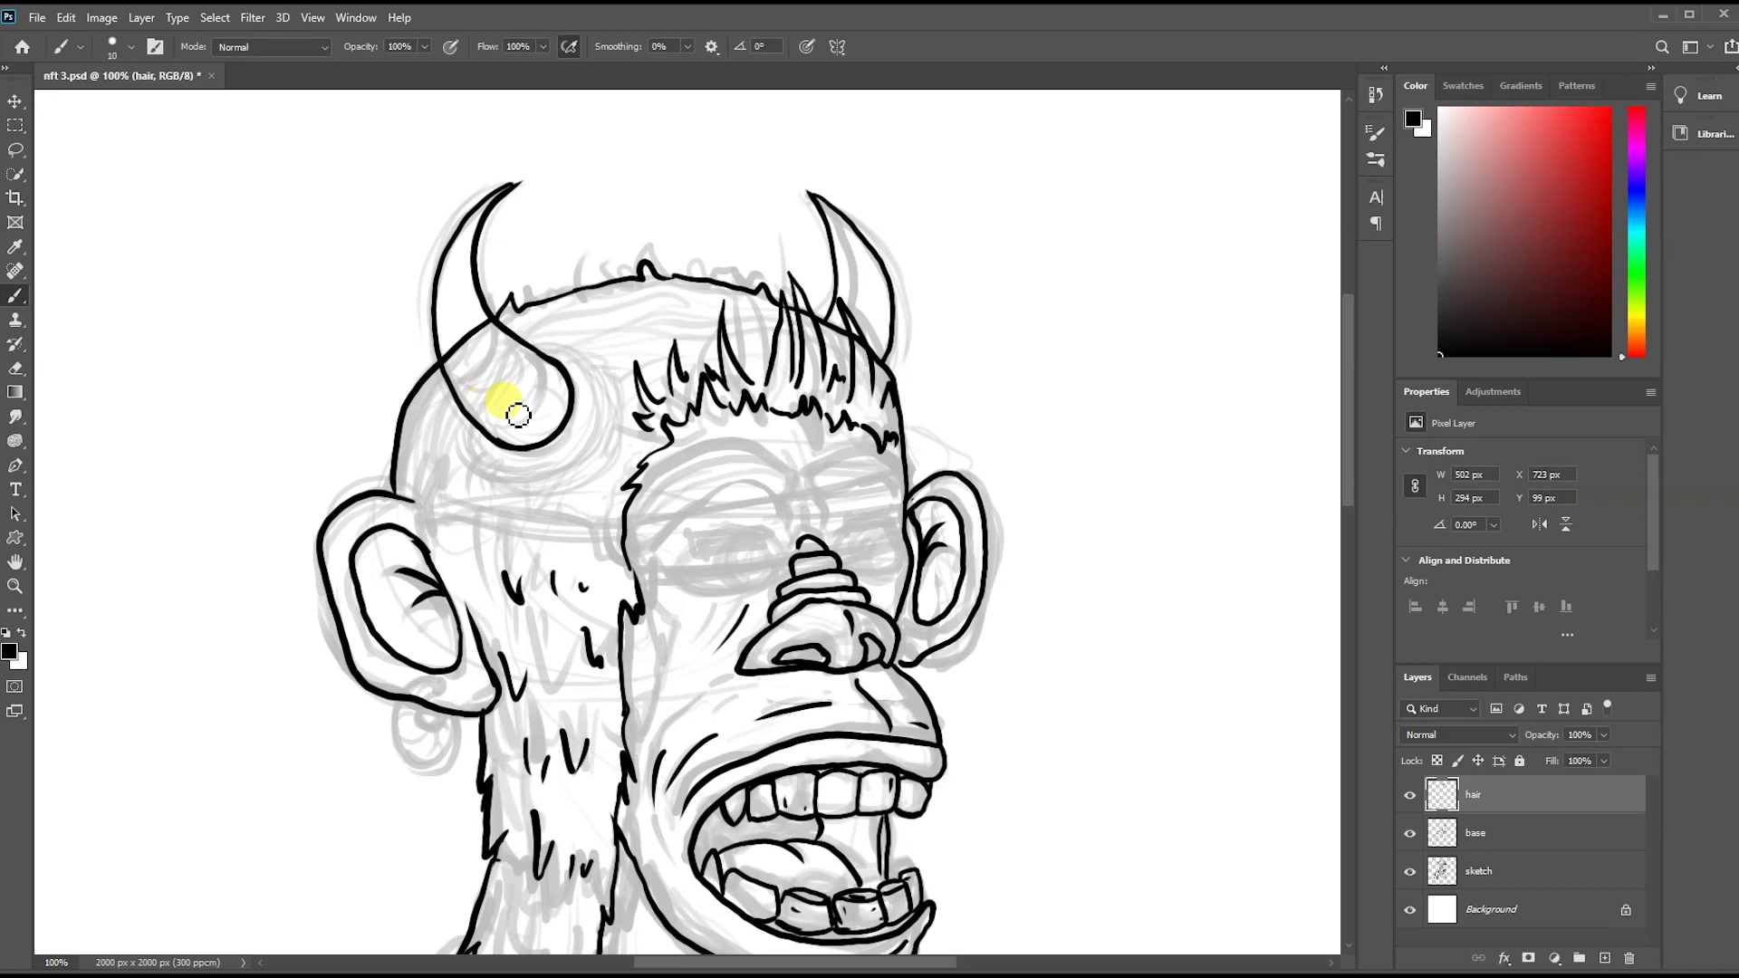
drag(481, 472, 604, 432)
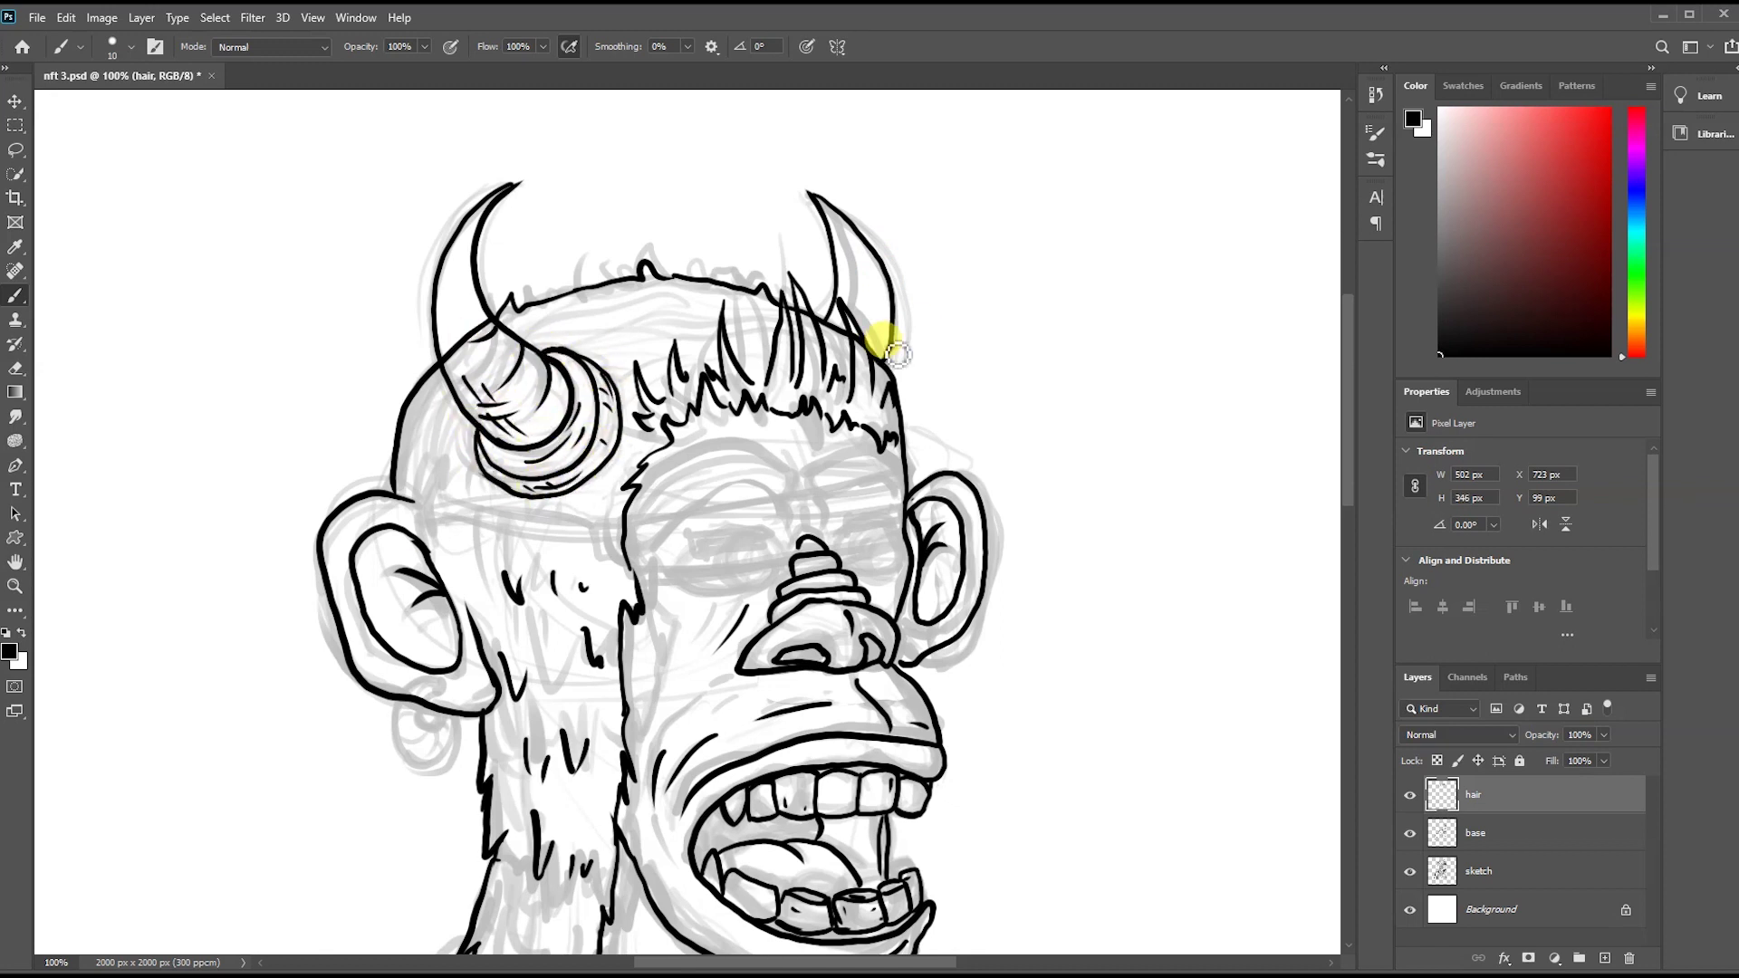
drag(399, 388, 423, 444)
drag(435, 511, 598, 535)
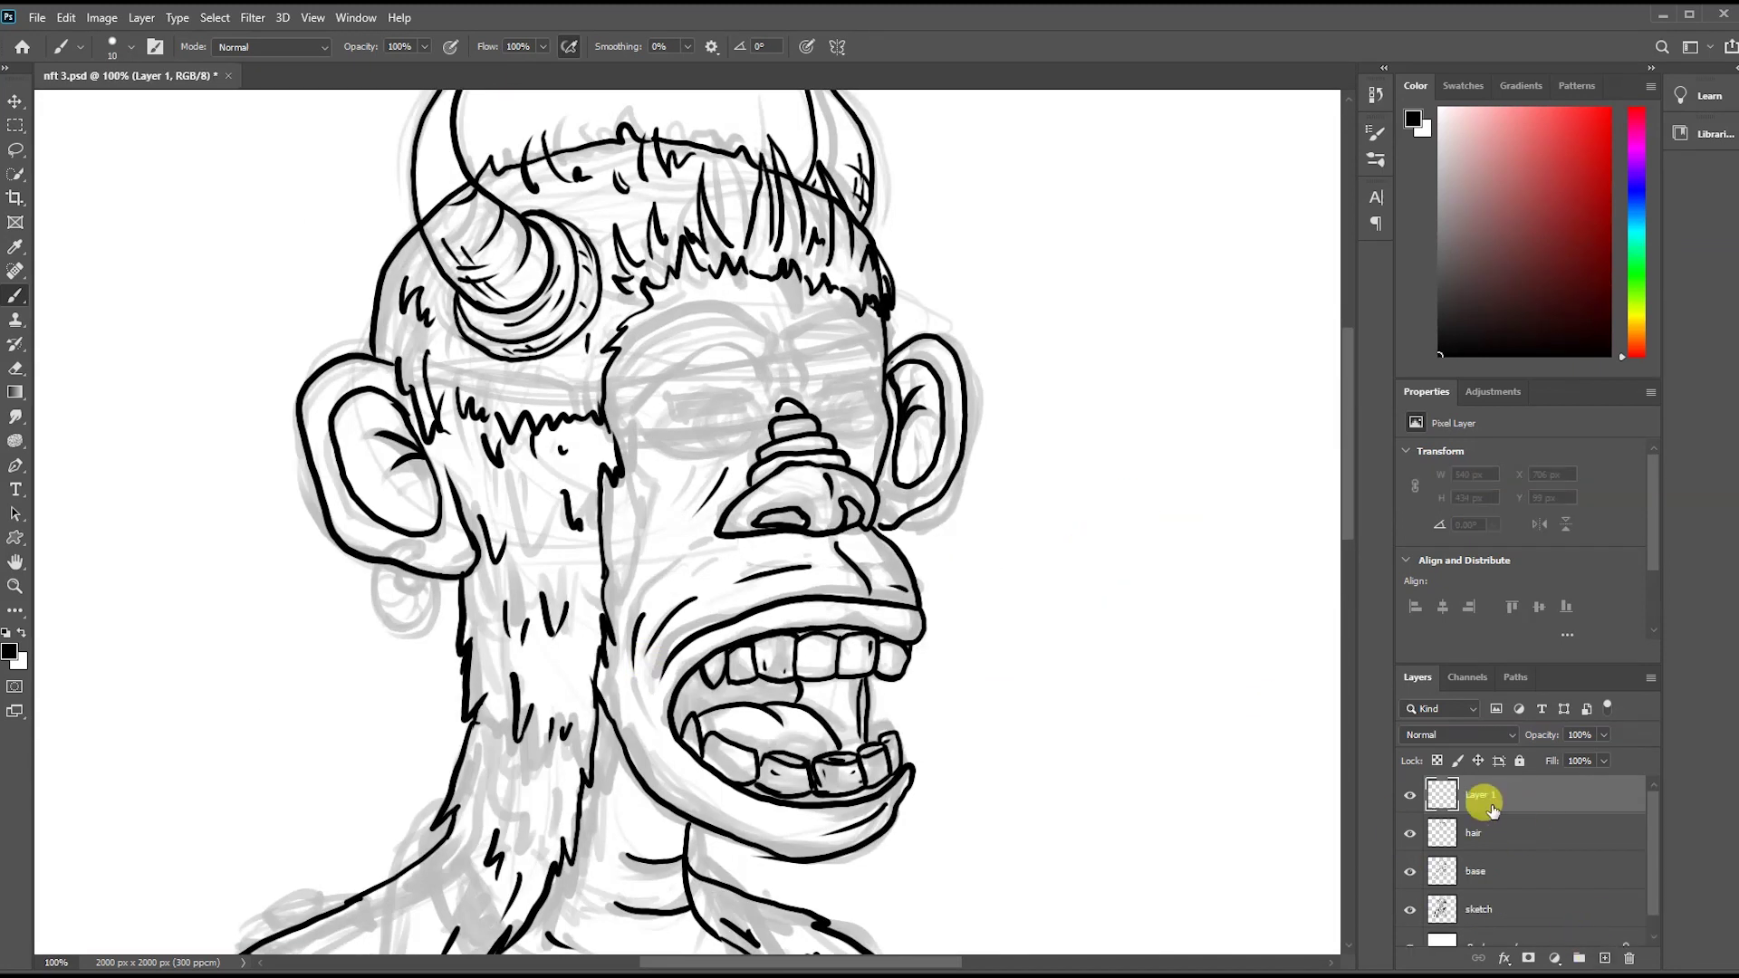
drag(765, 421, 758, 418)
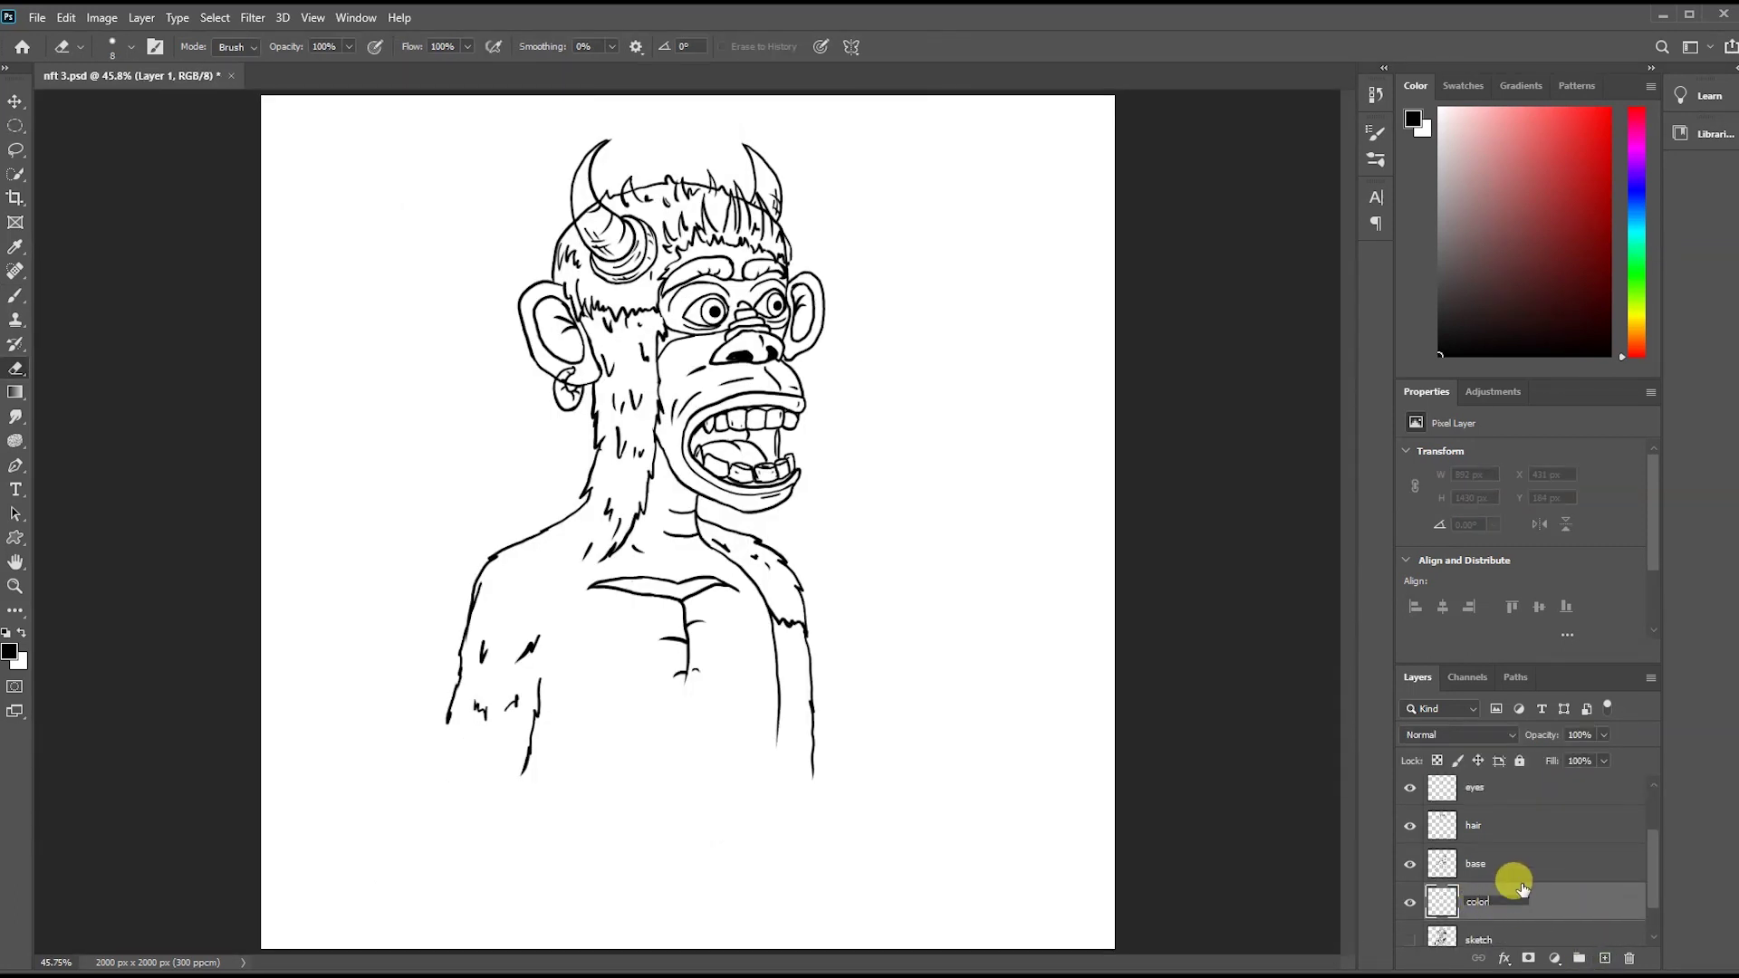
- Name the new layer 'color base' and lasso-select the head, right horn and neck
key(BackSpace)
text(base)
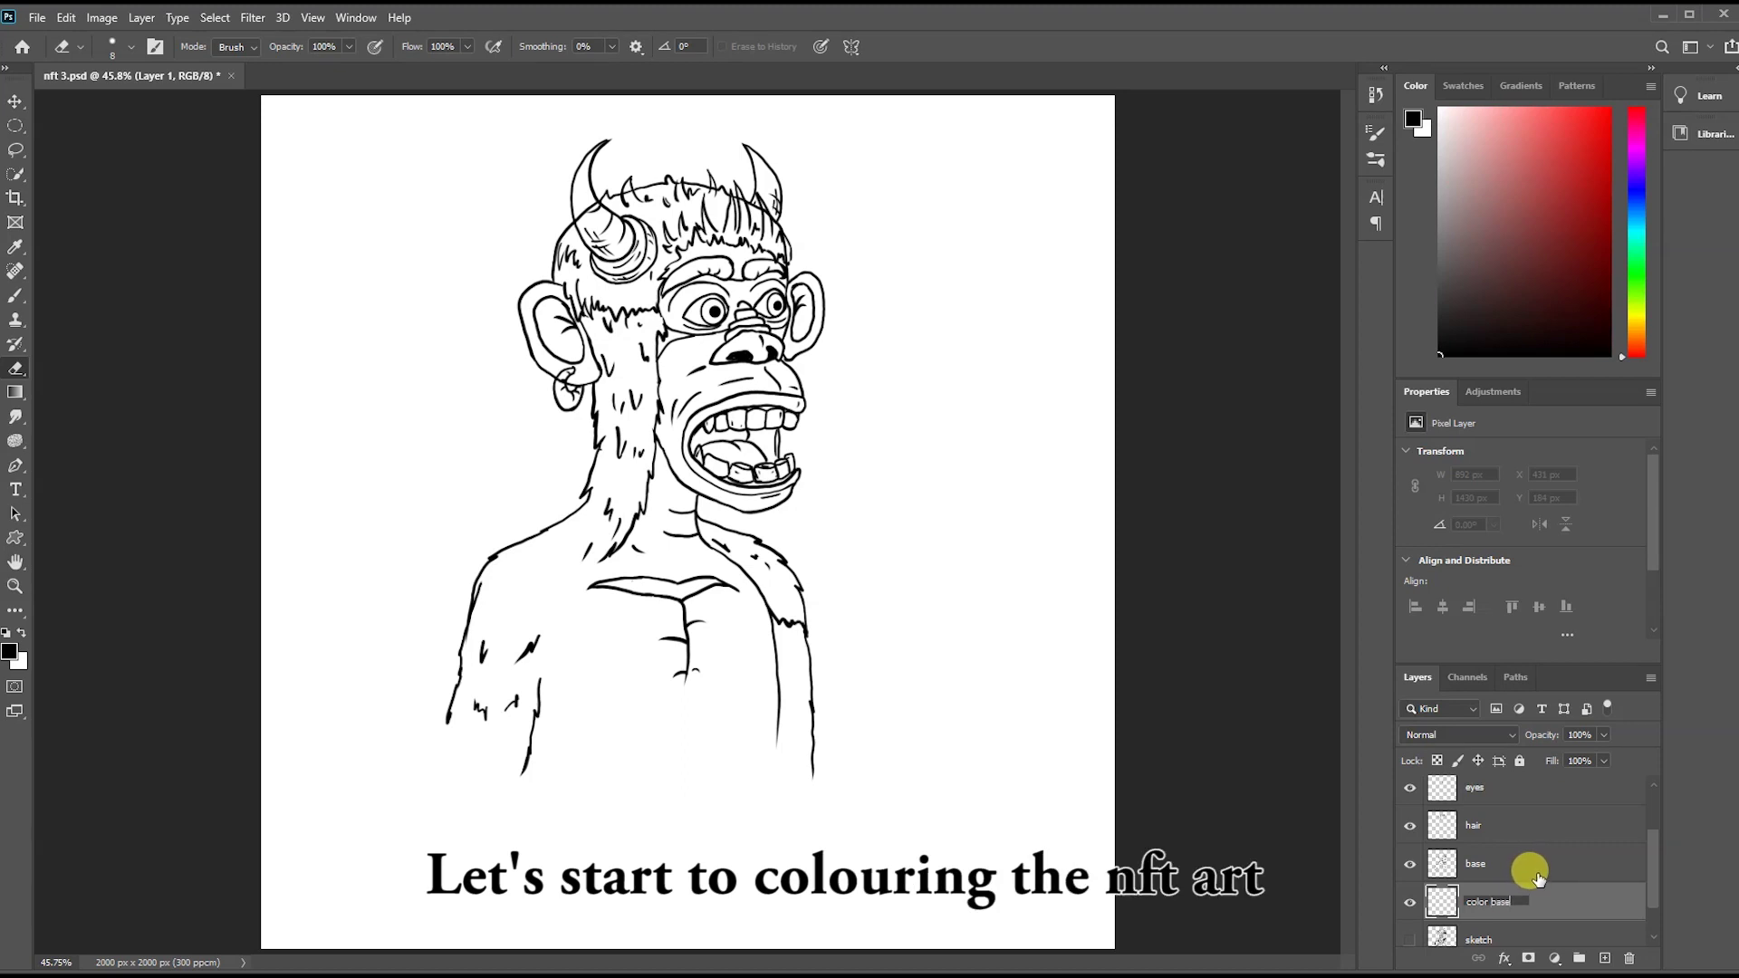
key(Return)
scroll(711, 516, up, 3)
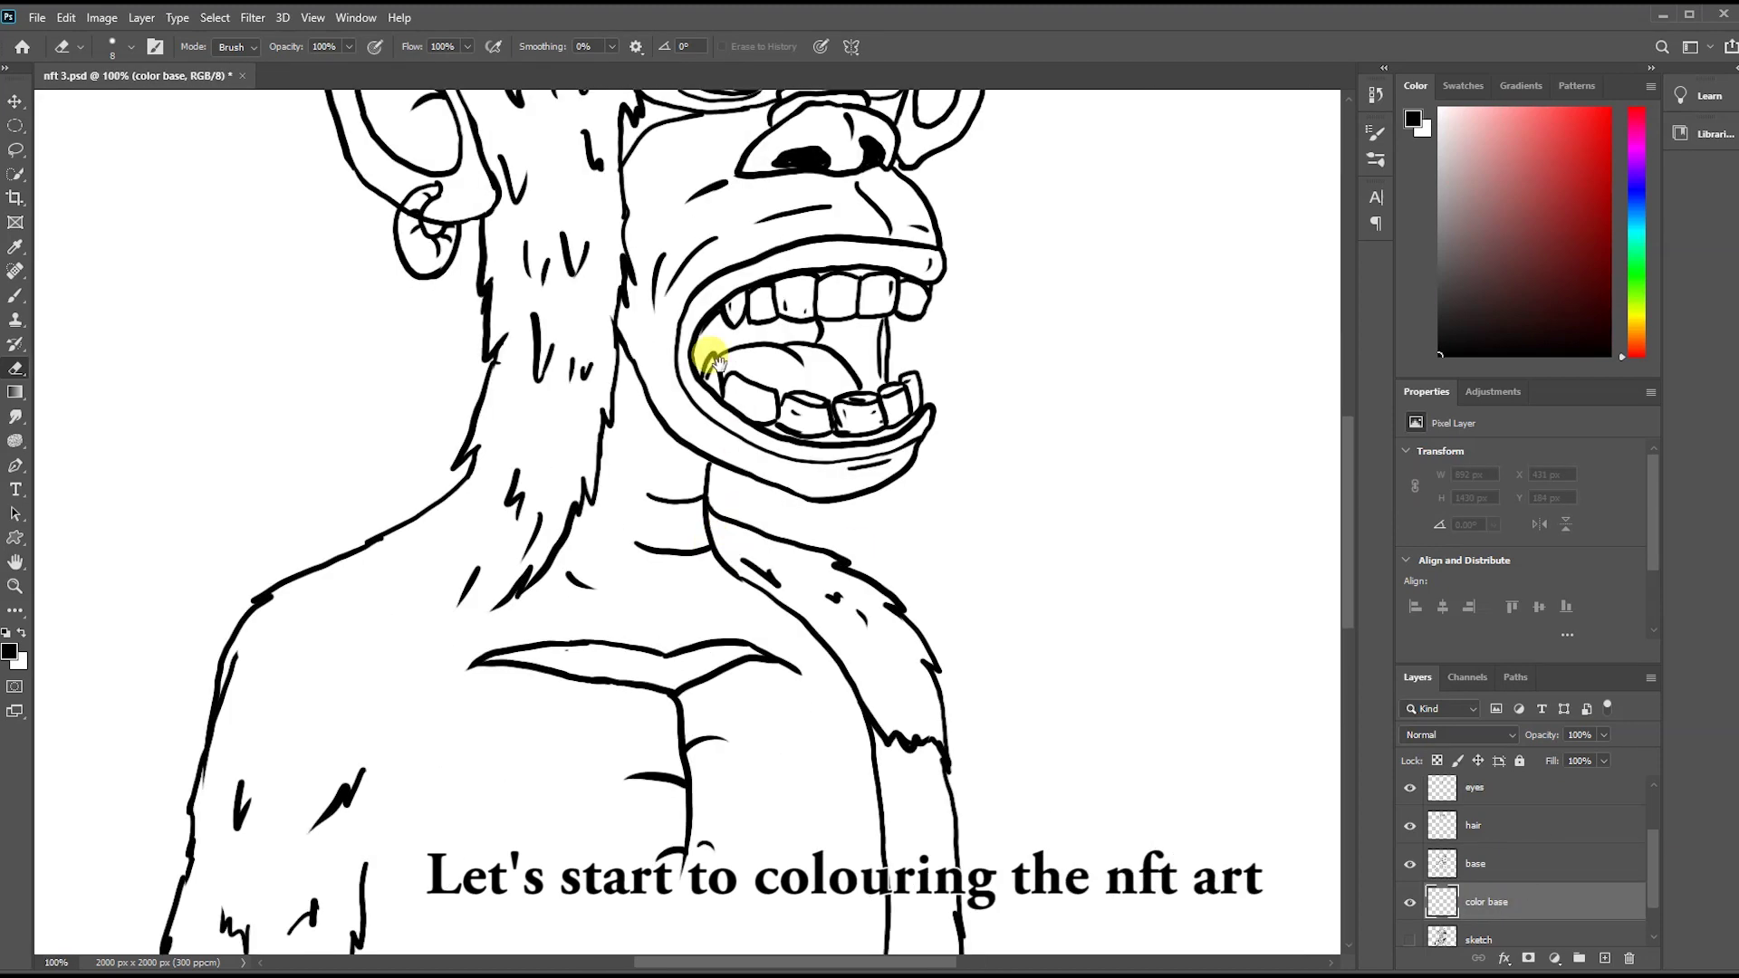
click(16, 150)
scroll(945, 646, up, 3)
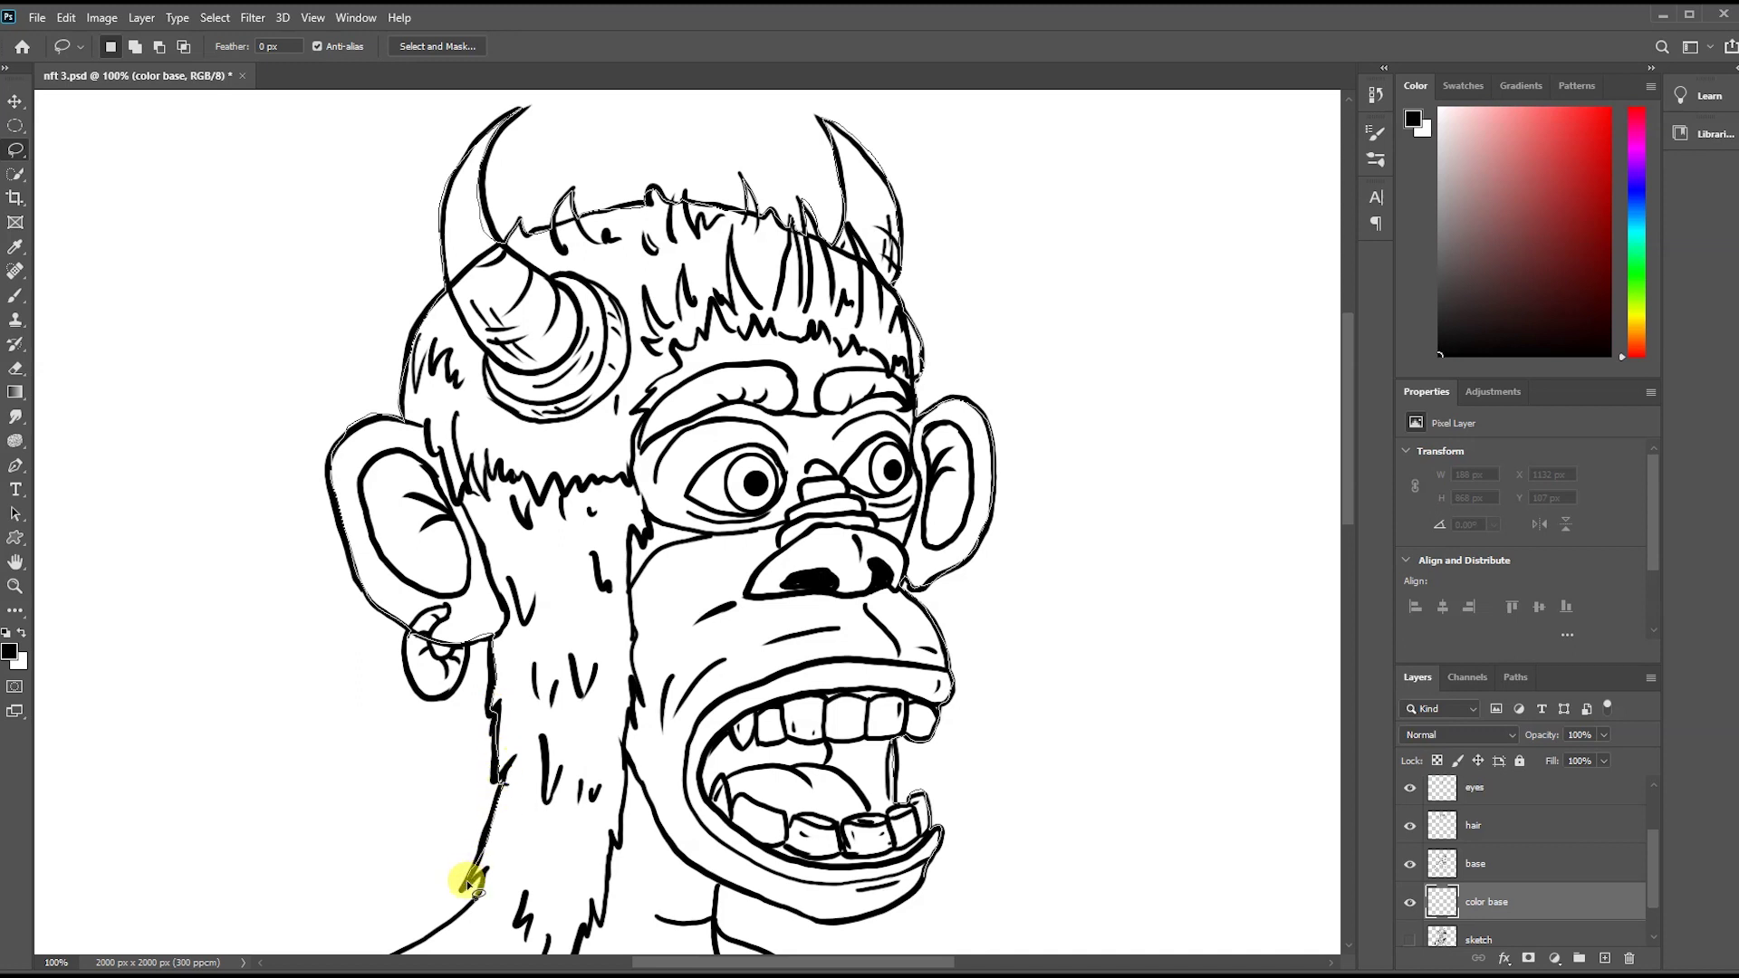
drag(824, 928, 720, 895)
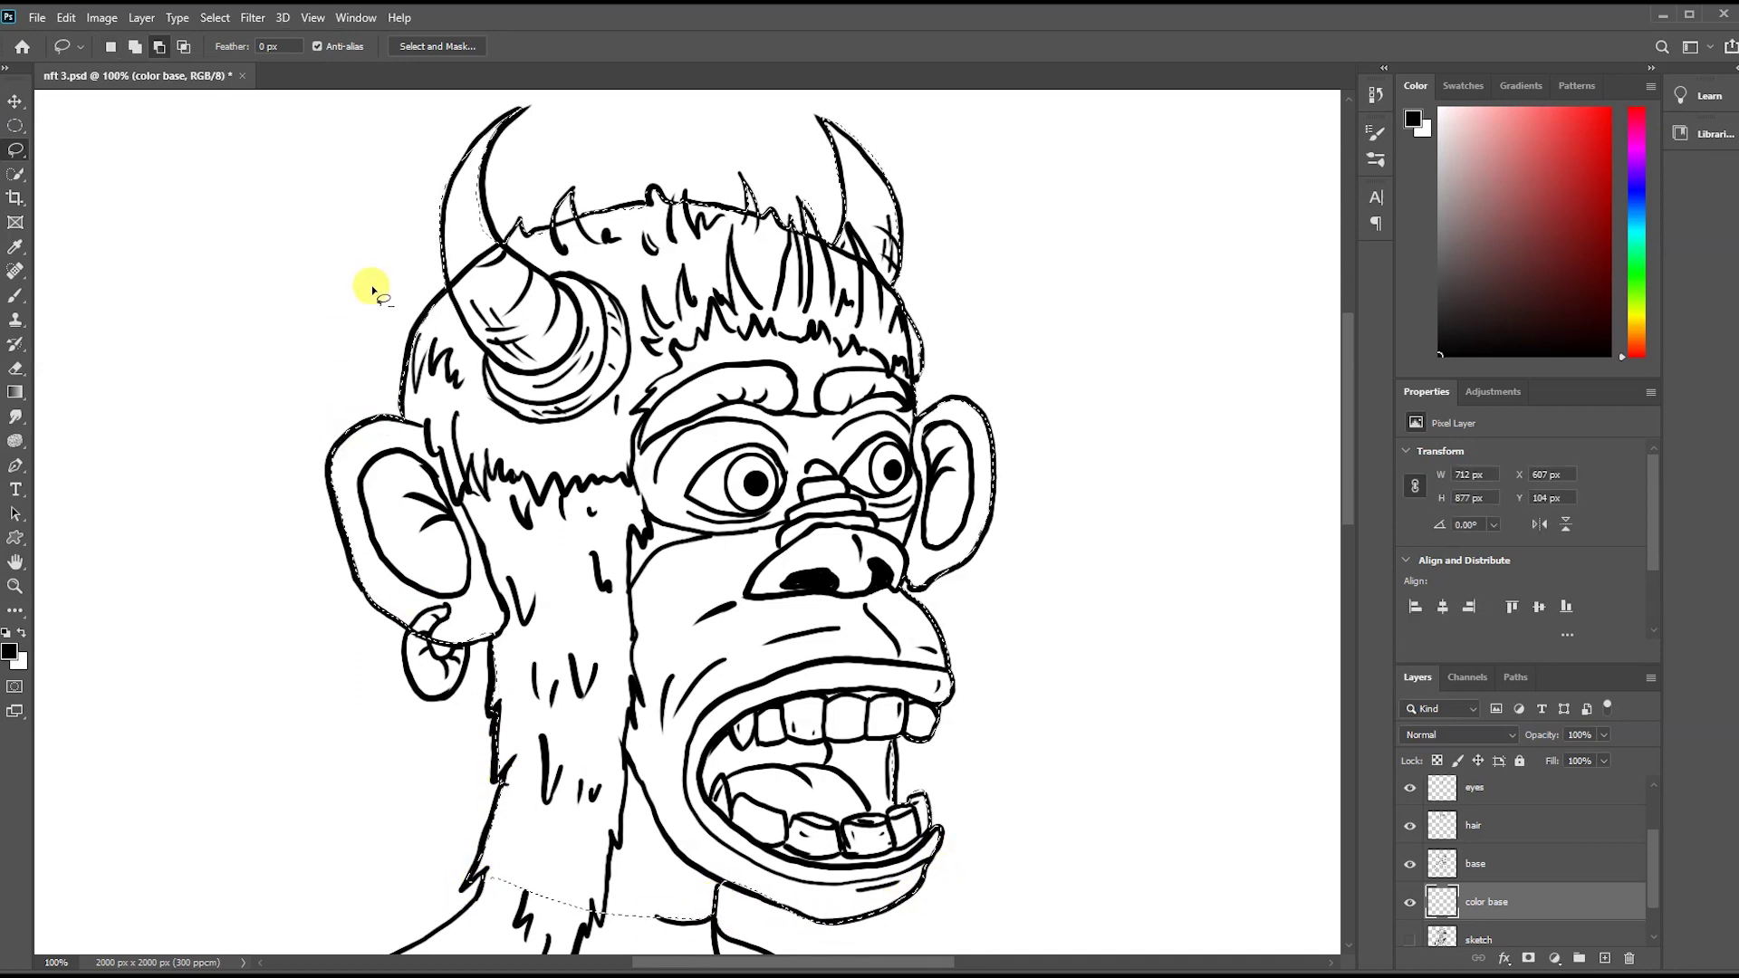
mouse_move(828, 194)
mouse_down()
mouse_move(865, 127)
mouse_move(817, 114)
mouse_up()
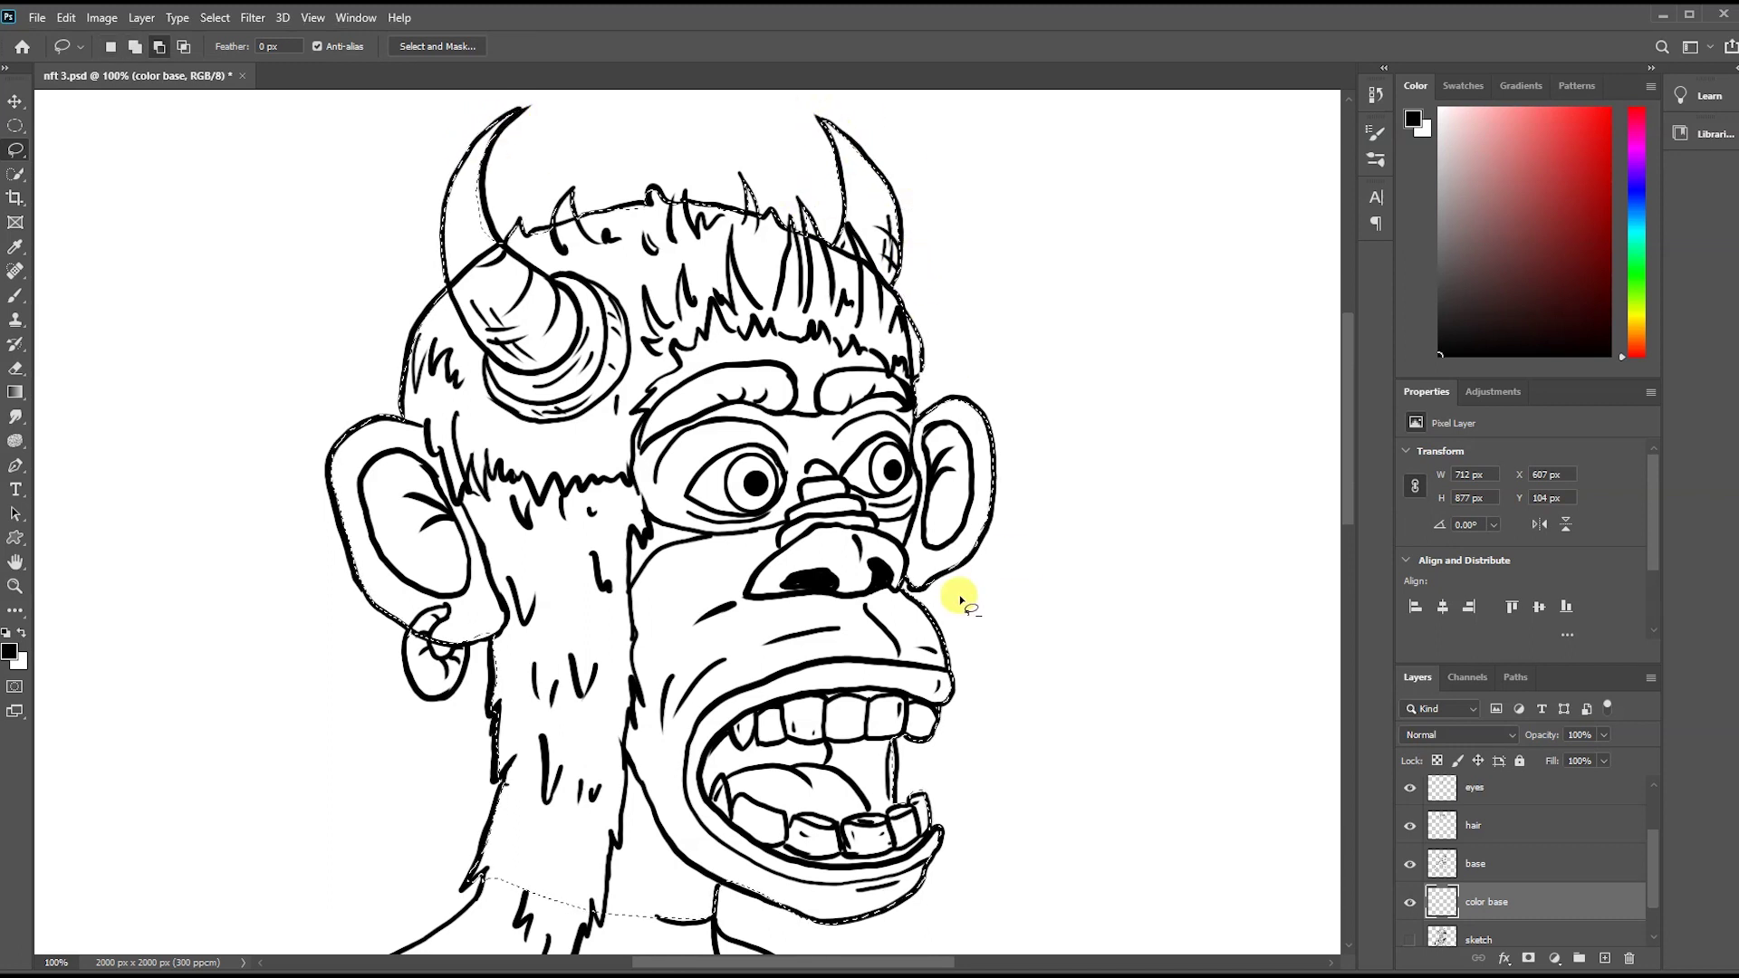
mouse_move(504, 630)
mouse_down()
mouse_move(498, 778)
mouse_move(457, 896)
mouse_up()
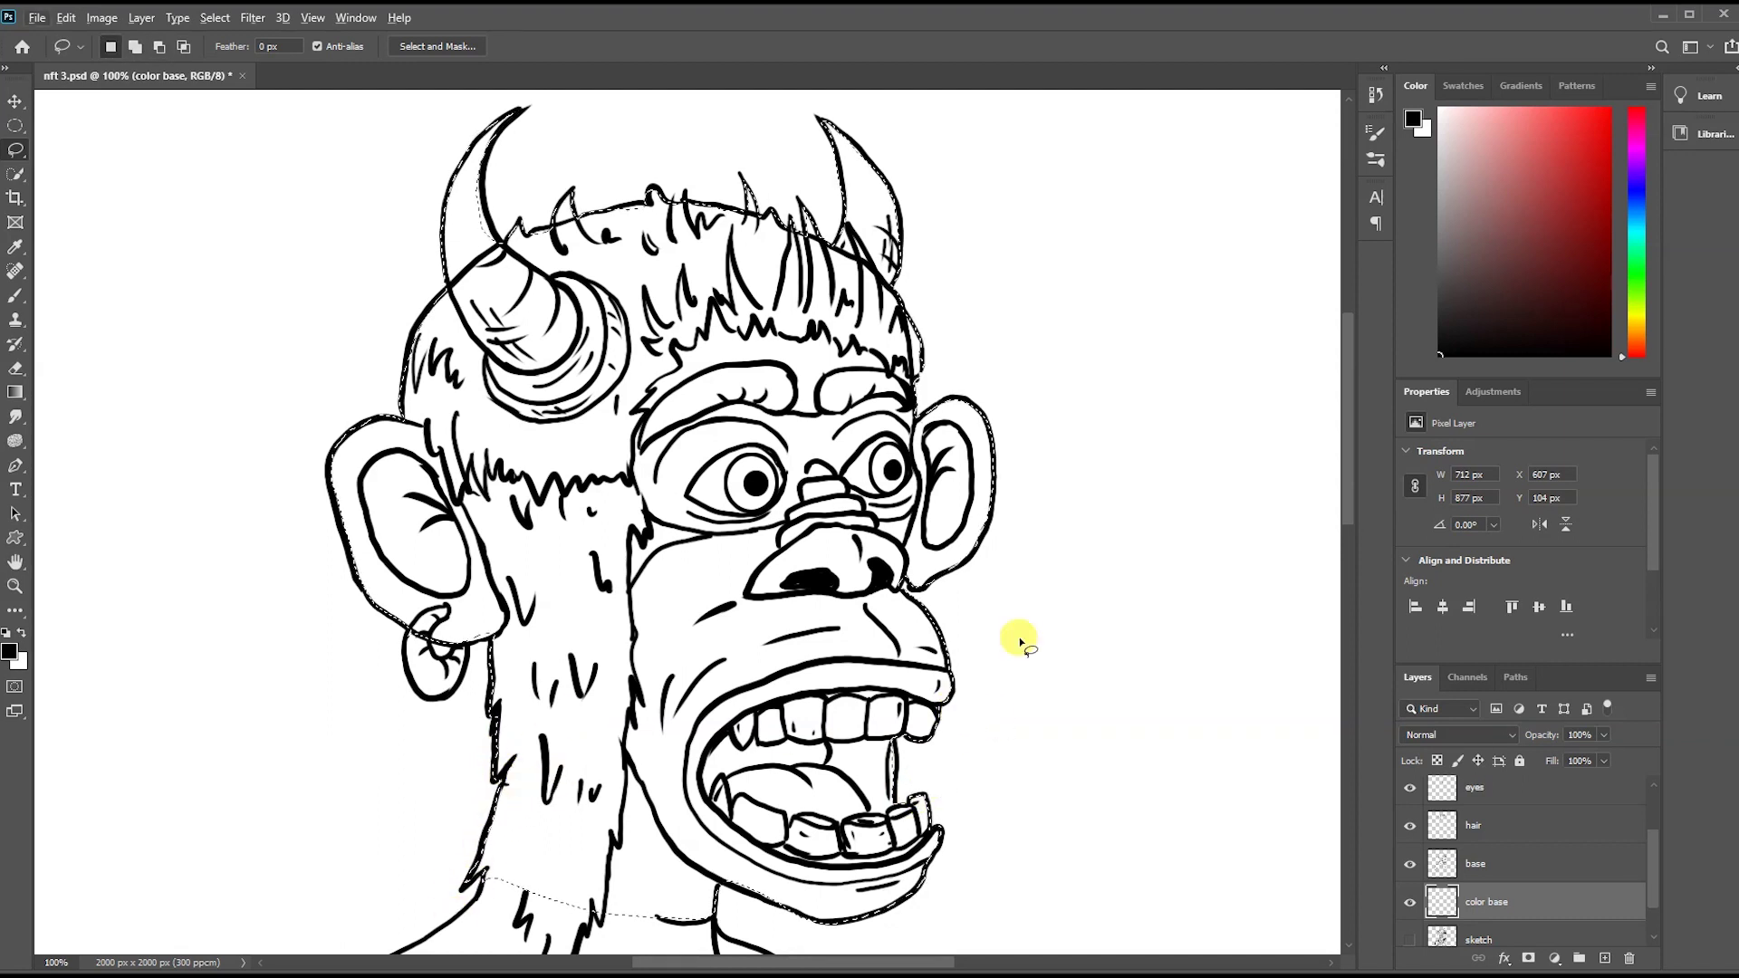
- Fill the selected head area with pale green using the Paint Bucket
drag(1644, 330, 1637, 288)
click(1462, 111)
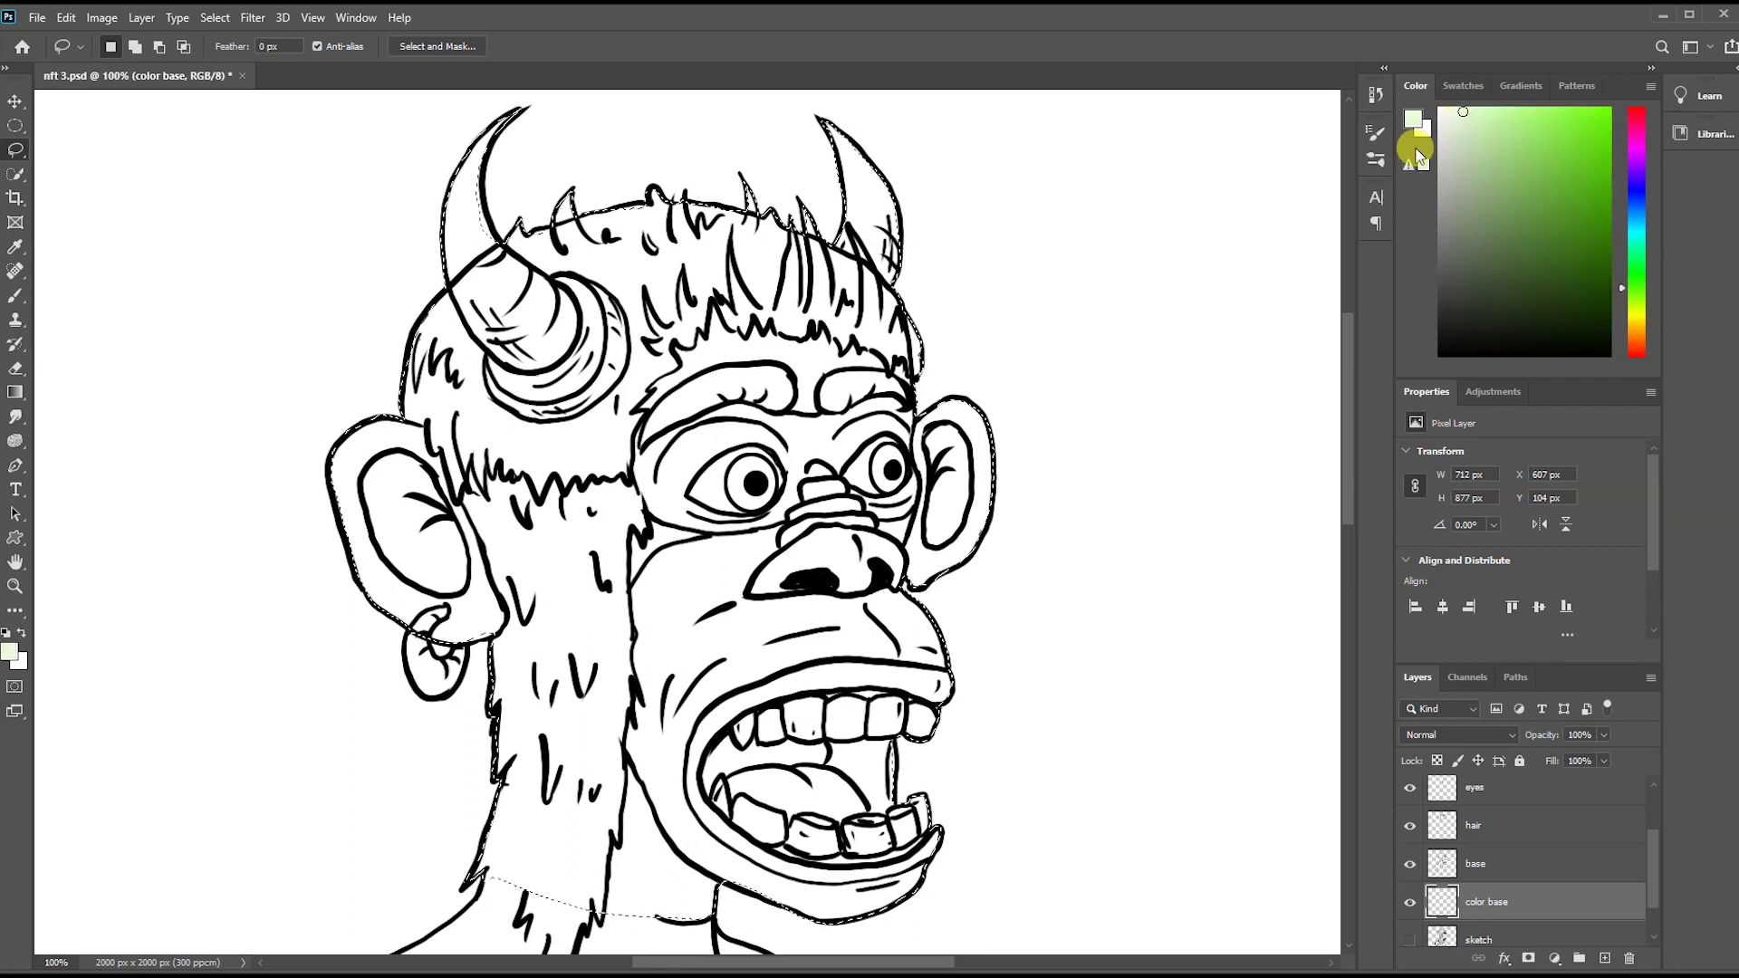
key(g)
click(671, 602)
scroll(672, 602, down, 5)
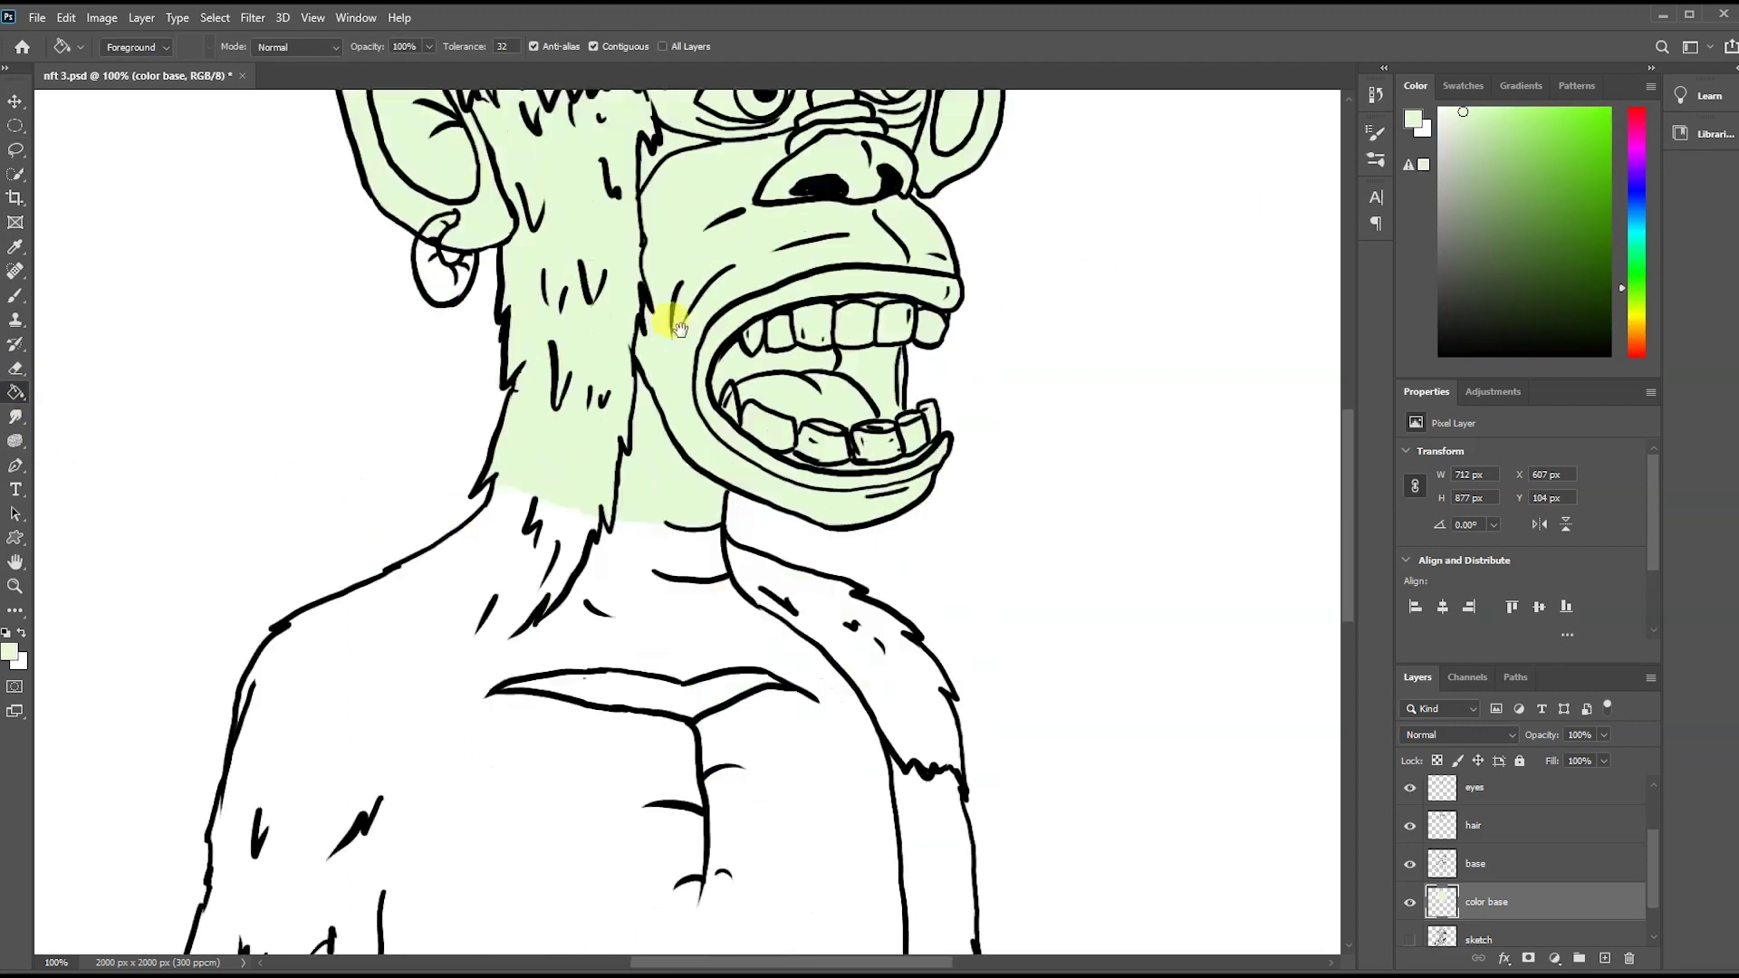
scroll(668, 318, down, 4)
- Lasso the chest and arms and fill them with the same pale green
key(l)
click(487, 333)
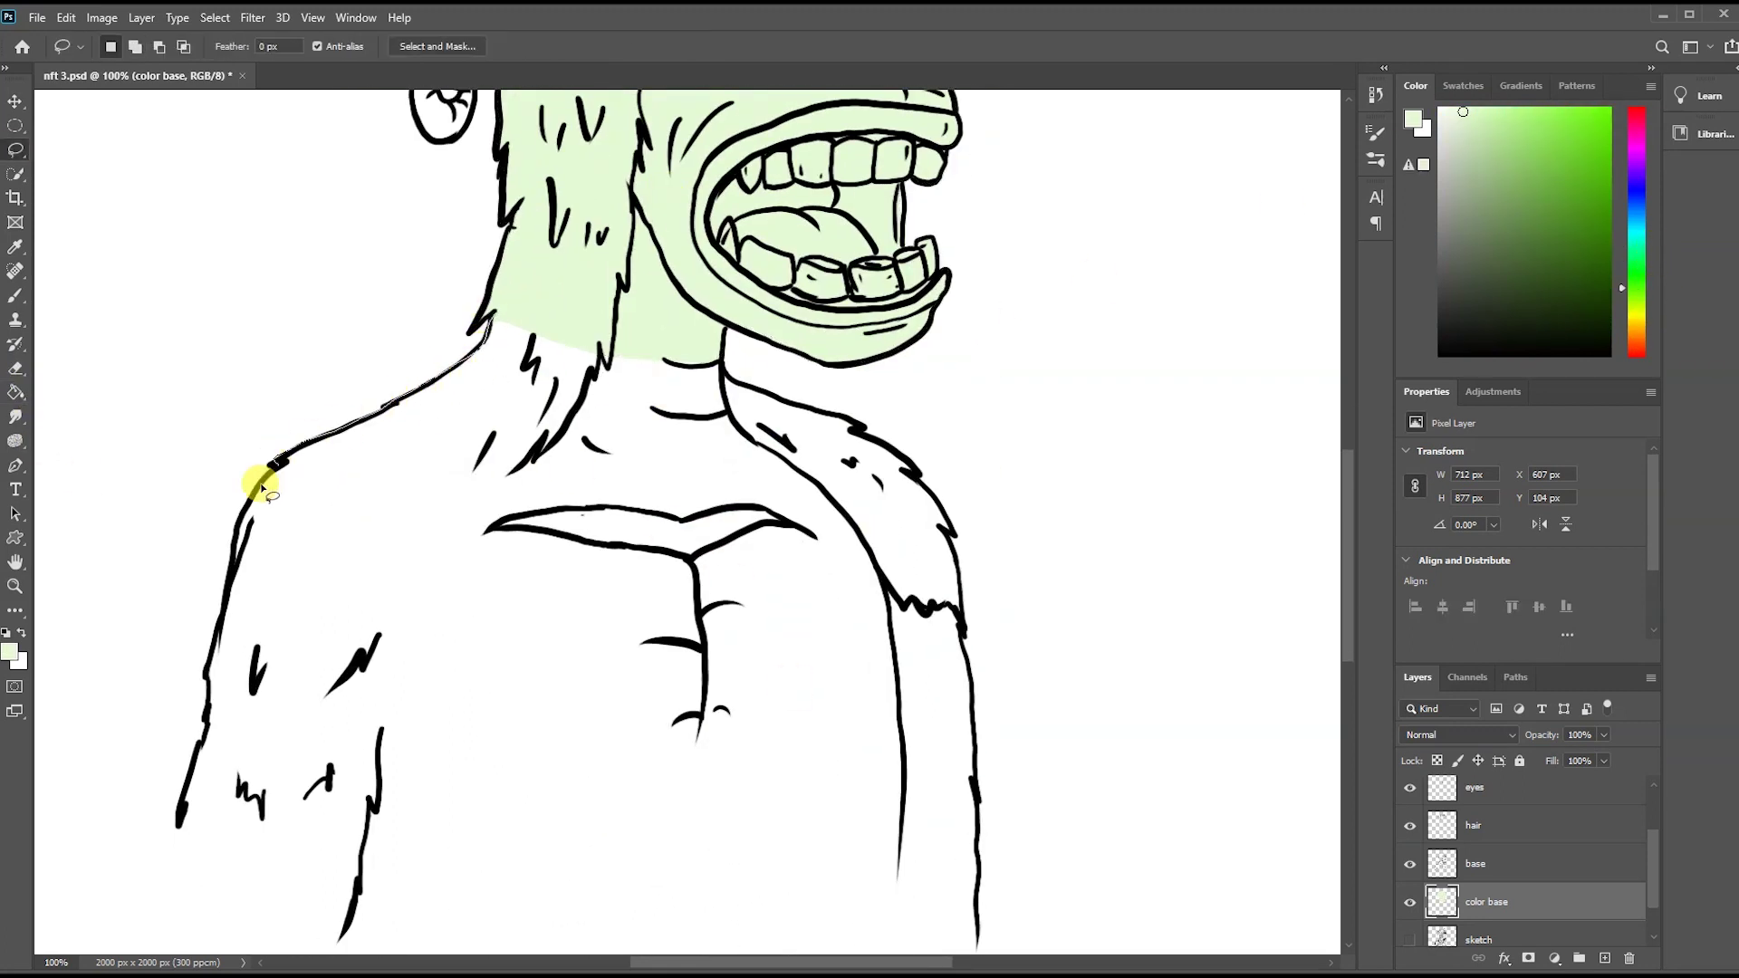
drag(184, 843, 969, 691)
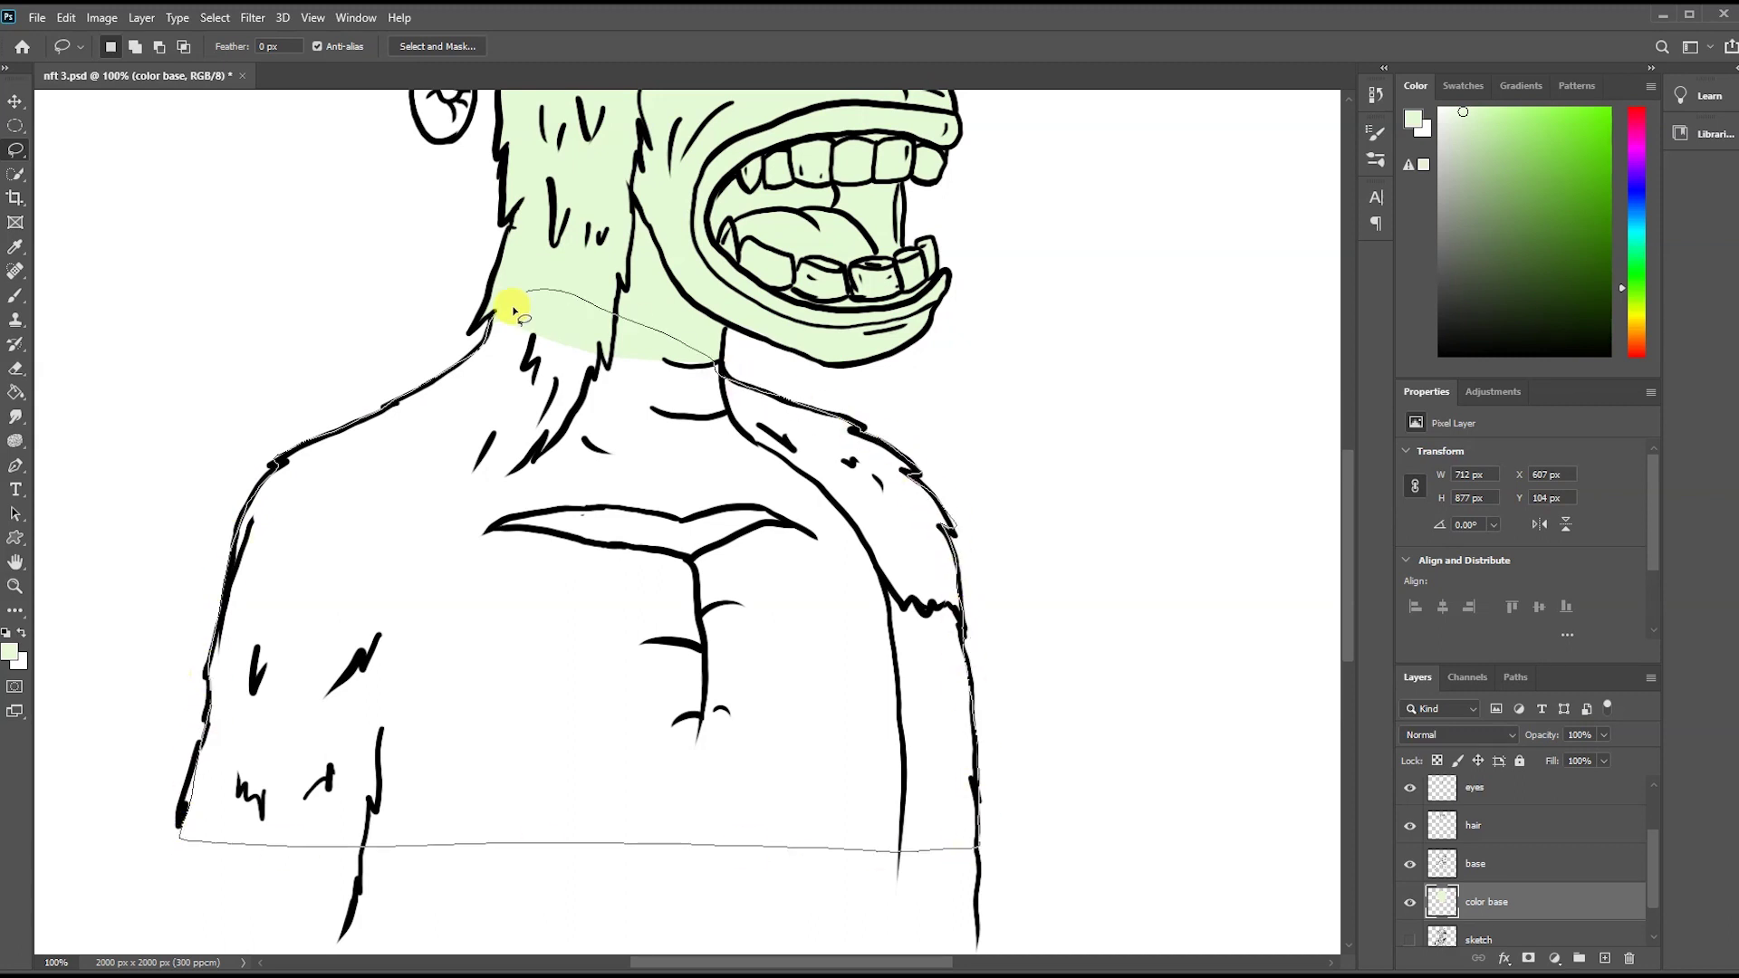
drag(513, 312, 518, 308)
key(g)
click(550, 710)
key(ctrl+0)
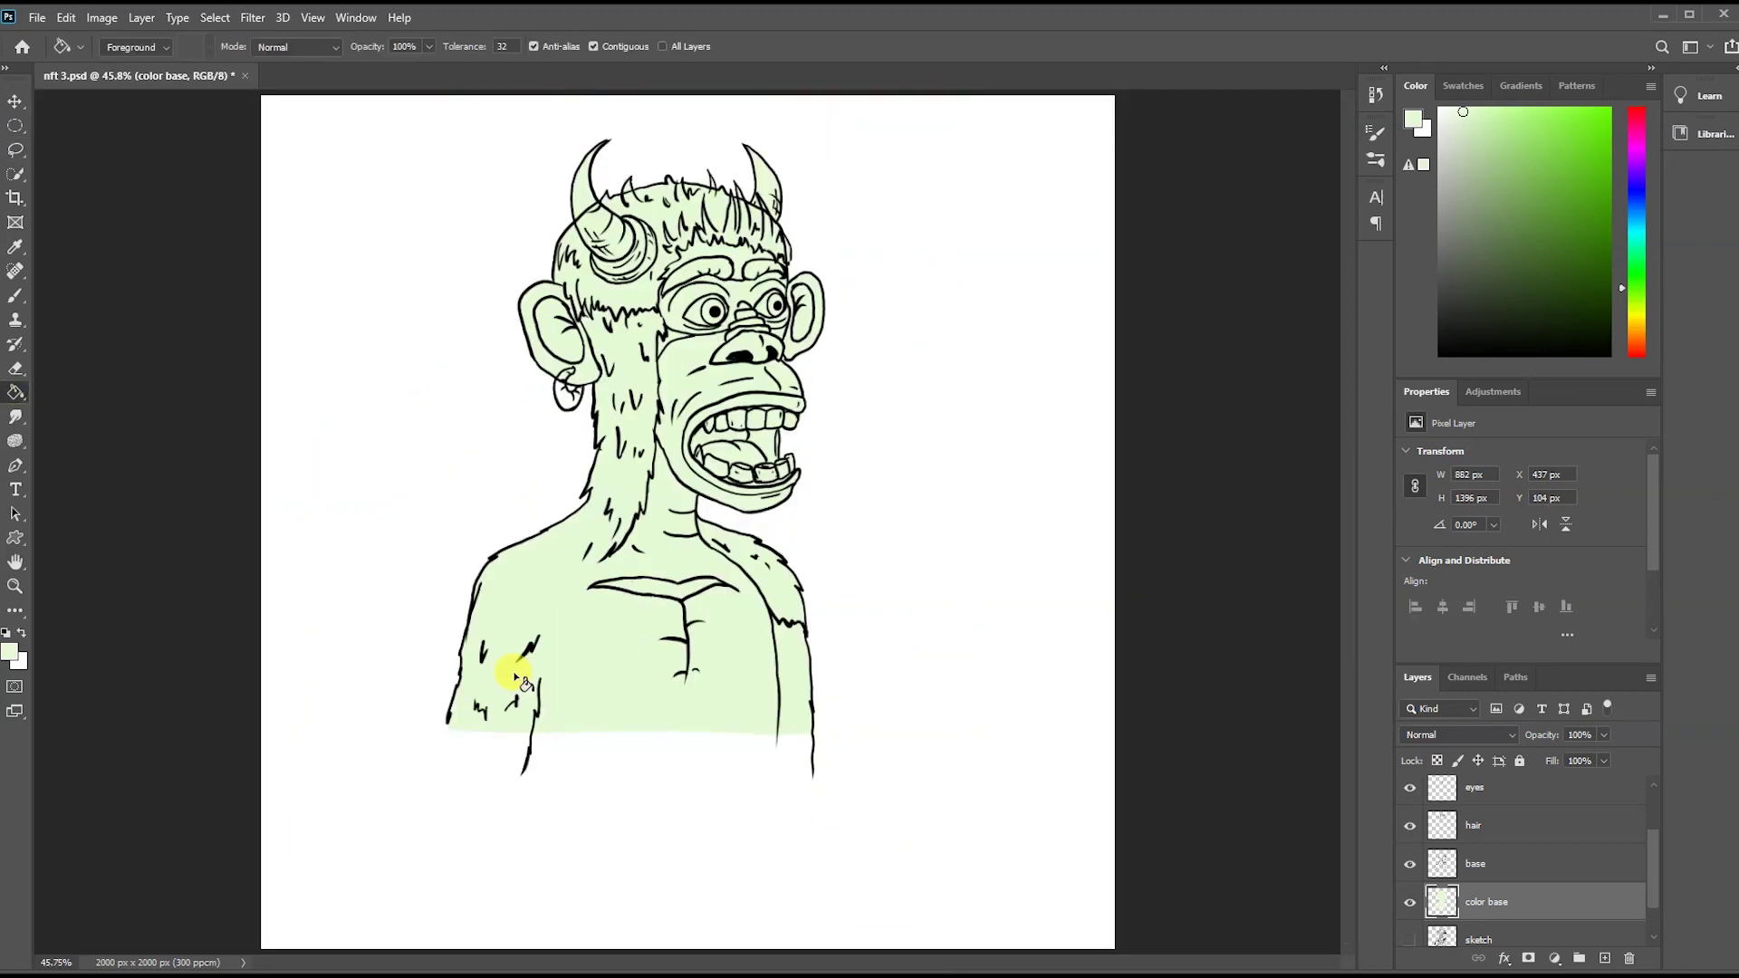
key(ctrl+1)
scroll(788, 584, up, 3)
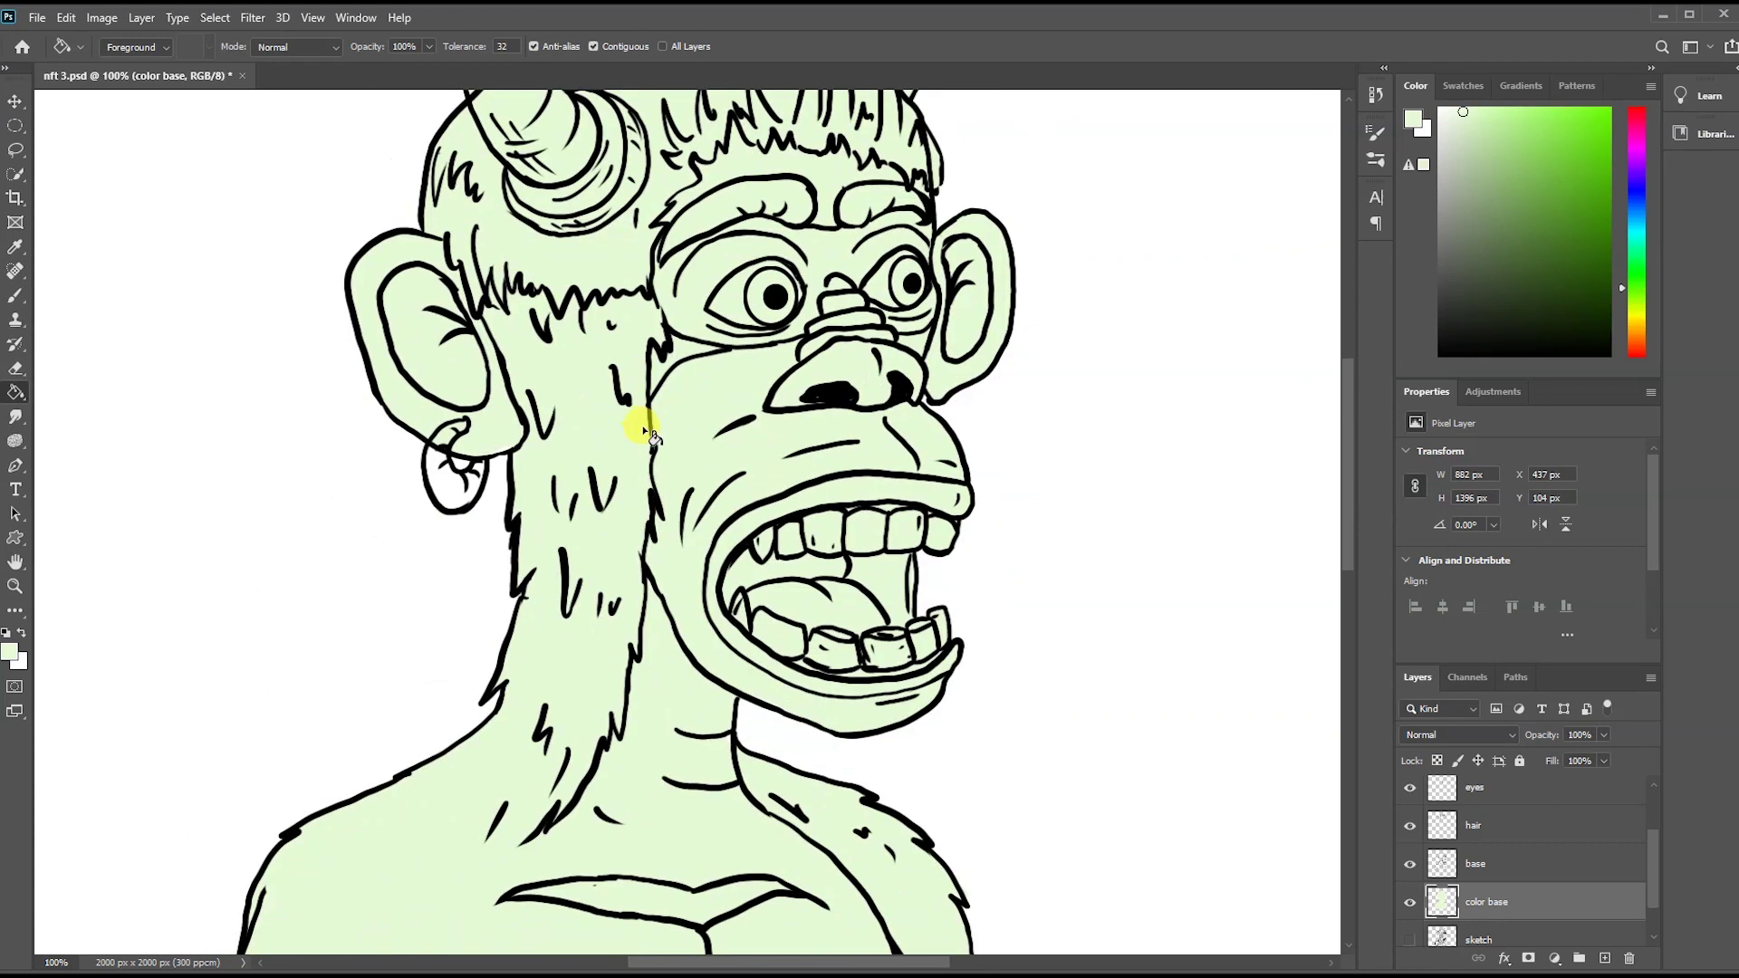
key(l)
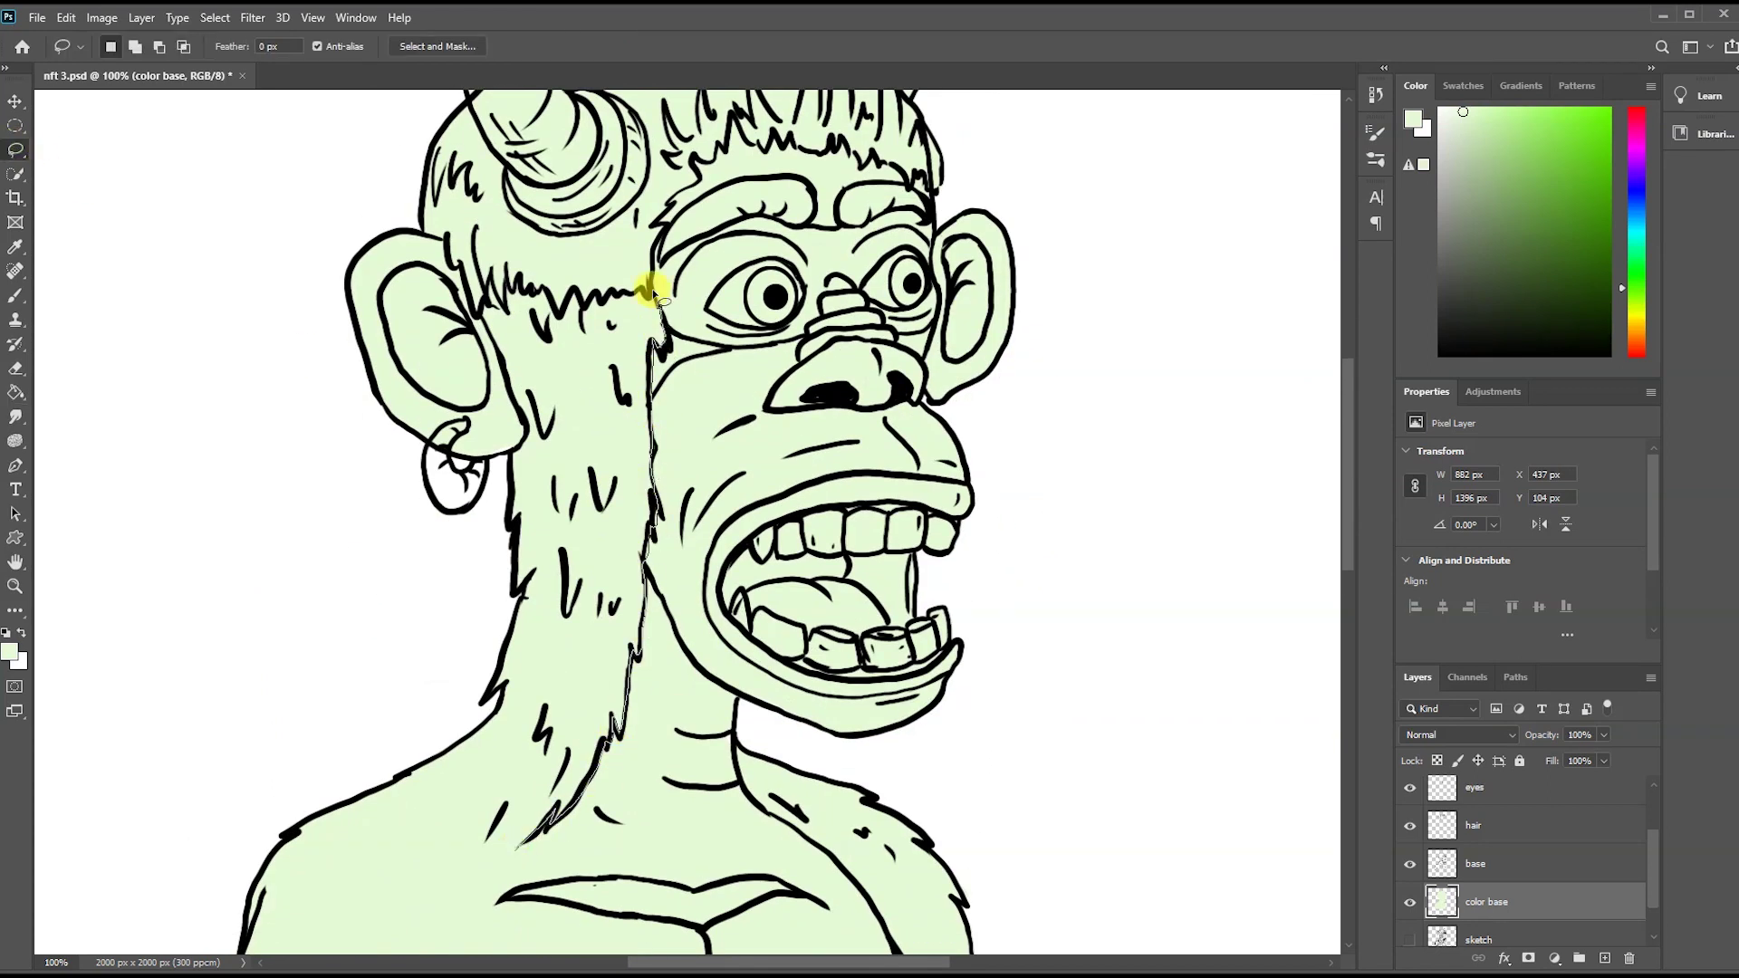
- Lasso the neck fur and shoulder and fill it with a darker brown
mouse_move(509, 477)
mouse_down()
mouse_move(517, 846)
mouse_move(601, 831)
mouse_up()
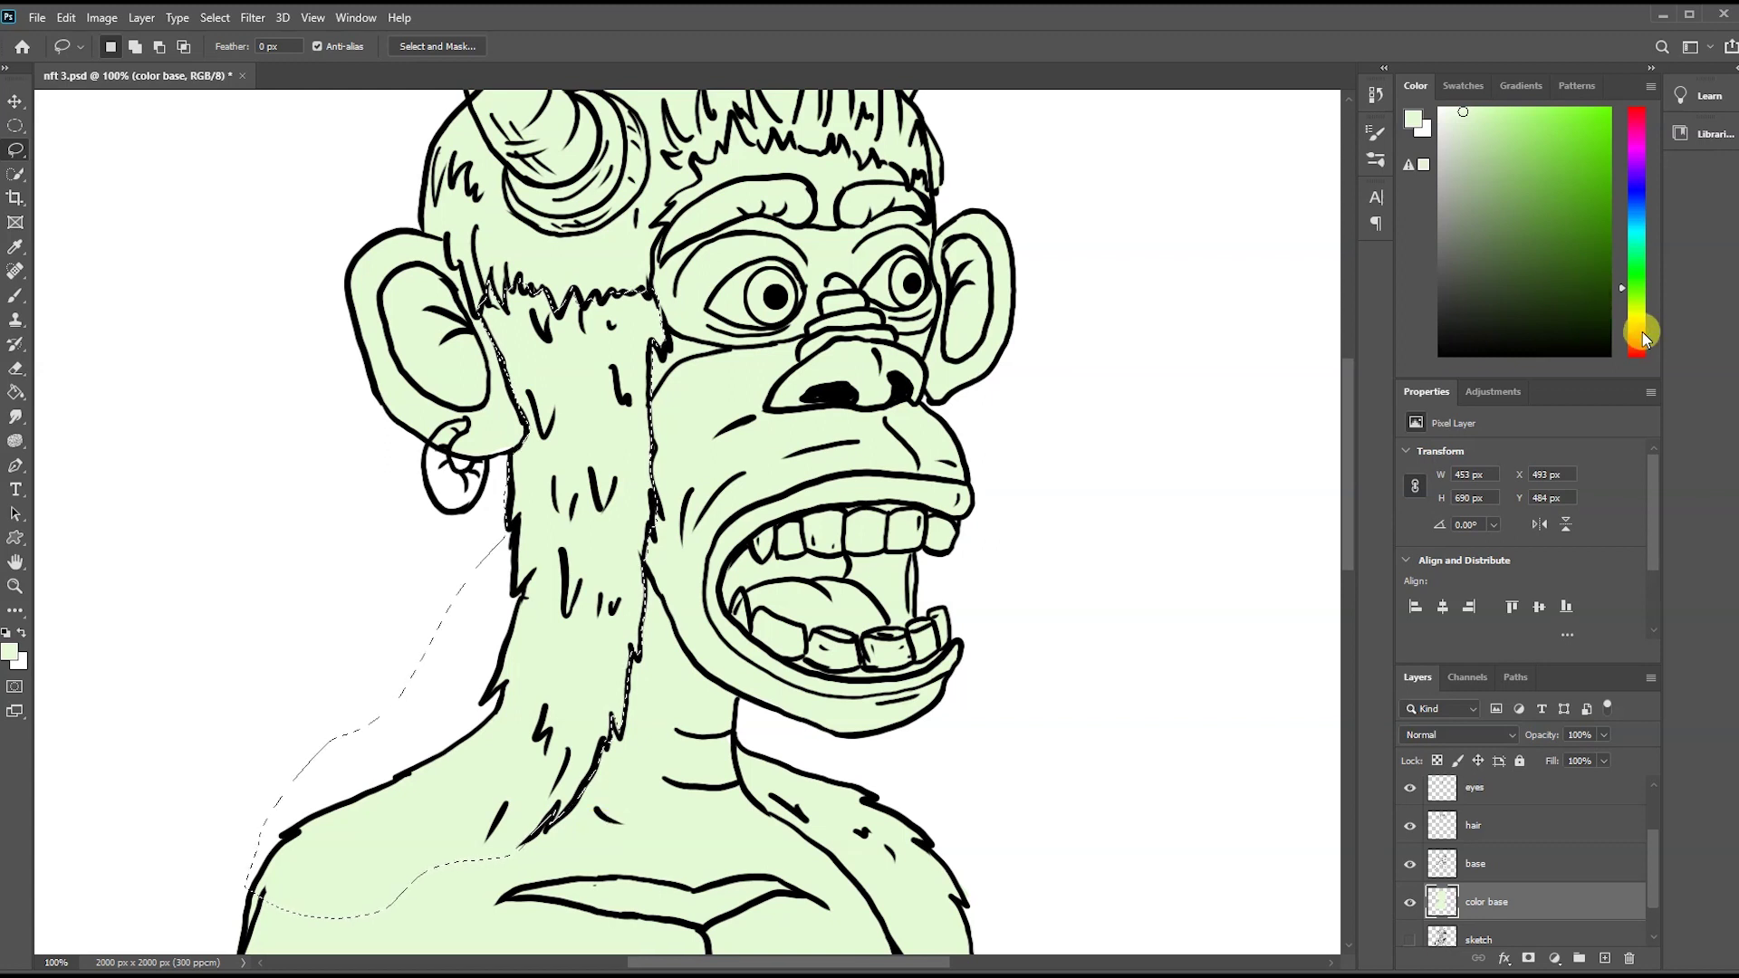
click(1637, 334)
click(1599, 193)
click(16, 392)
click(602, 575)
click(1589, 168)
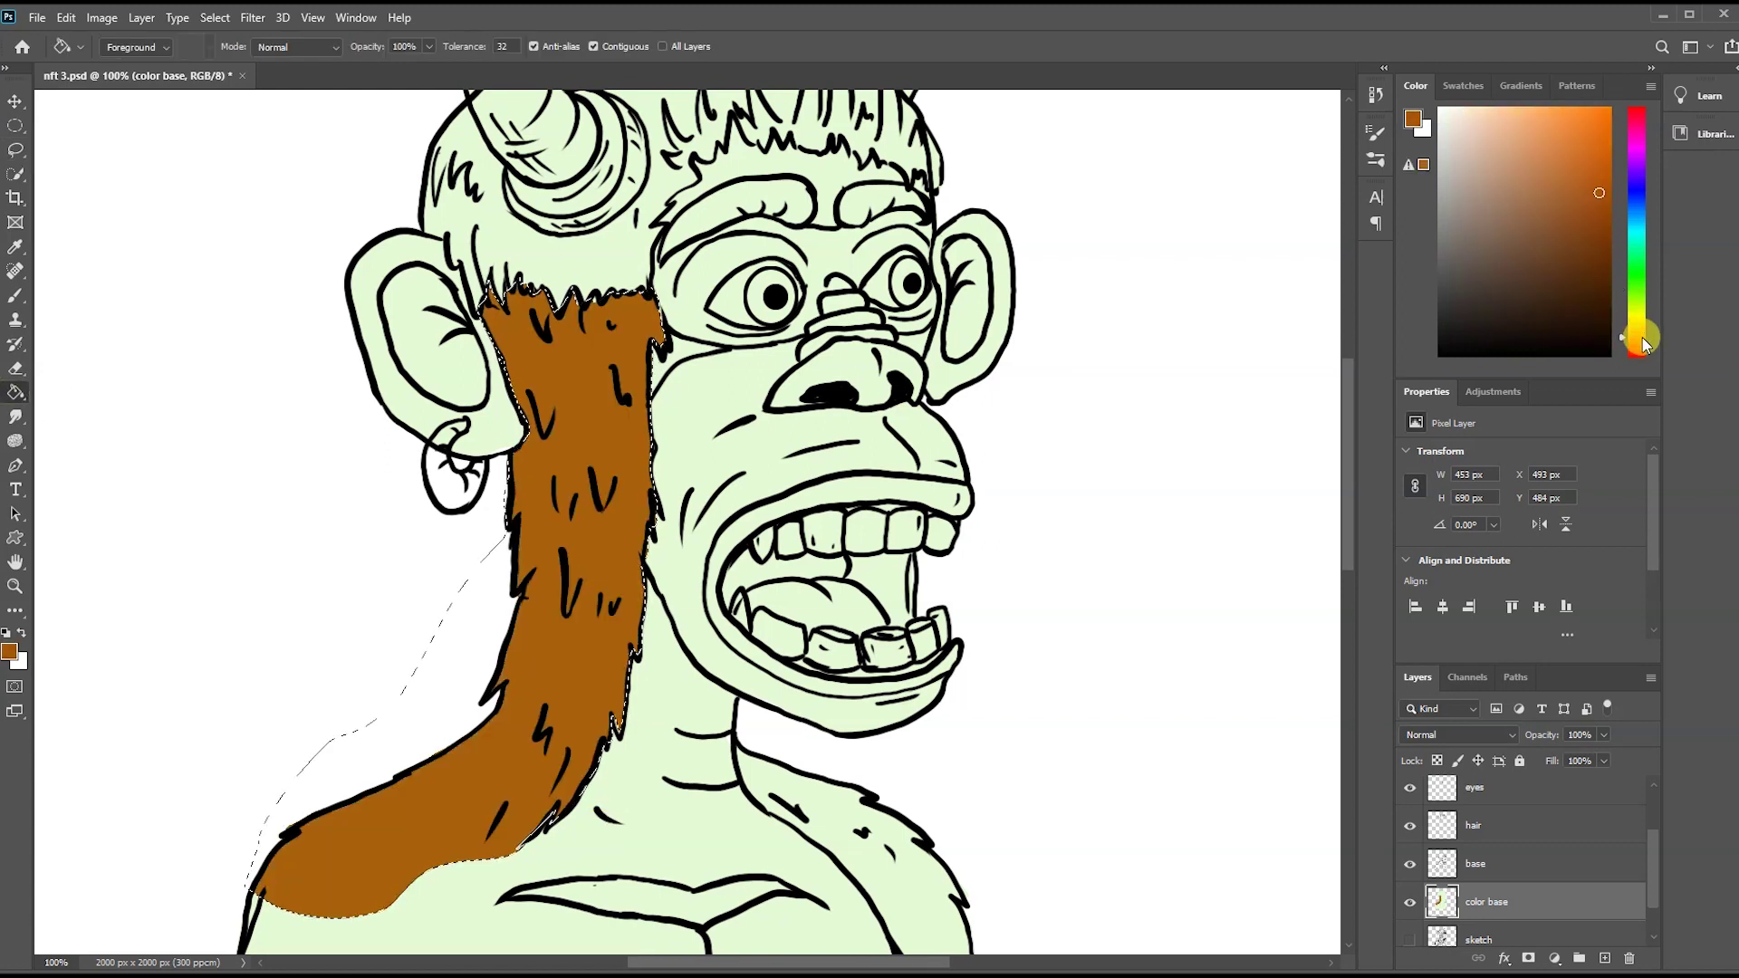
click(1636, 340)
click(598, 647)
click(1588, 198)
click(574, 718)
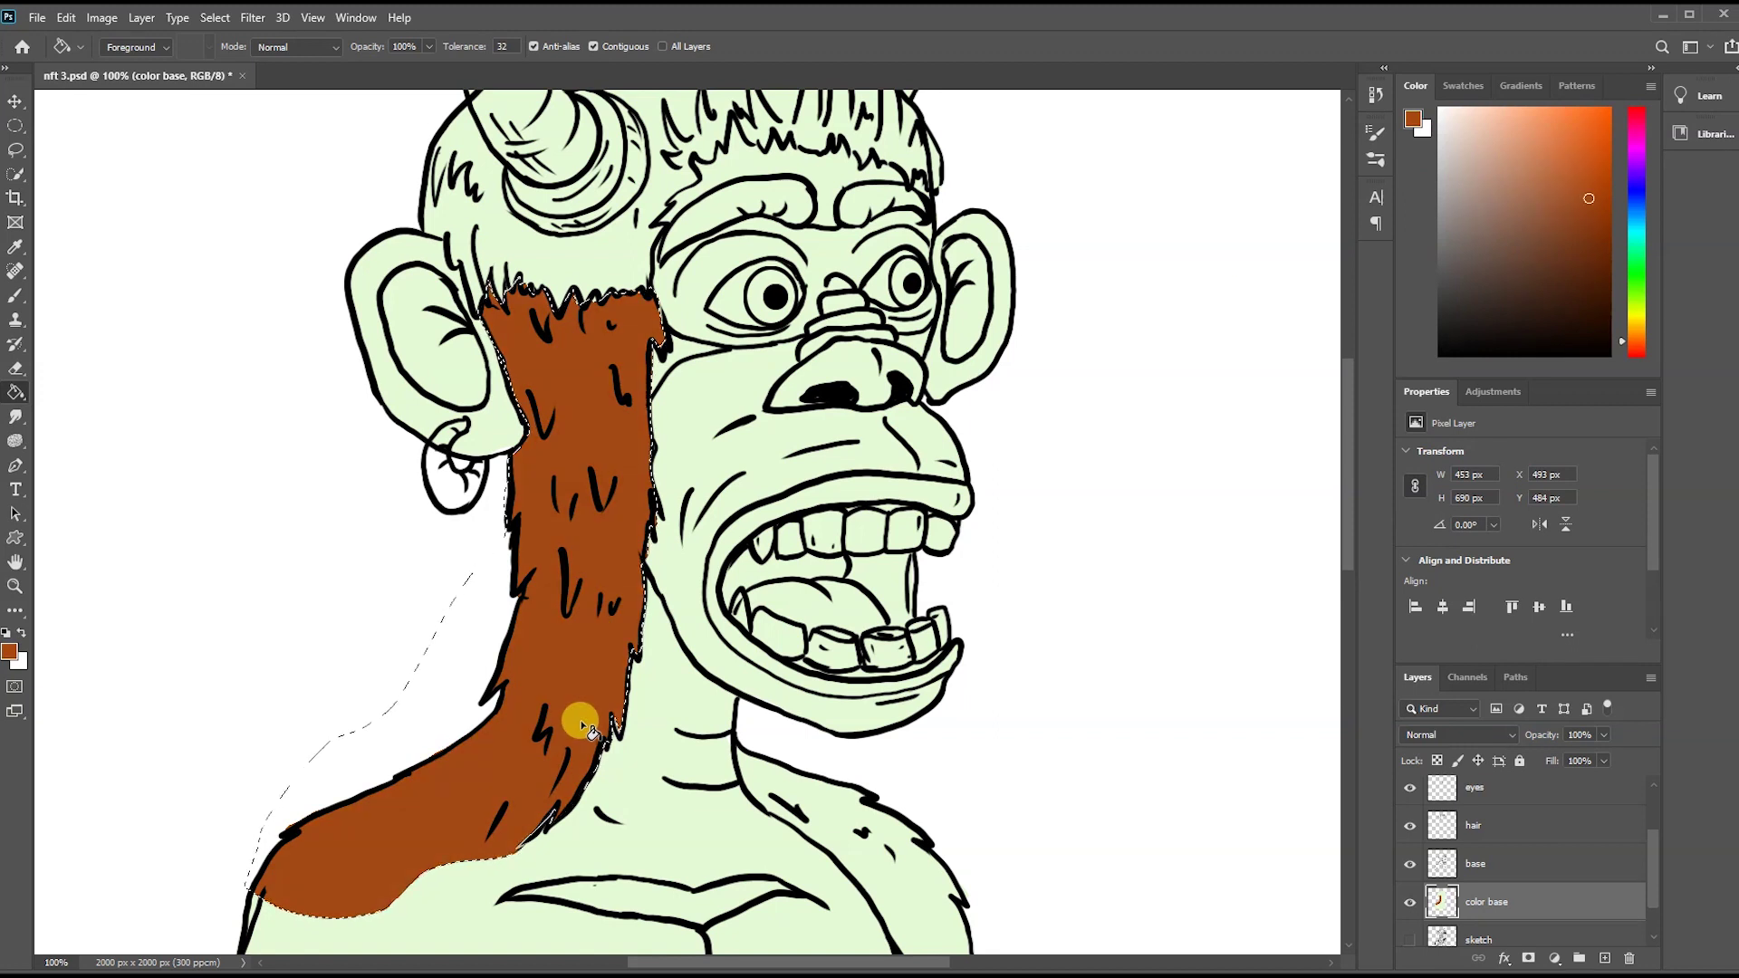
scroll(589, 716, down, 5)
- Fill the left arm fur and right shoulder fur with brown
key(l)
drag(366, 794, 421, 439)
click(15, 392)
click(332, 634)
click(15, 149)
drag(732, 268, 744, 365)
drag(944, 550, 950, 331)
key(g)
click(912, 454)
key(b)
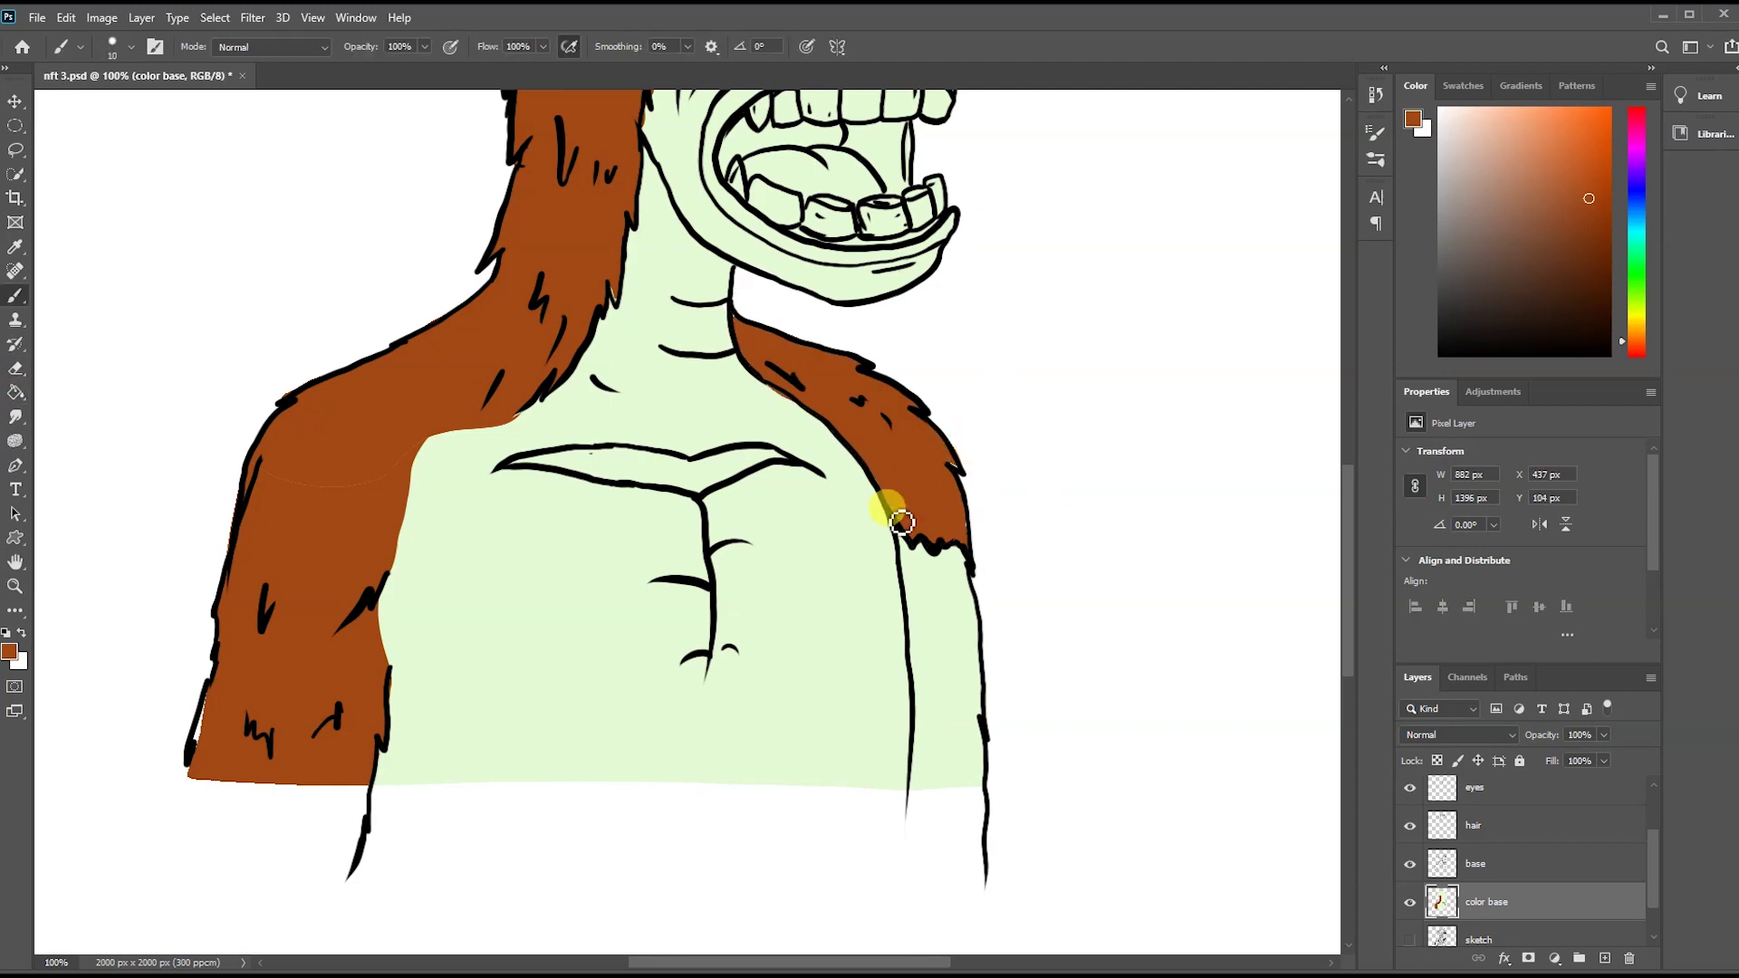
- Lasso the left outer ear band and fill it with the brown fur colour
scroll(582, 474, up, 2)
scroll(690, 401, up, 3)
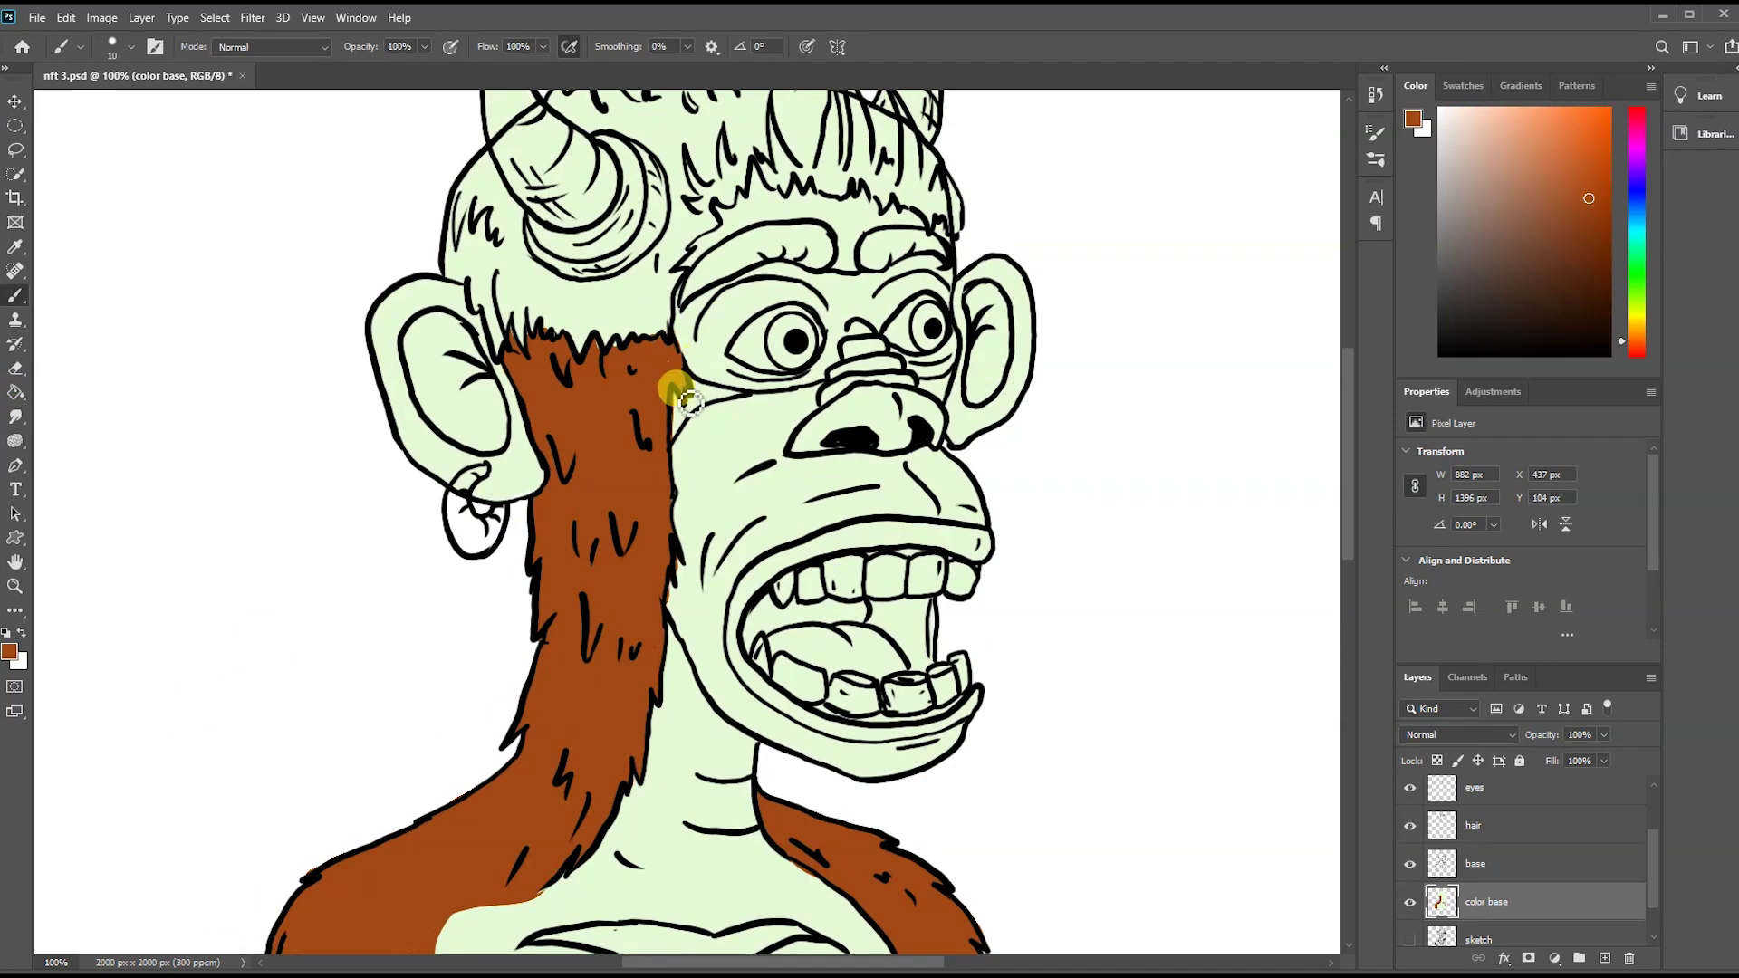
alt+click(678, 619)
scroll(679, 353, up, 1)
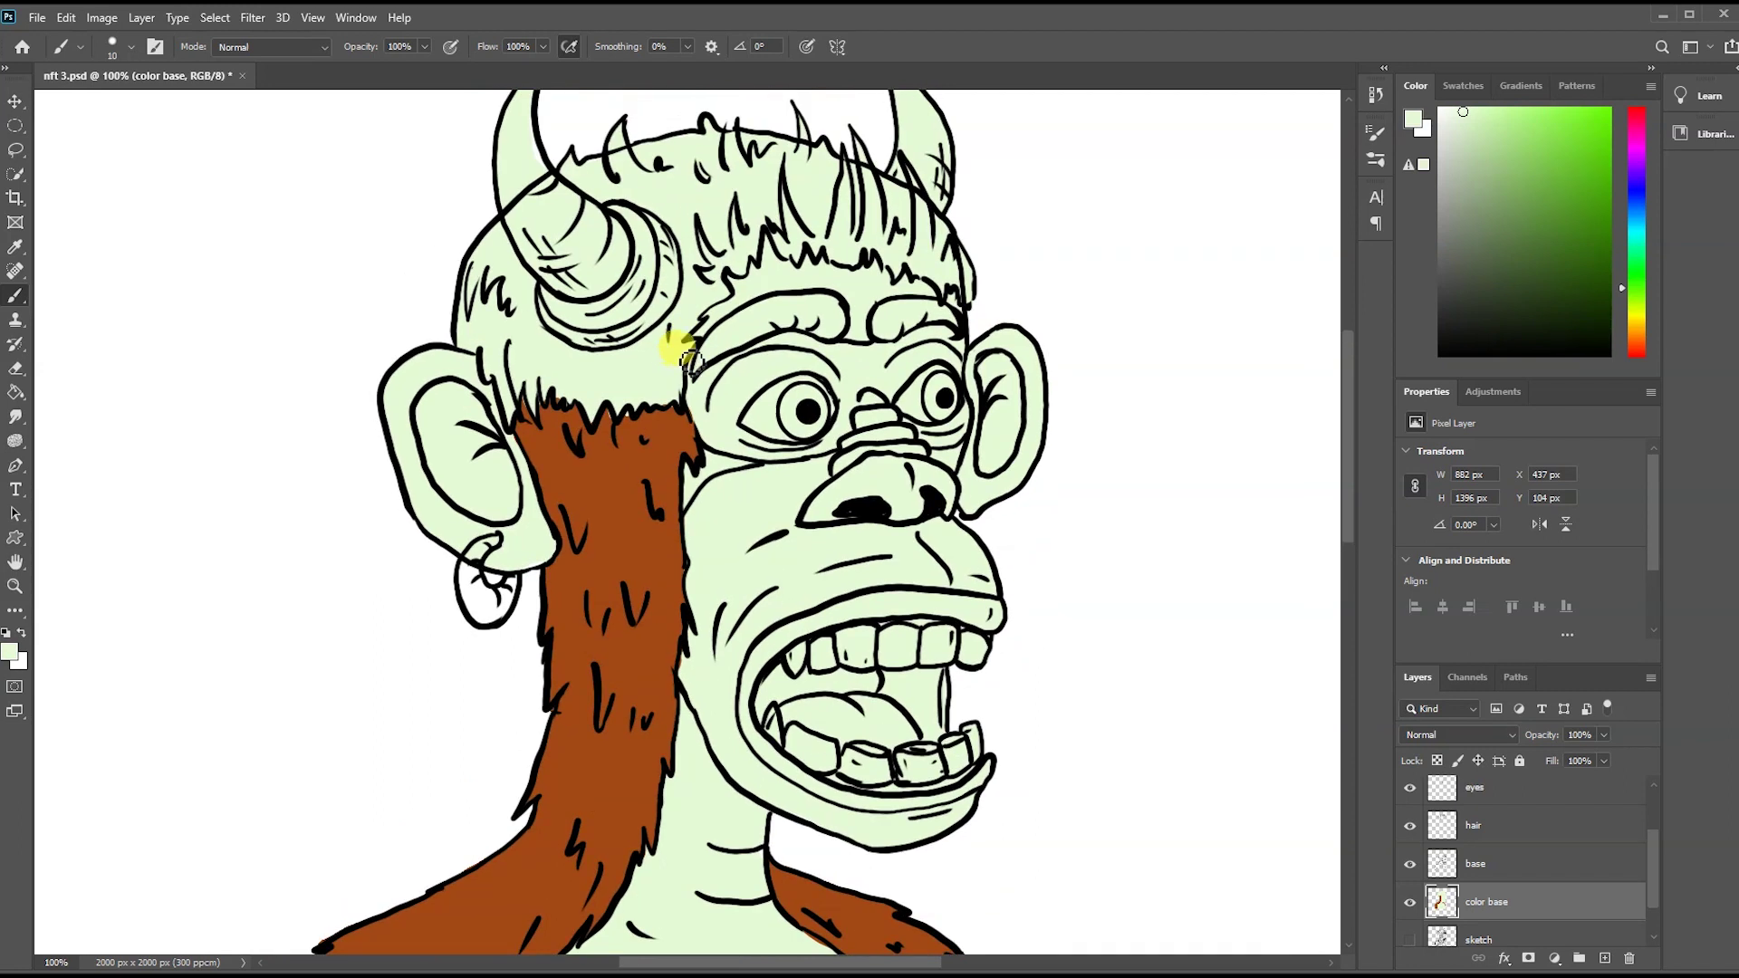
key(l)
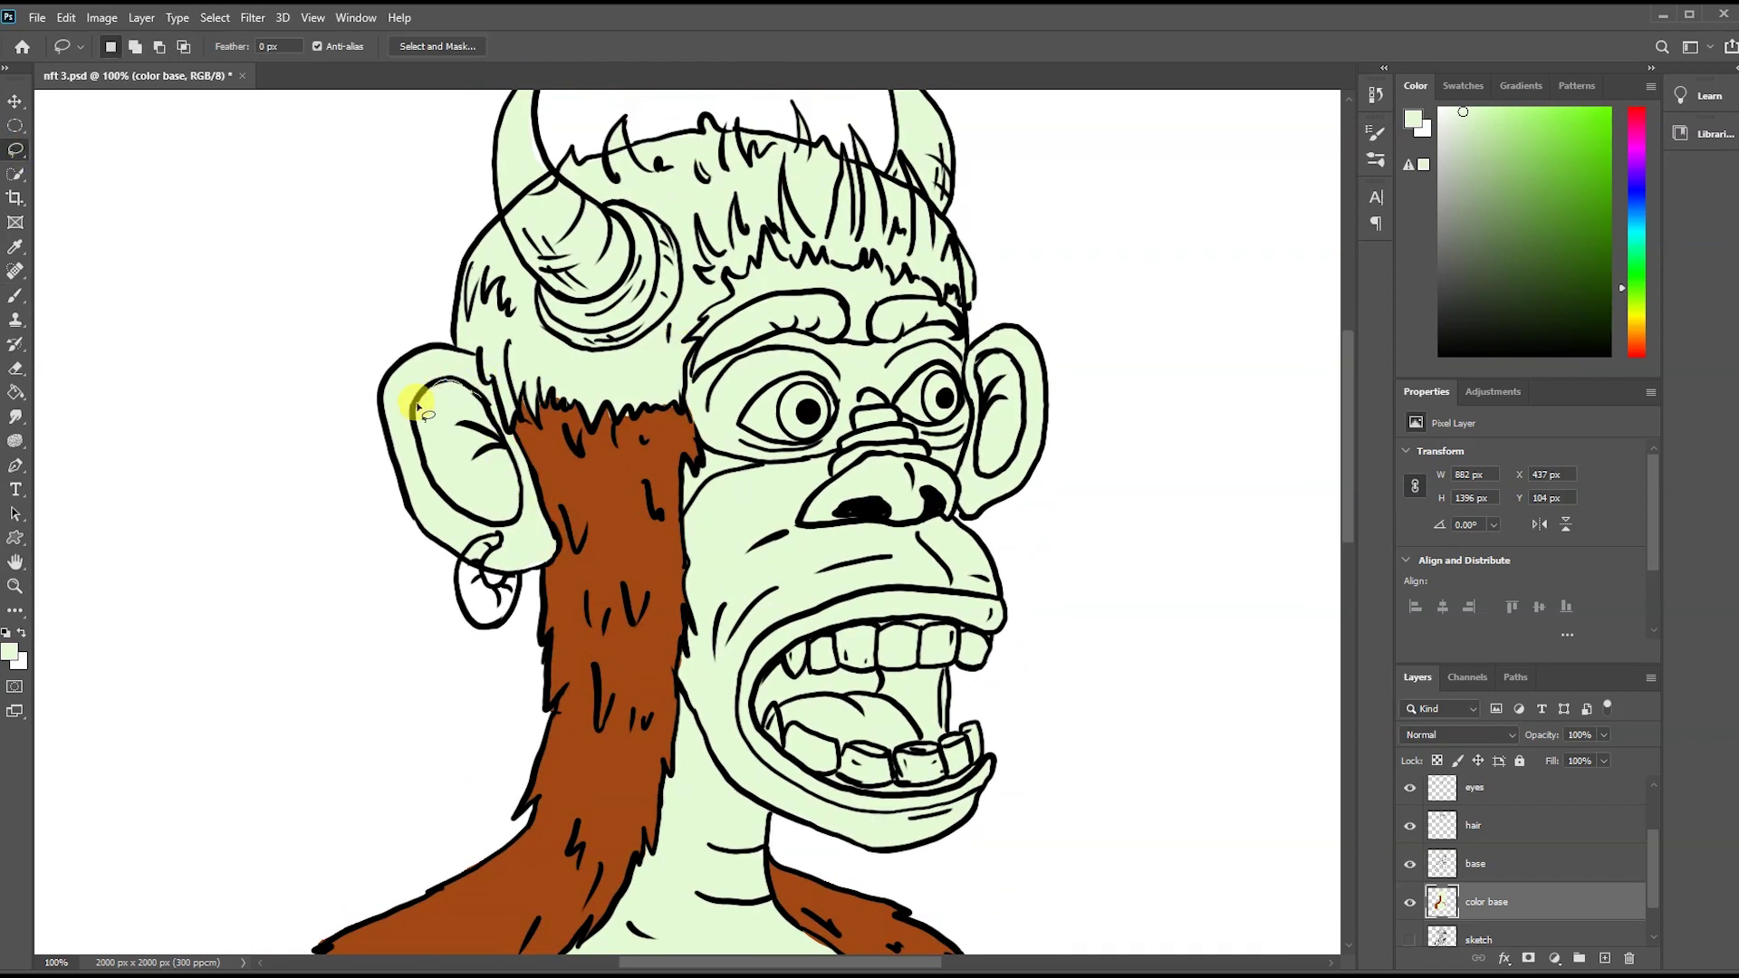
mouse_move(516, 424)
mouse_down()
mouse_move(480, 355)
mouse_move(489, 525)
mouse_up()
key(b)
alt+click(549, 437)
key(g)
click(520, 530)
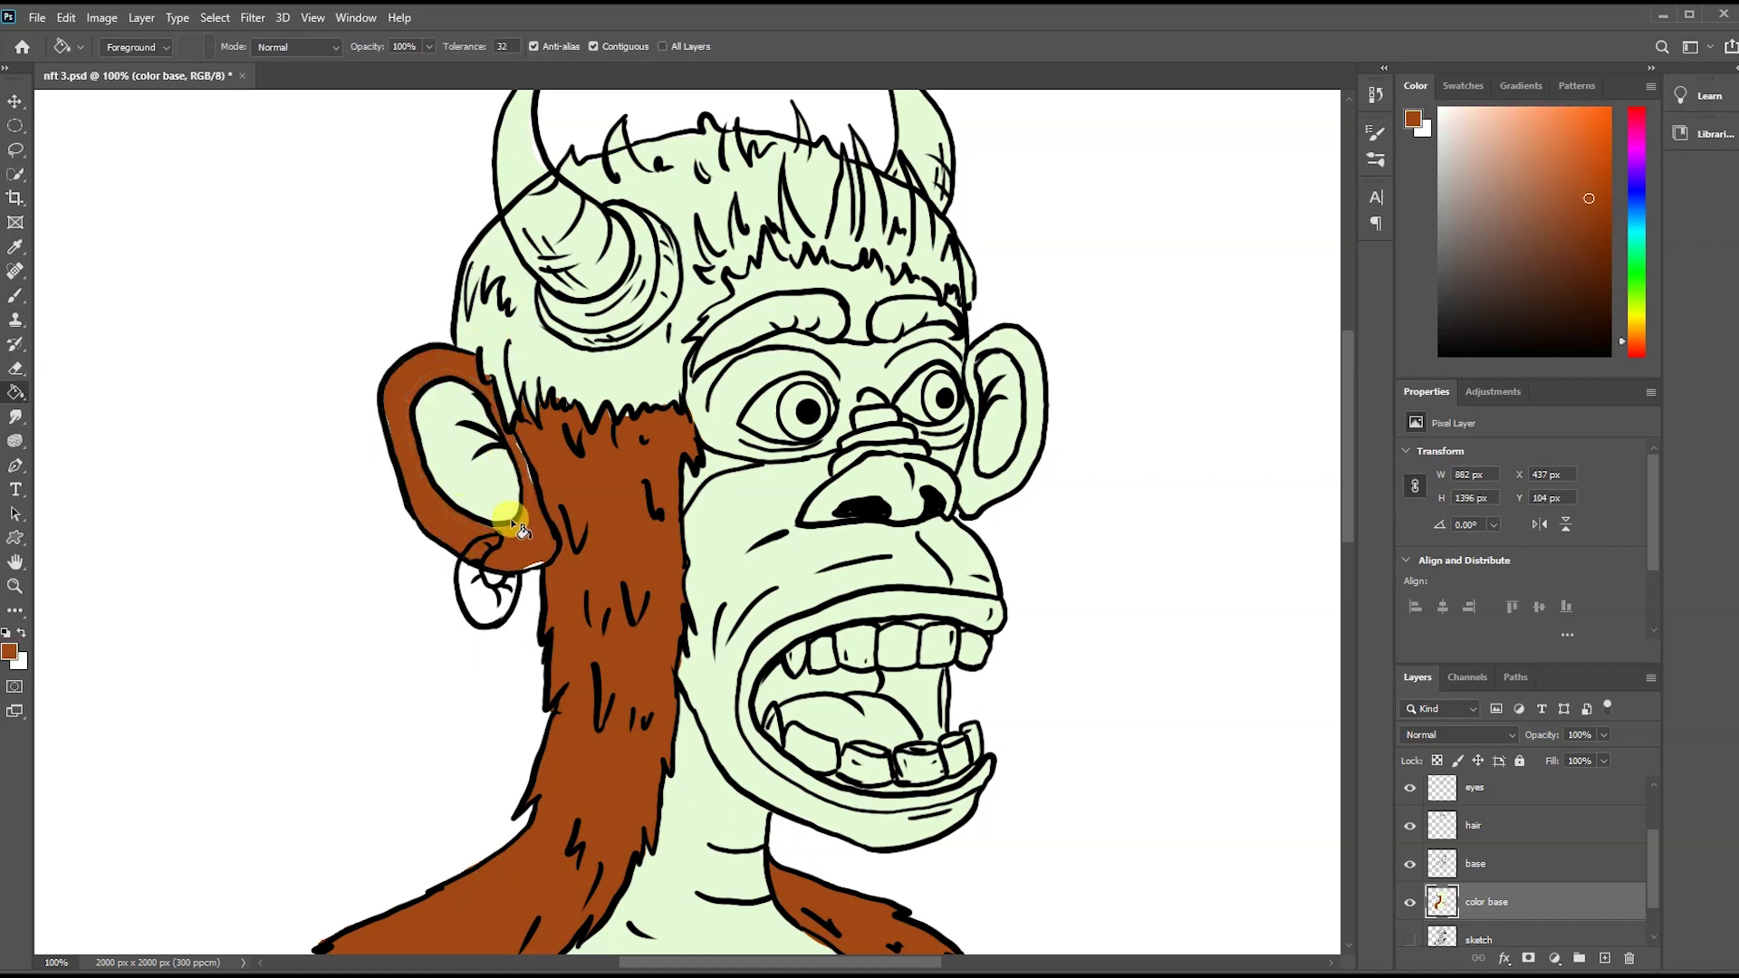
- Brush the right ear's outer band and both eyebrows brown
key(b)
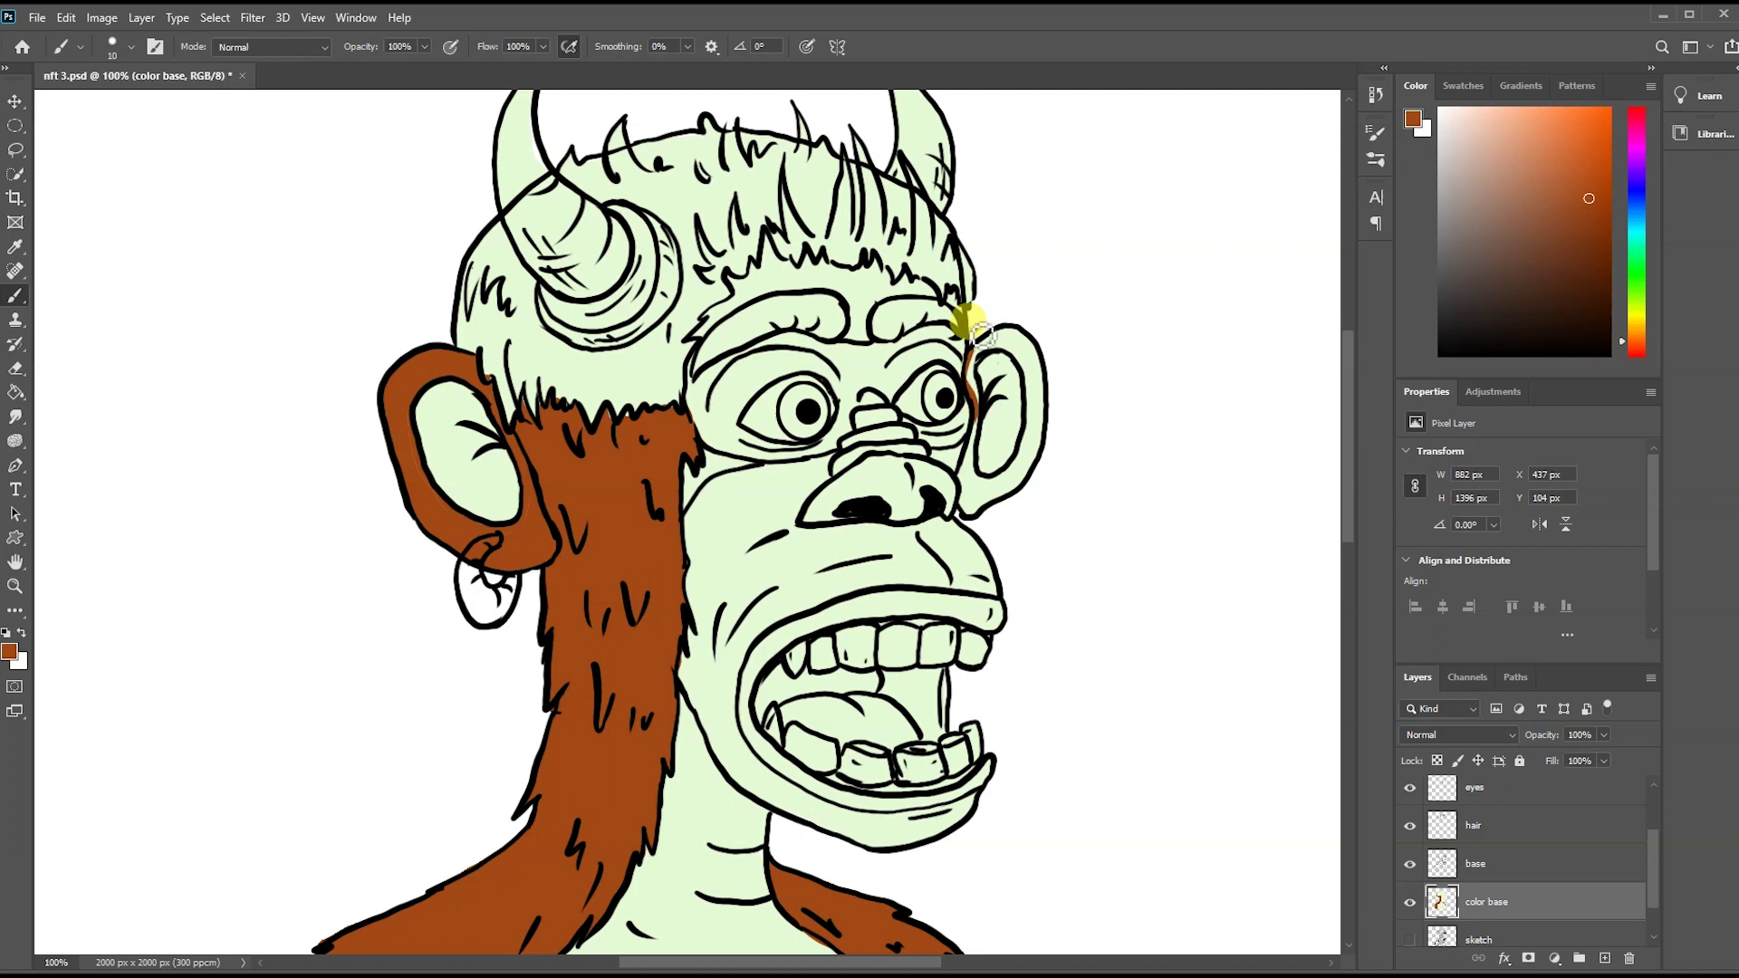
drag(1017, 362, 1038, 426)
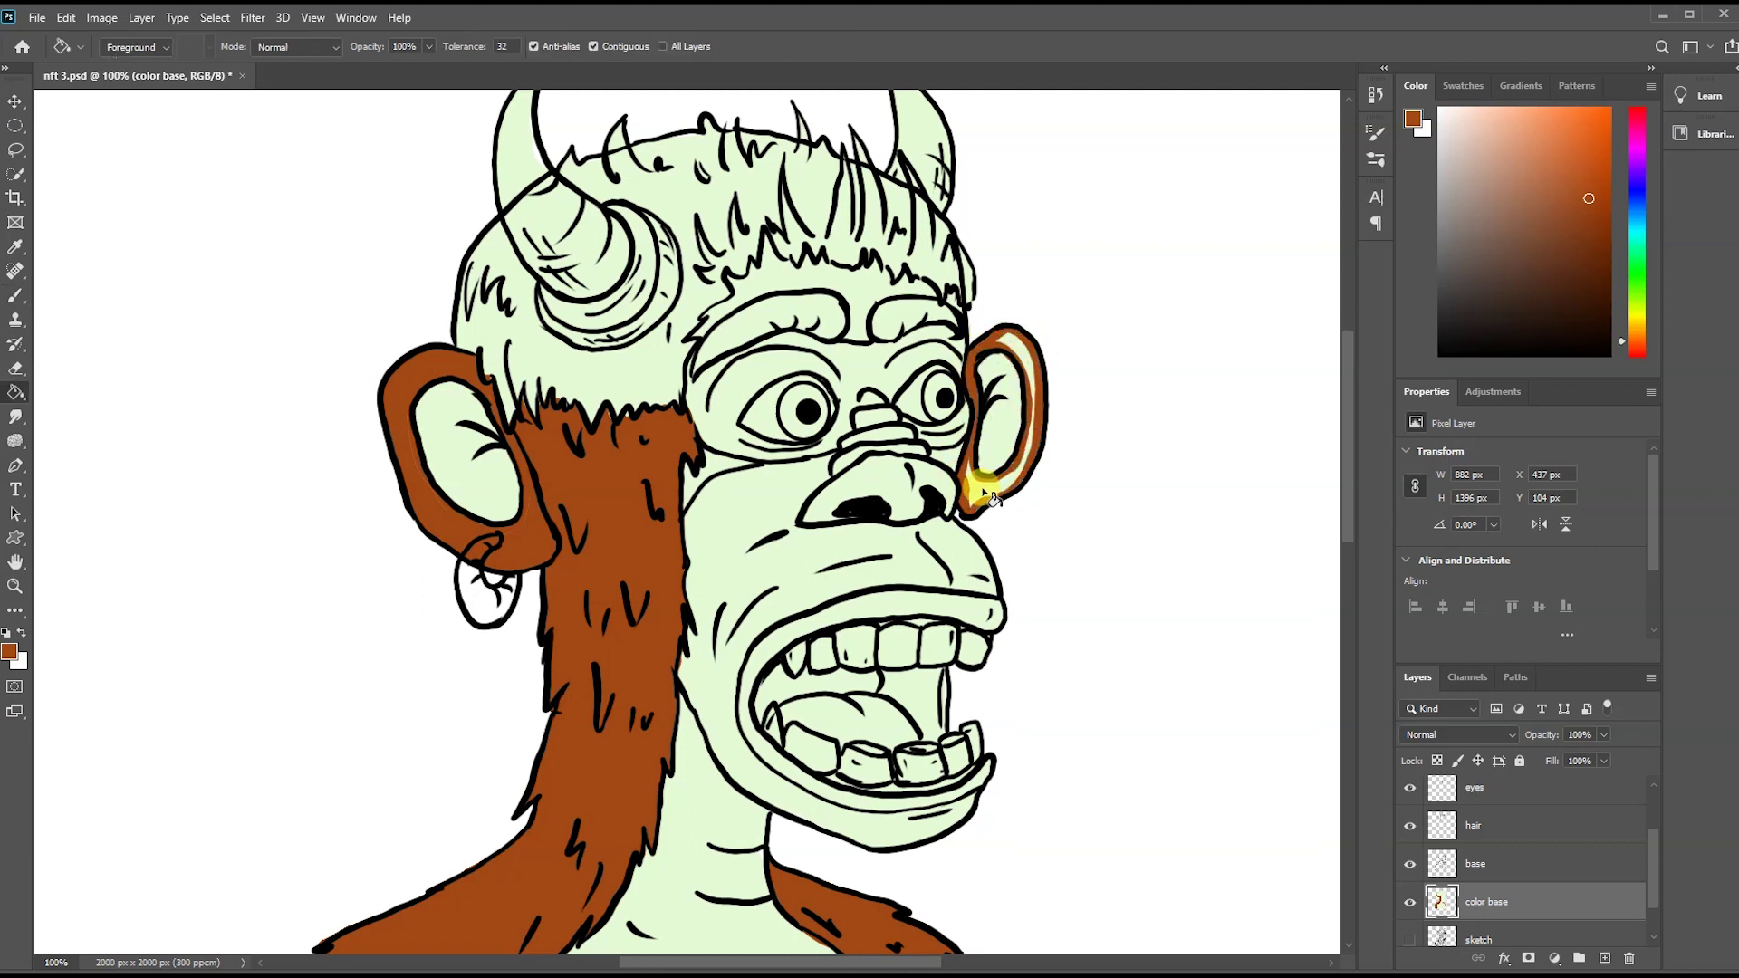
drag(924, 312, 860, 303)
key(ctrl+minus)
- Add a new layer named haircolor and zoom back in on the head
key(l)
click(1606, 961)
double_click(1481, 901)
text(haircolor)
key(Return)
key(ctrl+plus)
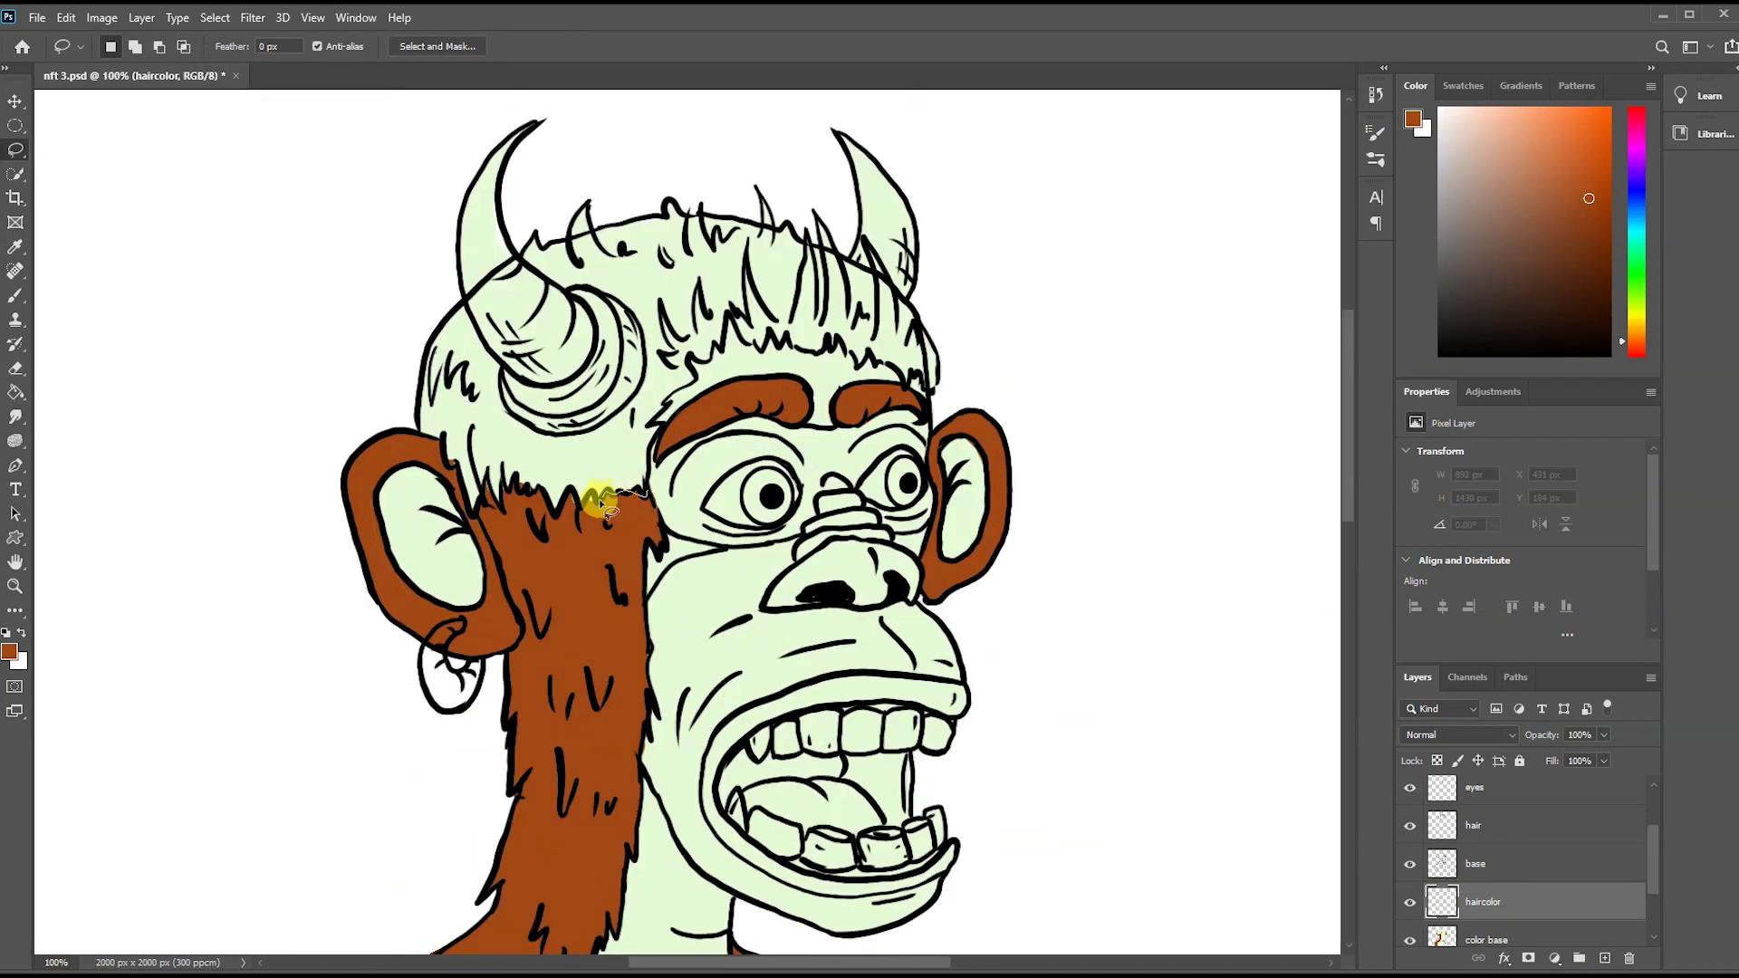
- Clip the haircolor layer and fill the lassoed hair purple
drag(463, 486, 933, 391)
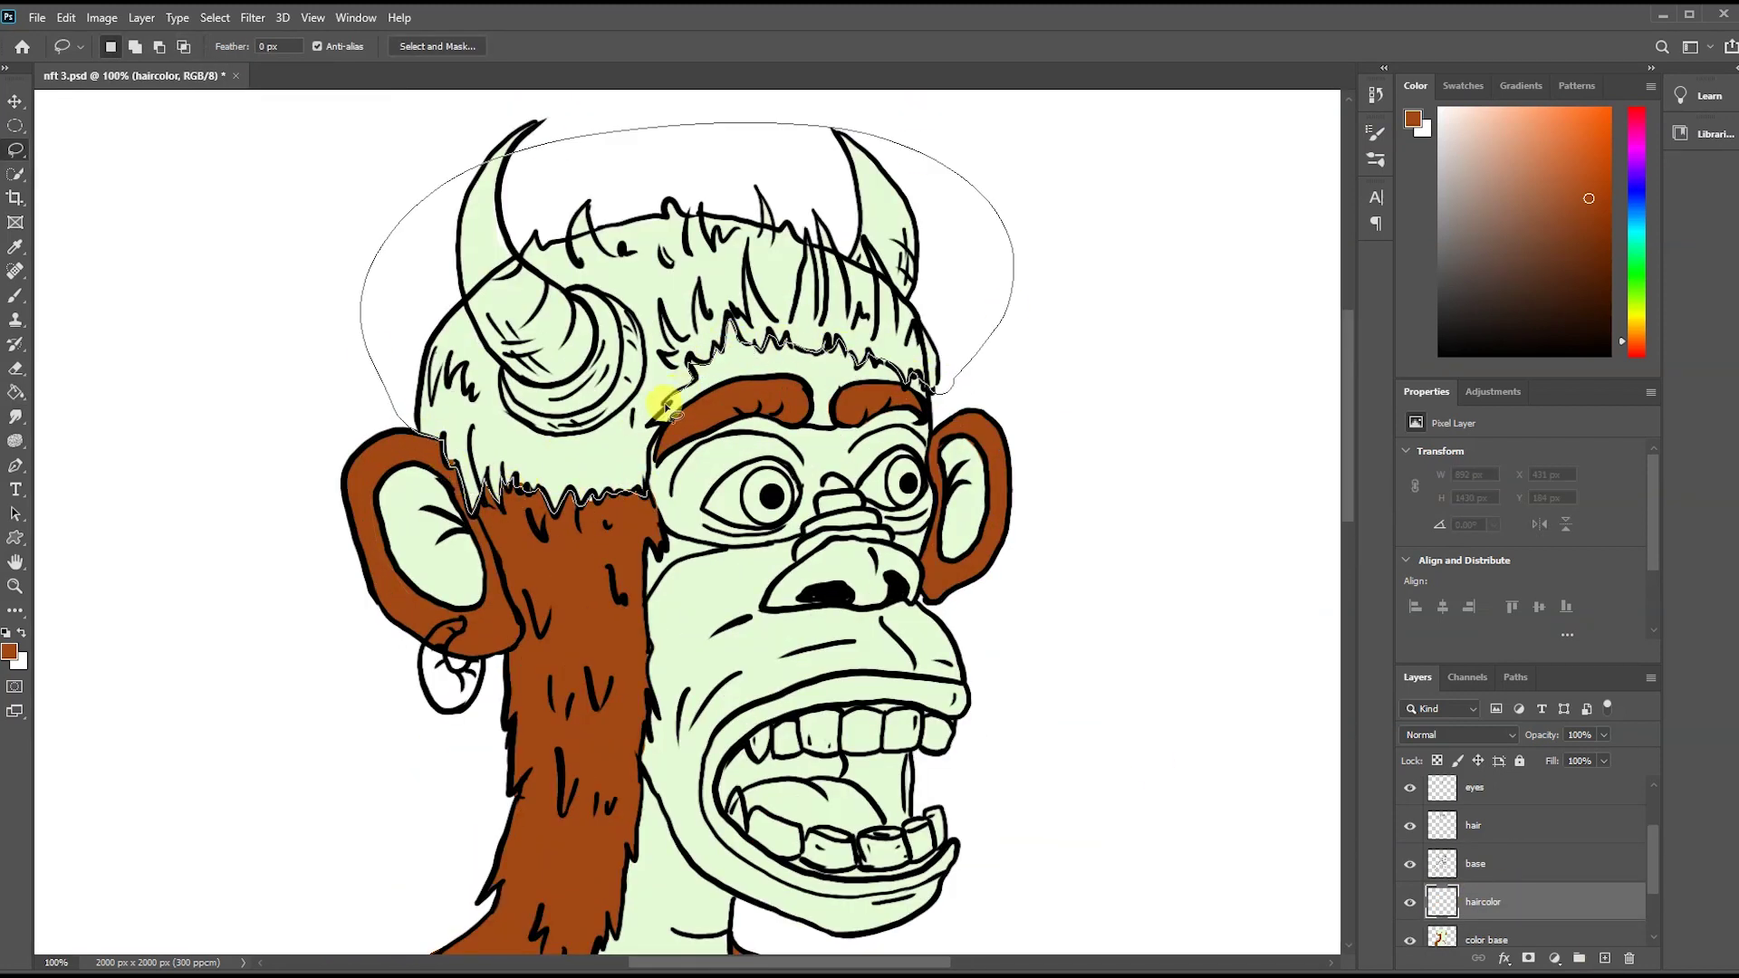
drag(665, 405, 458, 439)
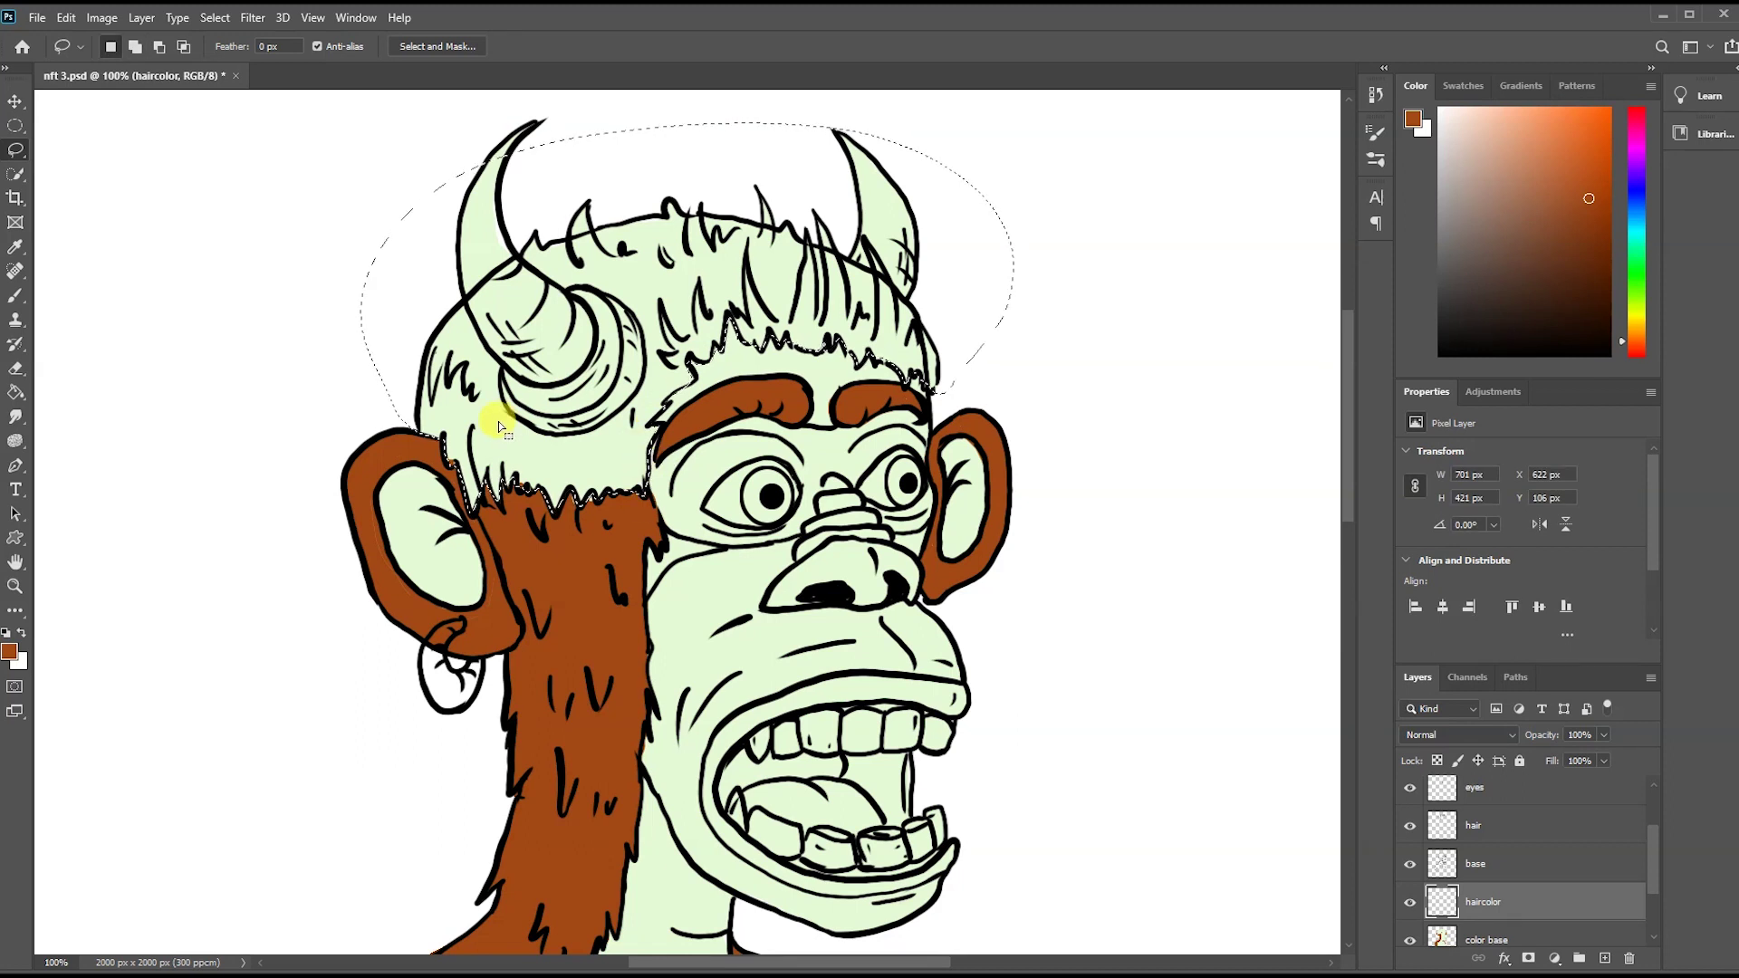
click(1637, 159)
click(1571, 179)
click(15, 392)
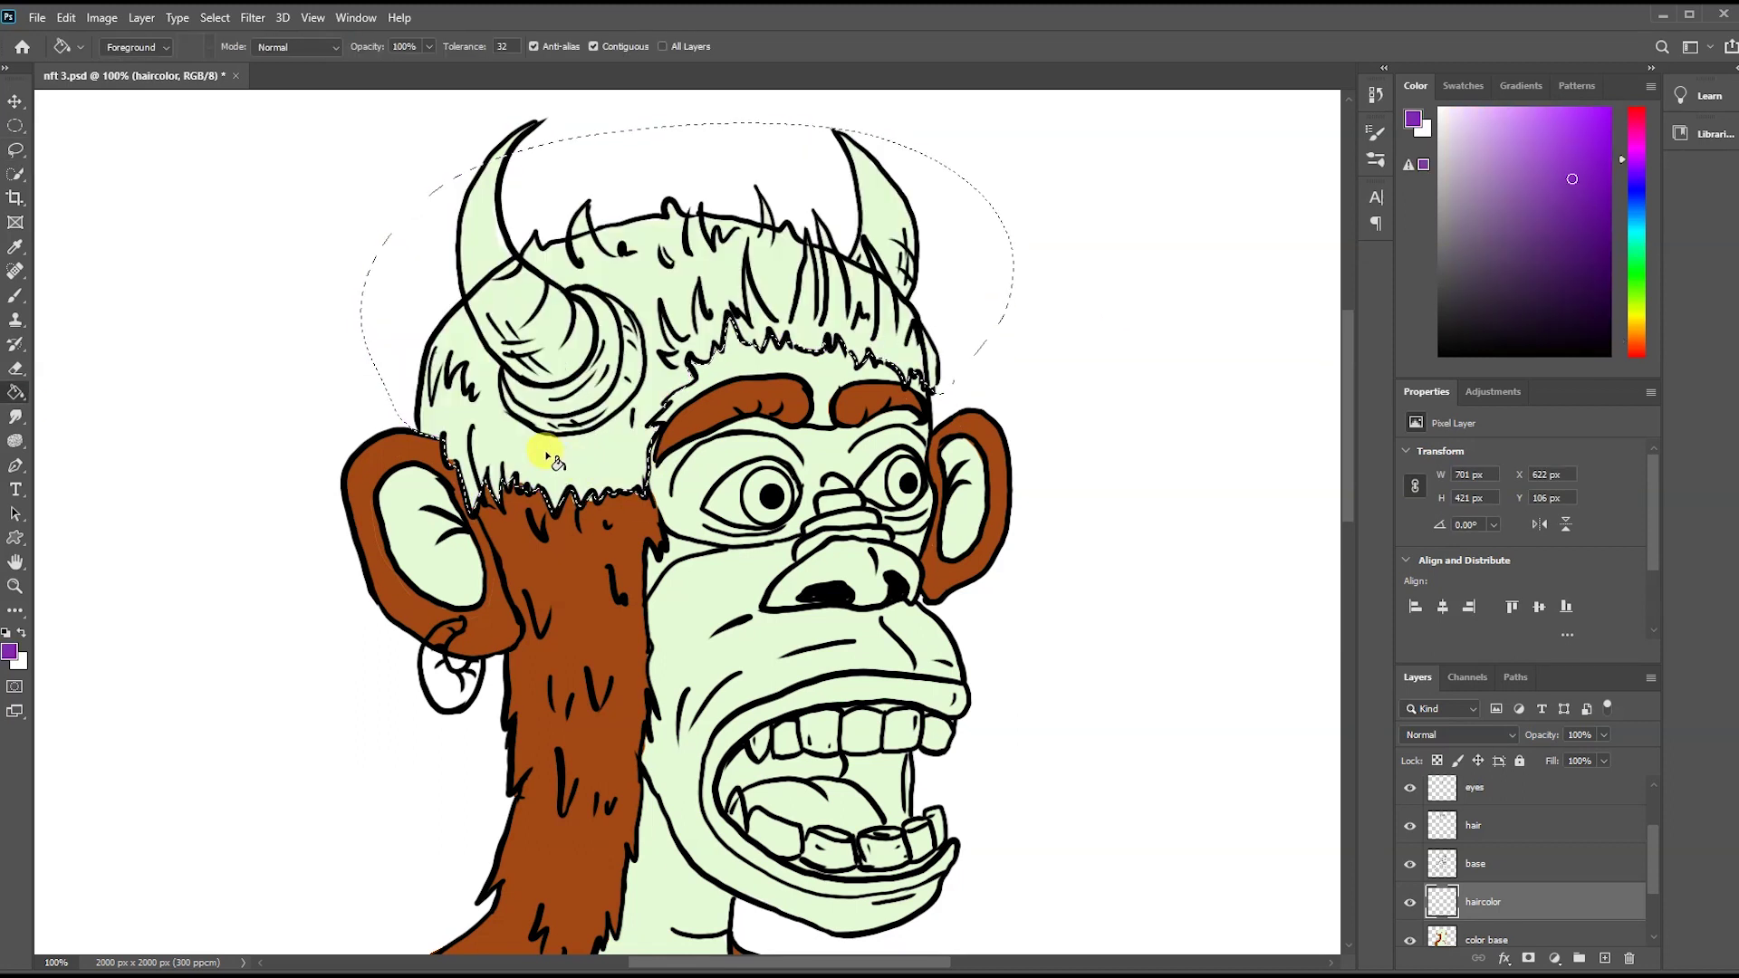
right_click(1503, 901)
click(1558, 471)
click(562, 462)
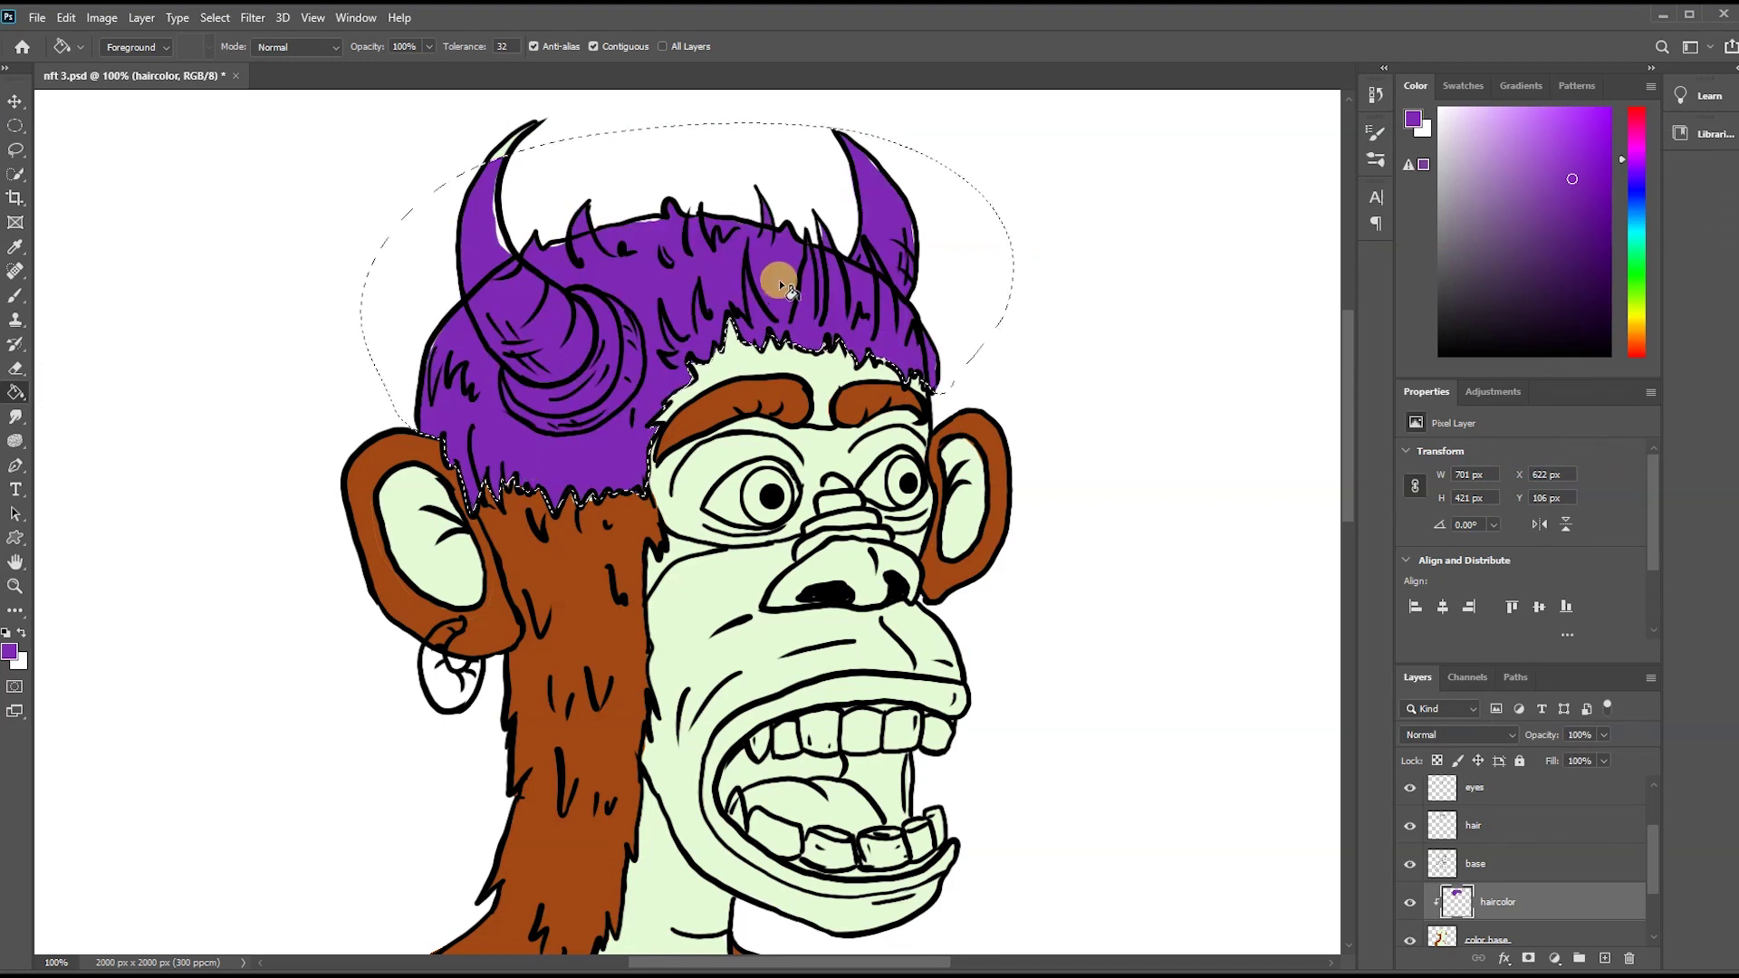
key(ctrl+d)
- Lasso the left horn and fill it gold on the haircolor layer
key(b)
key(alt+bracketleft)
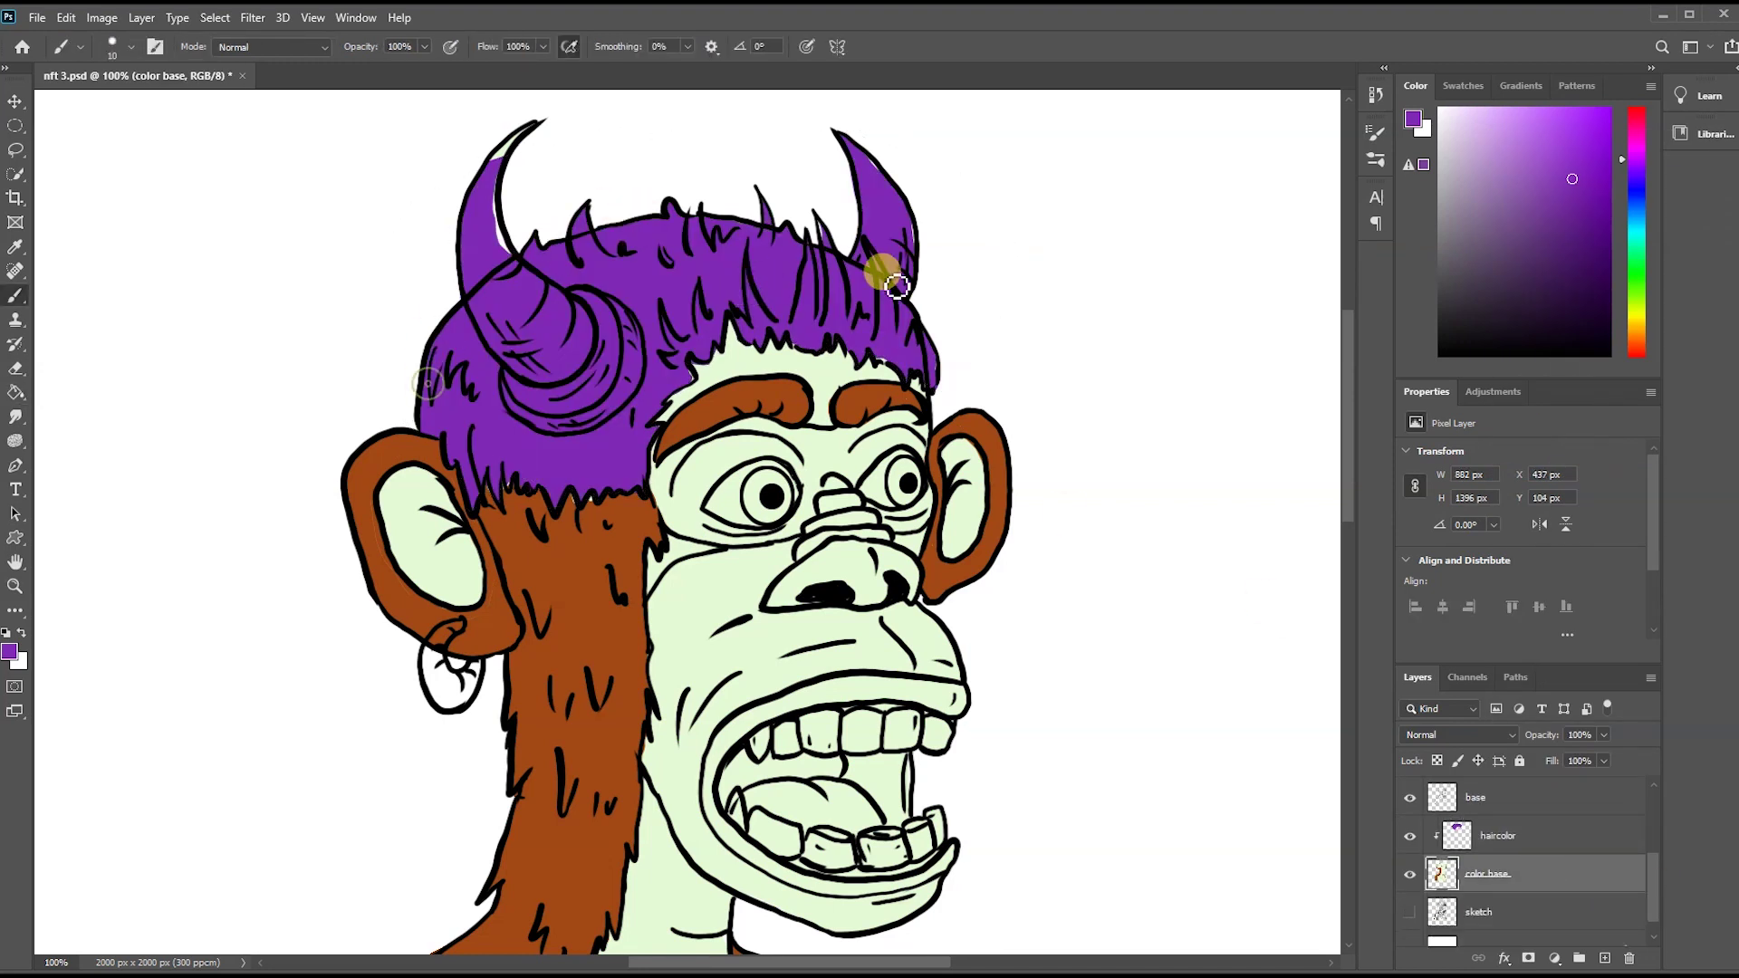
key(alt+bracketright)
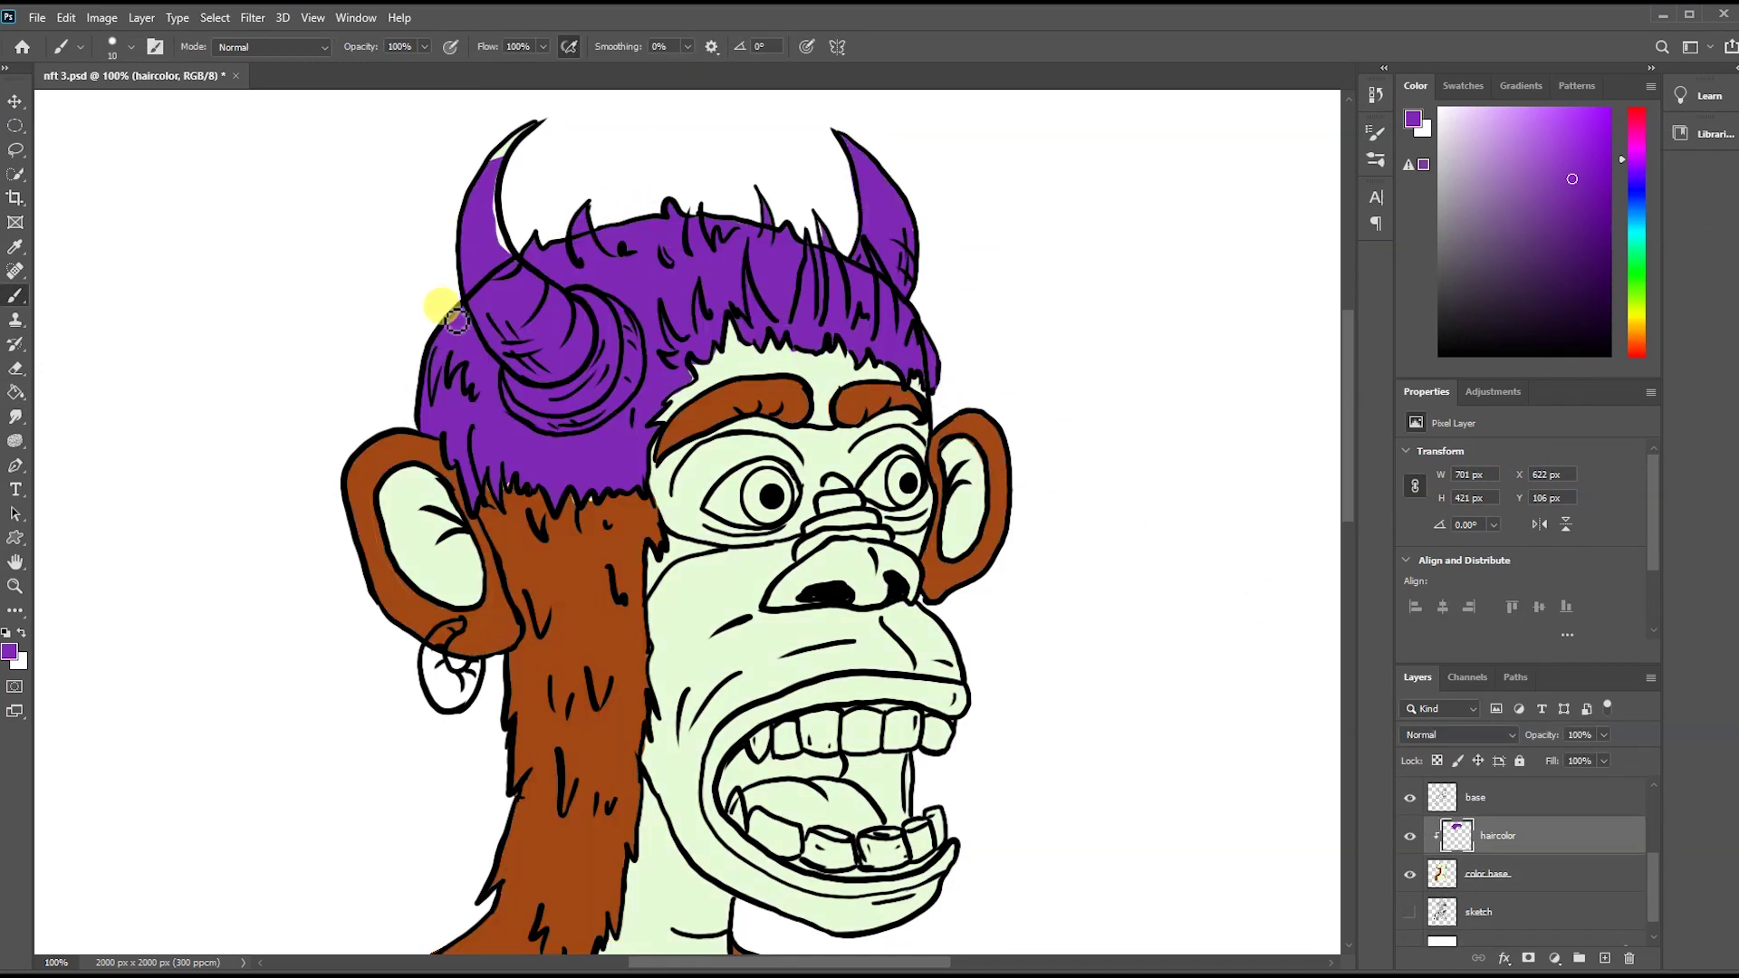
key(l)
drag(544, 119, 597, 297)
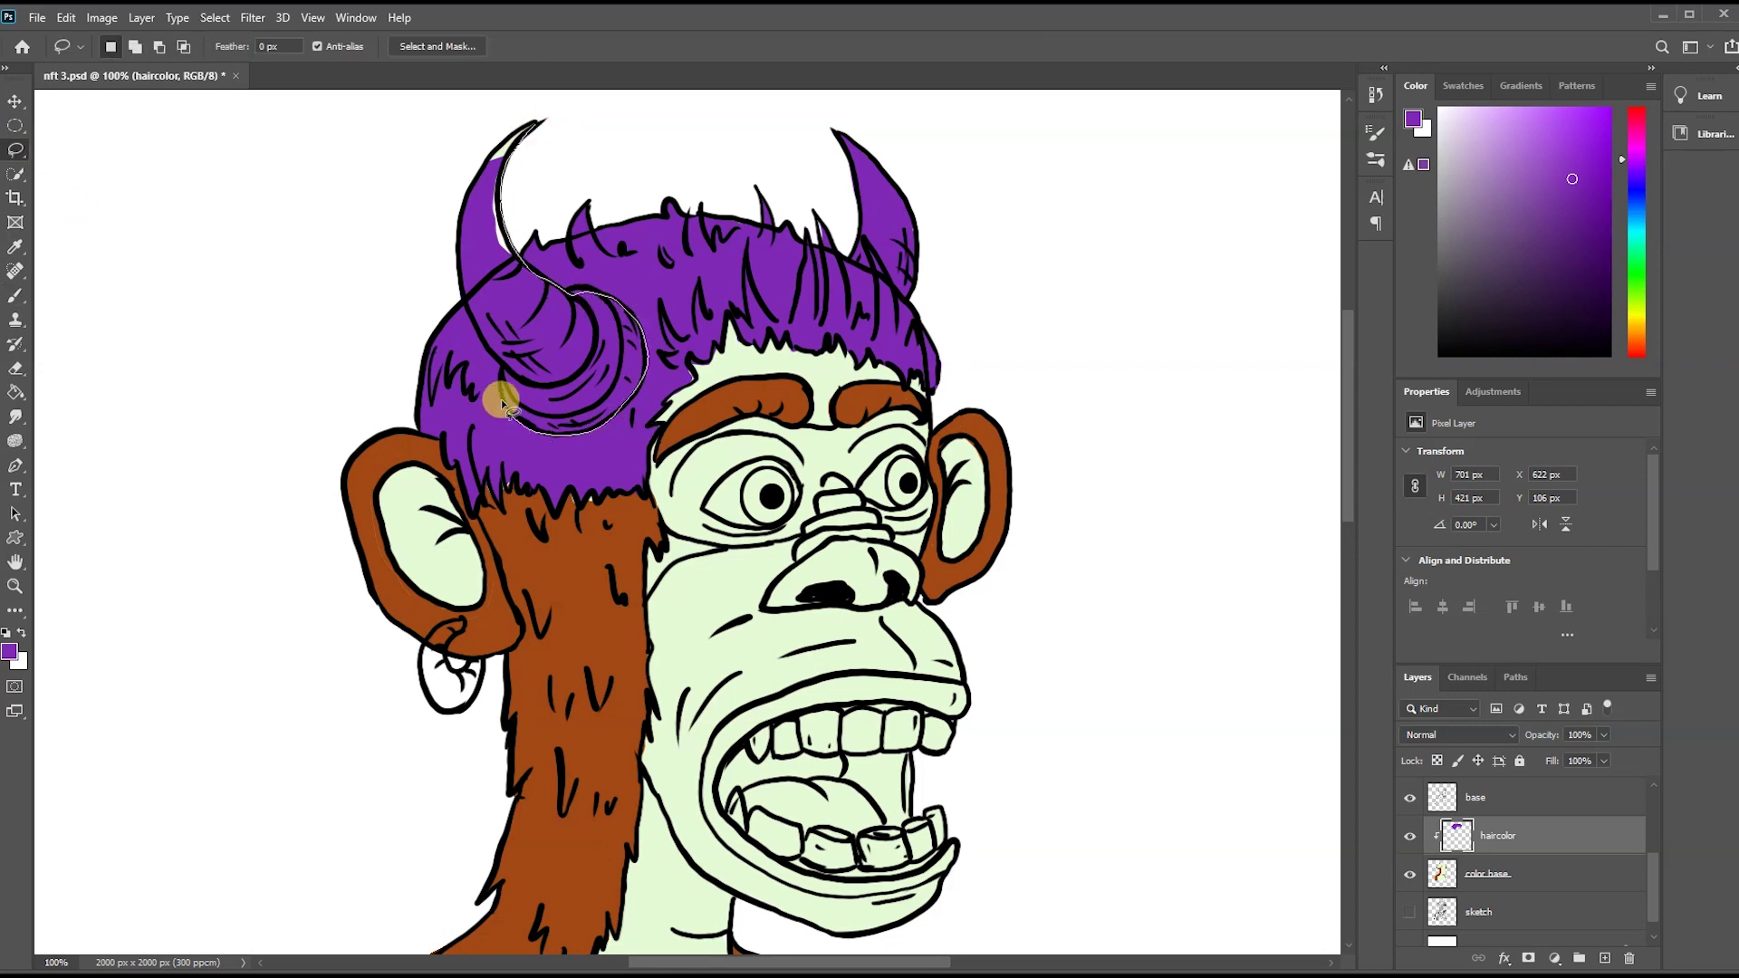
drag(532, 129, 542, 121)
key(g)
click(500, 321)
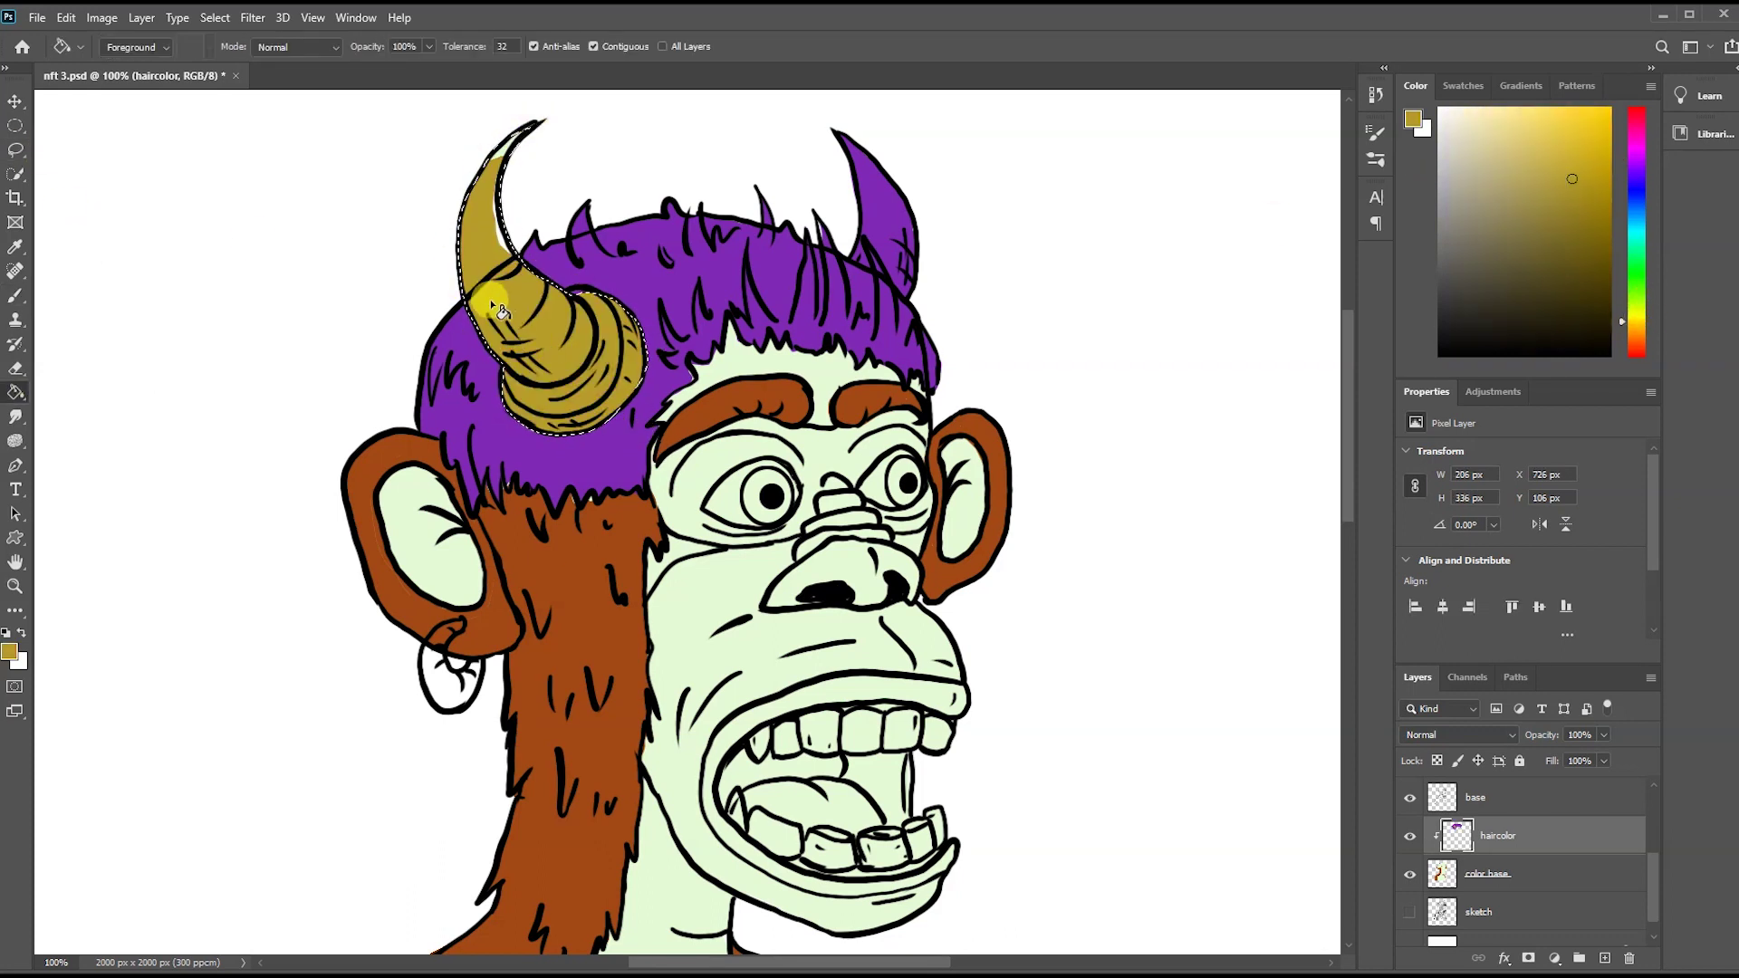
key(ctrl+d)
- Lasso the right horn and fill it gold
key(l)
mouse_move(851, 260)
mouse_down()
mouse_move(917, 239)
mouse_move(835, 134)
mouse_up()
key(g)
click(883, 208)
- Fill the back of the mouth with tan
click(1531, 873)
click(1409, 835)
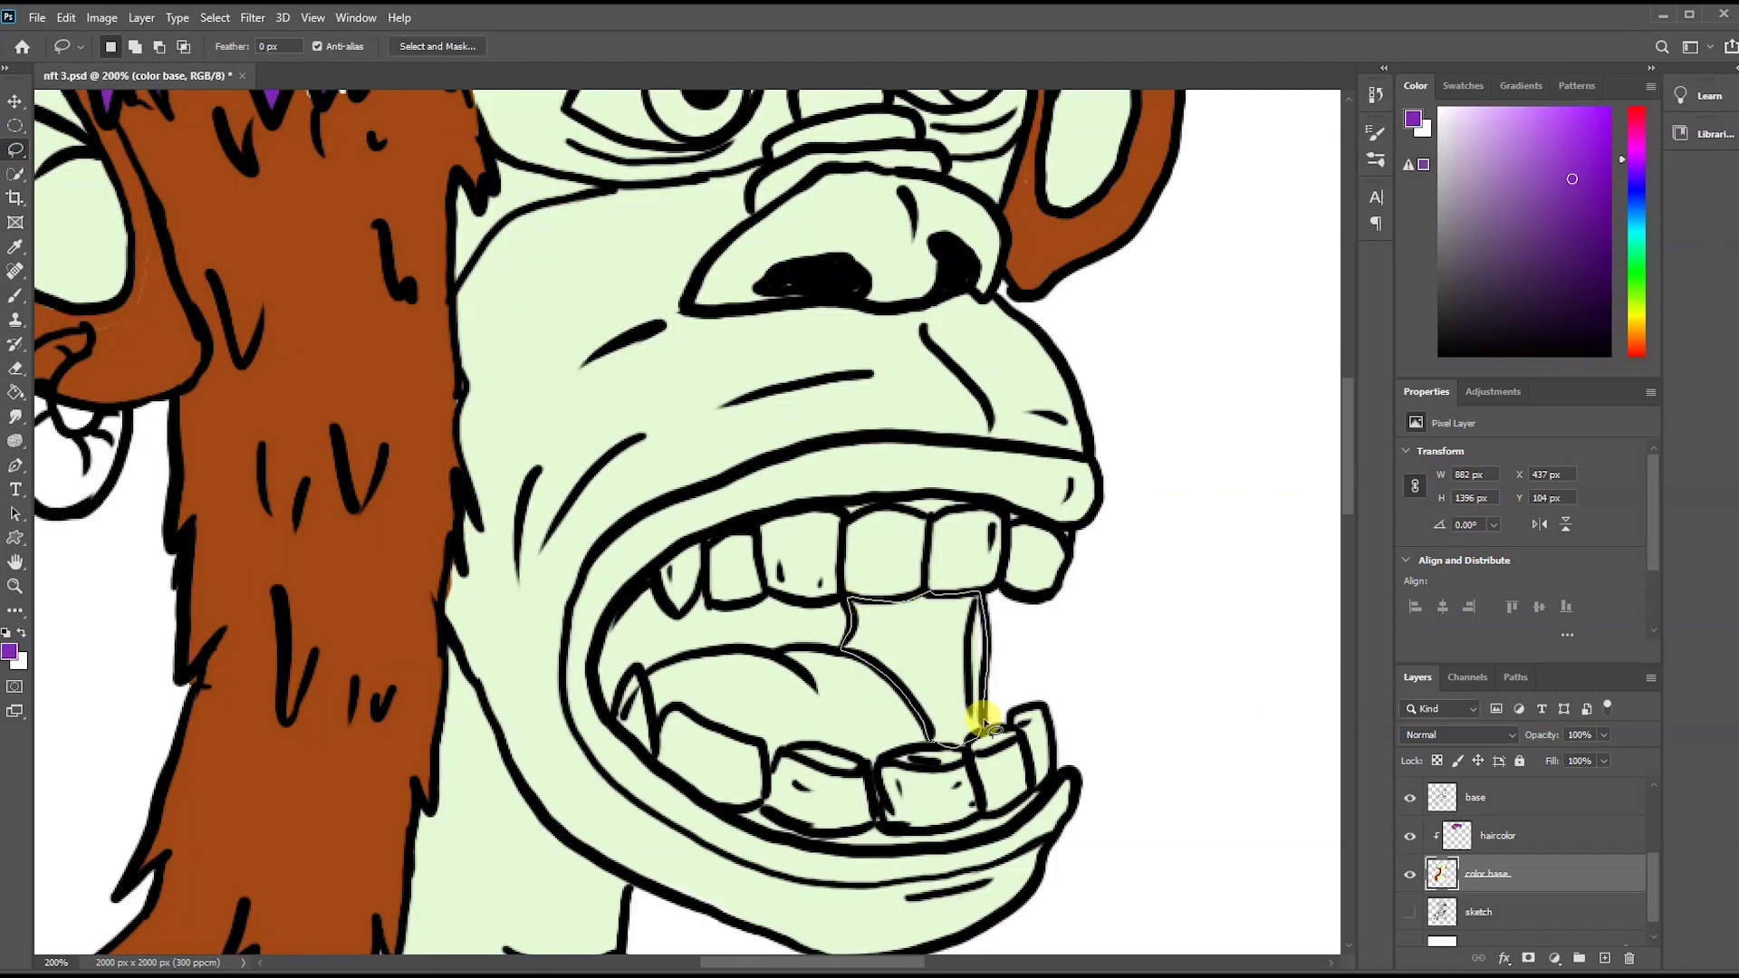
drag(982, 720, 946, 744)
click(1637, 338)
click(1522, 160)
key(g)
click(955, 667)
key(ctrl+d)
- Lasso the left mouth interior and fill it dark brown
key(l)
drag(648, 579, 639, 677)
drag(705, 593, 675, 599)
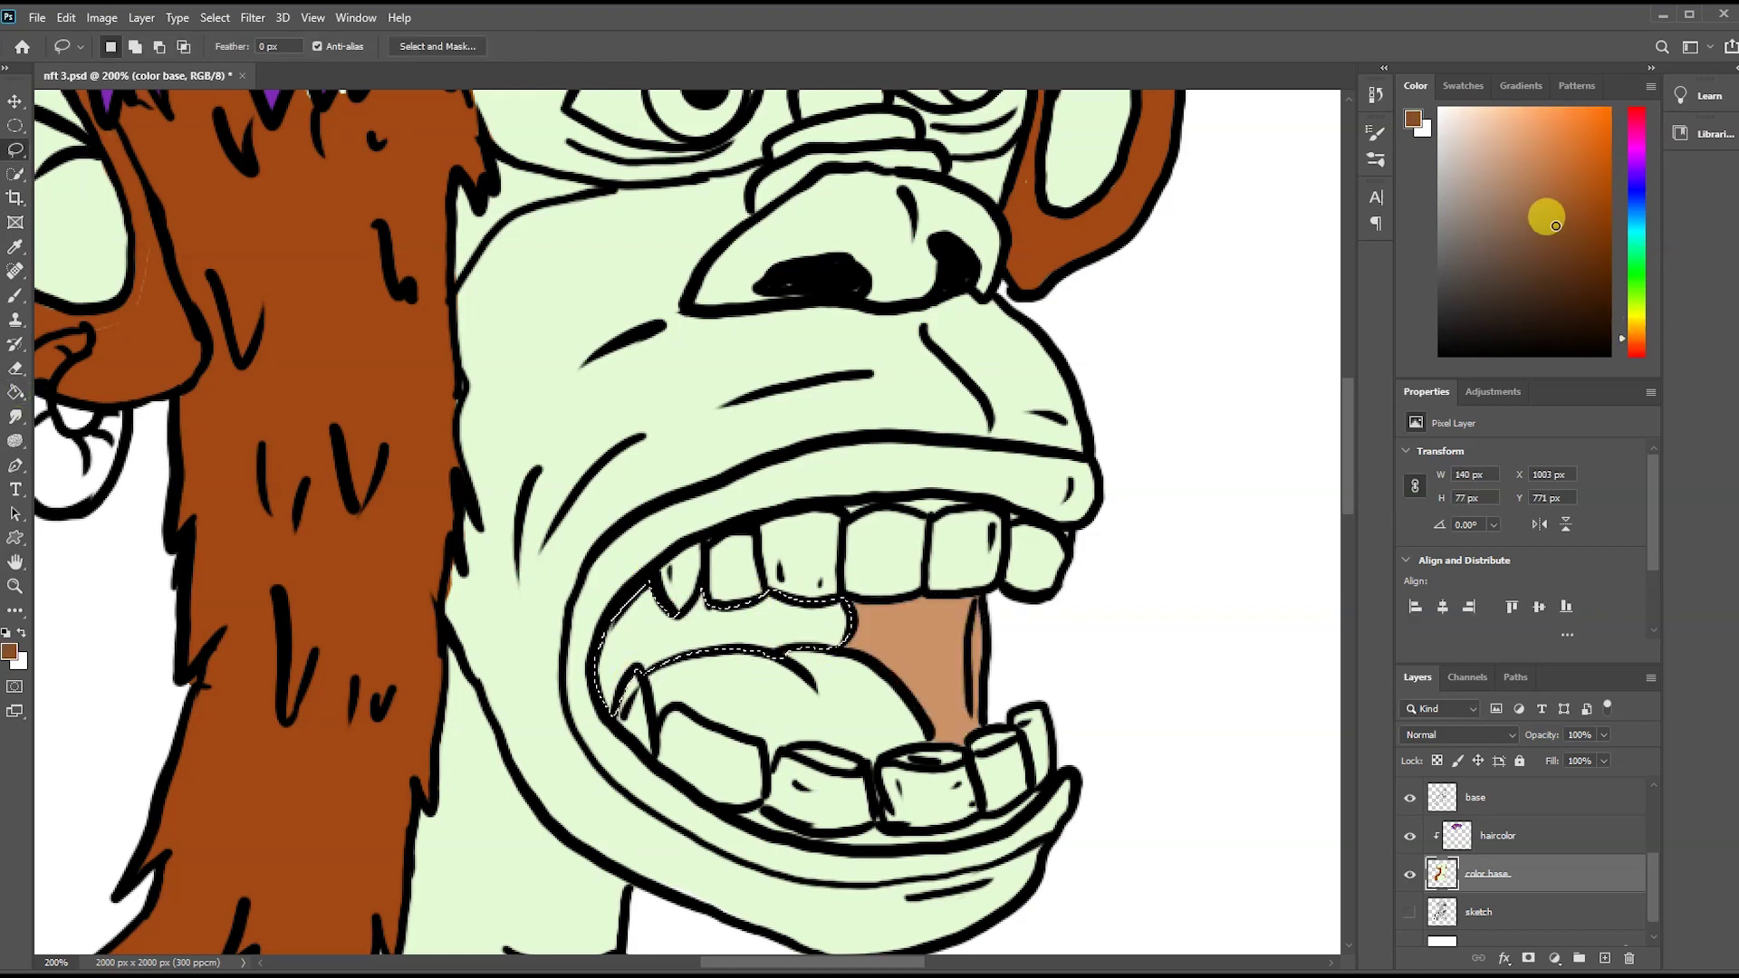
click(1561, 286)
key(alt+BackSpace)
- Fill the upper and lower teeth light pink
drag(999, 587, 1062, 584)
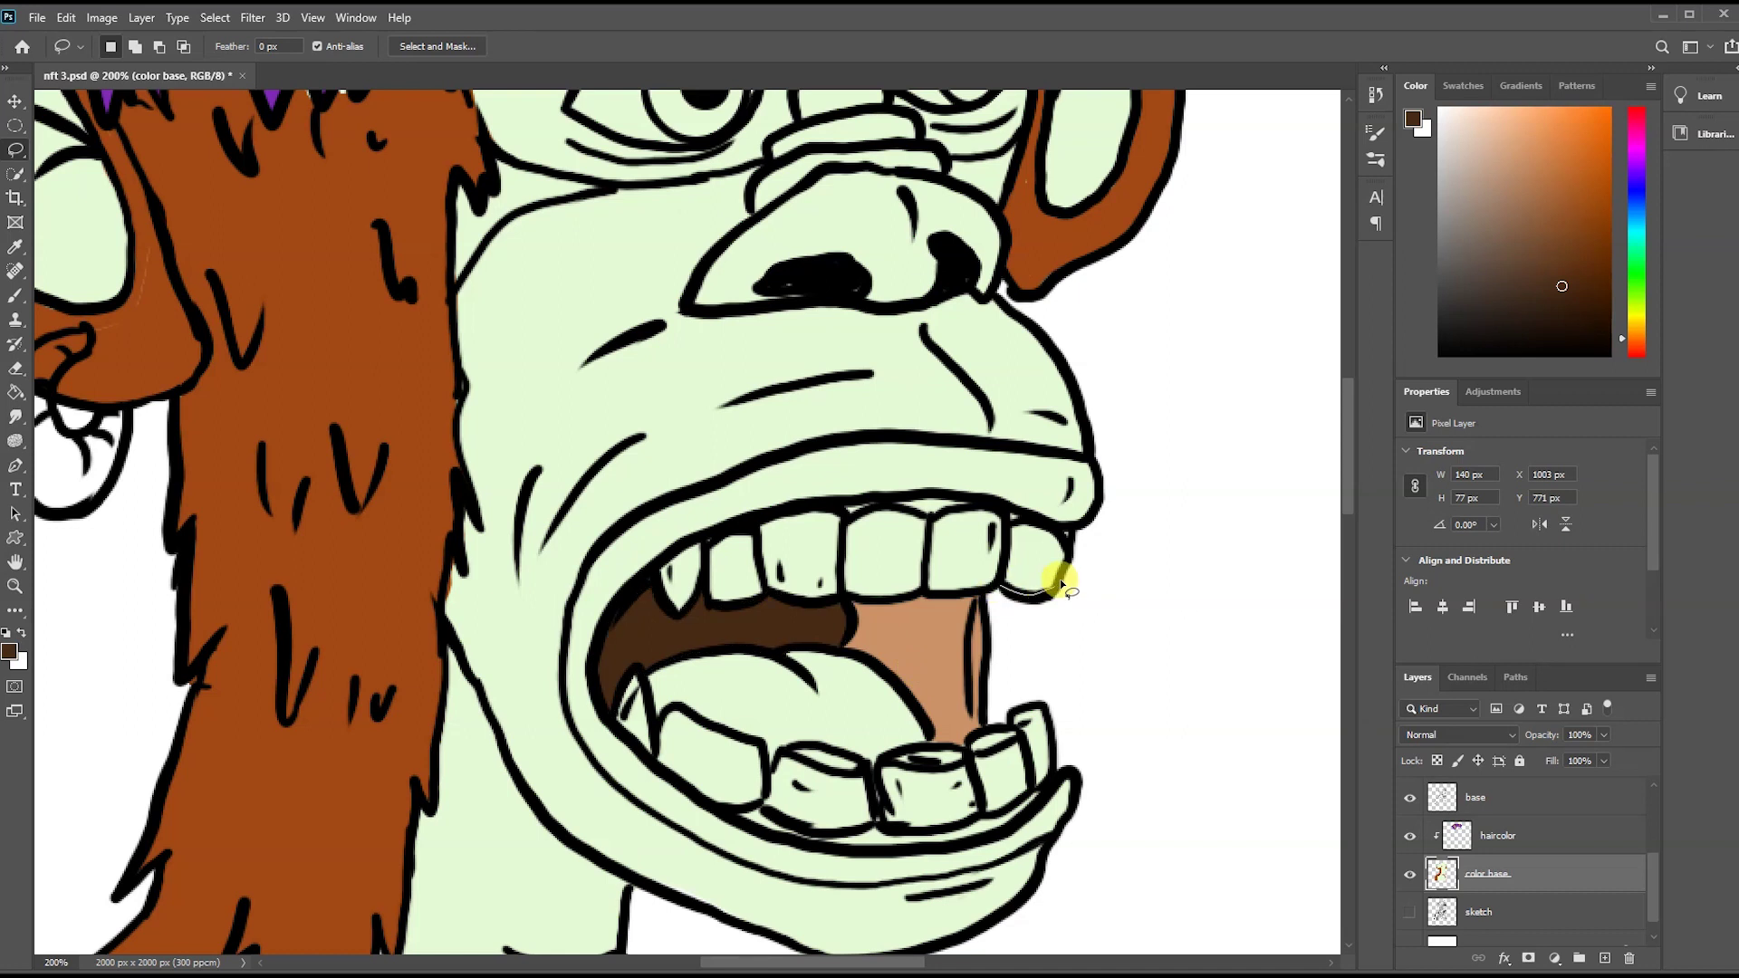
drag(925, 598, 910, 599)
click(1447, 108)
key(alt+BackSpace)
key(g)
key(l)
drag(617, 721, 761, 750)
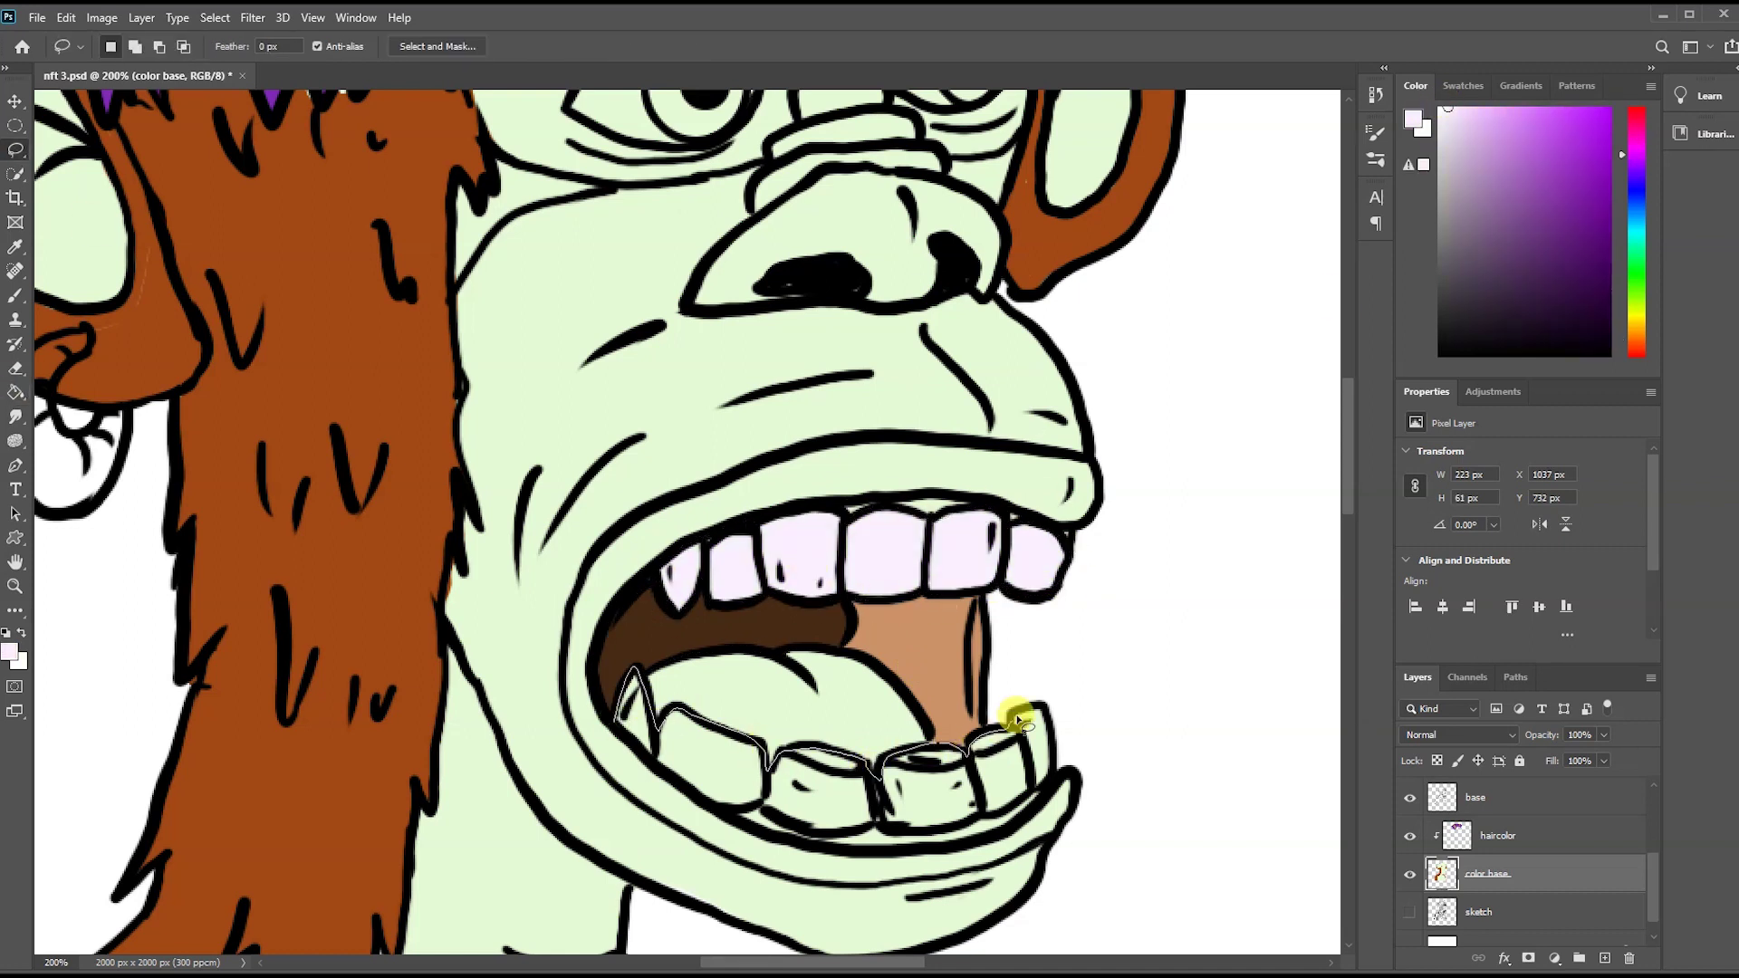
drag(686, 795, 625, 725)
key(alt+BackSpace)
- Outline the tongue and fill it red
drag(933, 738, 645, 674)
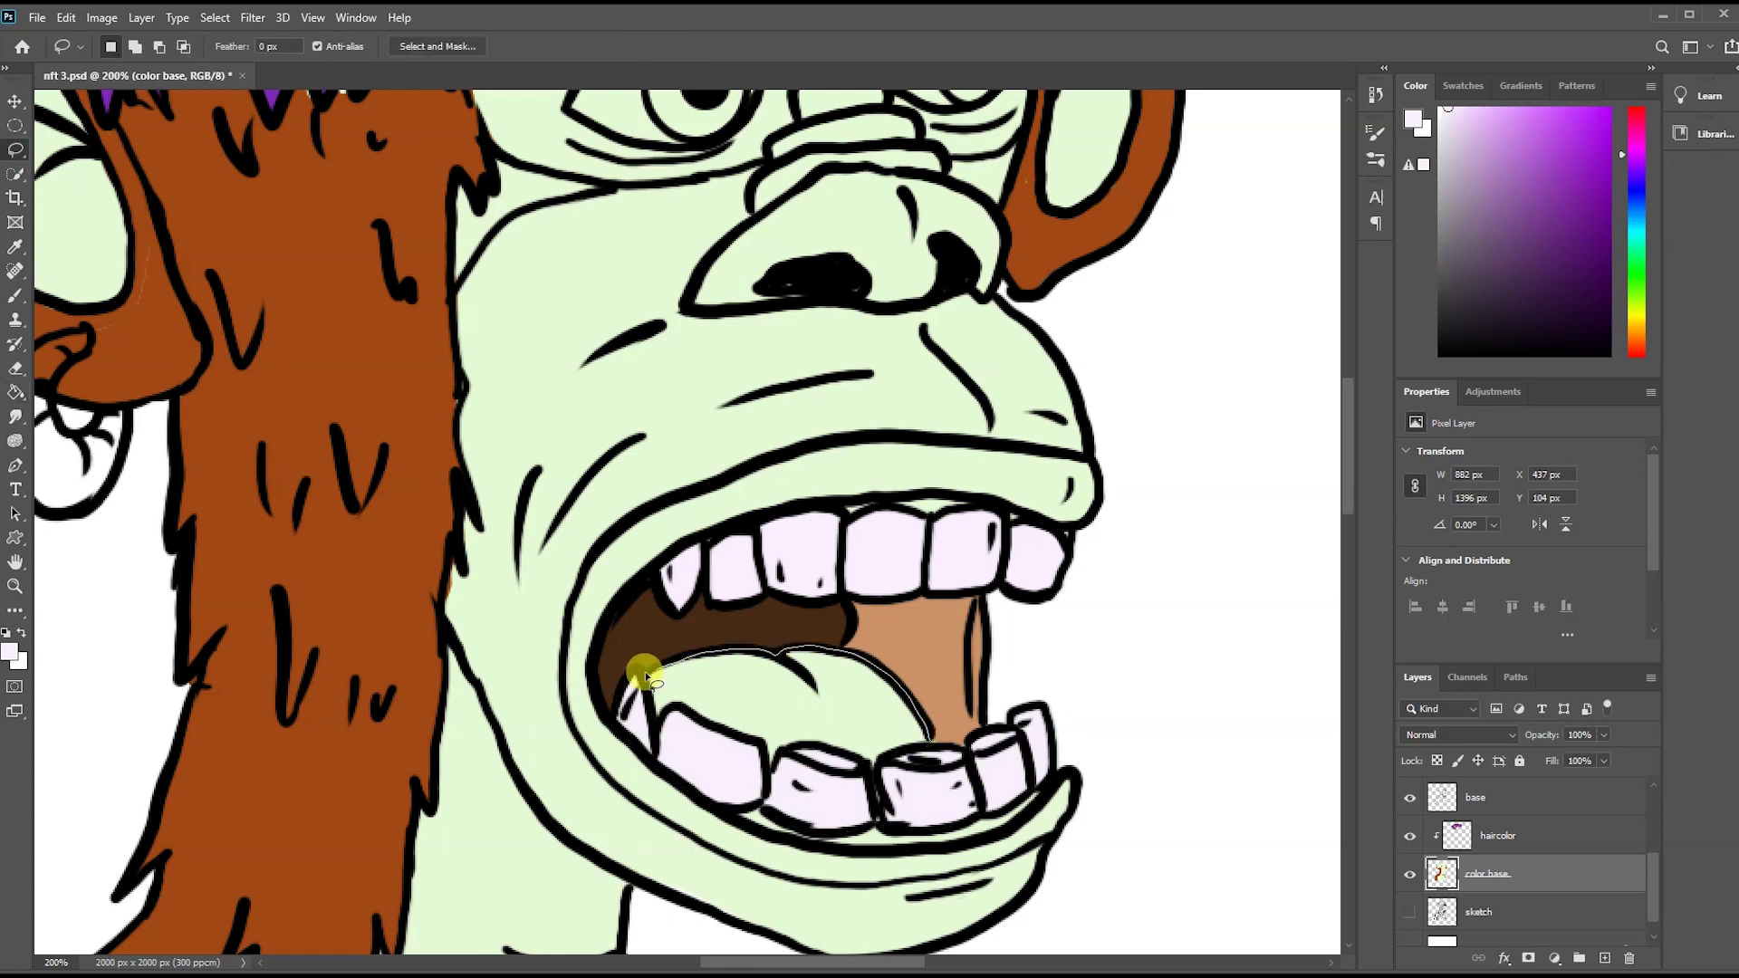
drag(932, 738, 928, 735)
click(1636, 353)
drag(1568, 241, 1591, 202)
key(g)
click(691, 698)
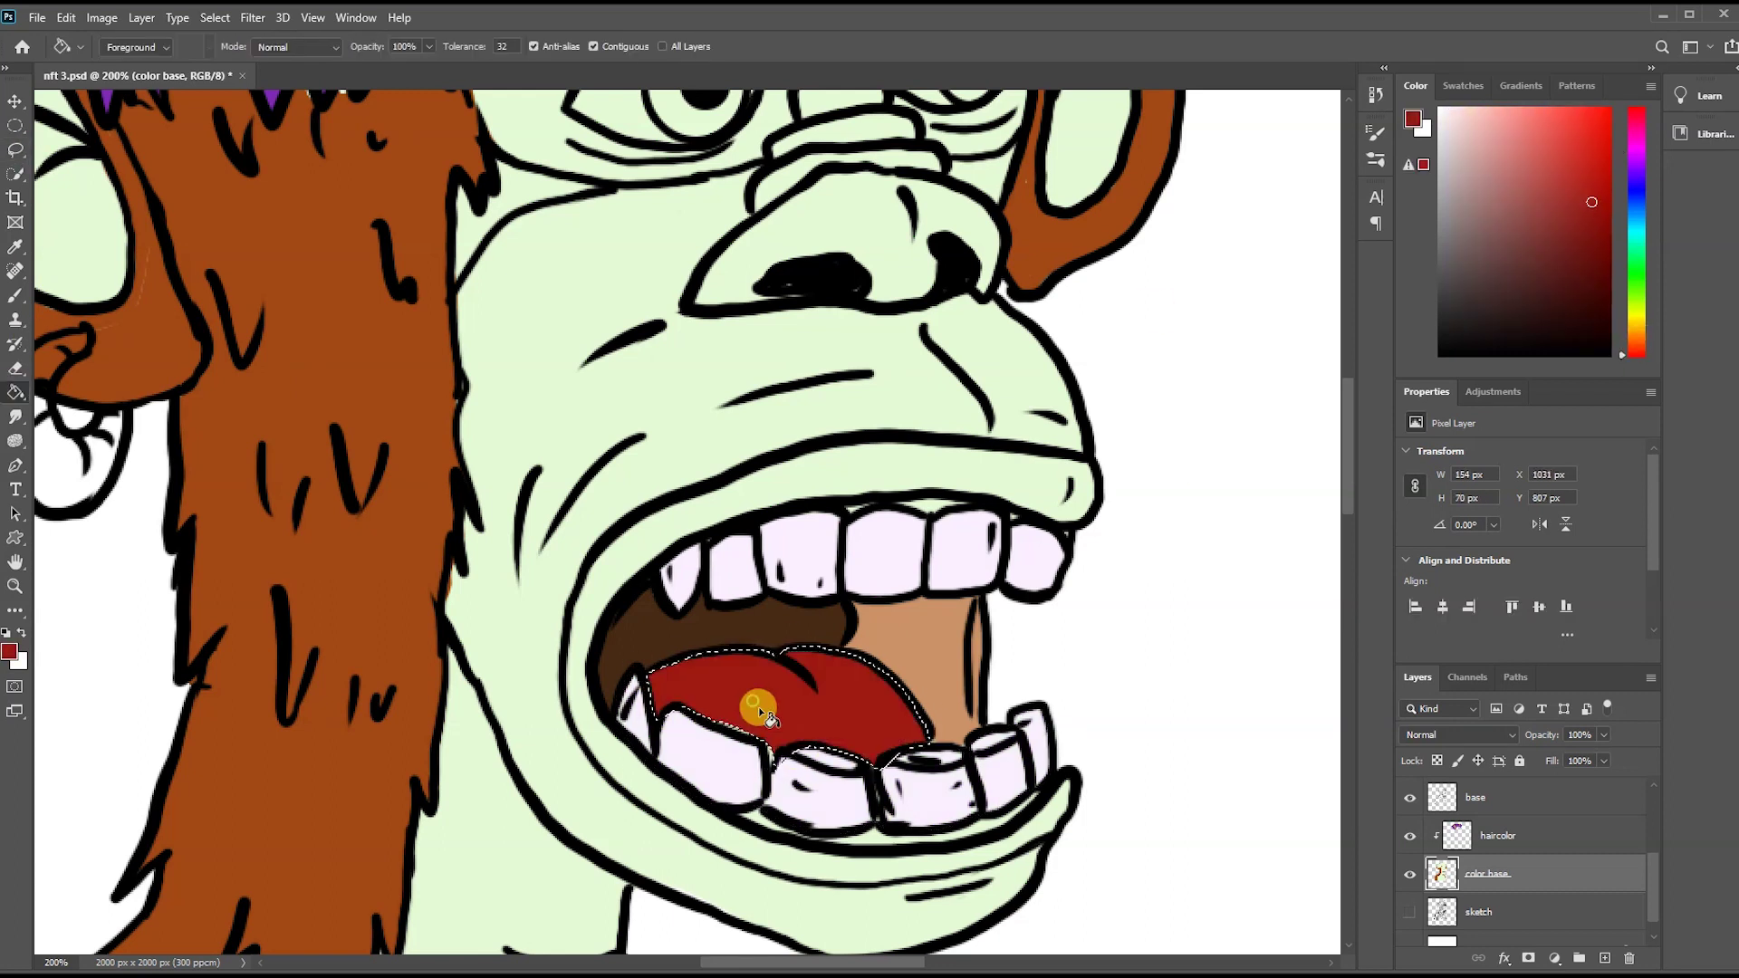
- Select the upper and lower gums and fill them pink
key(l)
mouse_move(837, 505)
mouse_down()
mouse_move(888, 512)
mouse_move(835, 505)
mouse_up()
mouse_move(759, 802)
mouse_down()
mouse_move(824, 834)
mouse_move(743, 811)
mouse_up()
click(1636, 126)
click(1497, 109)
key(g)
click(815, 828)
click(941, 506)
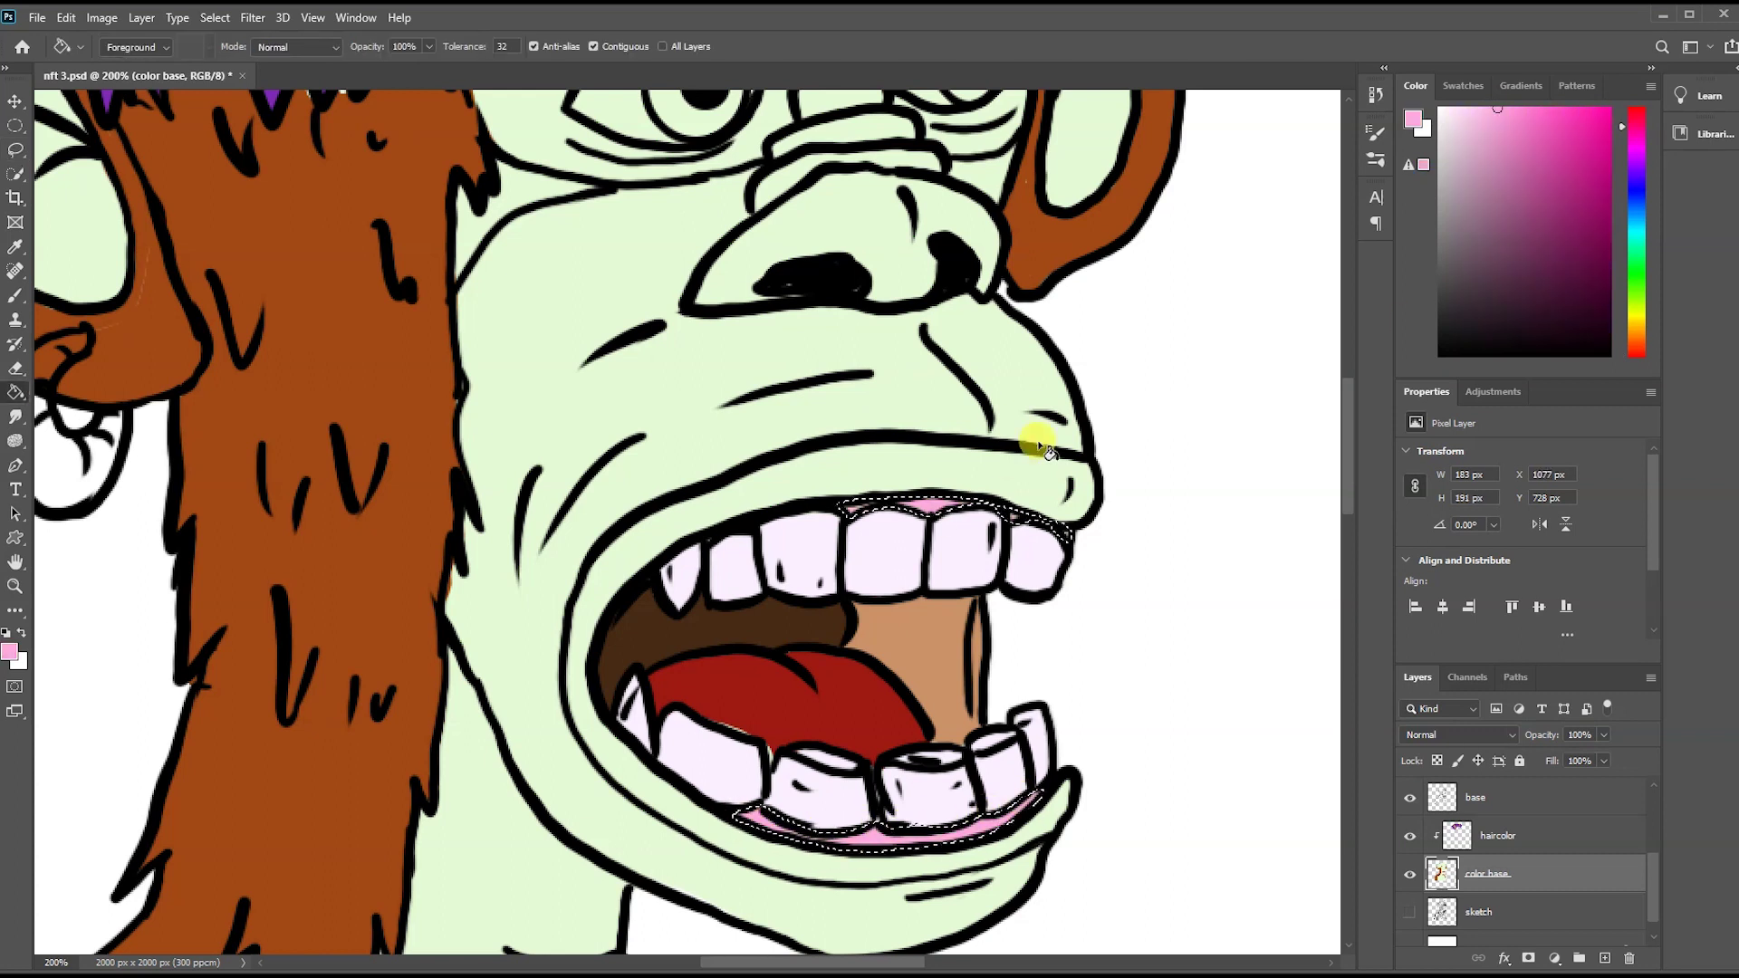
- Return to the brush with red as the painting colour
key(b)
alt+click(756, 737)
scroll(963, 458, down, 3)
scroll(958, 454, up, 3)
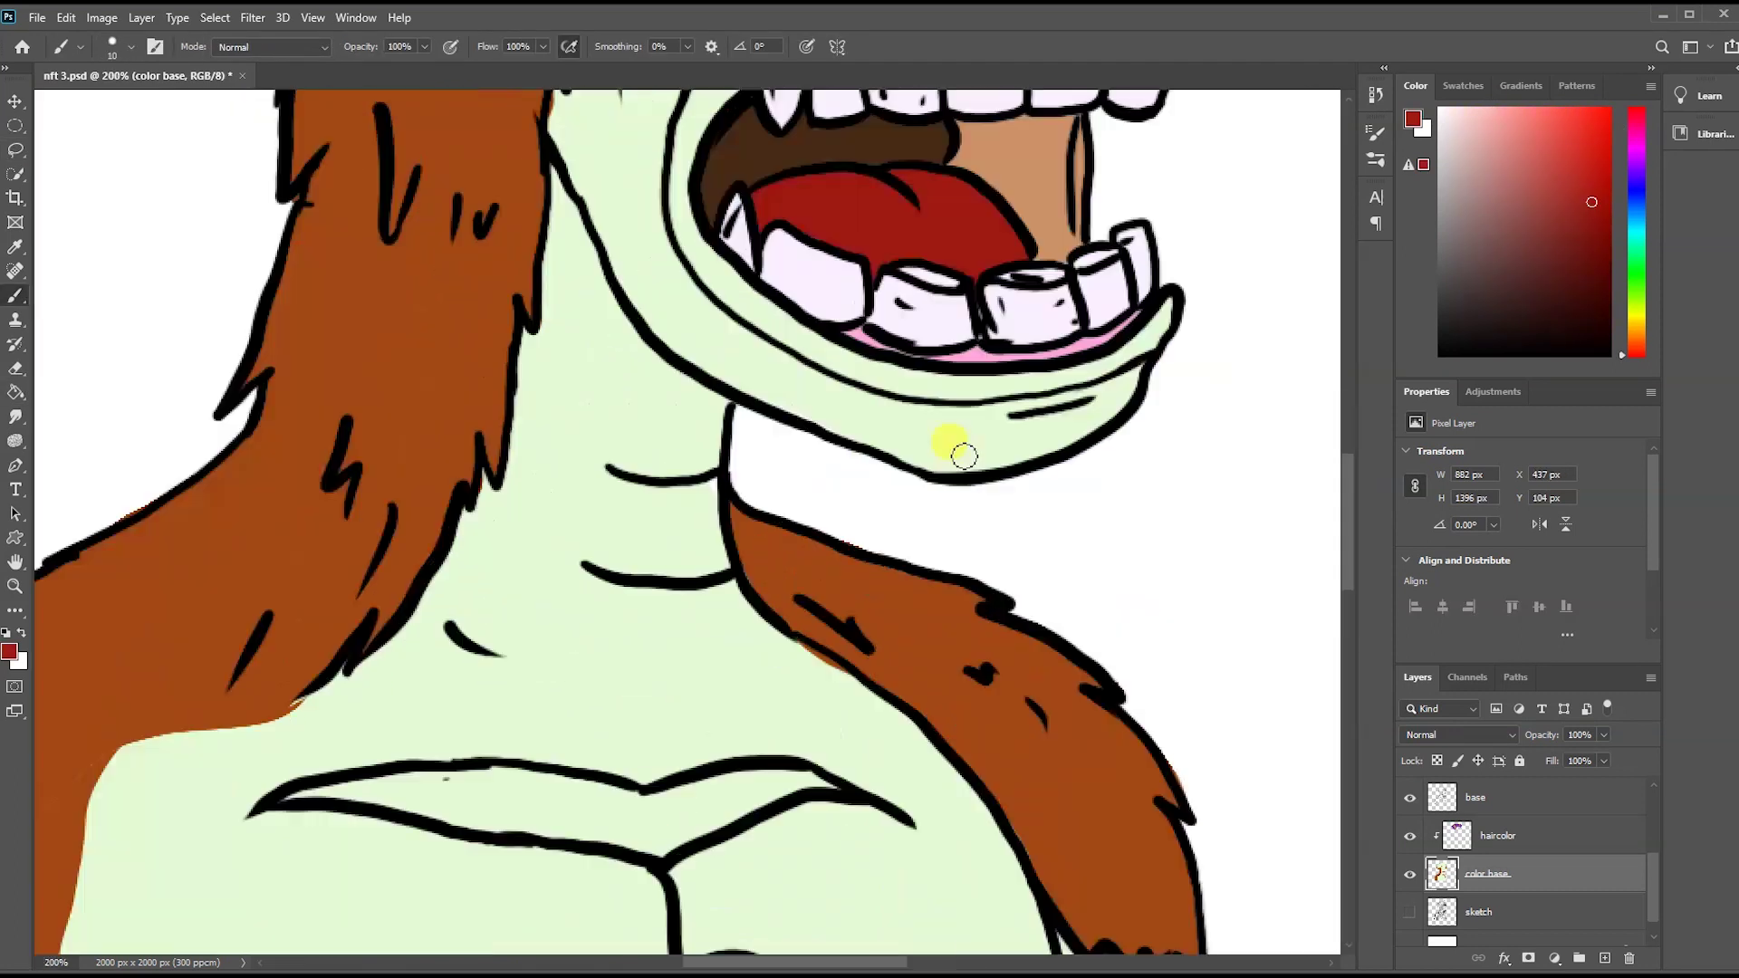
scroll(874, 644, up, 10)
- Lasso both eye whites and fill them white
key(l)
drag(769, 389, 659, 484)
key(alt+BackSpace)
key(ctrl+d)
mouse_move(926, 444)
mouse_down()
mouse_move(1066, 444)
mouse_move(933, 430)
mouse_up()
key(alt+BackSpace)
key(ctrl+d)
- Fill both irises pink
drag(797, 453, 790, 491)
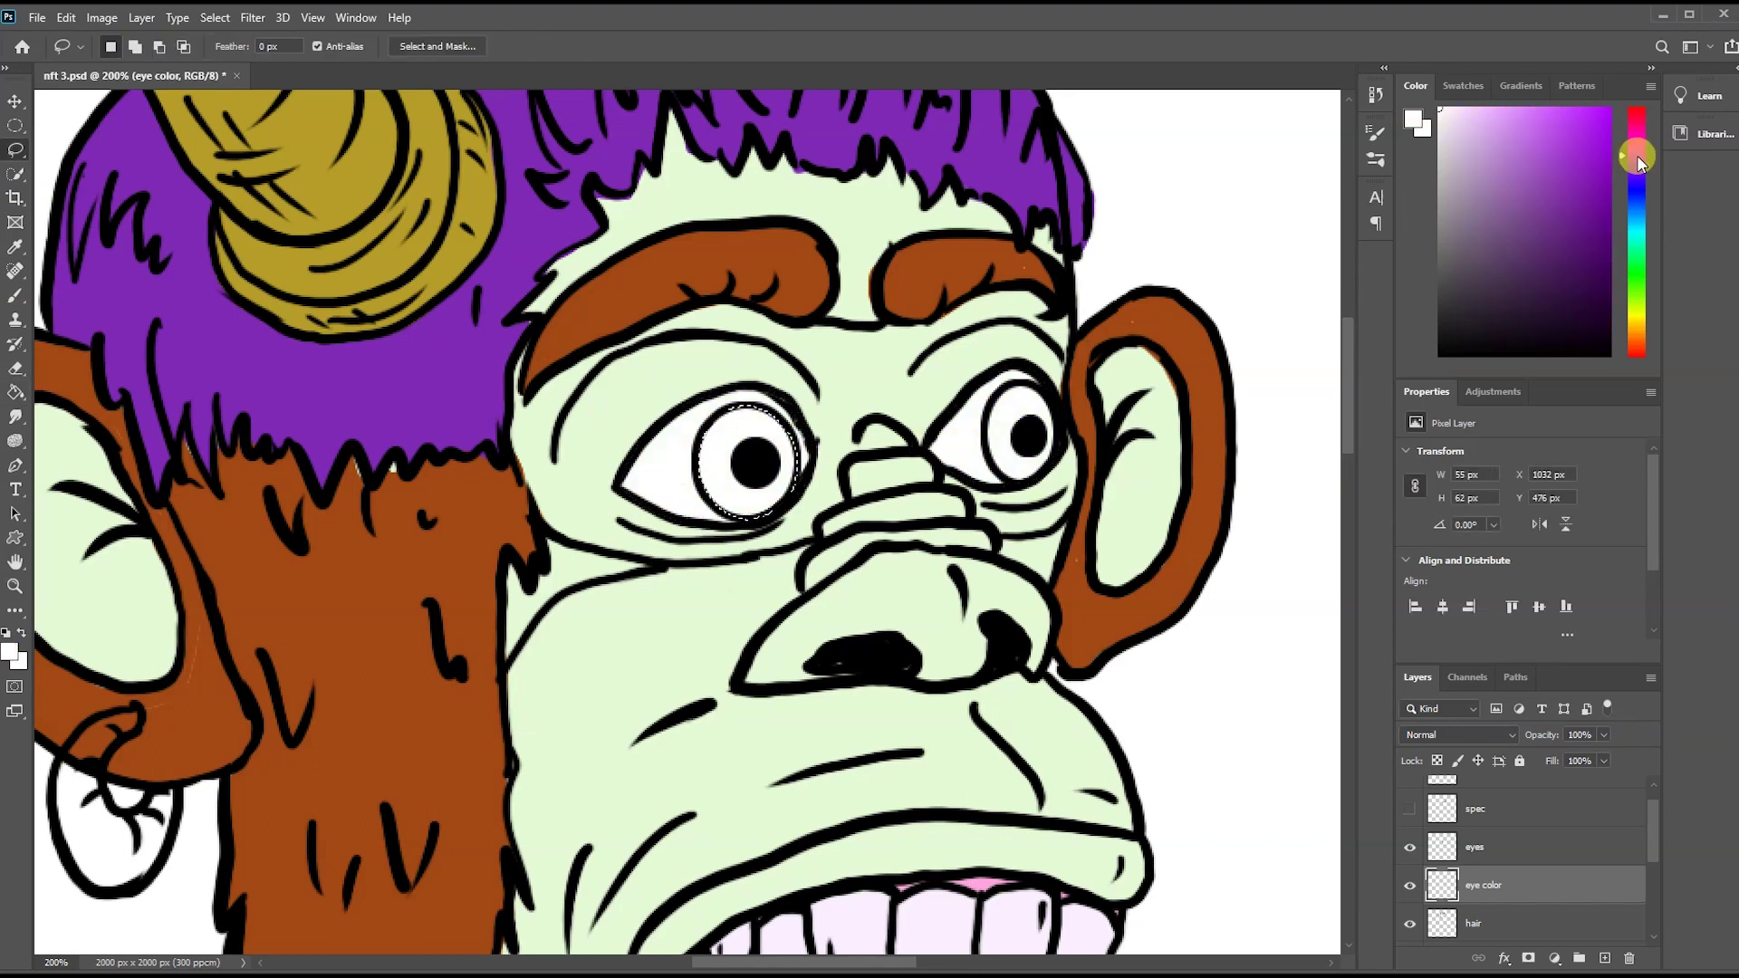
click(1503, 110)
key(alt+BackSpace)
key(ctrl+d)
drag(998, 395, 1003, 424)
key(g)
click(1003, 423)
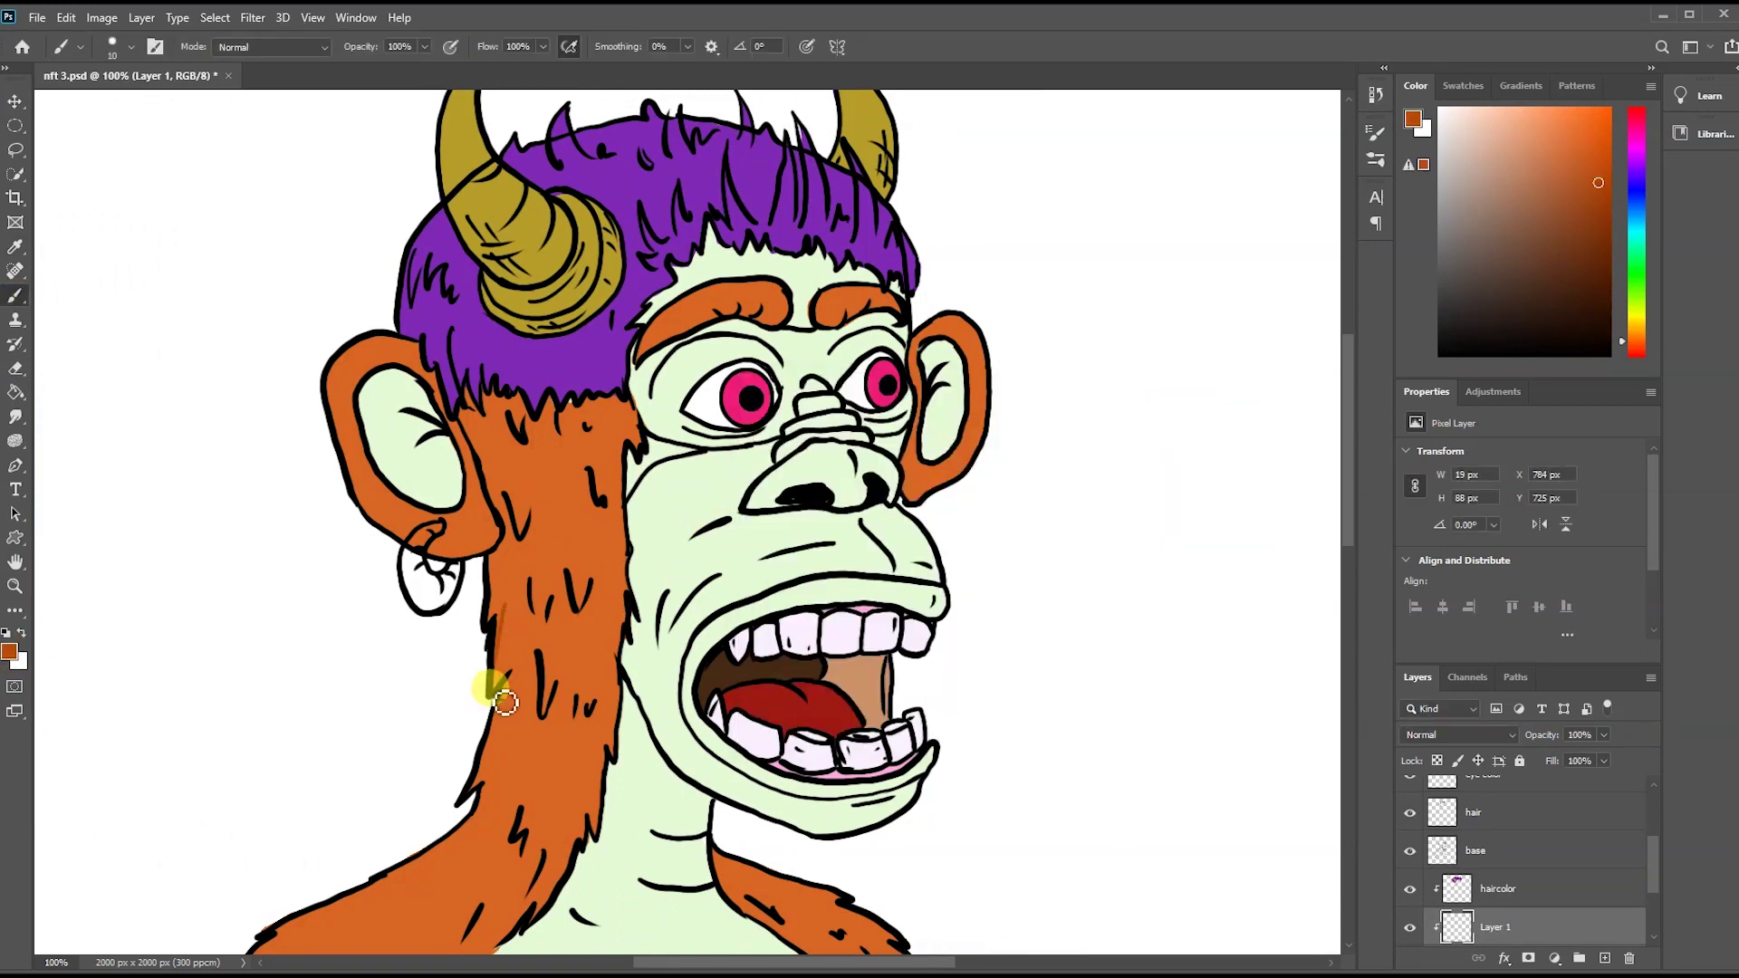
- Brush orange fur along the neck's left edge and over both ears
drag(476, 557, 493, 684)
key(bracketright)
key(bracketright)
key(bracketright)
mouse_move(390, 505)
mouse_down()
mouse_move(412, 539)
mouse_move(399, 355)
mouse_up()
key(bracketleft)
drag(942, 321, 916, 426)
- Brush orange fur along the left and right shoulders
scroll(742, 566, down, 5)
scroll(742, 566, left, 3)
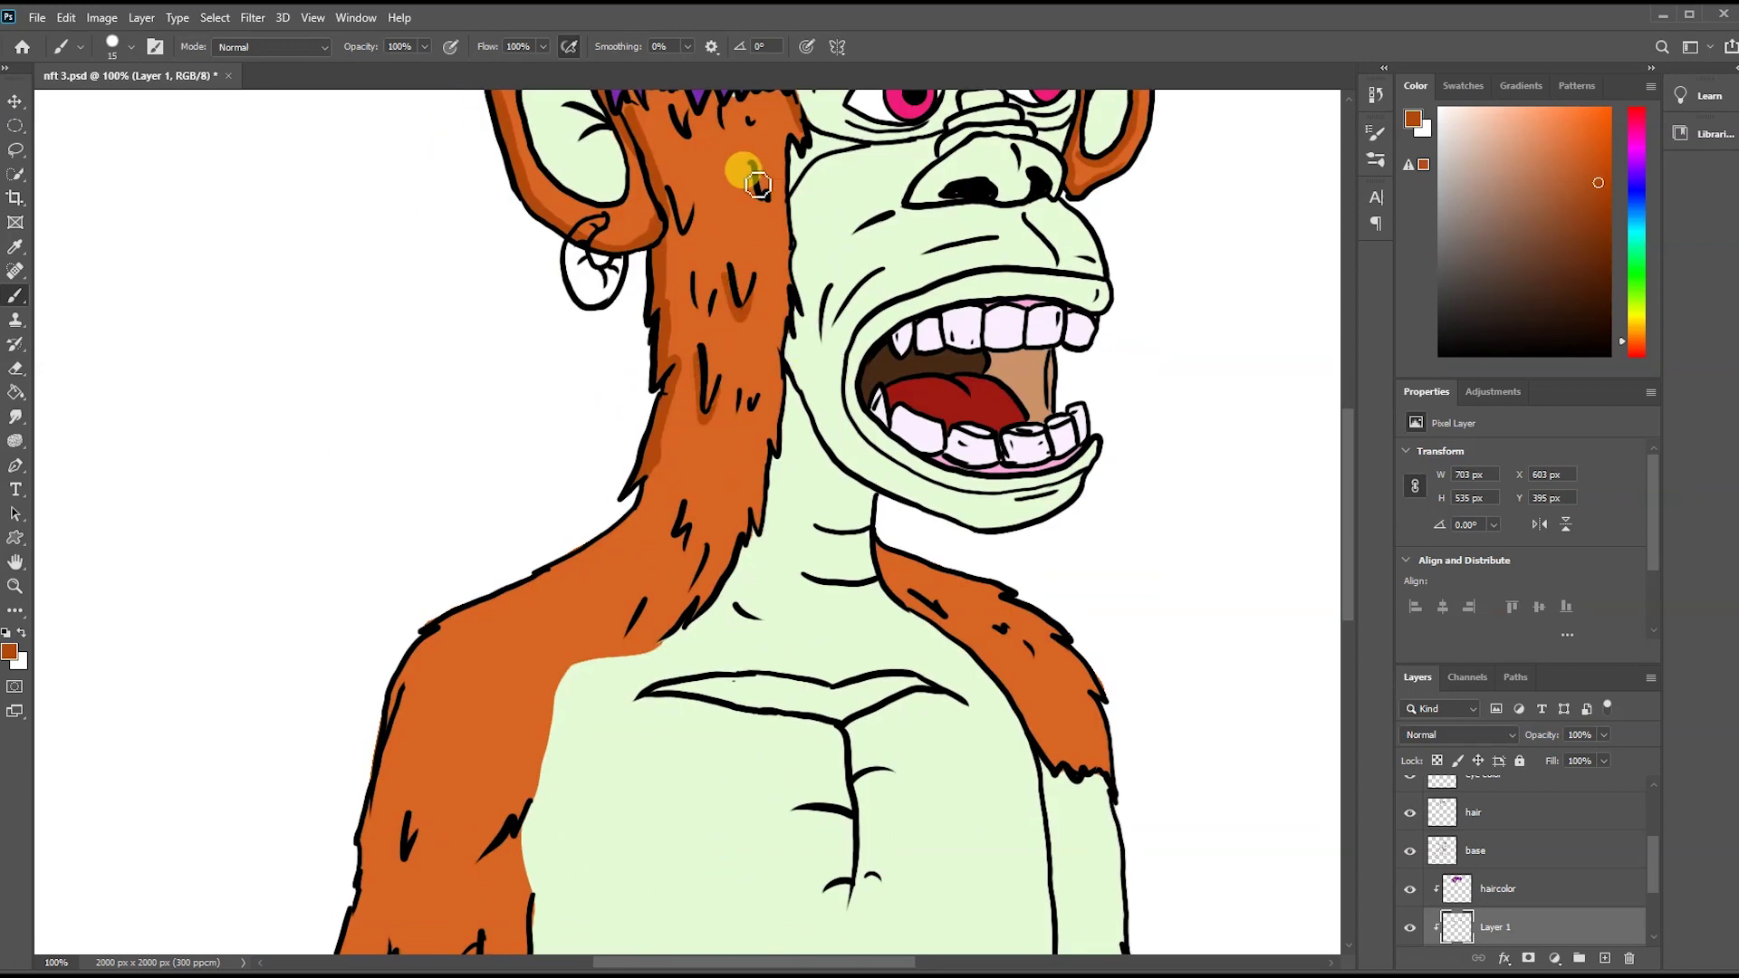
mouse_move(623, 464)
mouse_down()
mouse_move(498, 608)
mouse_move(357, 827)
mouse_up()
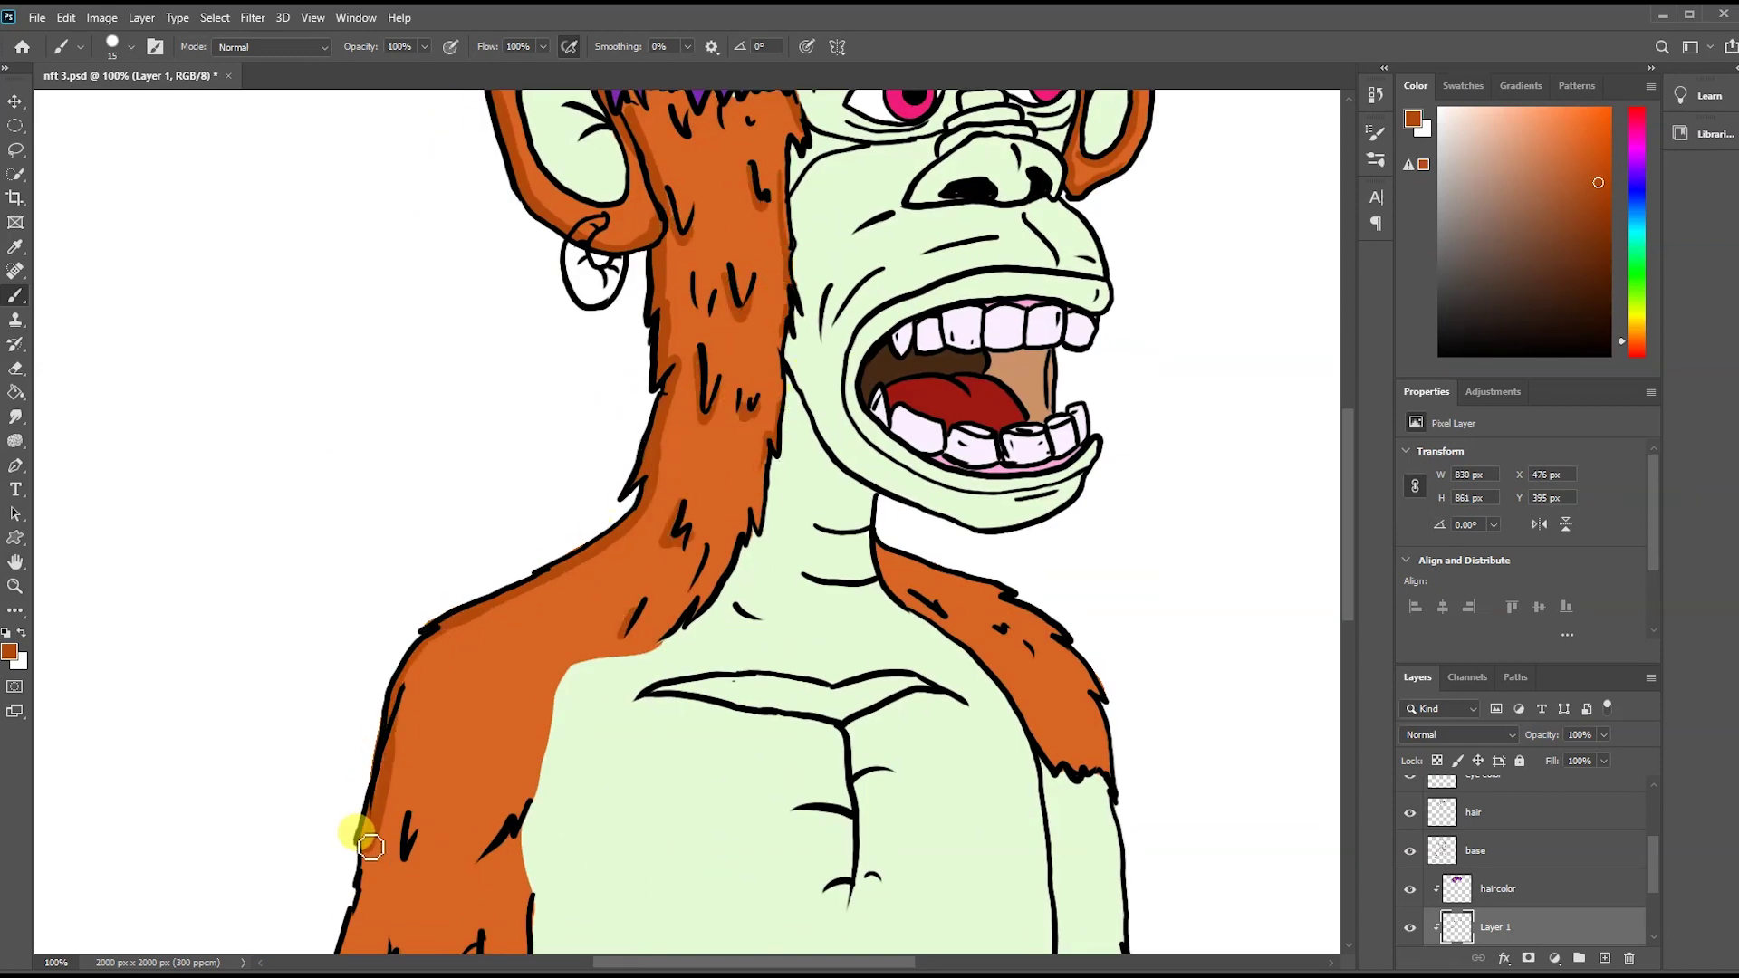
scroll(506, 544, down, 3)
drag(443, 625, 425, 752)
scroll(648, 594, up, 3)
scroll(648, 594, right, 3)
mouse_move(715, 656)
mouse_down()
mouse_move(776, 661)
mouse_move(679, 603)
mouse_up()
key(e)
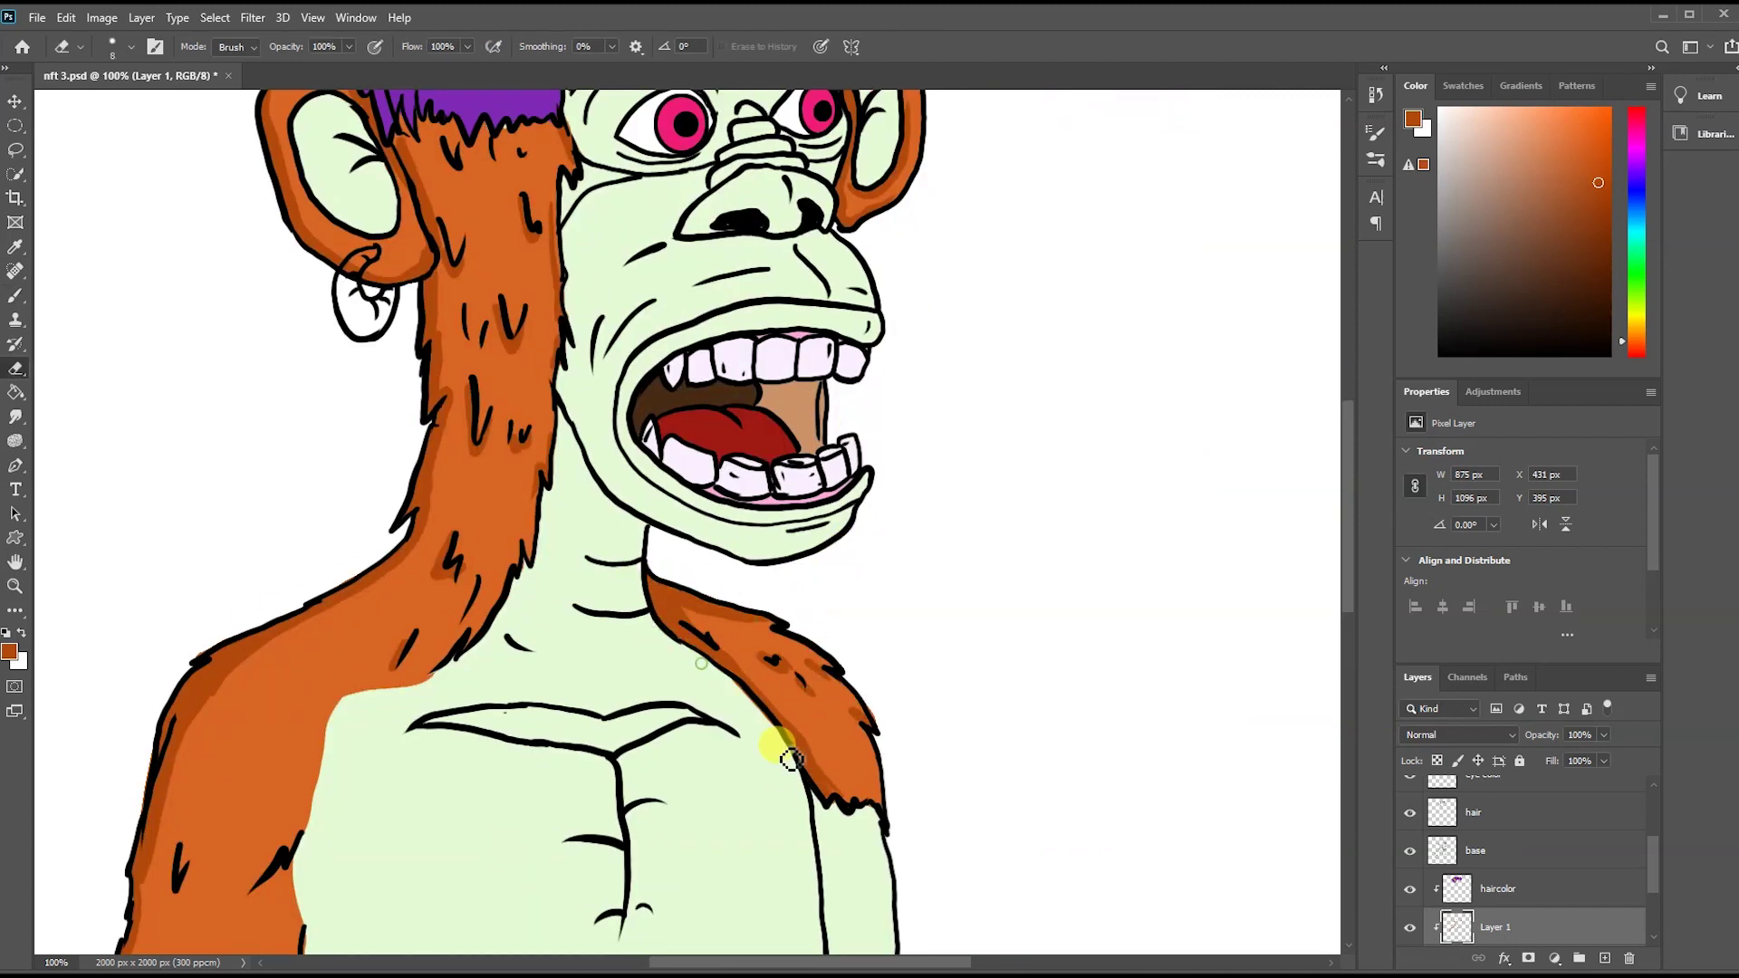
key(b)
scroll(609, 439, up, 3)
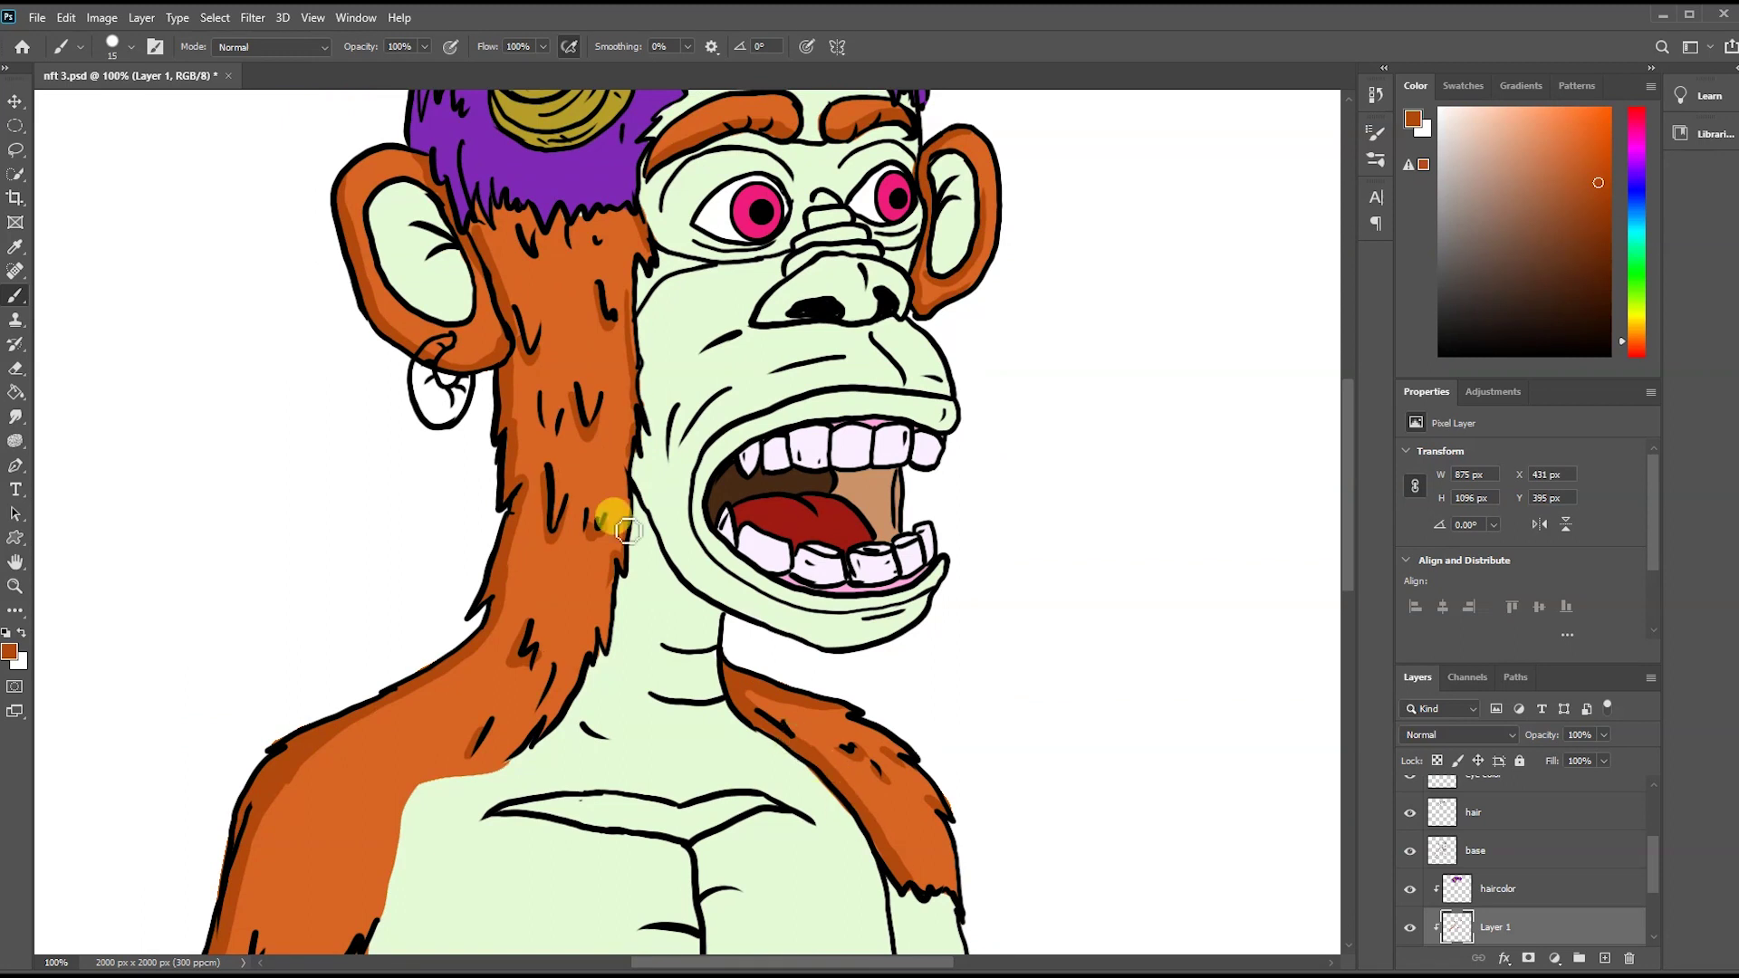
scroll(609, 504, left, 3)
scroll(694, 410, left, 2)
scroll(693, 410, up, 5)
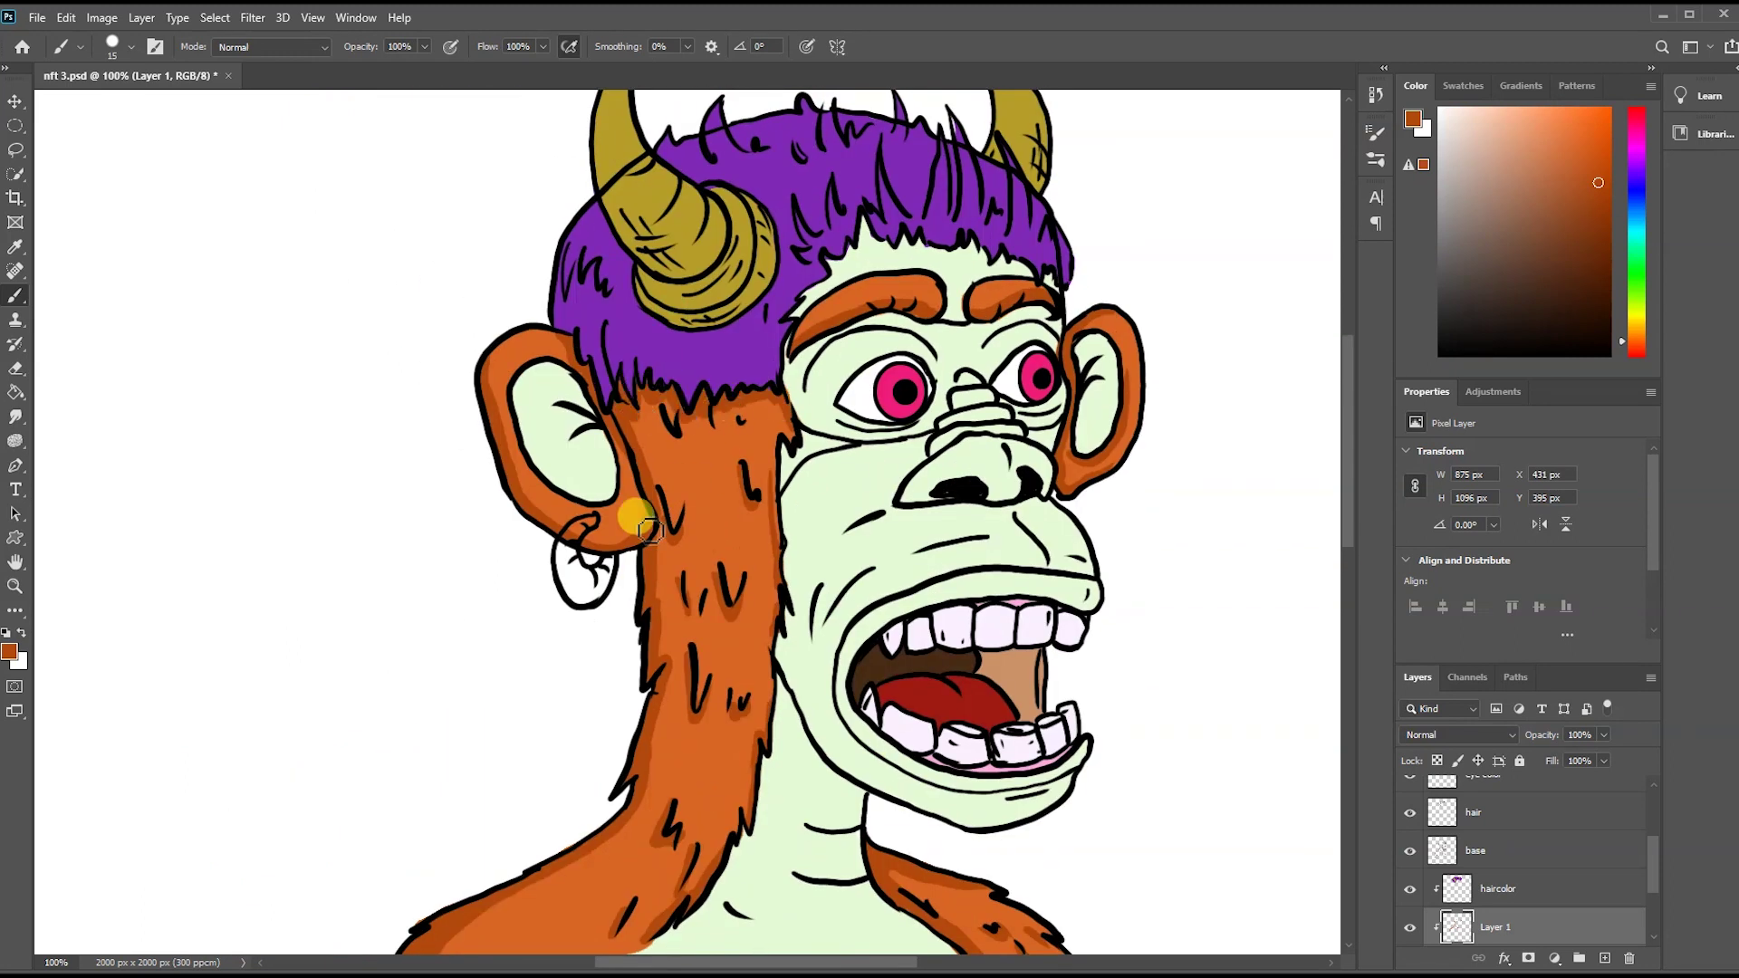
- Touch up the eyebrow orange, then set a larger lilac brush on the haircolor layer
drag(939, 284, 980, 304)
scroll(957, 281, up, 3)
right_click(770, 372)
key(Escape)
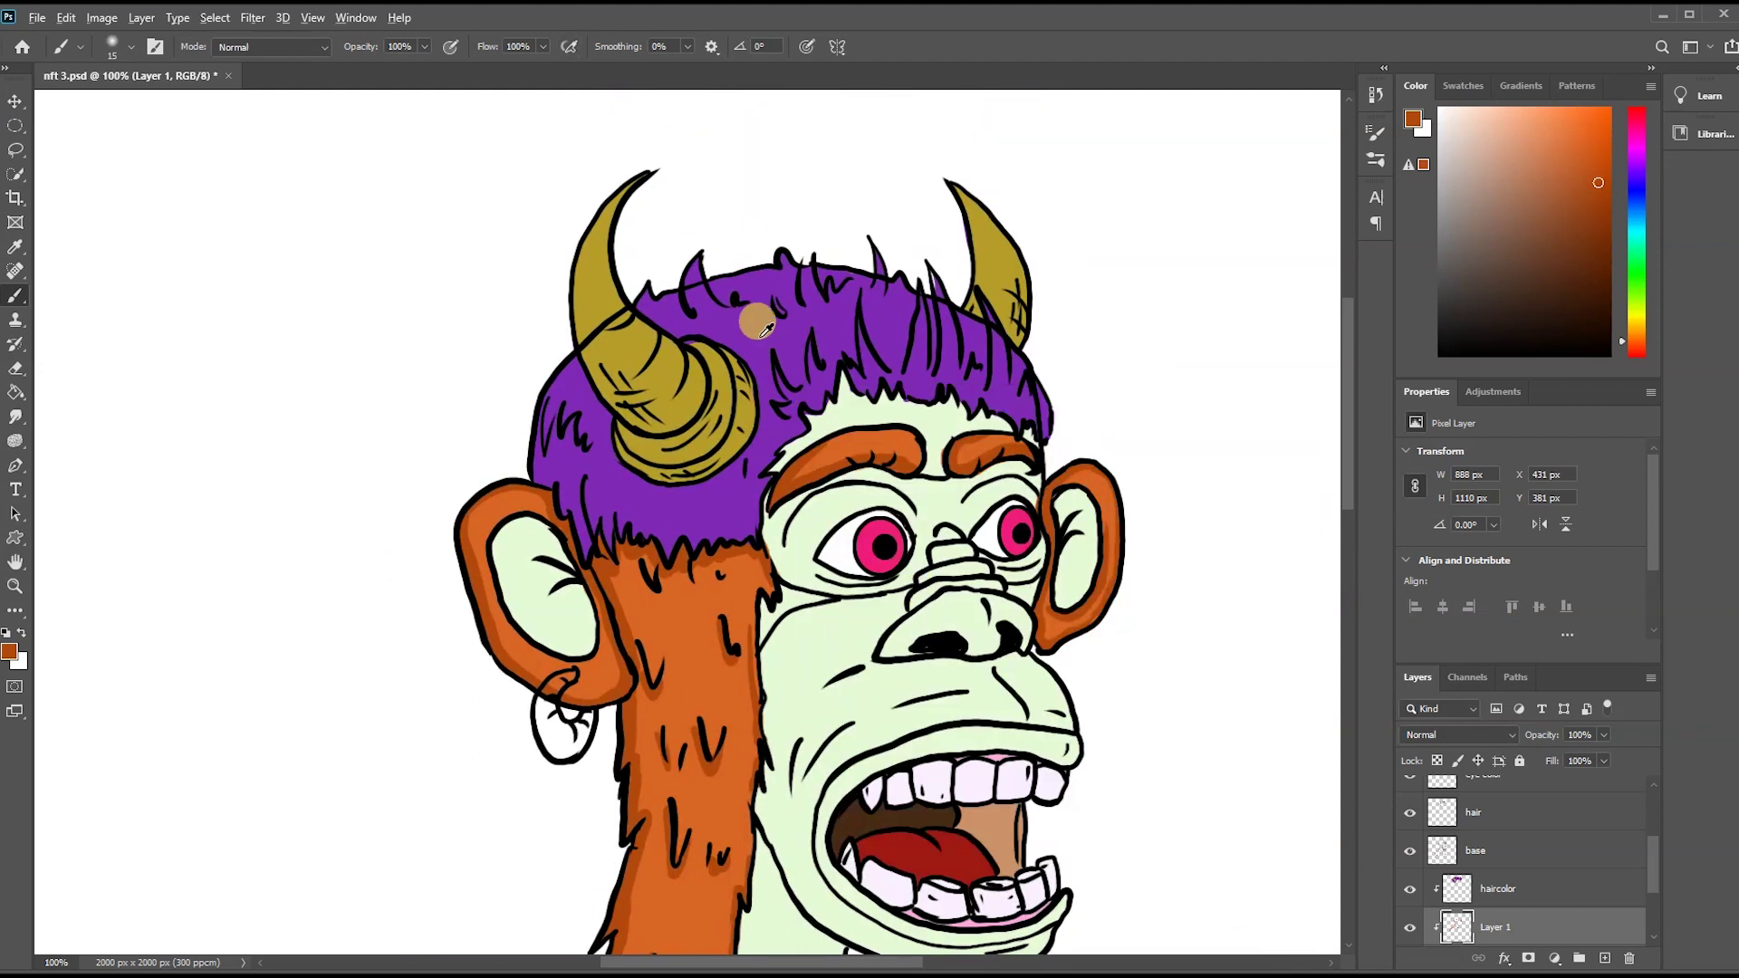
click(854, 437)
click(1156, 426)
key(bracketright)
key(bracketright)
key(bracketright)
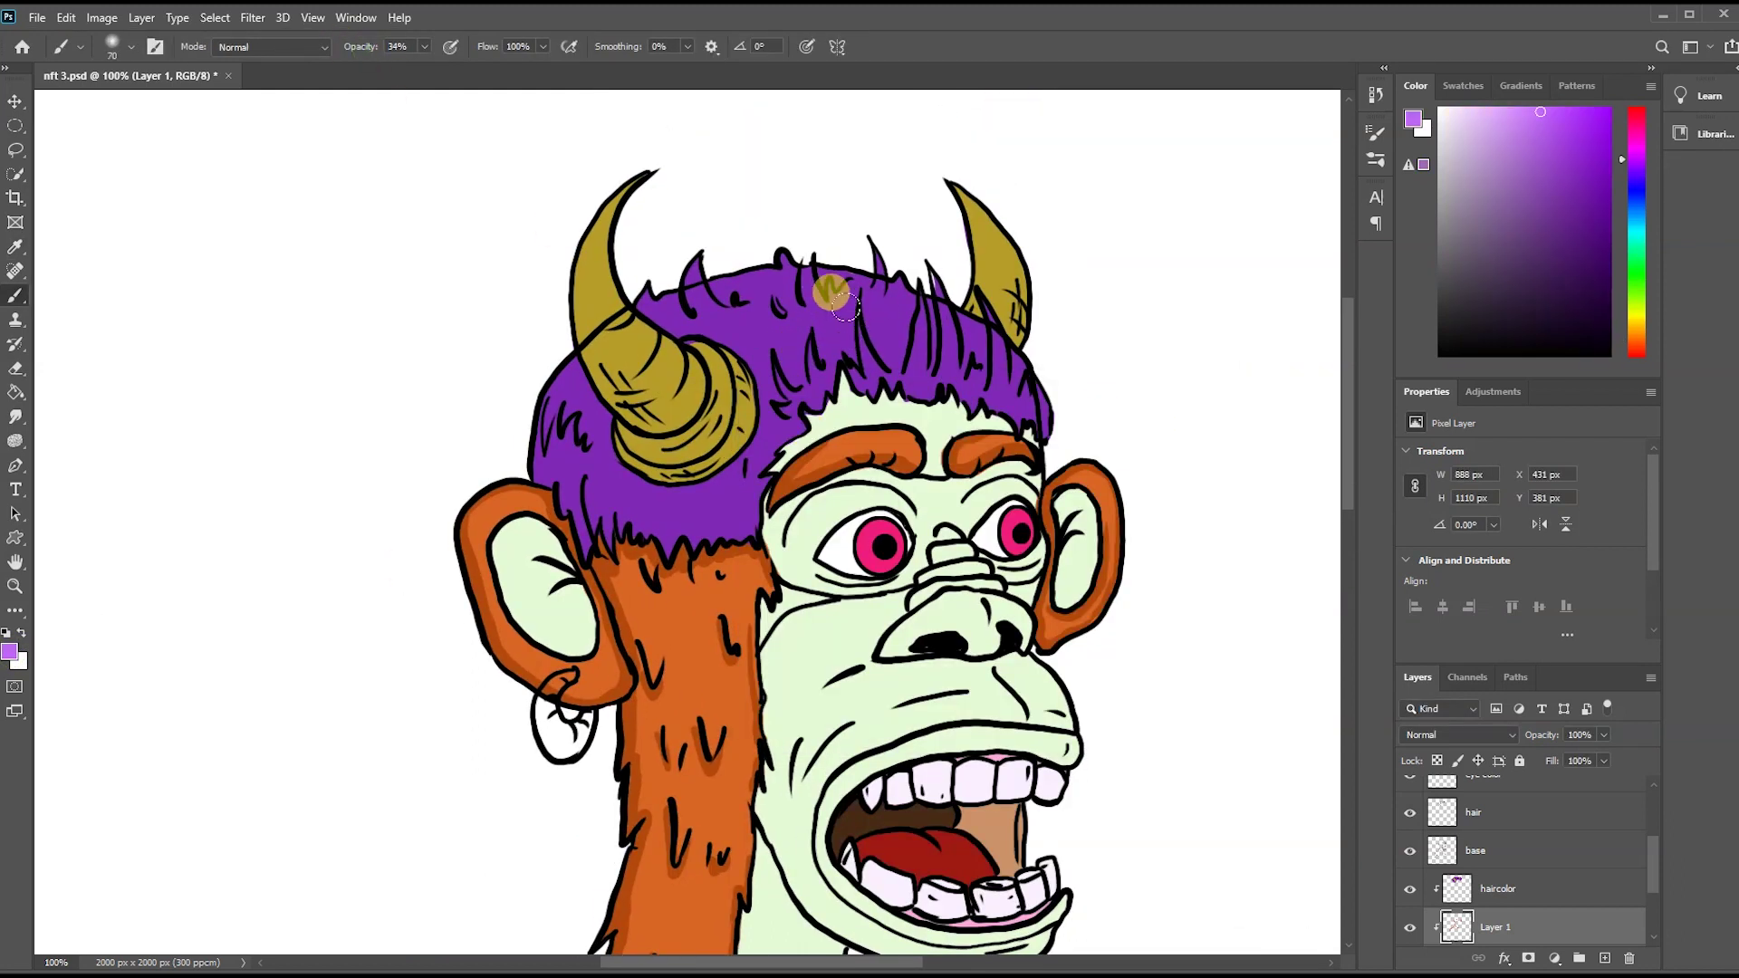
click(1539, 889)
- Paint lilac highlights across the hair and dark purple shading below the horns
mouse_move(652, 299)
mouse_down()
mouse_move(900, 284)
mouse_move(543, 407)
mouse_up()
drag(511, 352, 974, 347)
alt+click(757, 482)
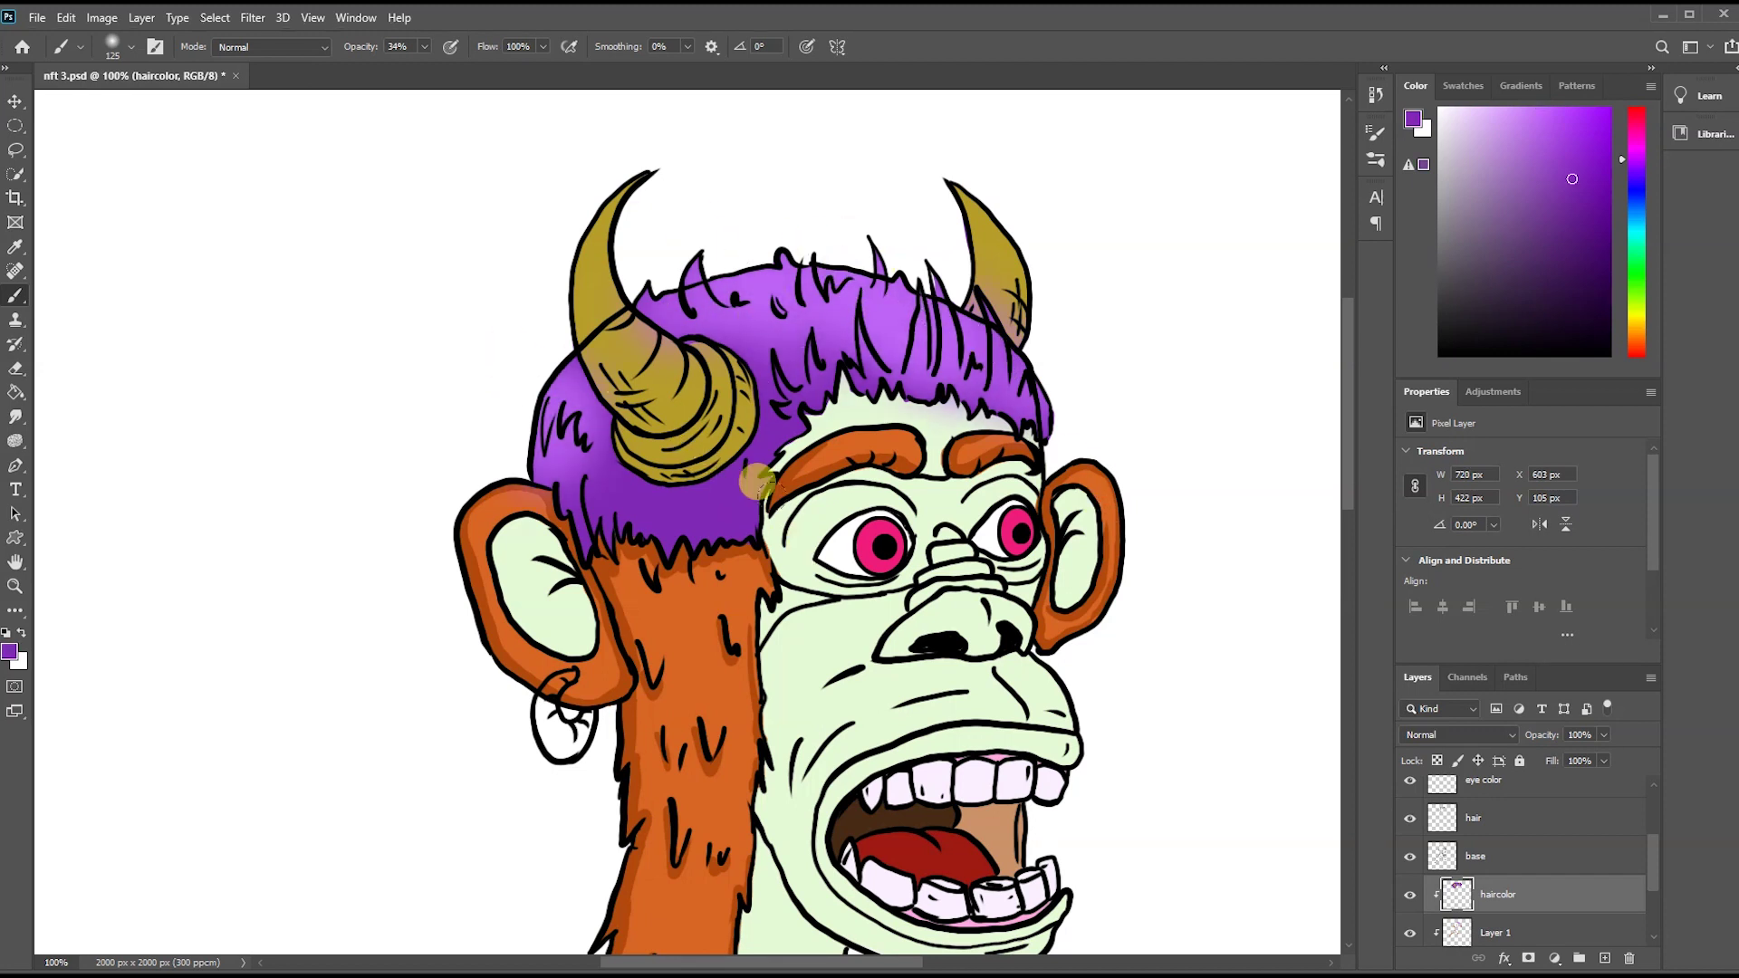
drag(579, 534, 715, 530)
drag(597, 462, 754, 396)
drag(987, 398, 926, 267)
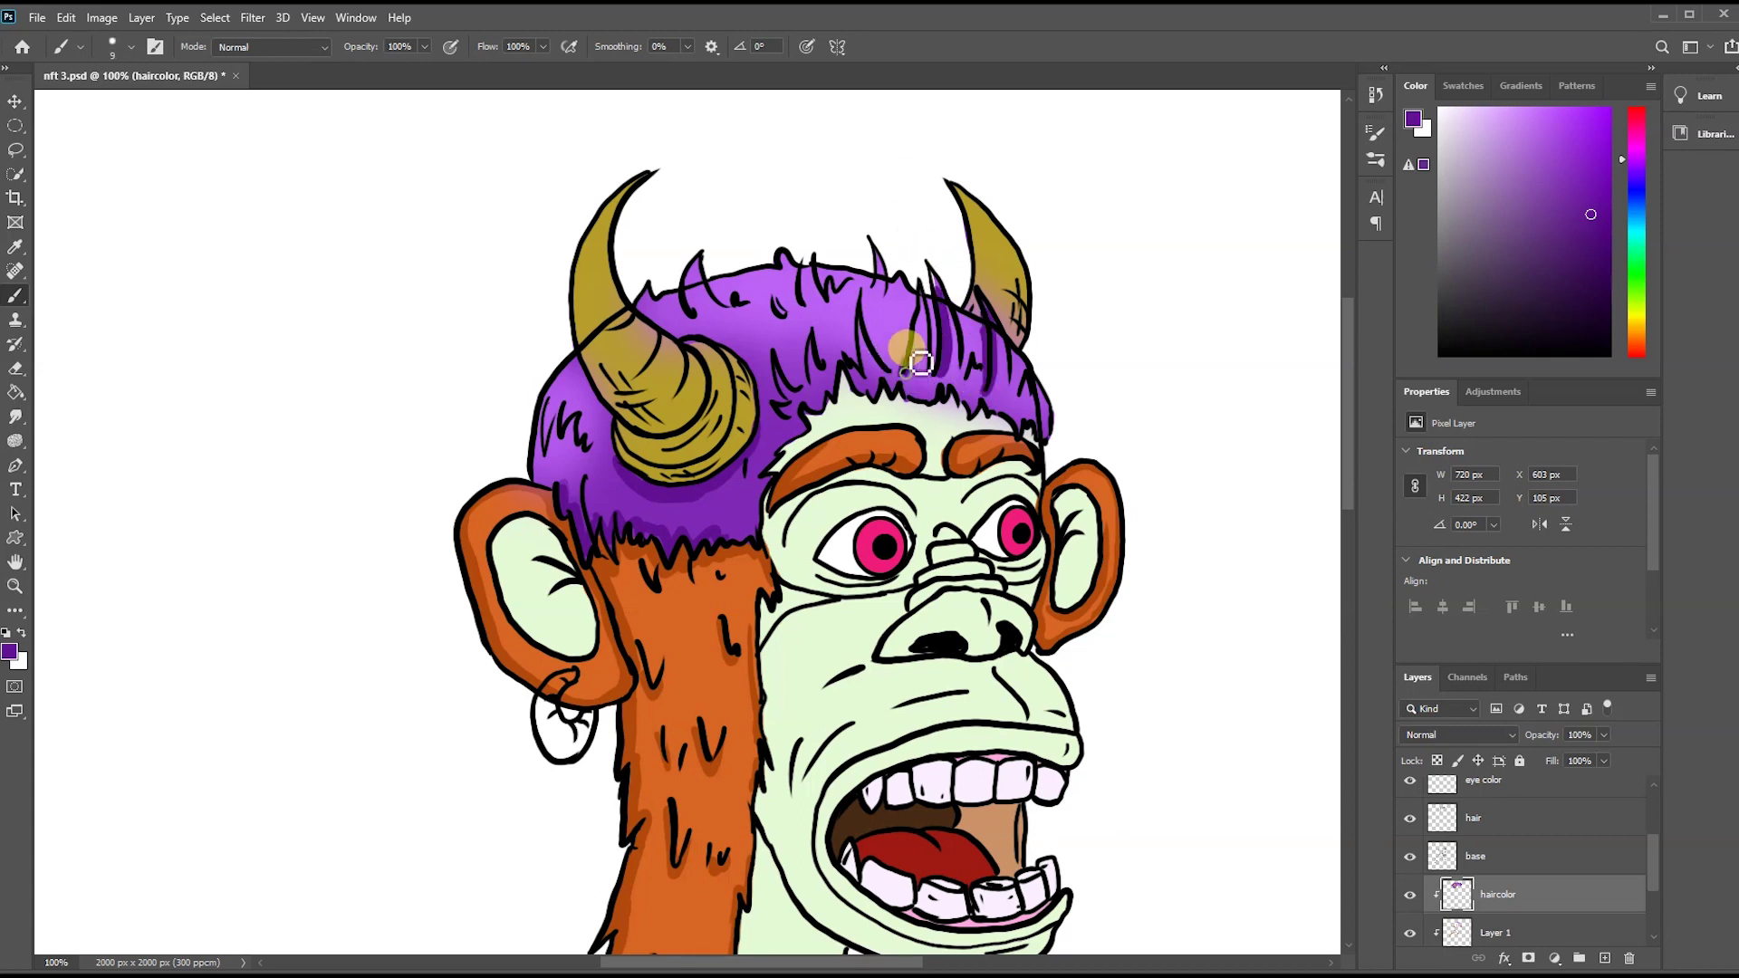
mouse_move(552, 480)
mouse_down()
mouse_move(557, 415)
mouse_move(579, 498)
mouse_up()
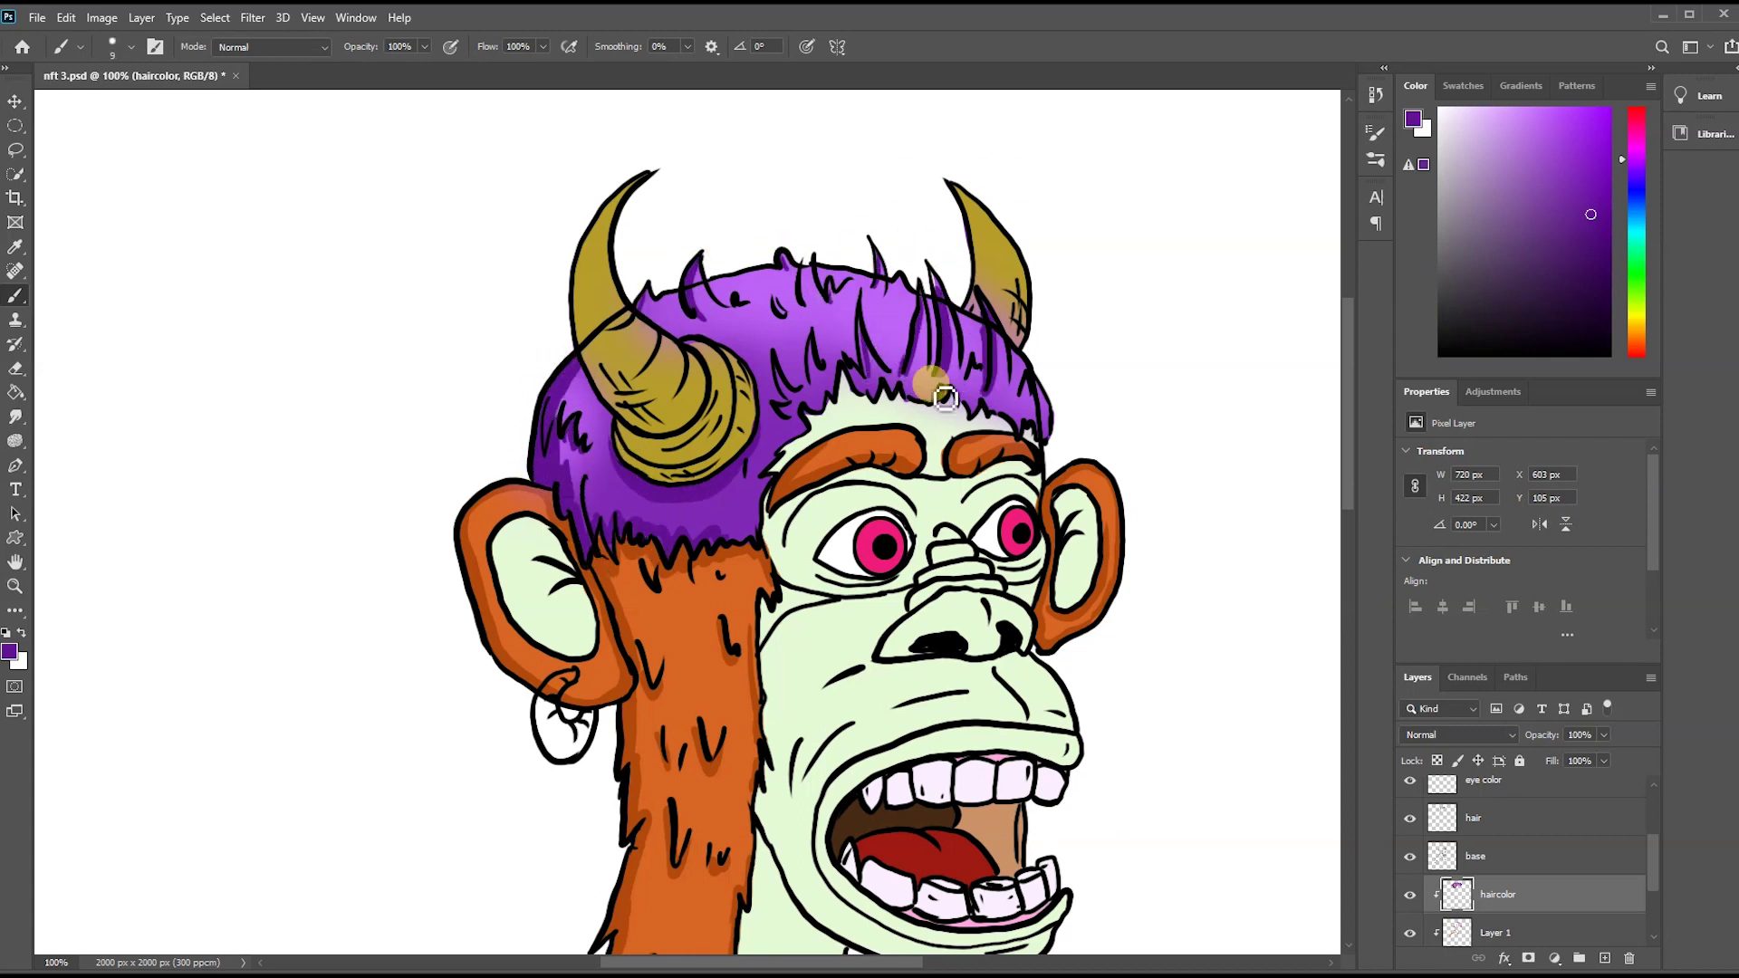
- Add pale lavender highlights near the right horn and faint purple shading by the left horn
alt+click(980, 324)
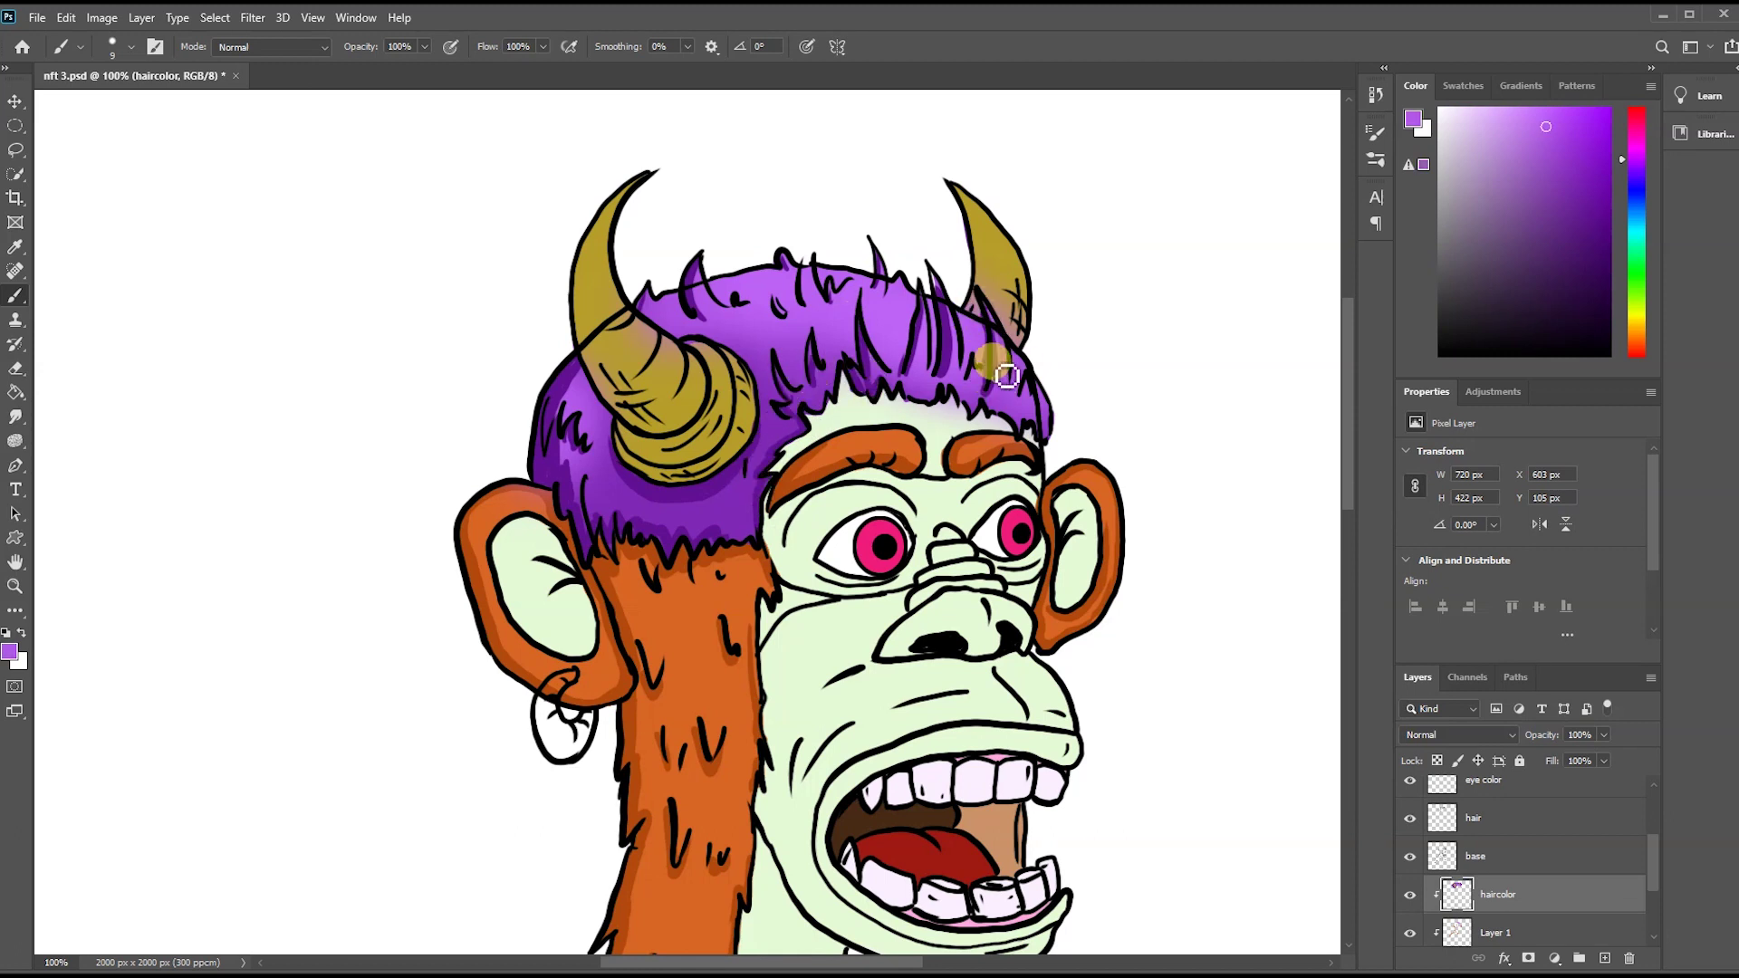
click(1473, 107)
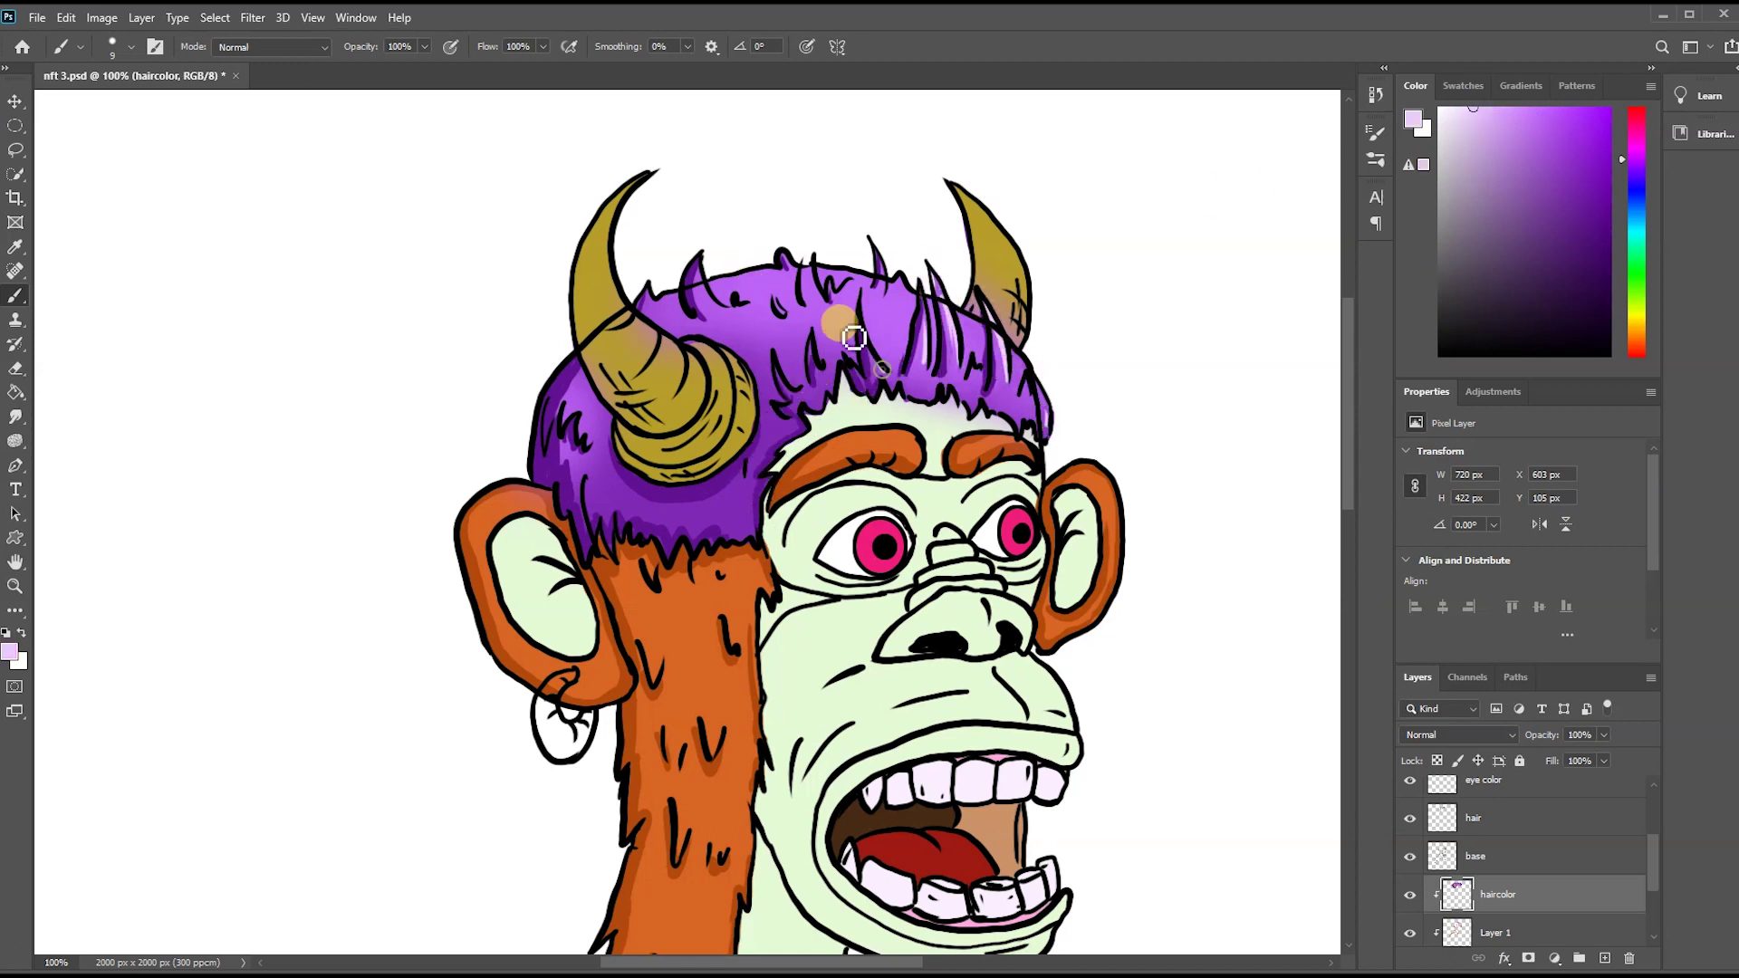
drag(893, 291, 974, 324)
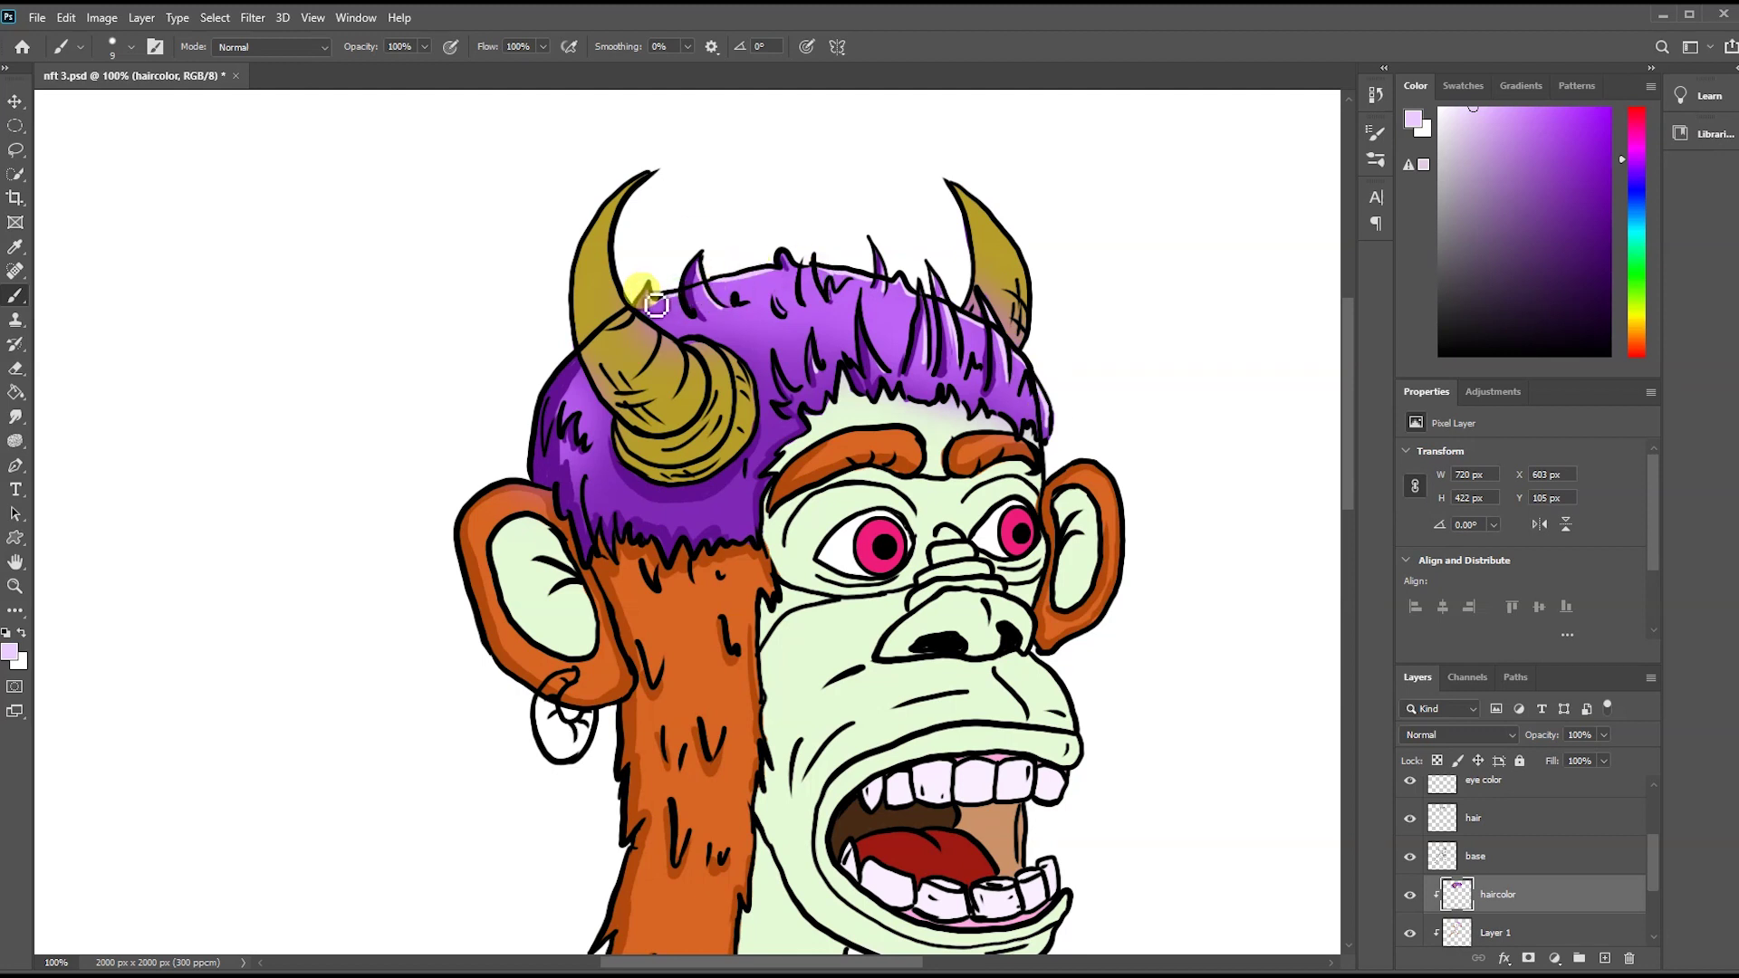
alt+click(723, 508)
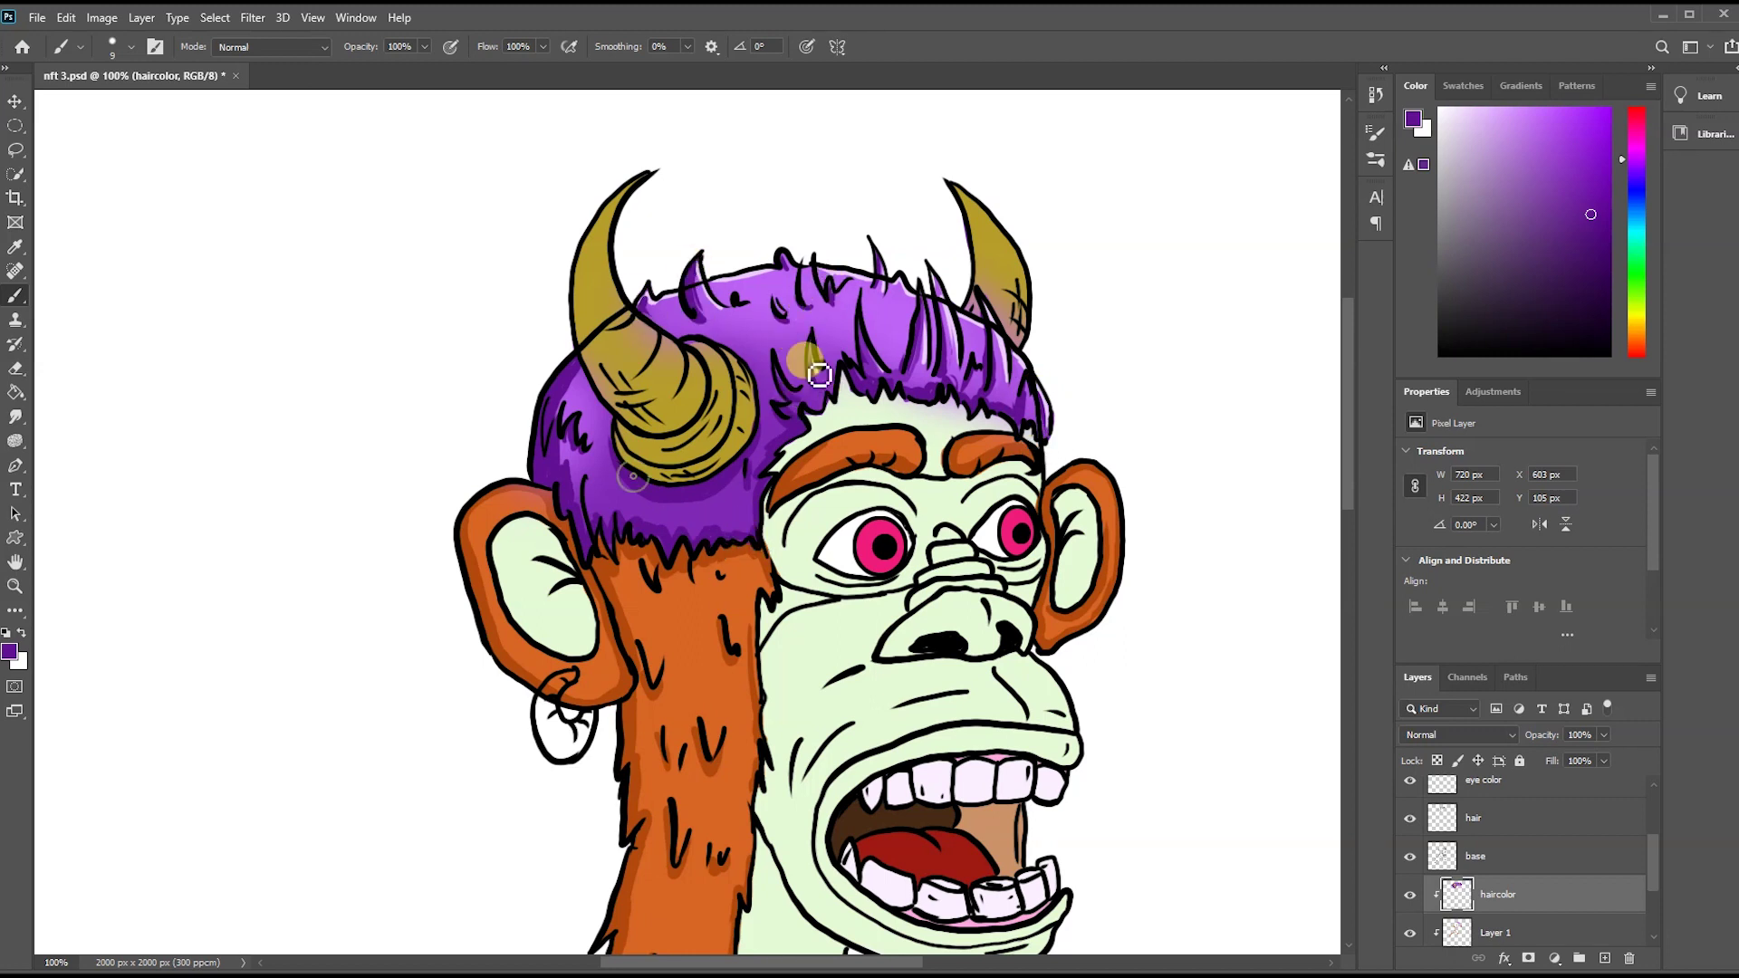
drag(803, 357, 833, 705)
drag(525, 489, 557, 414)
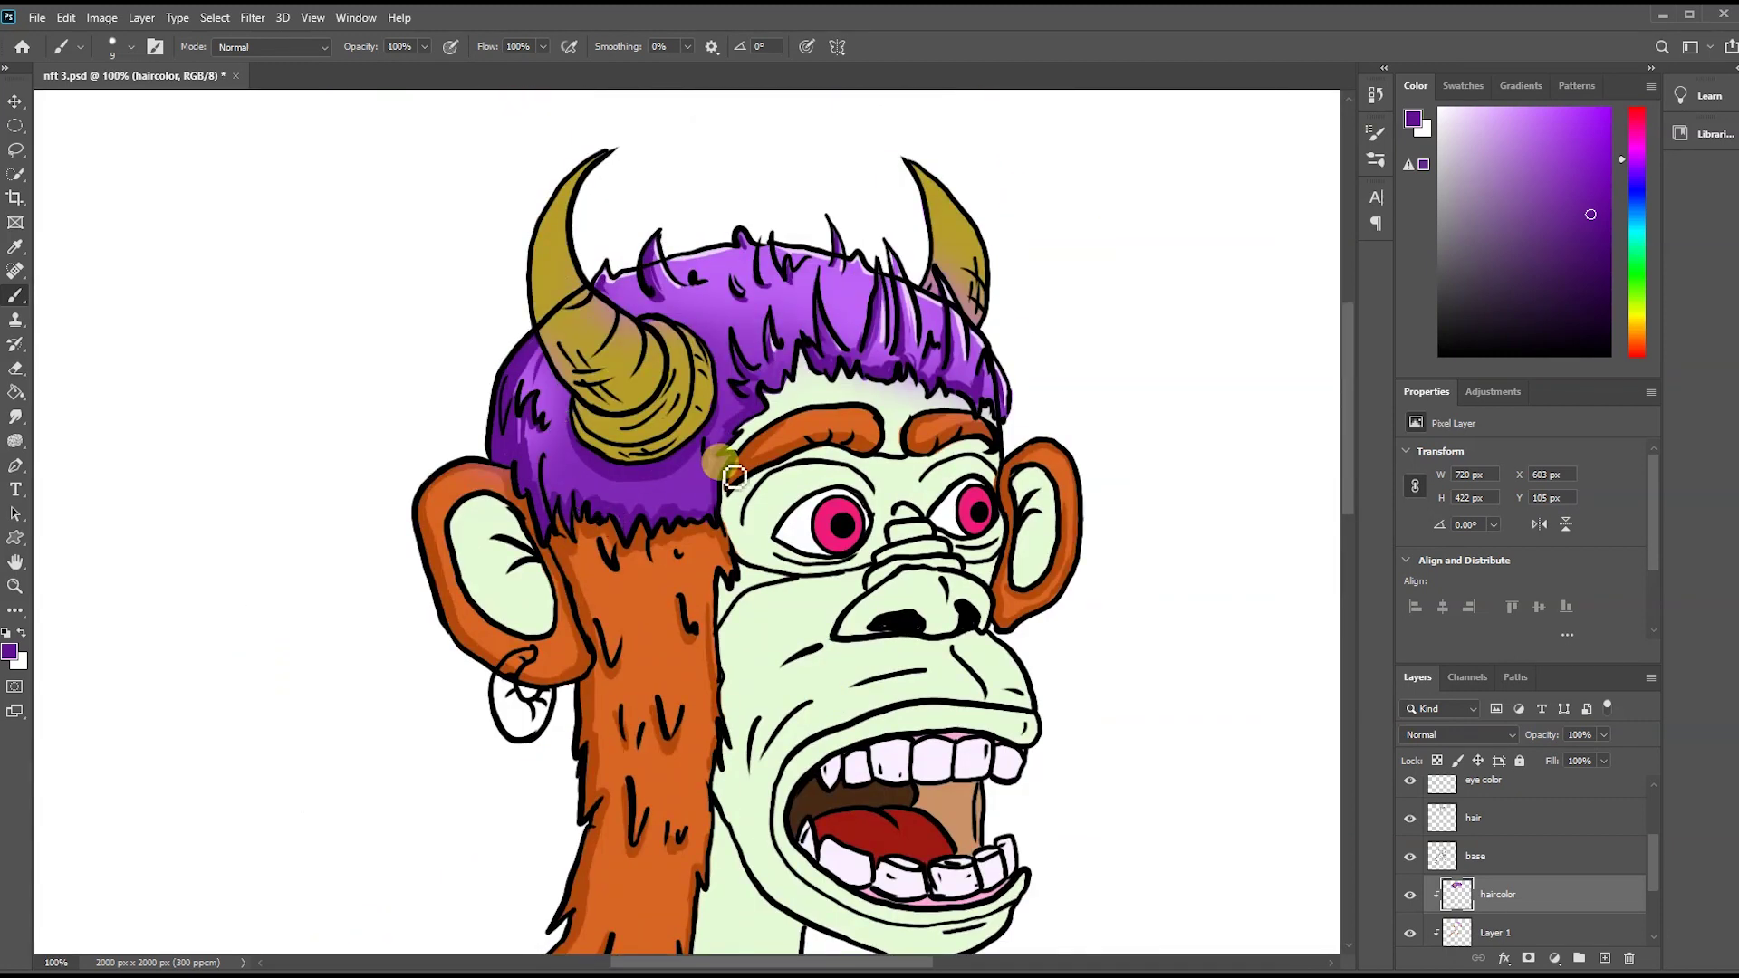
key(l)
drag(647, 462, 593, 288)
- Paint yellow highlights and dark gold shading on the left horn
key(b)
click(1636, 314)
click(1560, 128)
mouse_move(571, 195)
mouse_down()
mouse_move(656, 323)
mouse_move(580, 272)
mouse_up()
click(1562, 179)
mouse_move(570, 416)
mouse_down()
mouse_move(634, 425)
mouse_move(579, 362)
mouse_move(583, 155)
mouse_move(602, 289)
mouse_up()
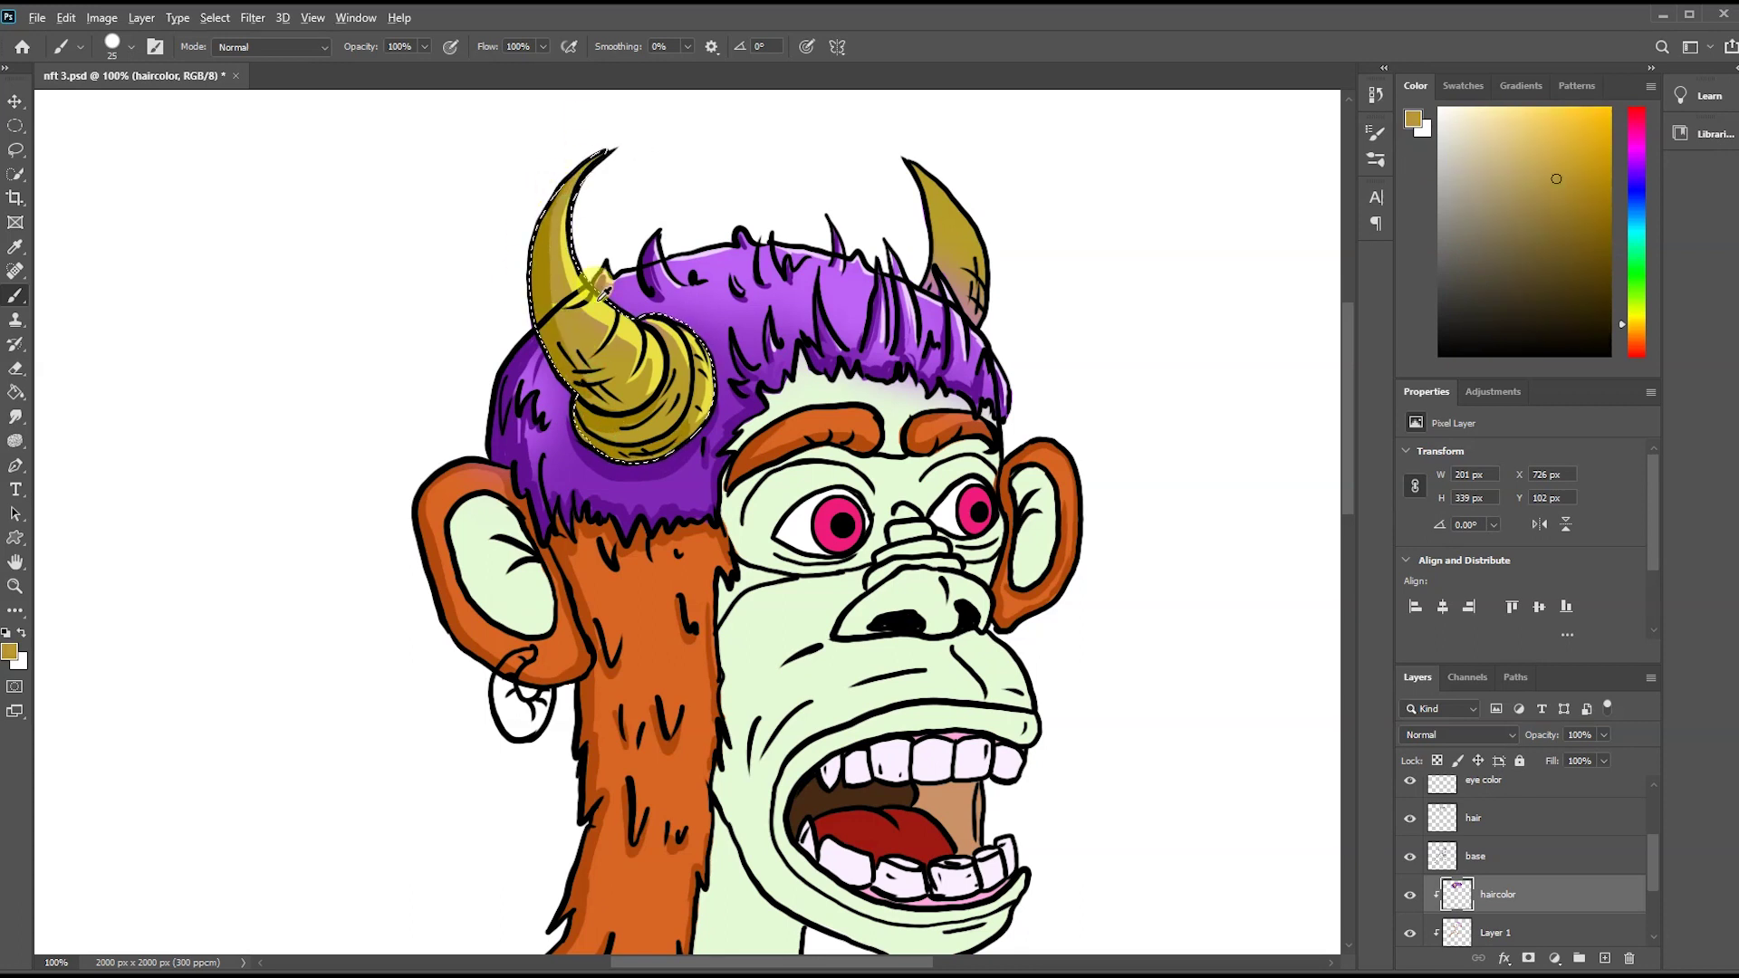
alt+click(597, 286)
- Shade the right horn gold and yellow, then paint pink veins in the left eye corner
key(l)
mouse_move(933, 264)
mouse_down()
mouse_move(982, 335)
mouse_move(915, 181)
mouse_up()
key(b)
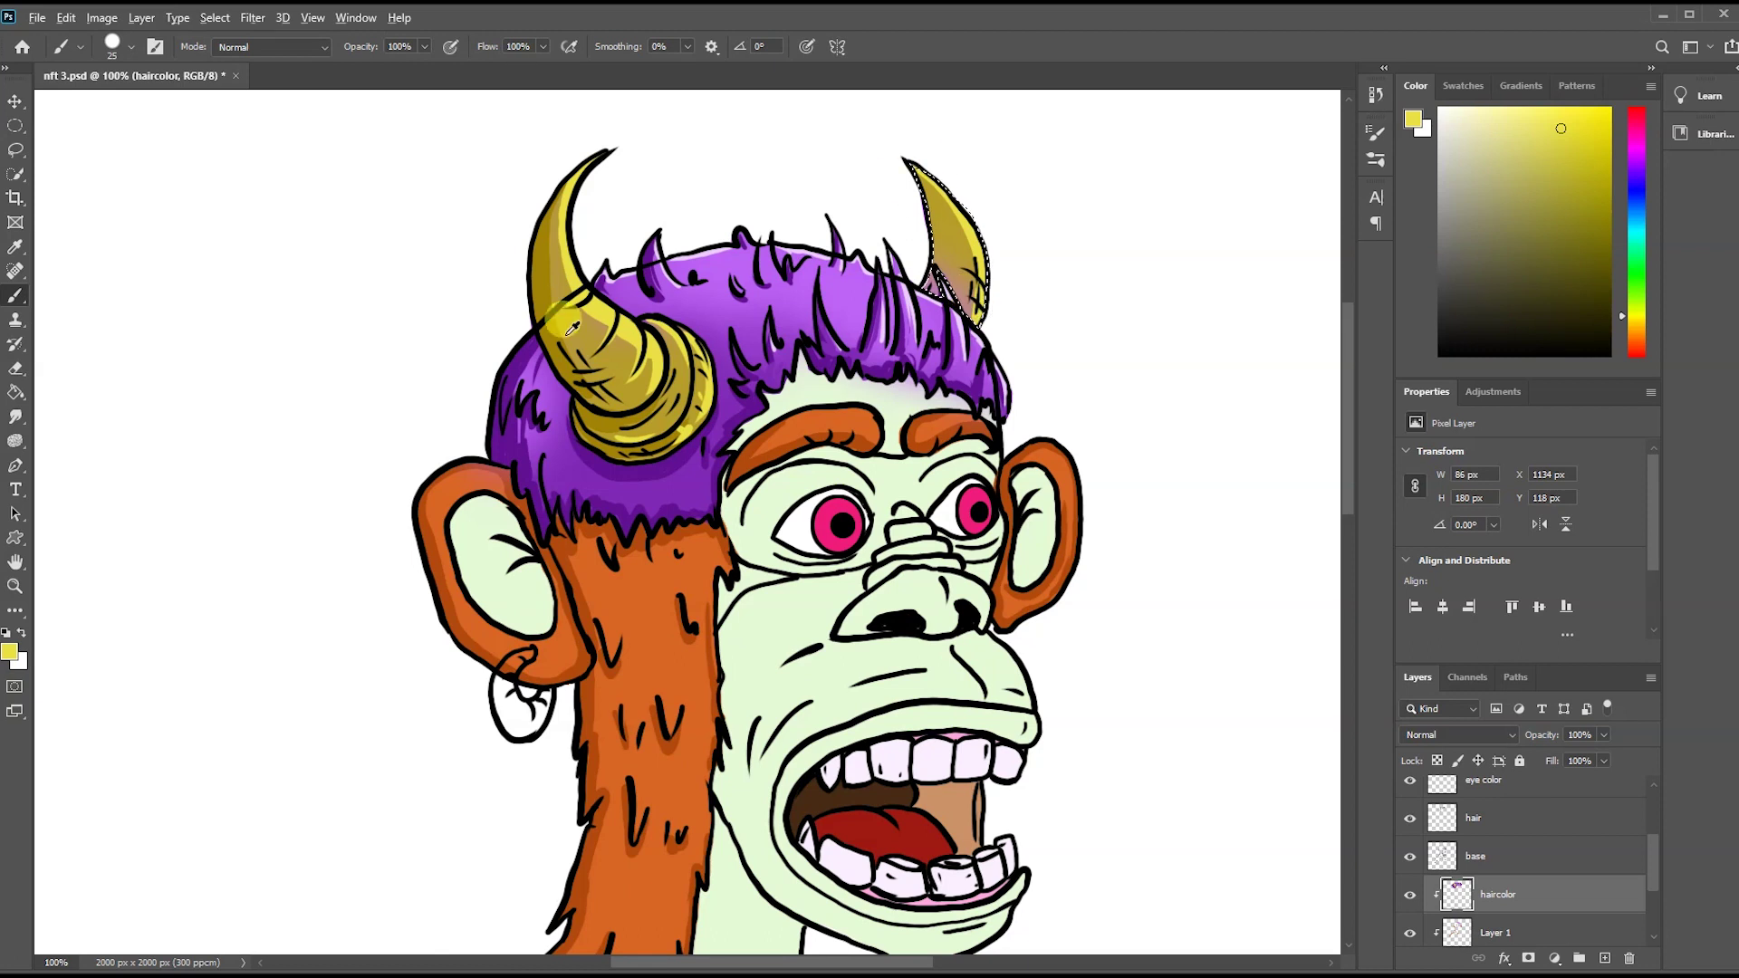
alt+click(948, 252)
mouse_move(948, 252)
mouse_down()
mouse_move(893, 163)
mouse_move(999, 207)
mouse_move(985, 282)
mouse_up()
alt+click(959, 240)
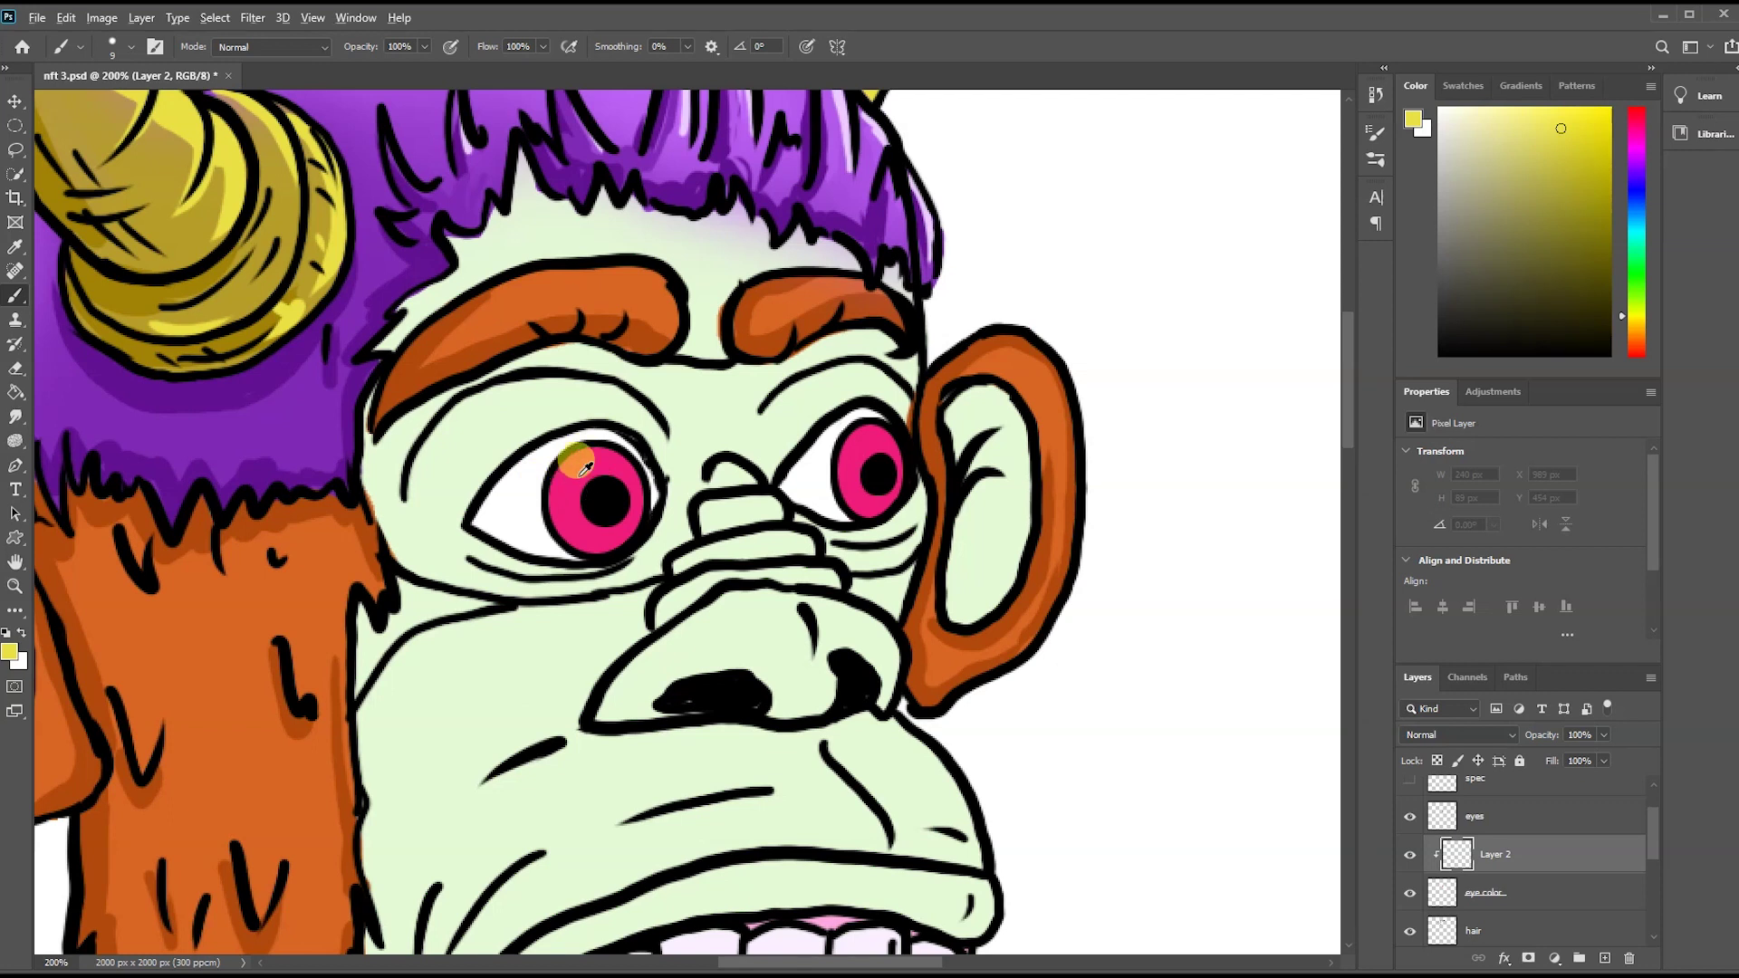
alt+click(576, 462)
drag(480, 531, 544, 475)
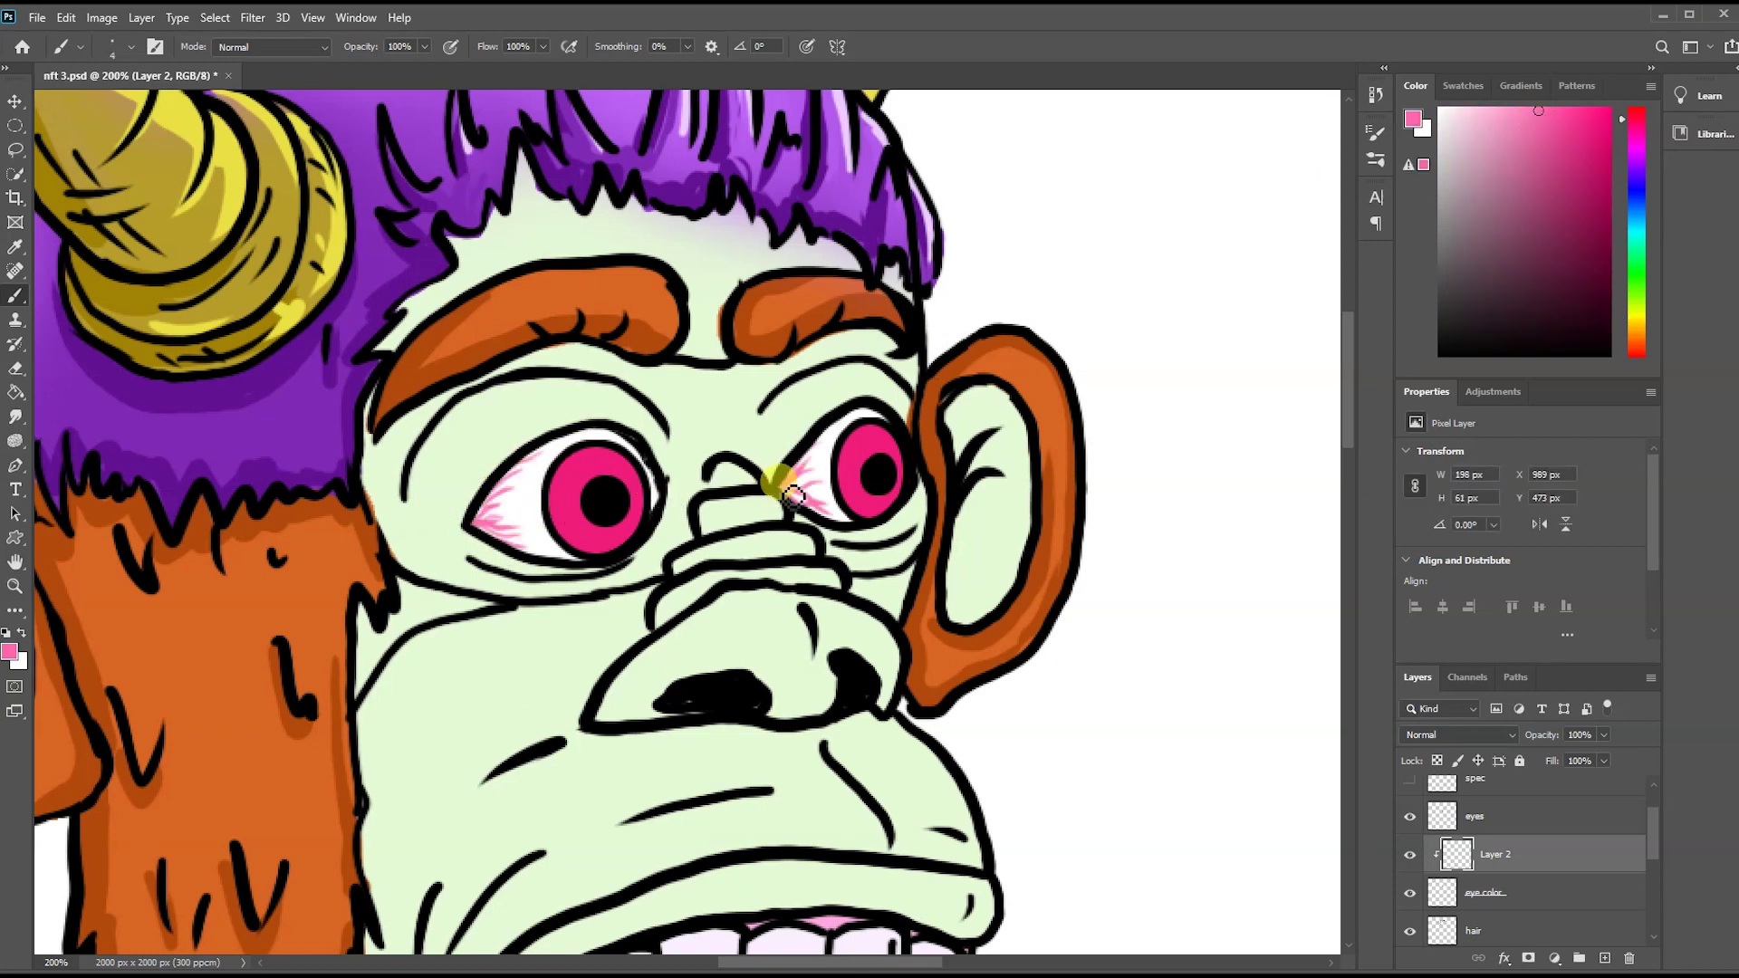
- Dab white highlight dots into the pupils with a size 20 brush
alt+click(539, 486)
right_click(600, 435)
click(862, 614)
click(580, 464)
click(862, 450)
- Shrink the brush, lower its opacity and add a small stroke in the eye
key(bracketleft)
key(bracketleft)
right_click(568, 500)
drag(367, 48, 344, 50)
click(601, 531)
key(ctrl+minus)
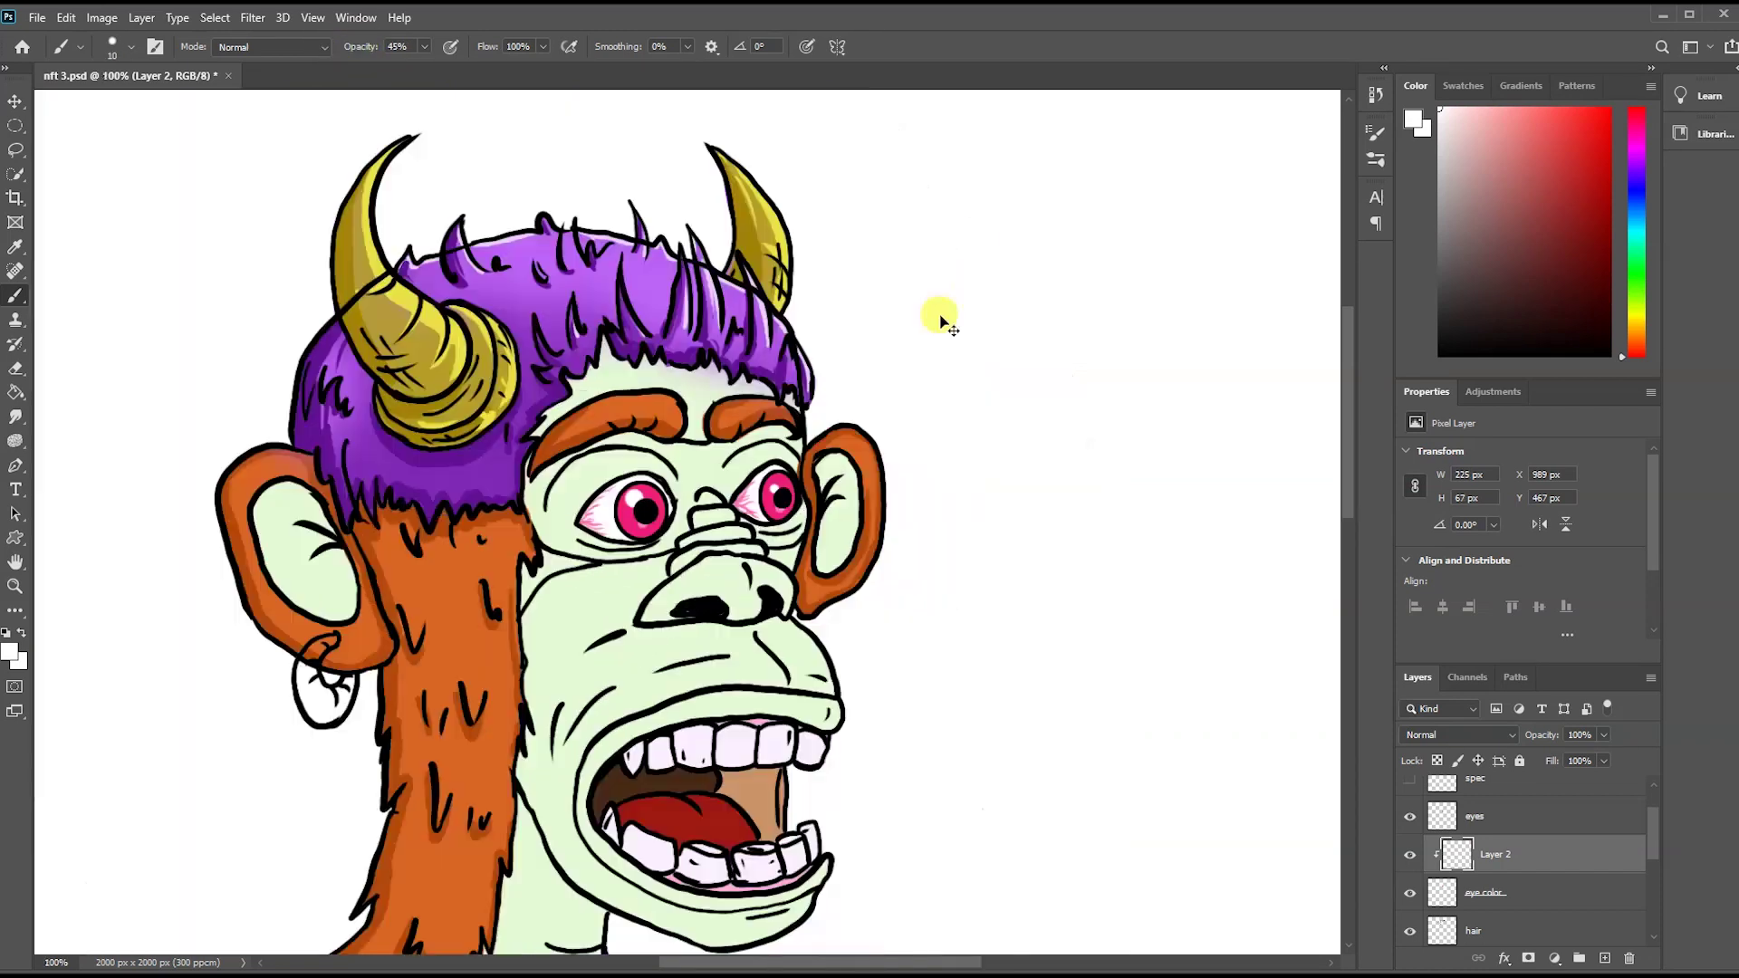
key(ctrl+plus)
- Shade both irises with crimson, then sample pink from the left eye corner
alt+click(855, 470)
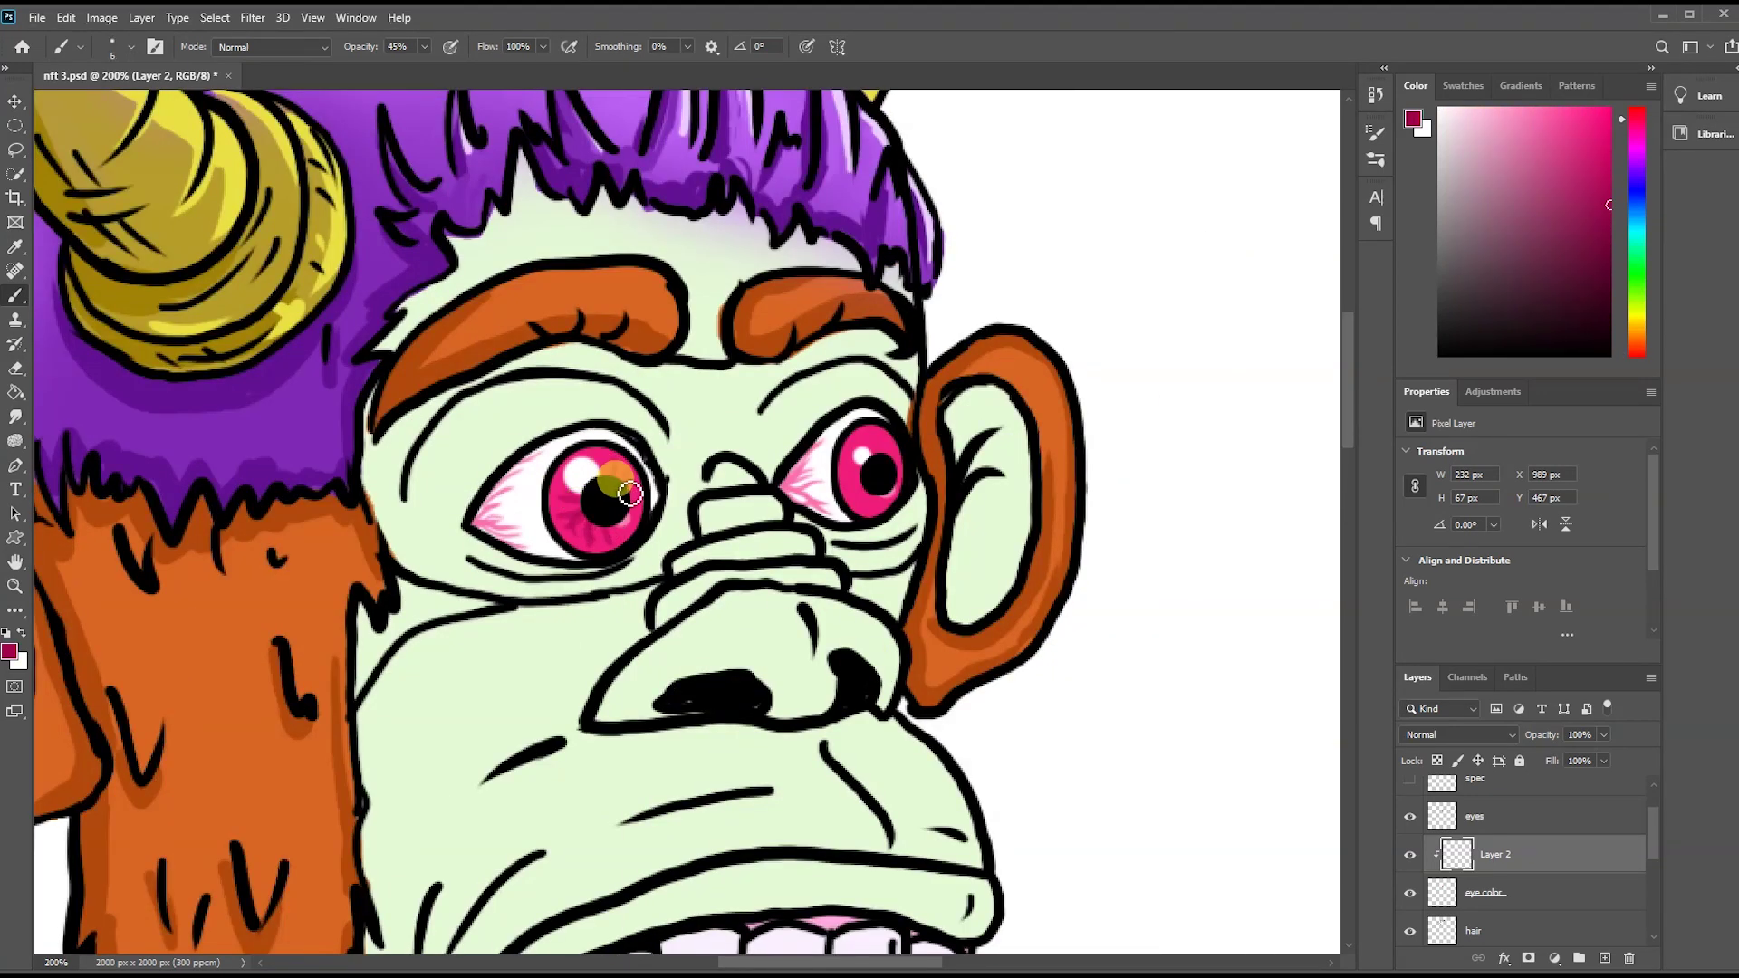
click(878, 486)
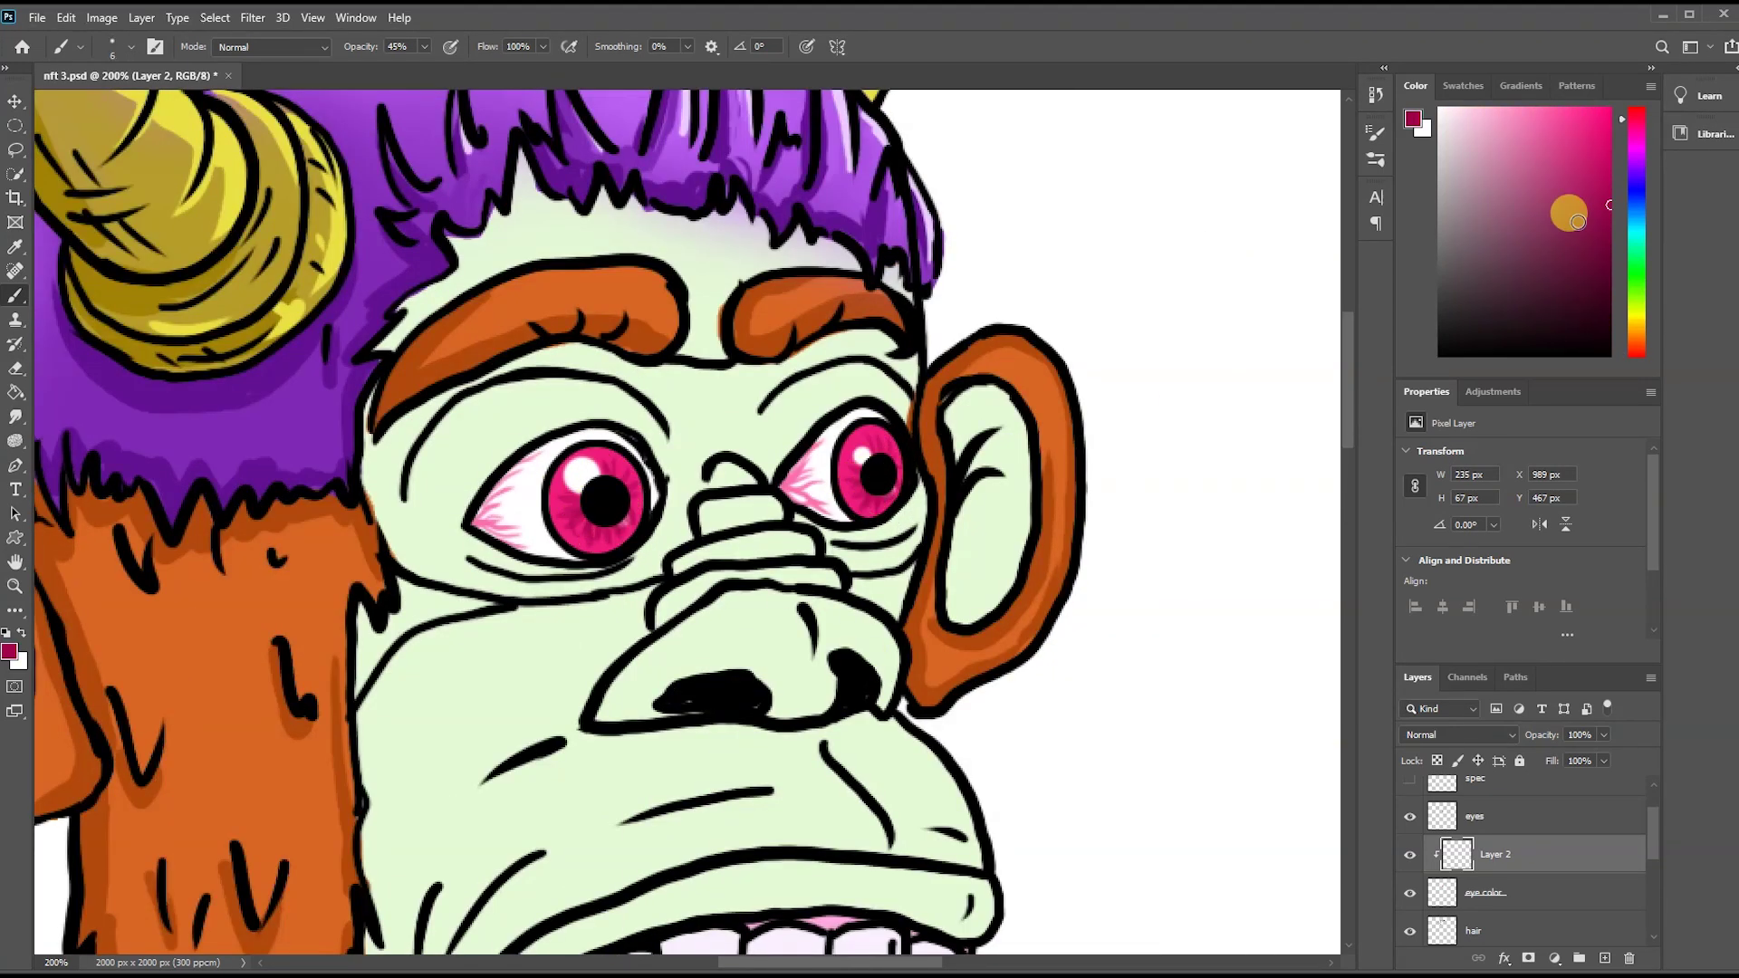
drag(540, 493, 558, 509)
alt+click(506, 503)
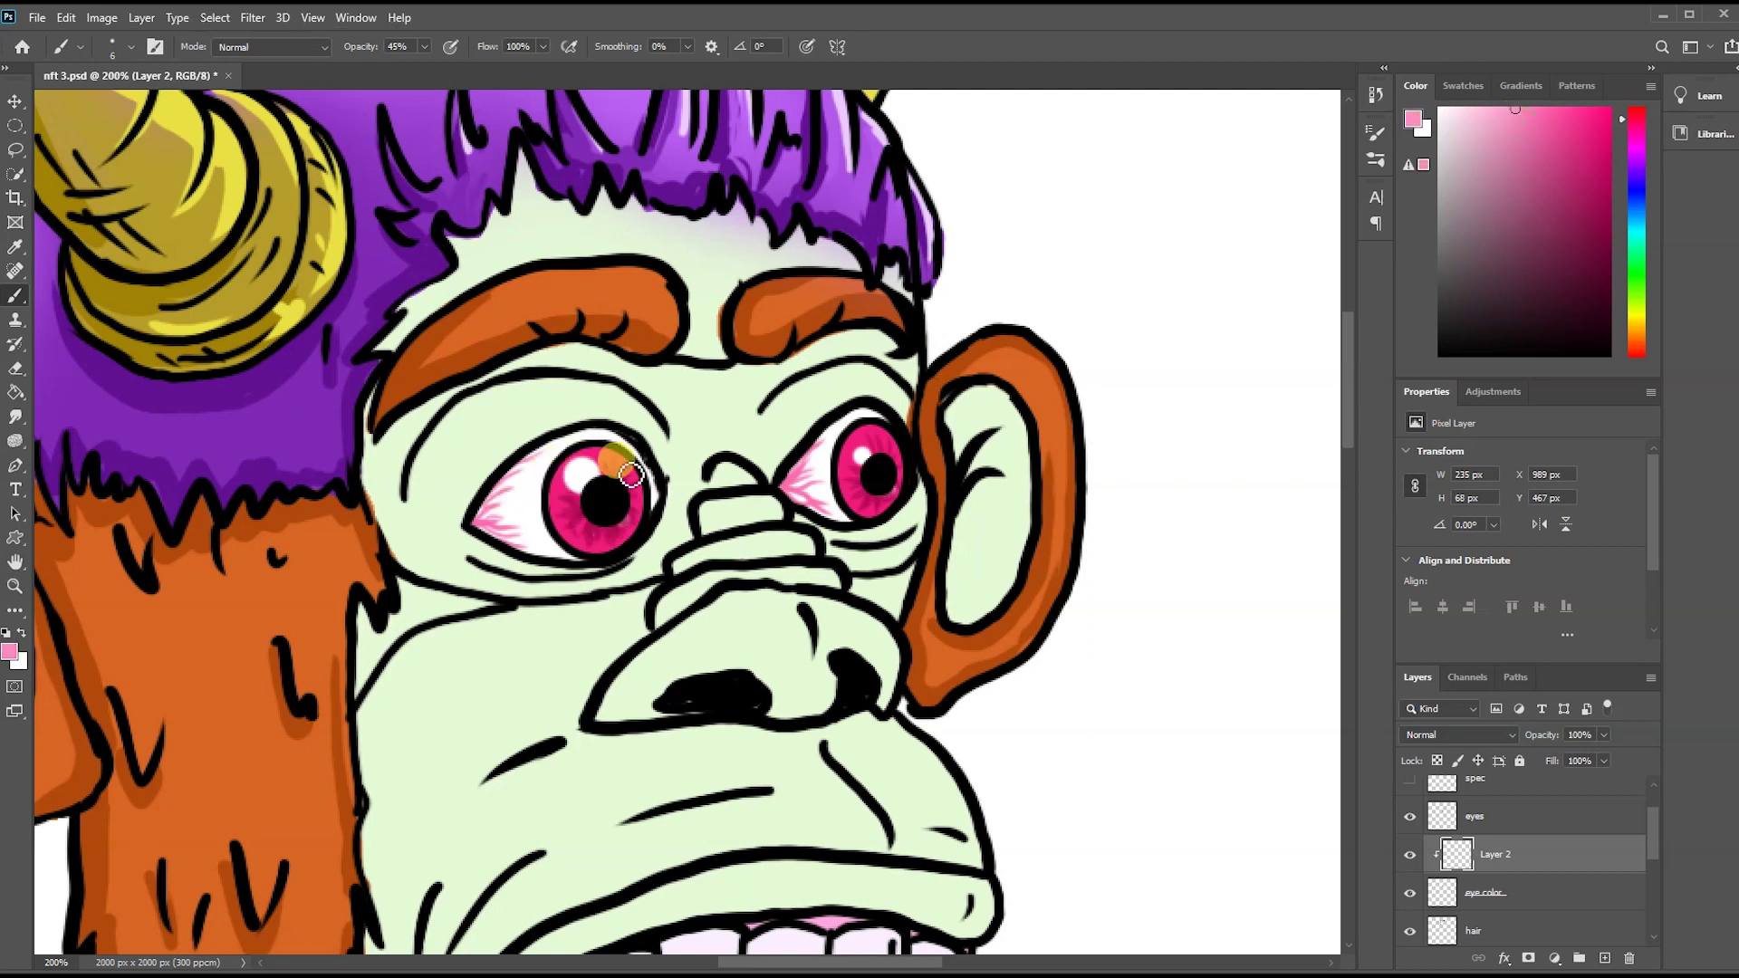
- Paint a white highlight on the right eye and zoom out to check the drawing
alt+click(1040, 272)
mouse_move(869, 426)
mouse_down()
mouse_move(905, 450)
mouse_move(897, 528)
mouse_up()
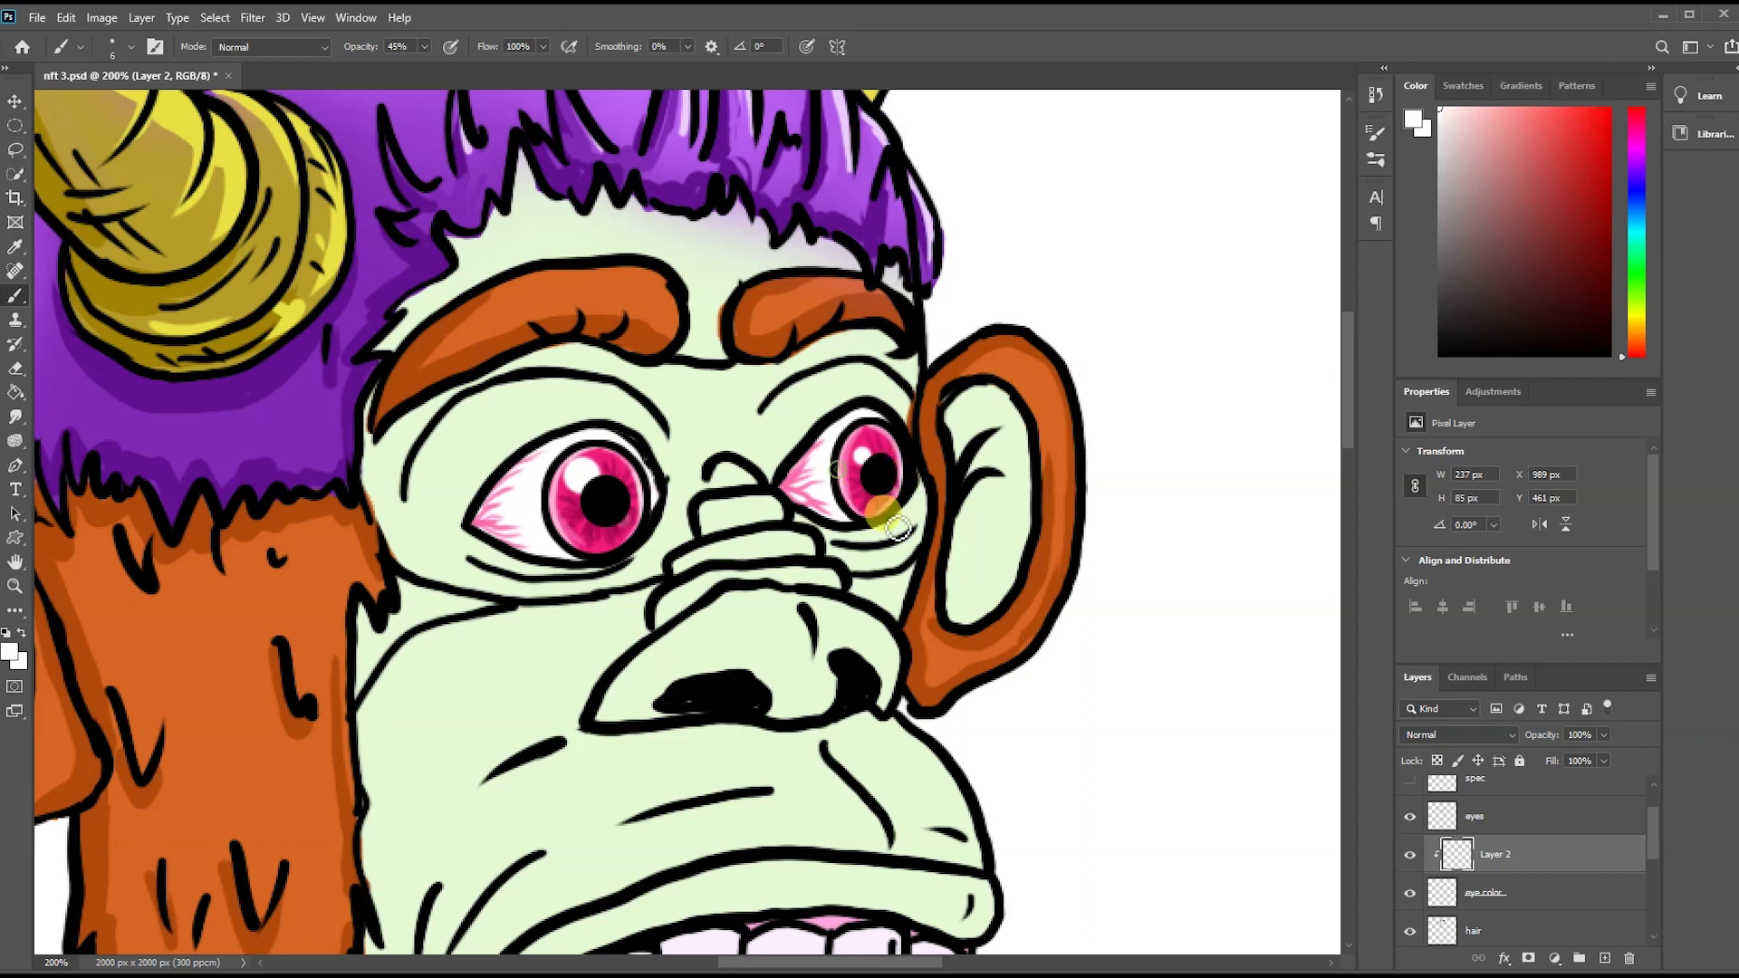
key(ctrl+0)
scroll(884, 400, up, 2)
scroll(827, 555, up, 2)
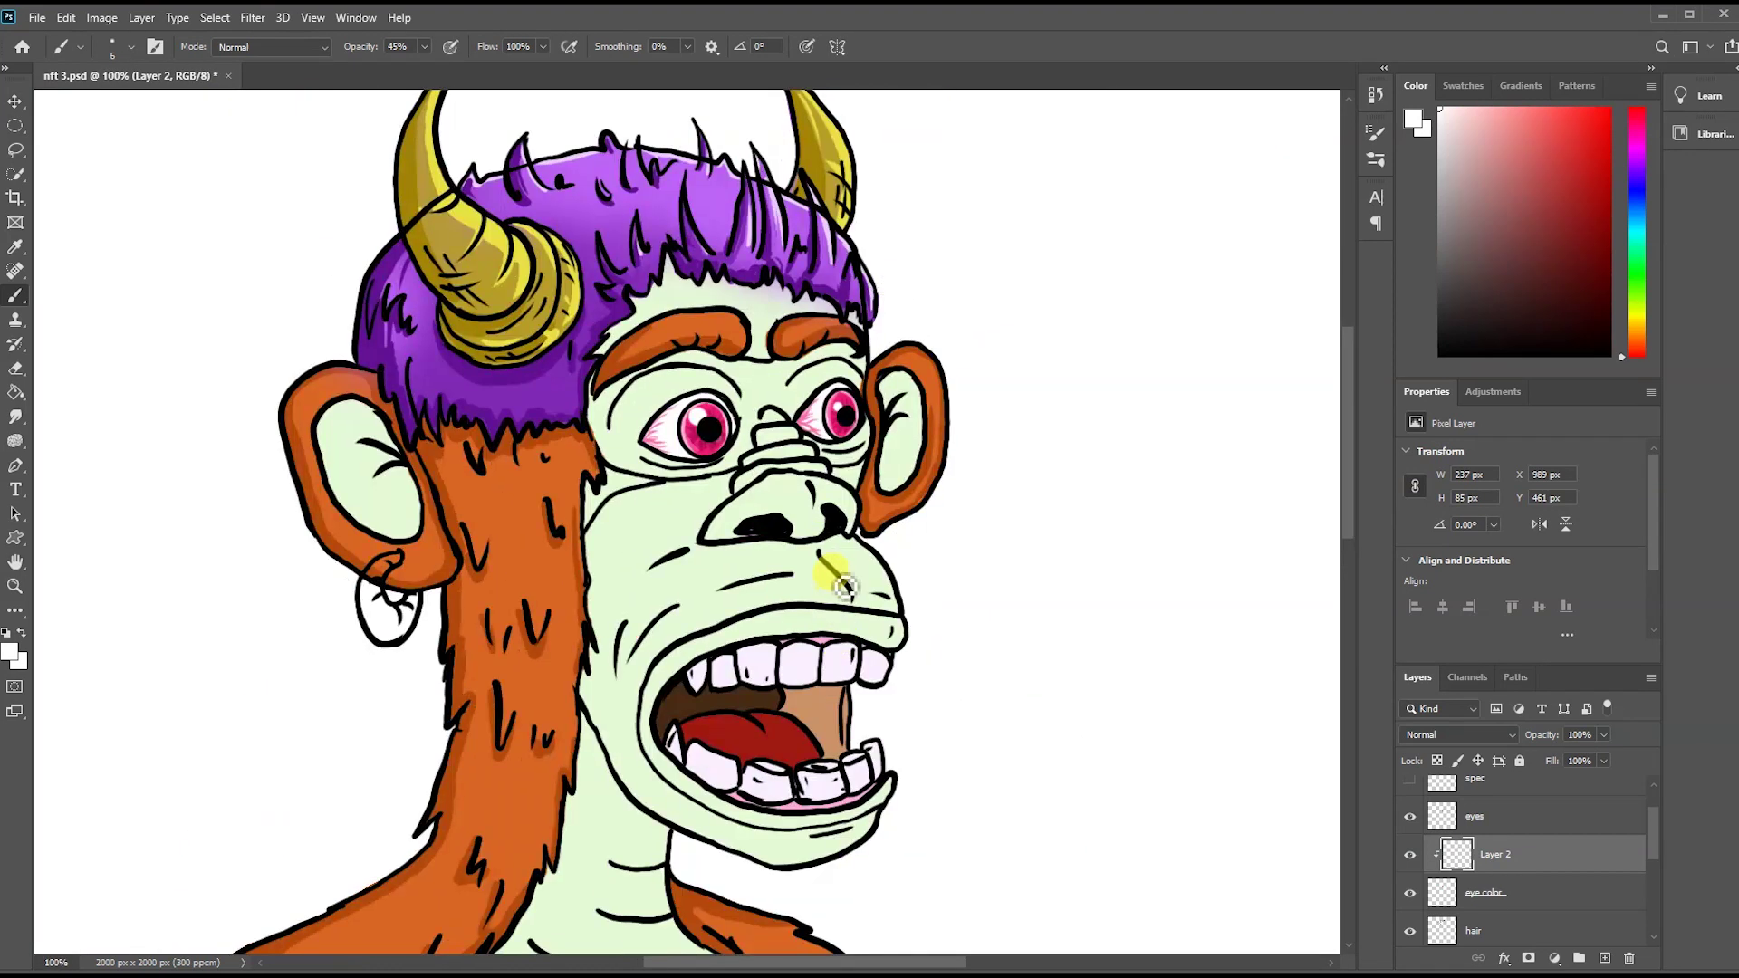
- Switch to a darker grey-green and paint a shading curve inside the ear
click(9, 650)
click(774, 493)
key(Return)
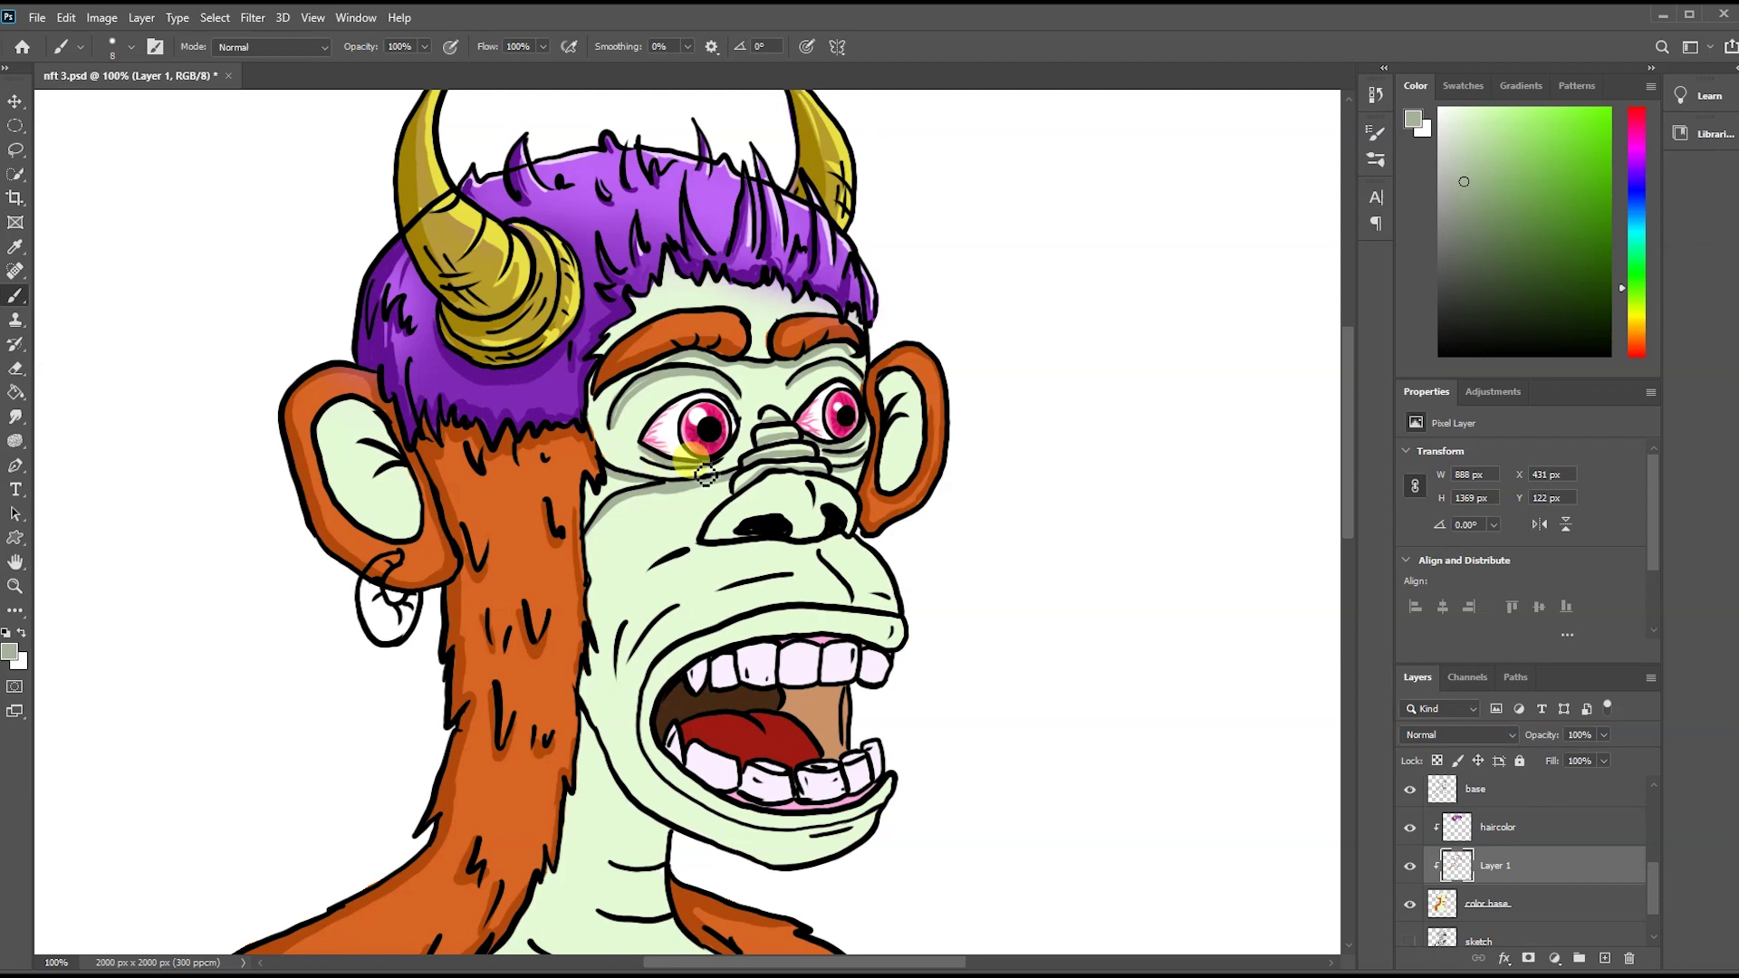
drag(892, 394, 879, 468)
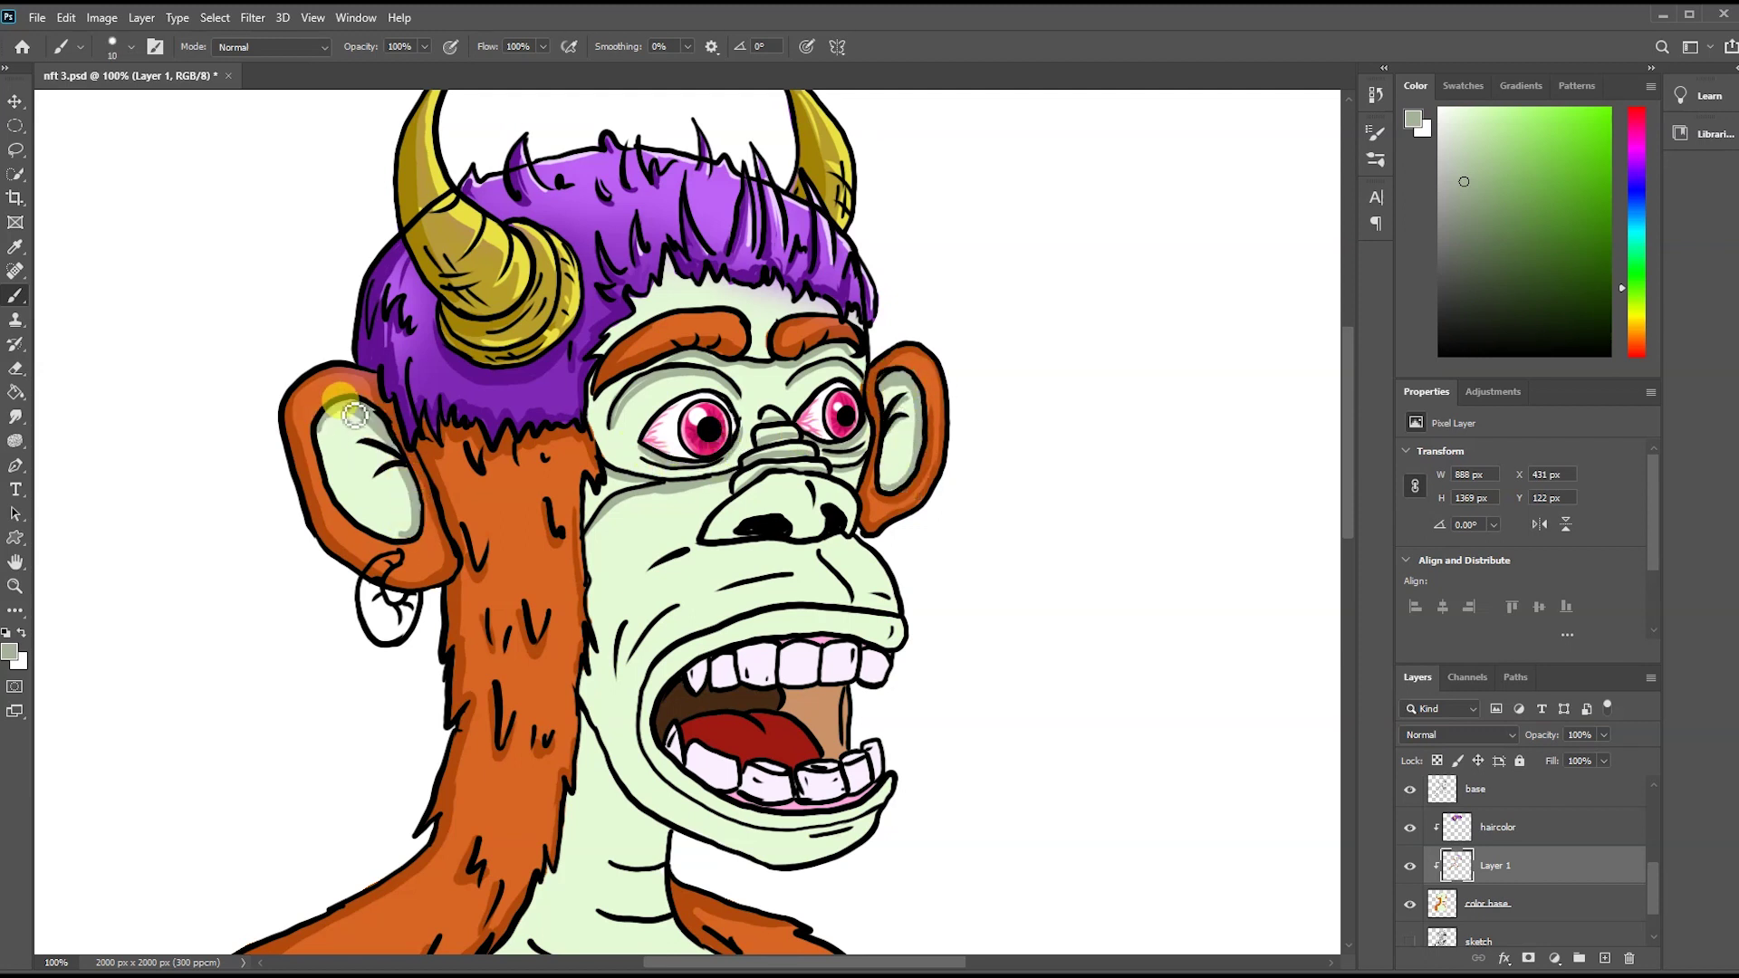
- Outline the fur-to-neck edge and shade the inner right arm and beside the chest
scroll(597, 525, down, 3)
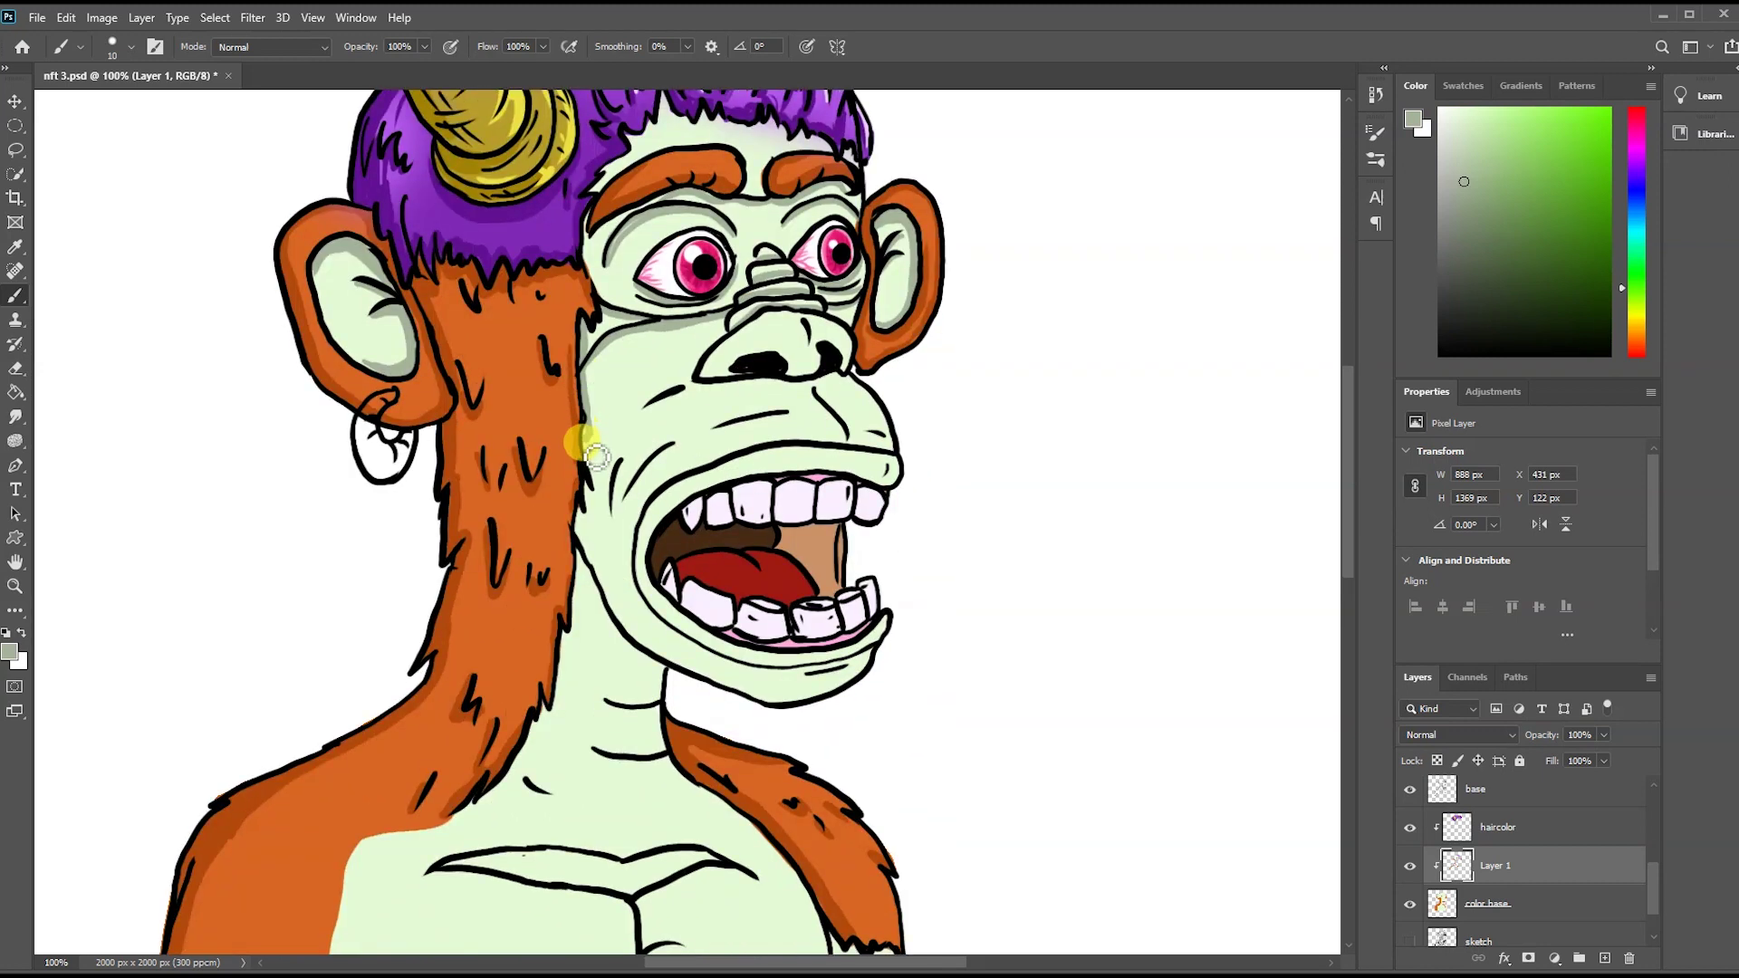
drag(600, 584, 511, 798)
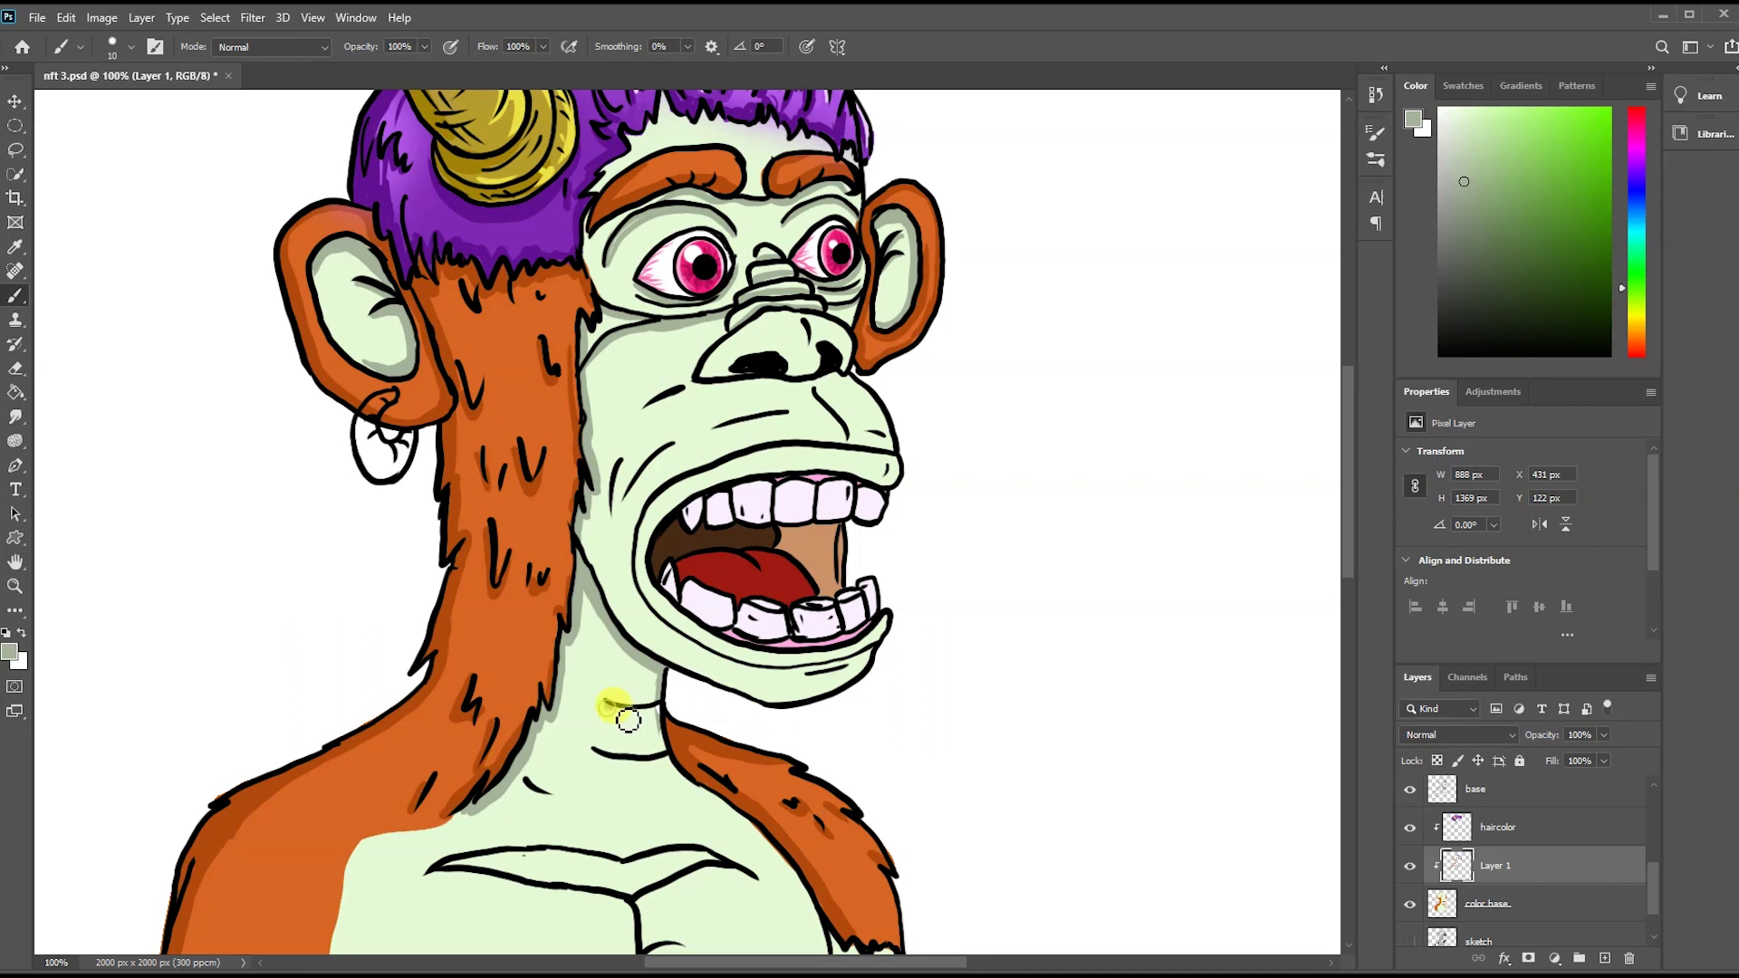
scroll(758, 423, up, 1)
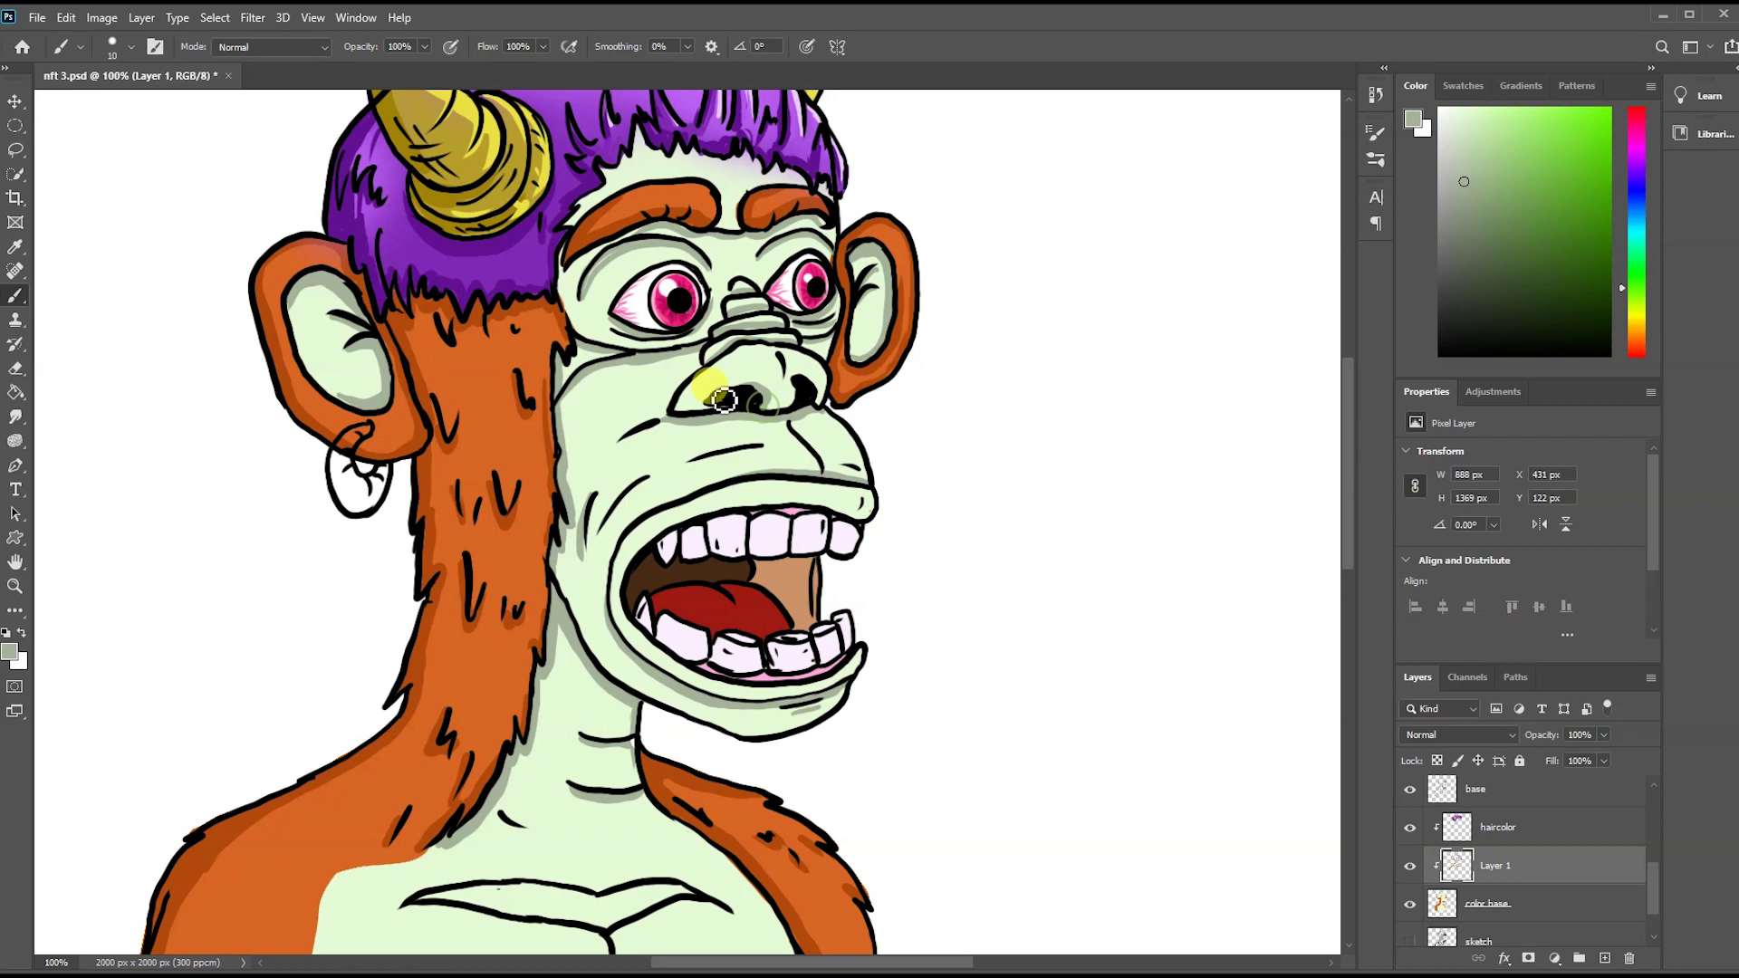
scroll(768, 660, down, 5)
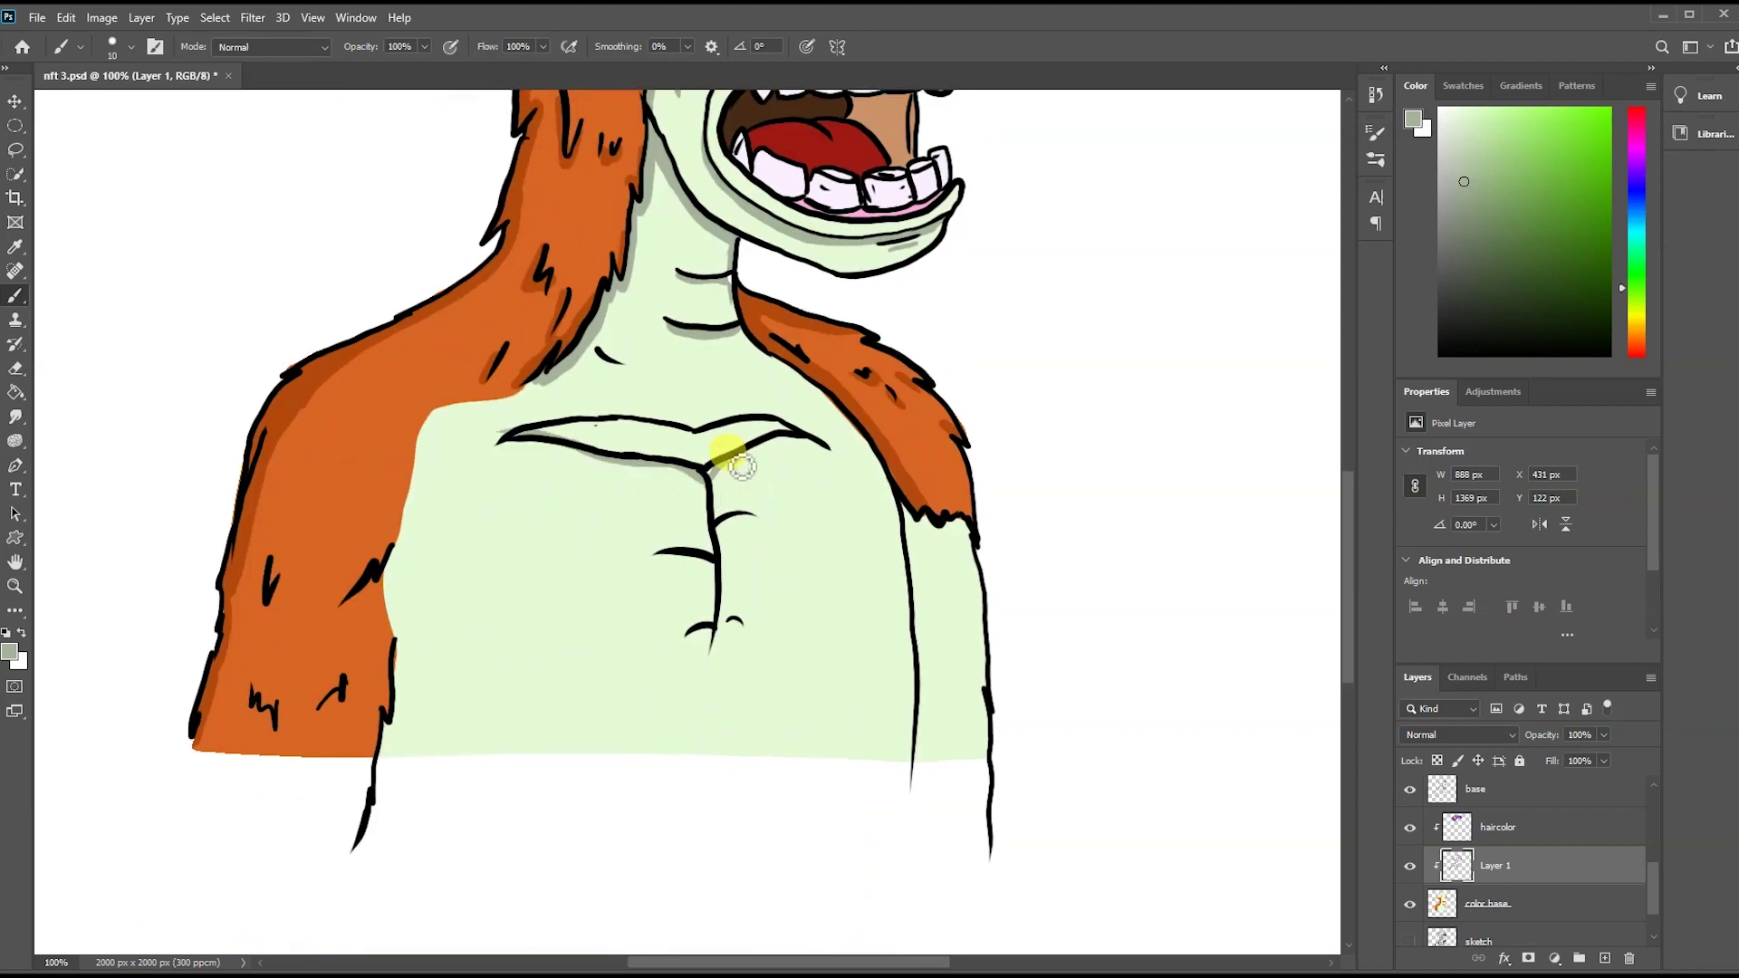
drag(729, 627, 743, 625)
drag(923, 695, 929, 548)
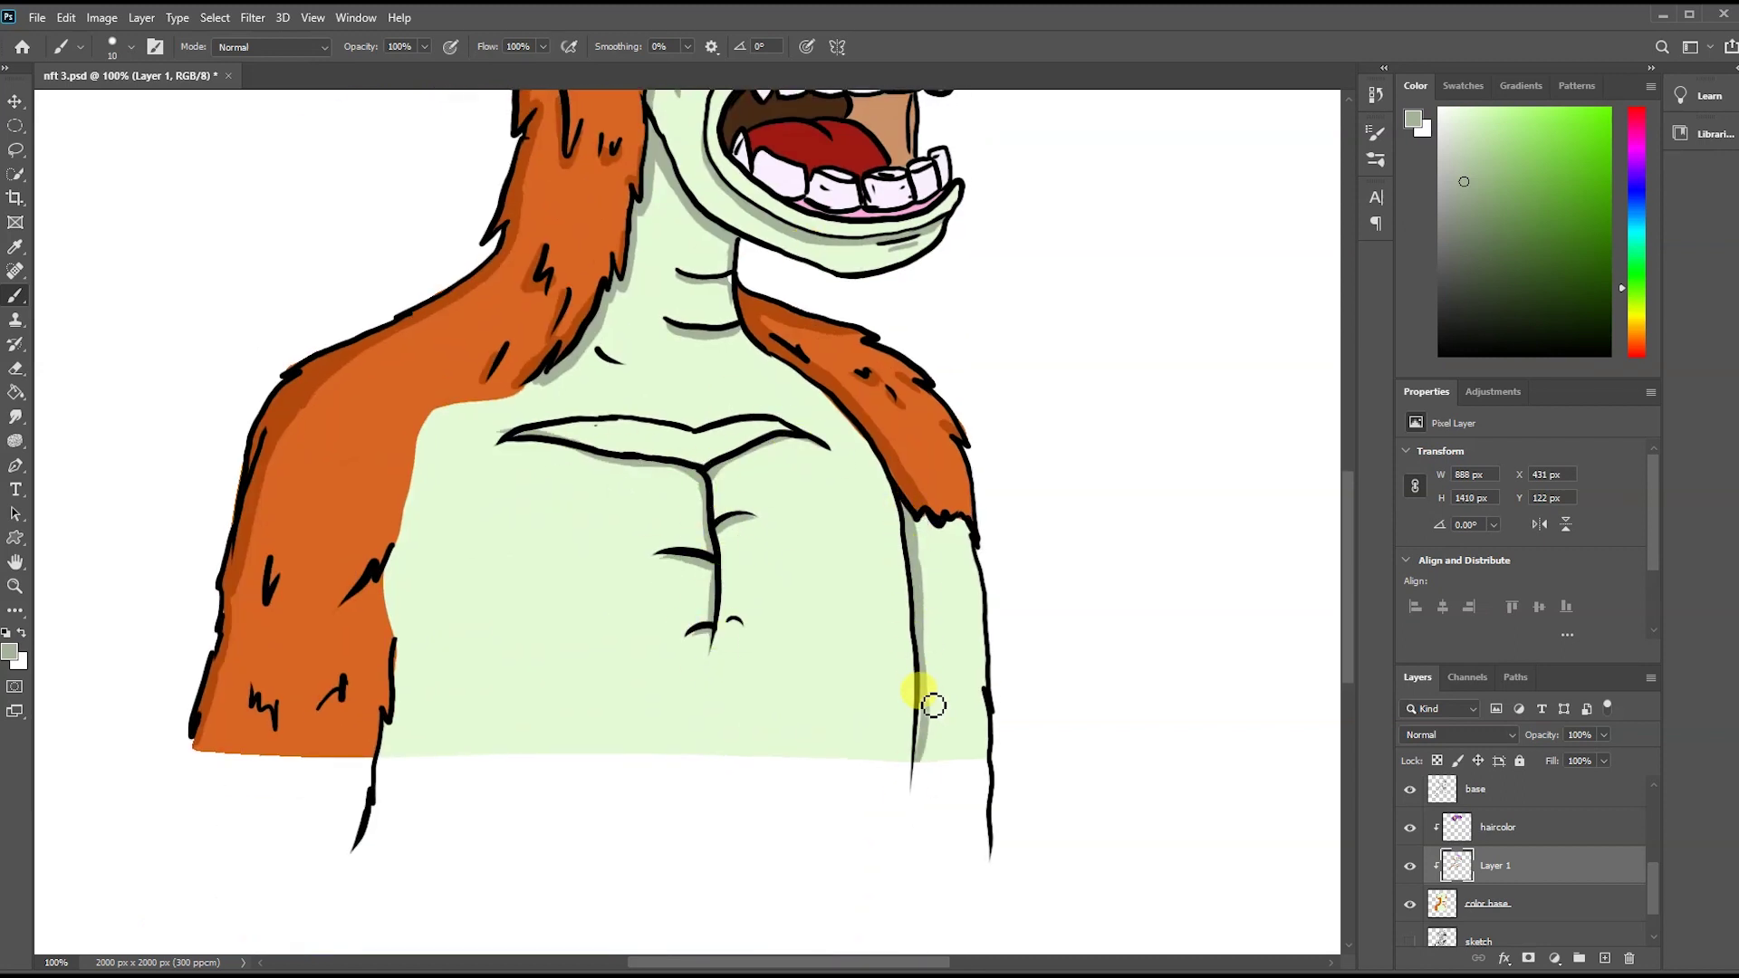
scroll(933, 705, up, 4)
- Add more shading strokes, including along the hair edge and hairline toward the forehead
drag(504, 699, 450, 770)
scroll(450, 770, down, 5)
drag(539, 281, 473, 551)
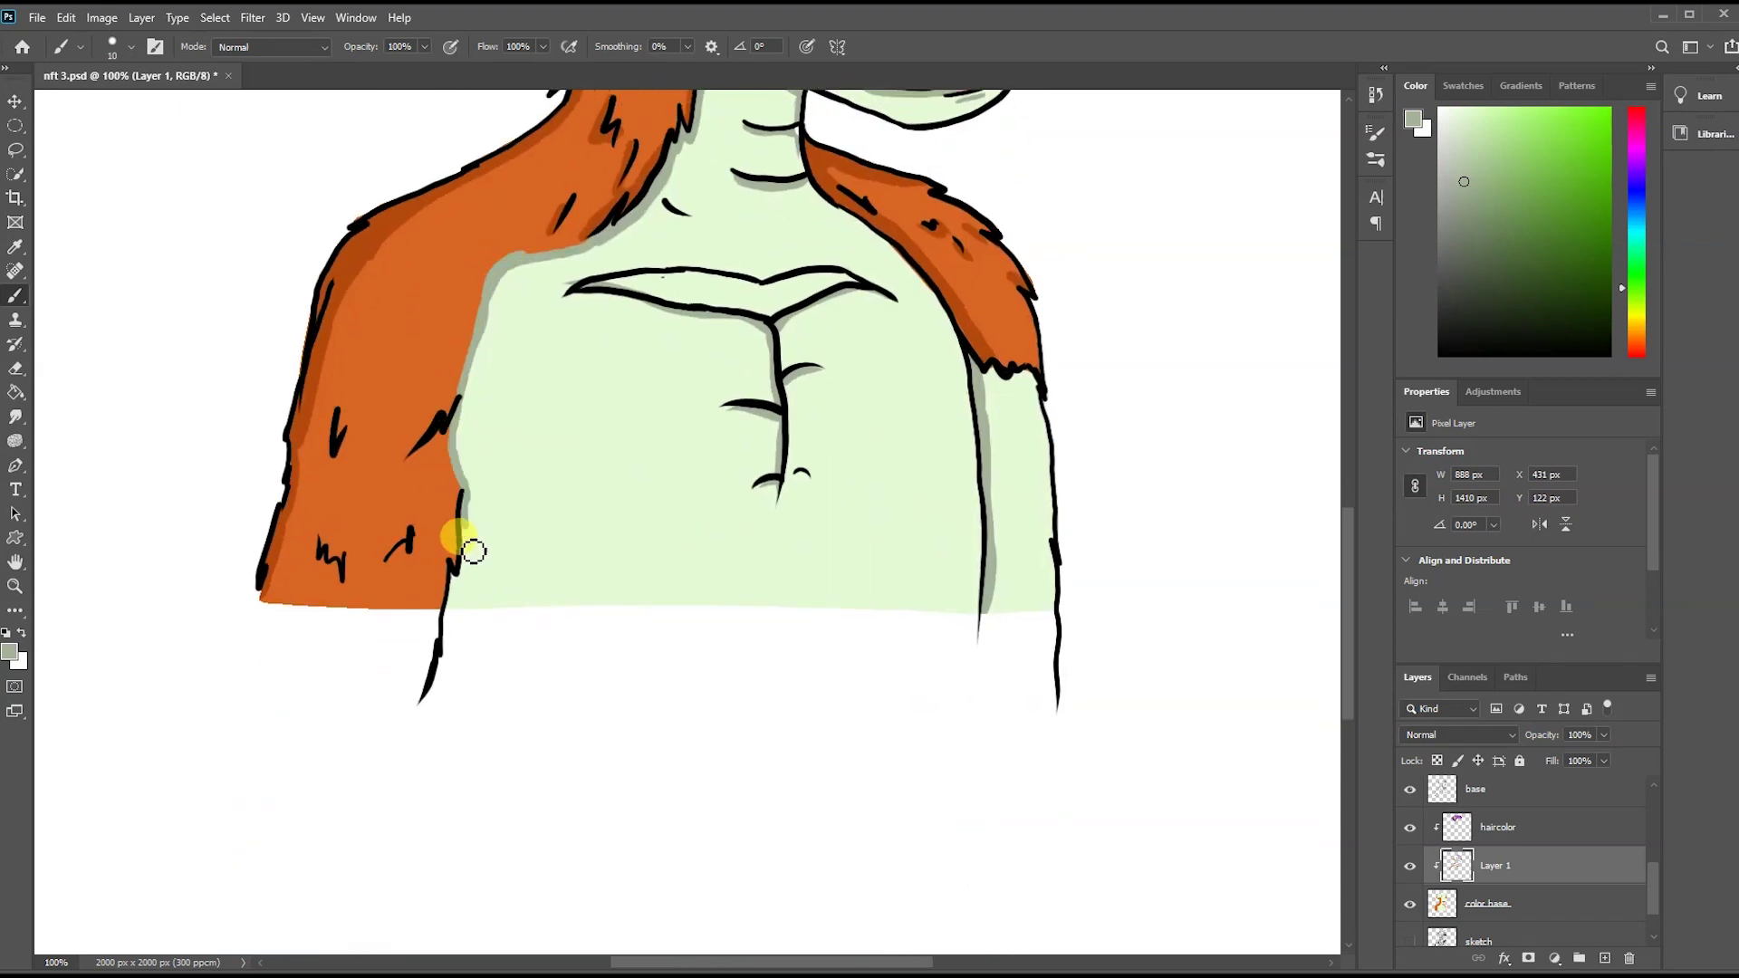
scroll(472, 550, up, 5)
scroll(472, 551, up, 1)
drag(678, 374, 684, 428)
drag(684, 347, 867, 281)
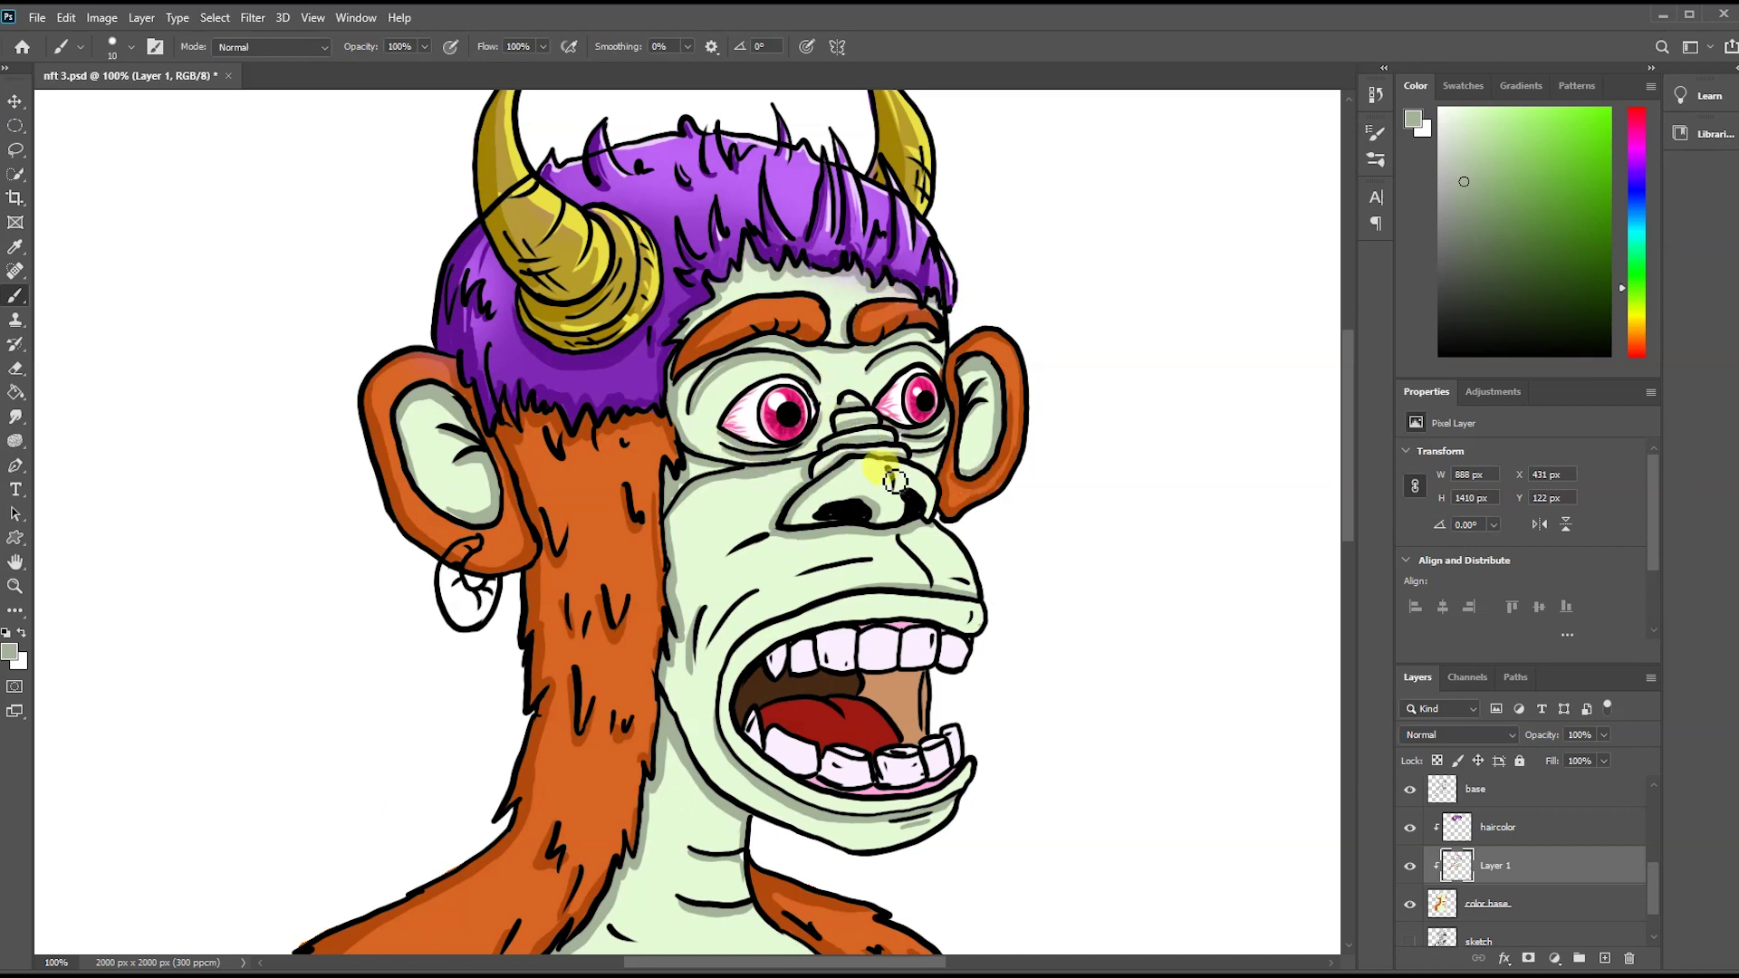
- Lasso around the upper and lower lips, refining along the inner lip
key(l)
key(ctrl+plus)
drag(862, 374, 558, 720)
drag(966, 793, 694, 761)
drag(734, 450, 1042, 426)
drag(541, 585, 527, 513)
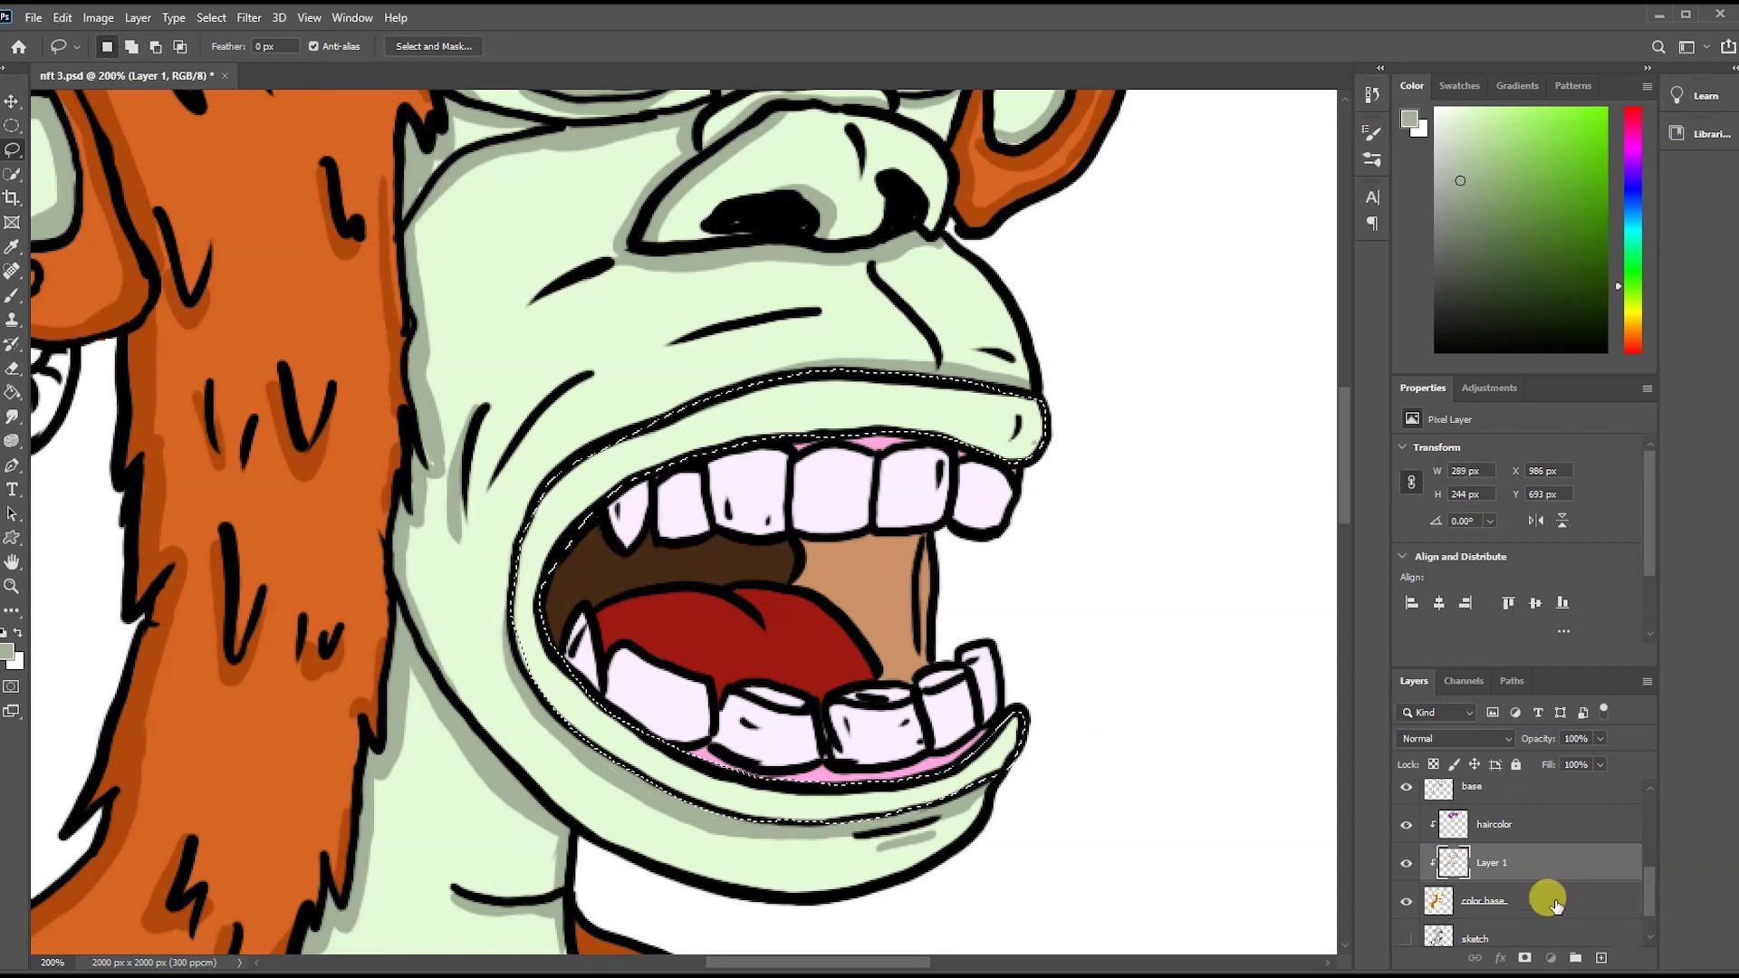
- Fill the lip selection with pale pink on the color base layer
click(1554, 902)
key(ctrl+minus)
key(ctrl+minus)
key(g)
click(1454, 173)
click(760, 485)
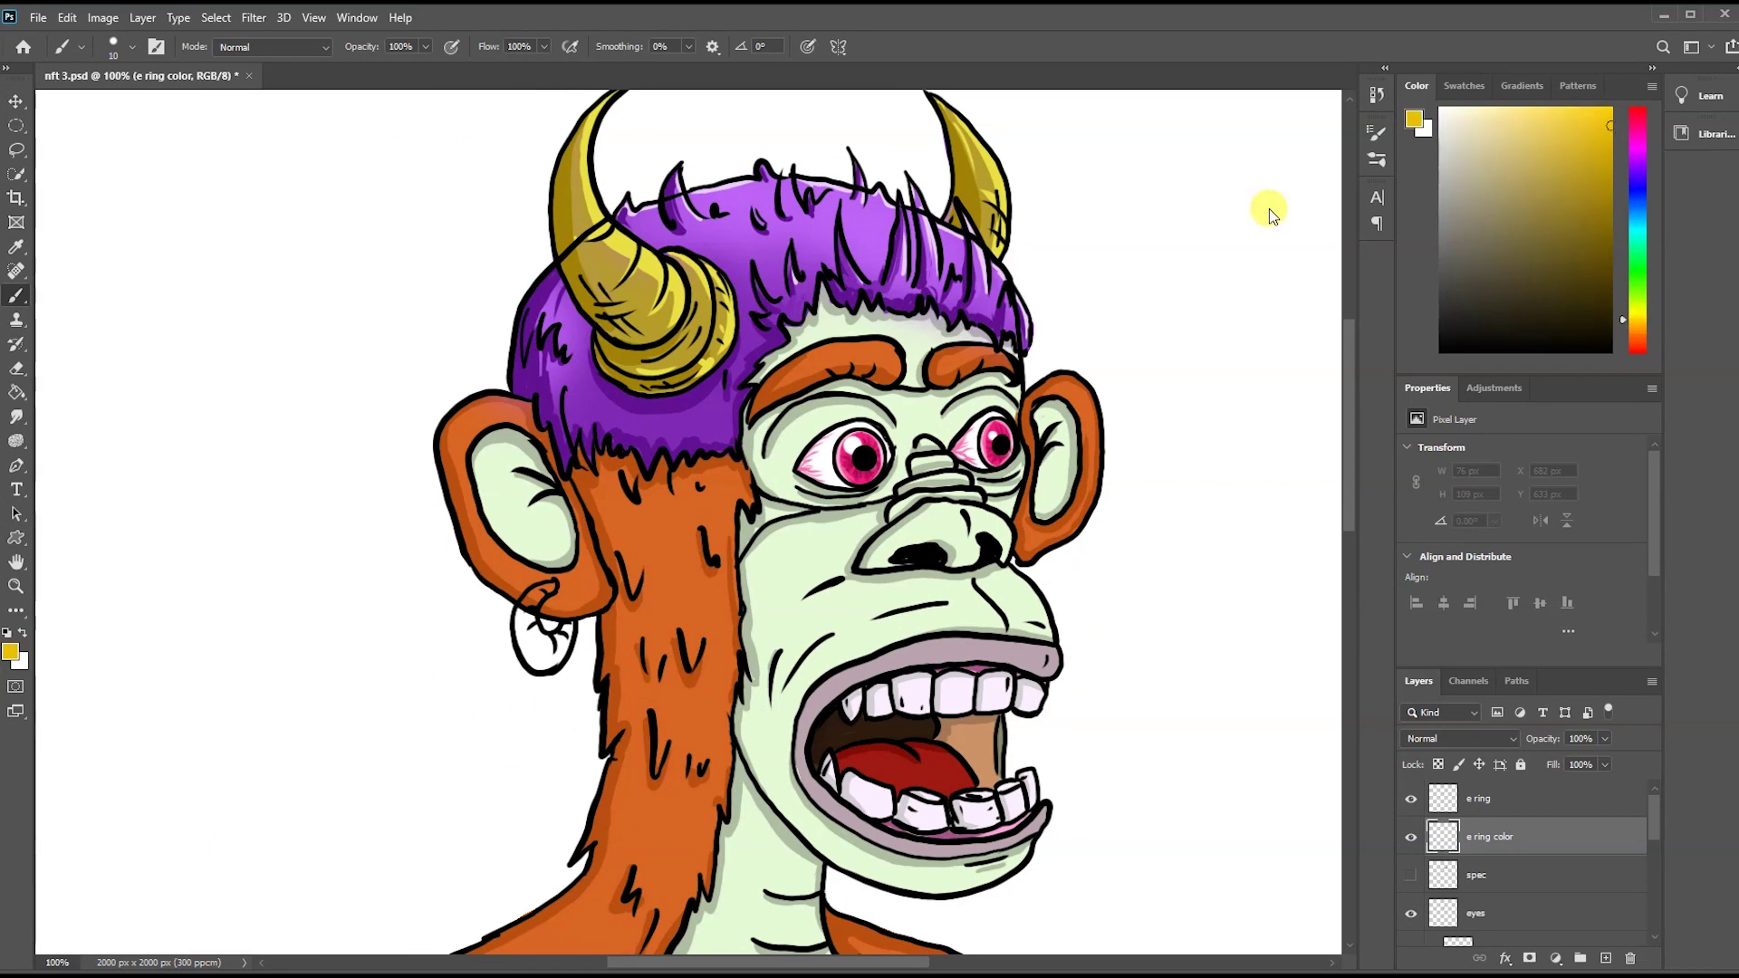
- Paint the earring hoop yellow with dark gold shading and a pale highlight
mouse_move(548, 589)
mouse_down()
mouse_move(525, 634)
mouse_move(570, 665)
mouse_move(559, 634)
mouse_move(574, 640)
mouse_up()
alt+click(560, 634)
mouse_move(540, 580)
mouse_down()
mouse_move(560, 597)
mouse_move(543, 684)
mouse_up()
alt+click(548, 634)
alt+click(552, 625)
alt+click(505, 601)
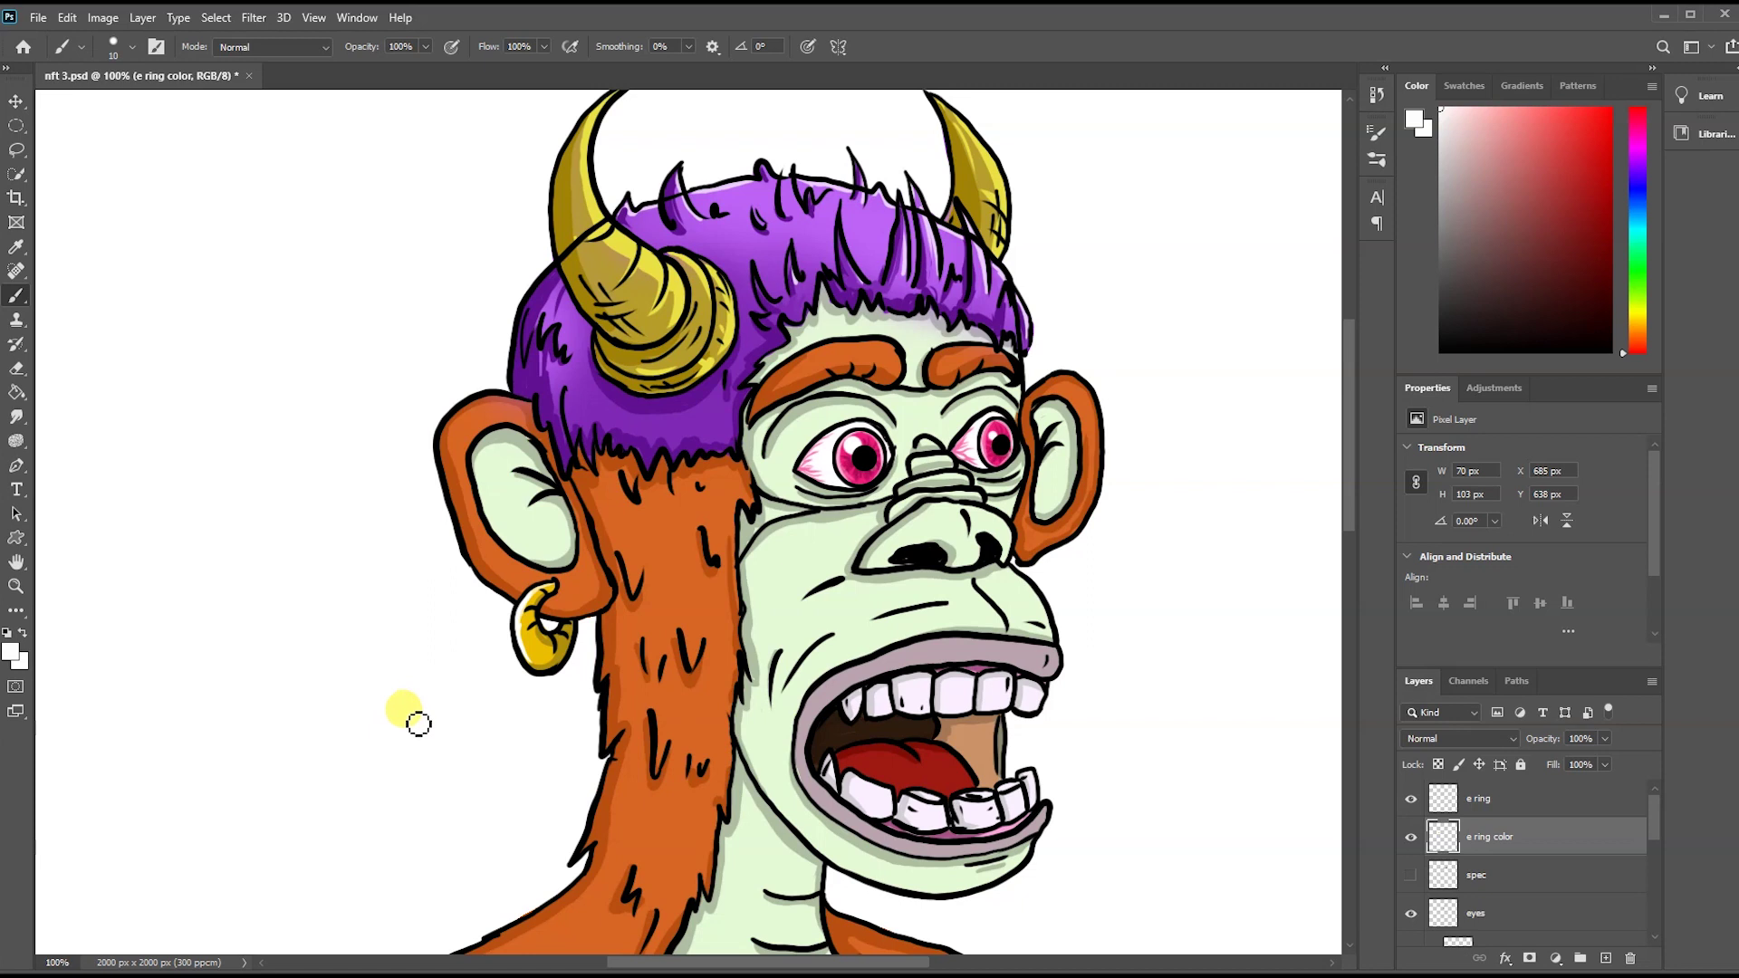
alt+click(534, 649)
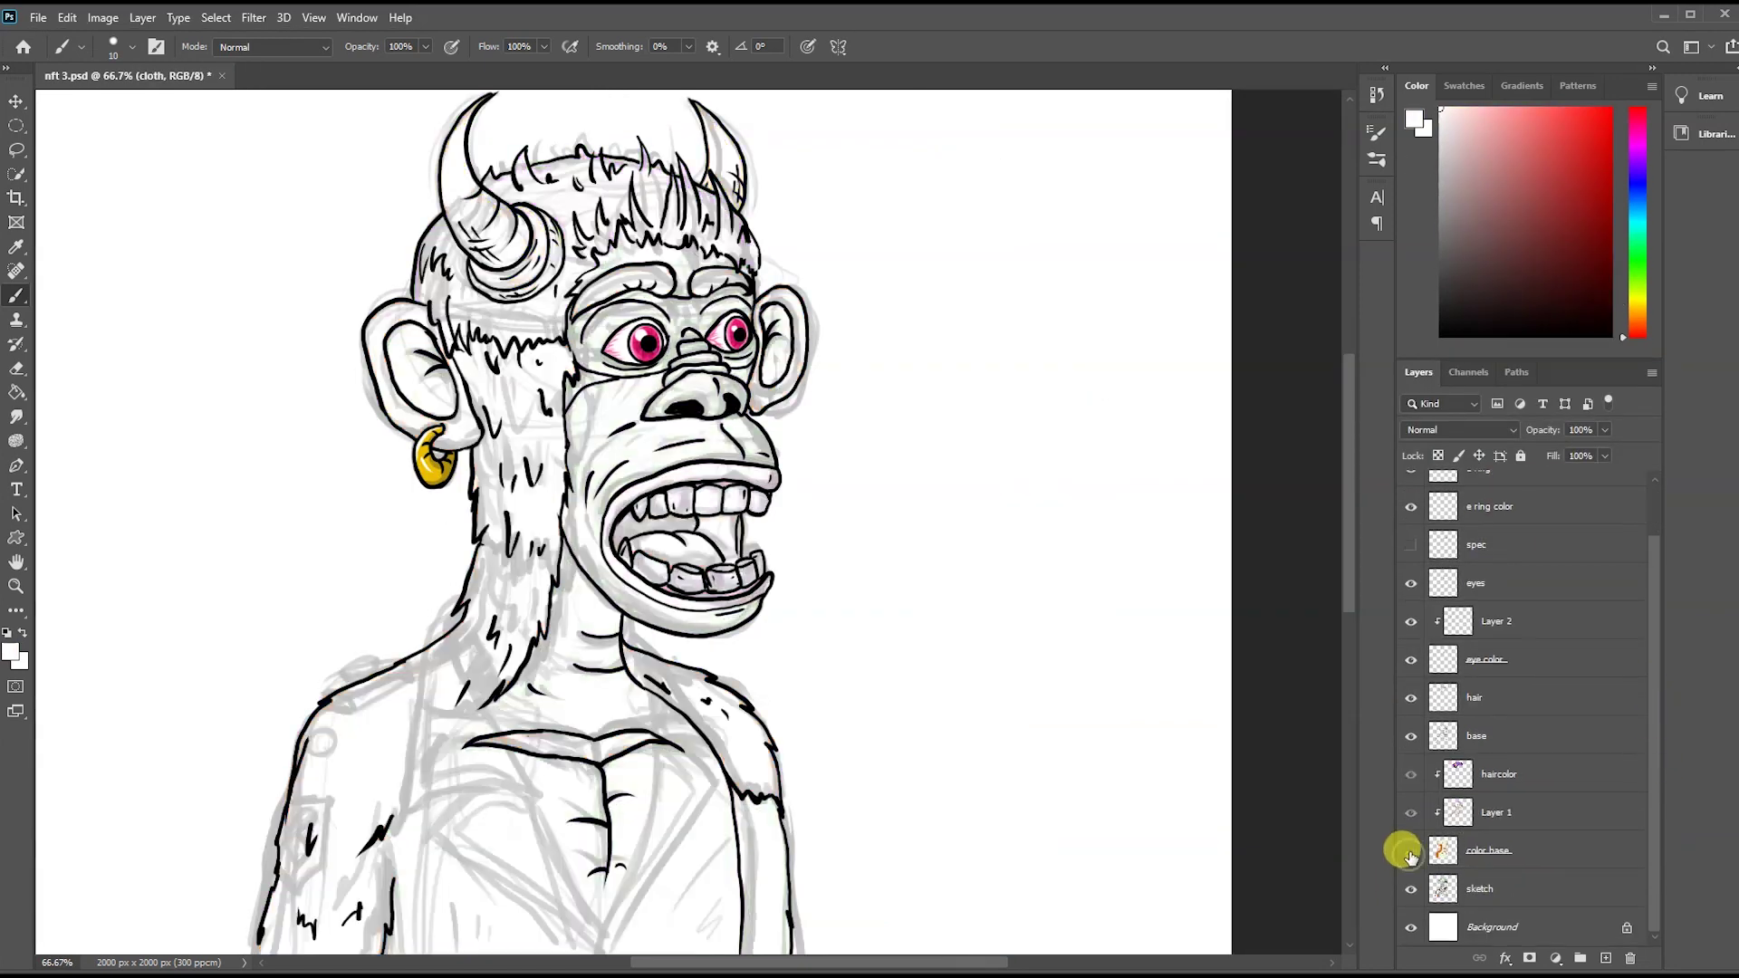
- Ink the left collar, lower lapel, lapel edges and centre front opening in black
drag(462, 620, 529, 781)
mouse_move(453, 608)
mouse_down()
mouse_move(407, 660)
mouse_move(496, 799)
mouse_up()
drag(441, 852, 591, 949)
drag(623, 637, 589, 946)
drag(691, 757, 598, 949)
drag(704, 773, 749, 621)
- Zoom in on the collar and ink the left collar, lower lapel edges and right collar
drag(638, 788, 639, 879)
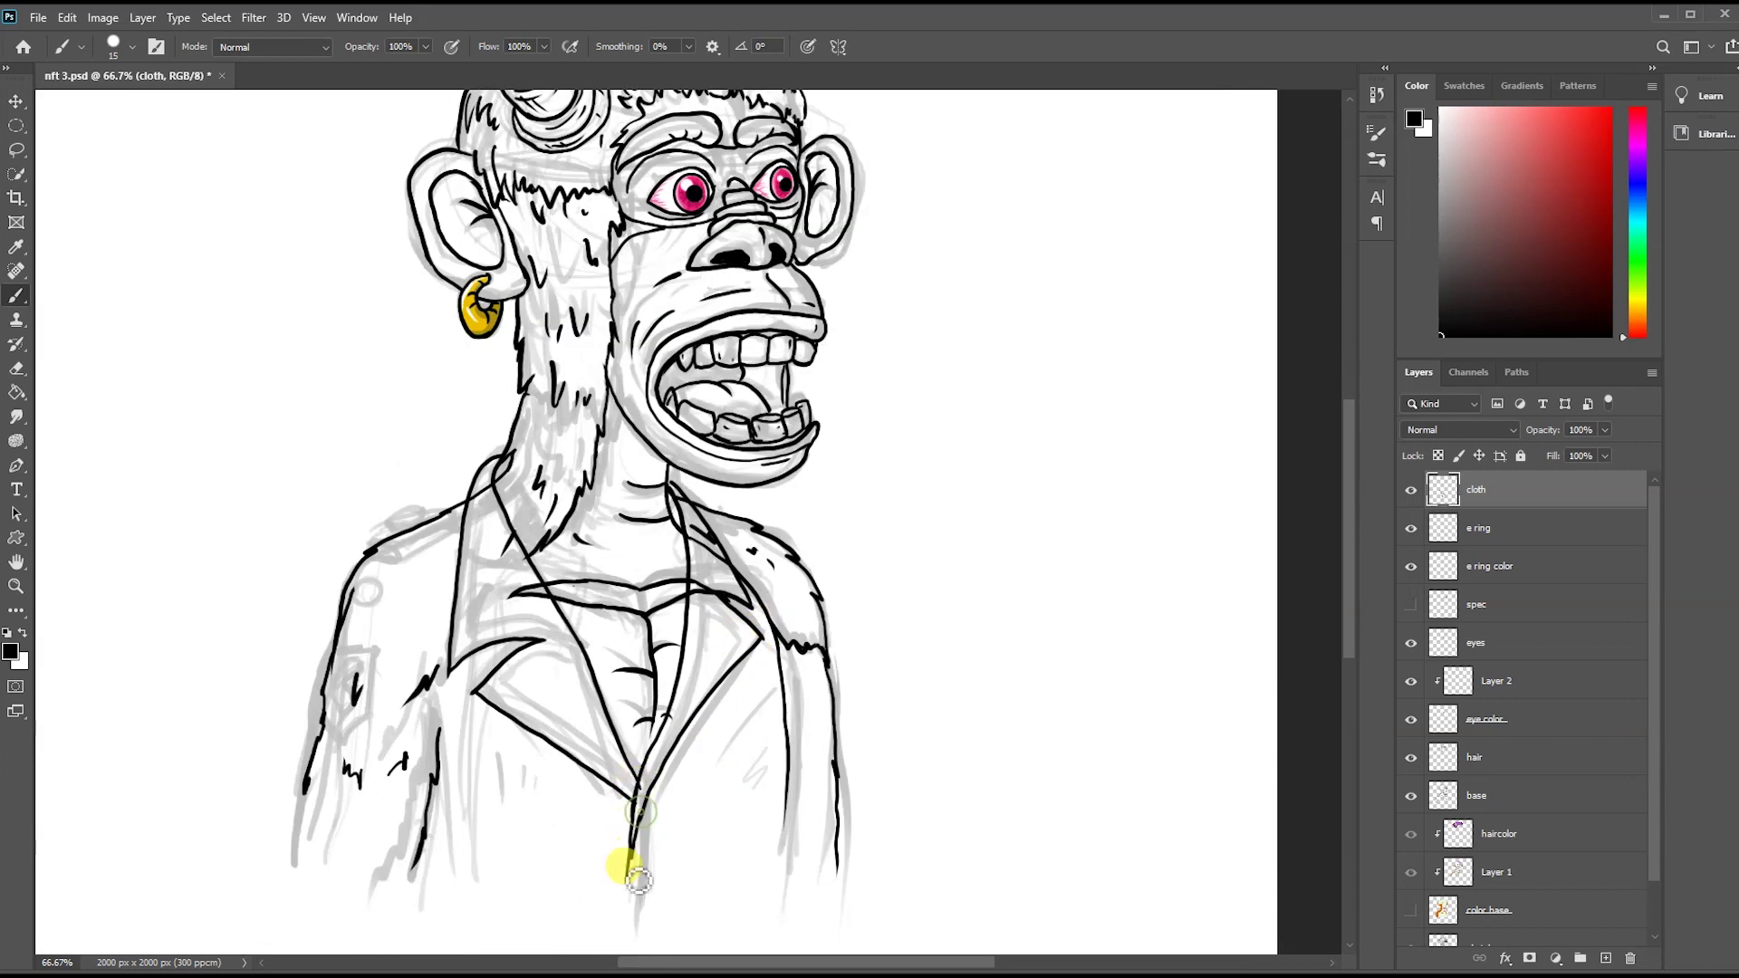
key(ctrl+plus)
mouse_move(657, 398)
mouse_down()
mouse_move(625, 434)
mouse_move(633, 653)
mouse_move(725, 666)
mouse_up()
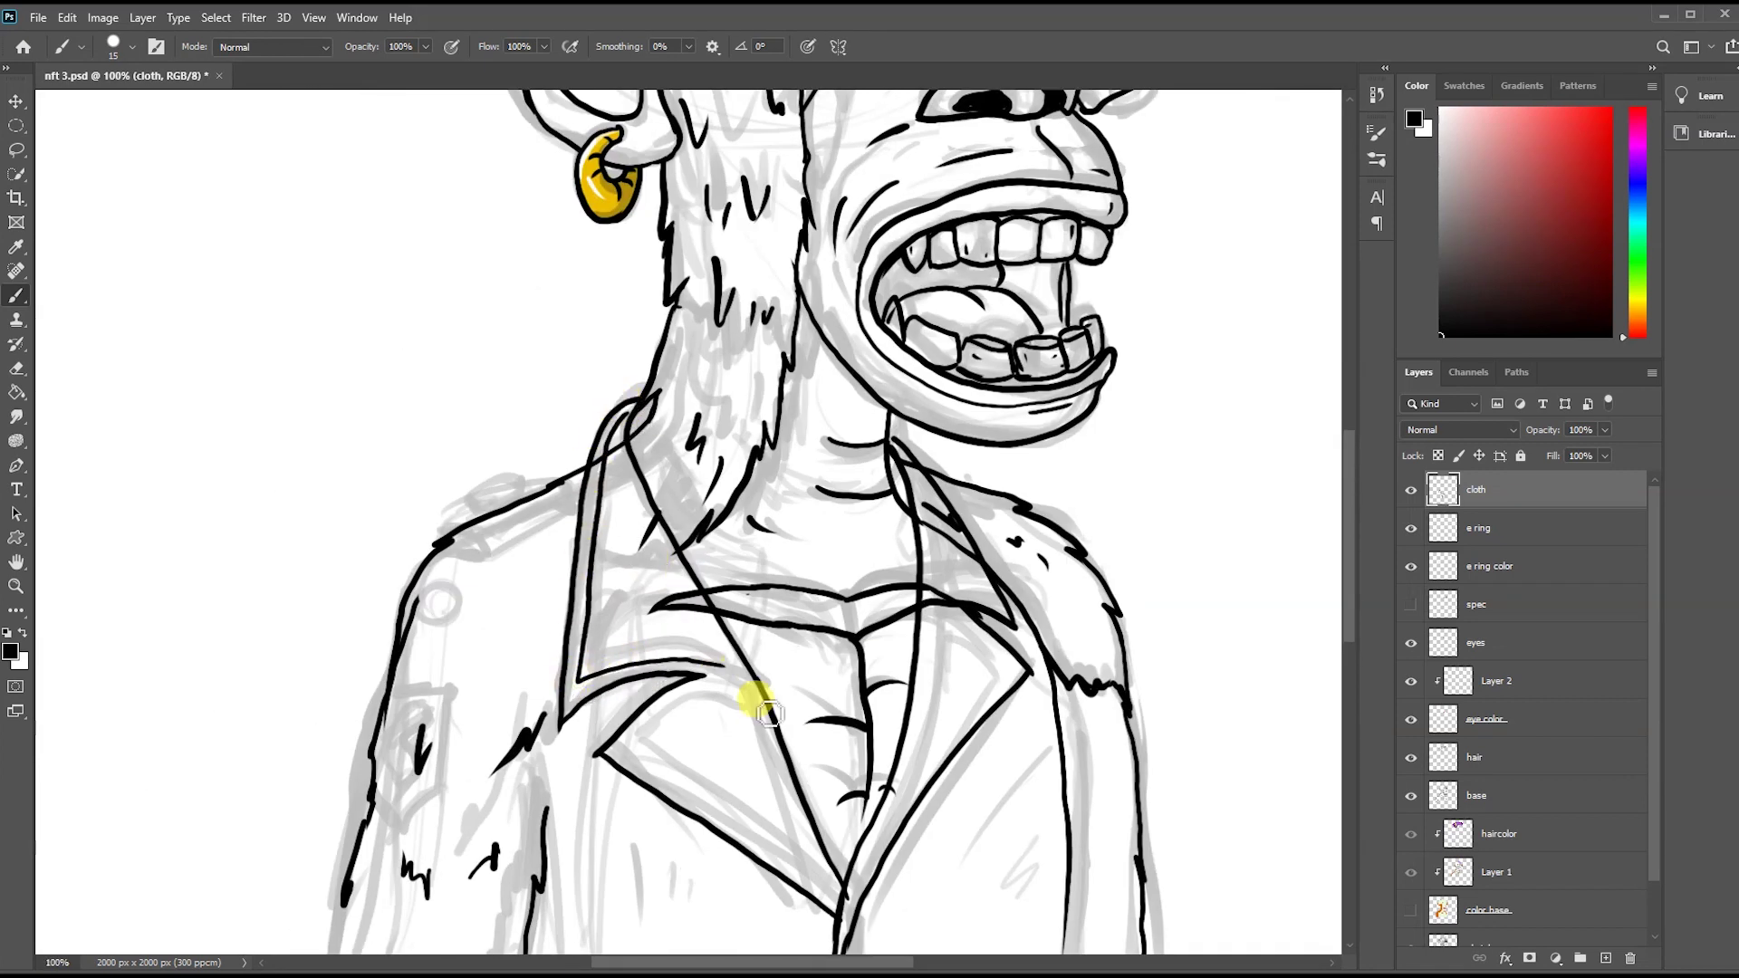
drag(638, 762, 691, 797)
drag(625, 747, 837, 901)
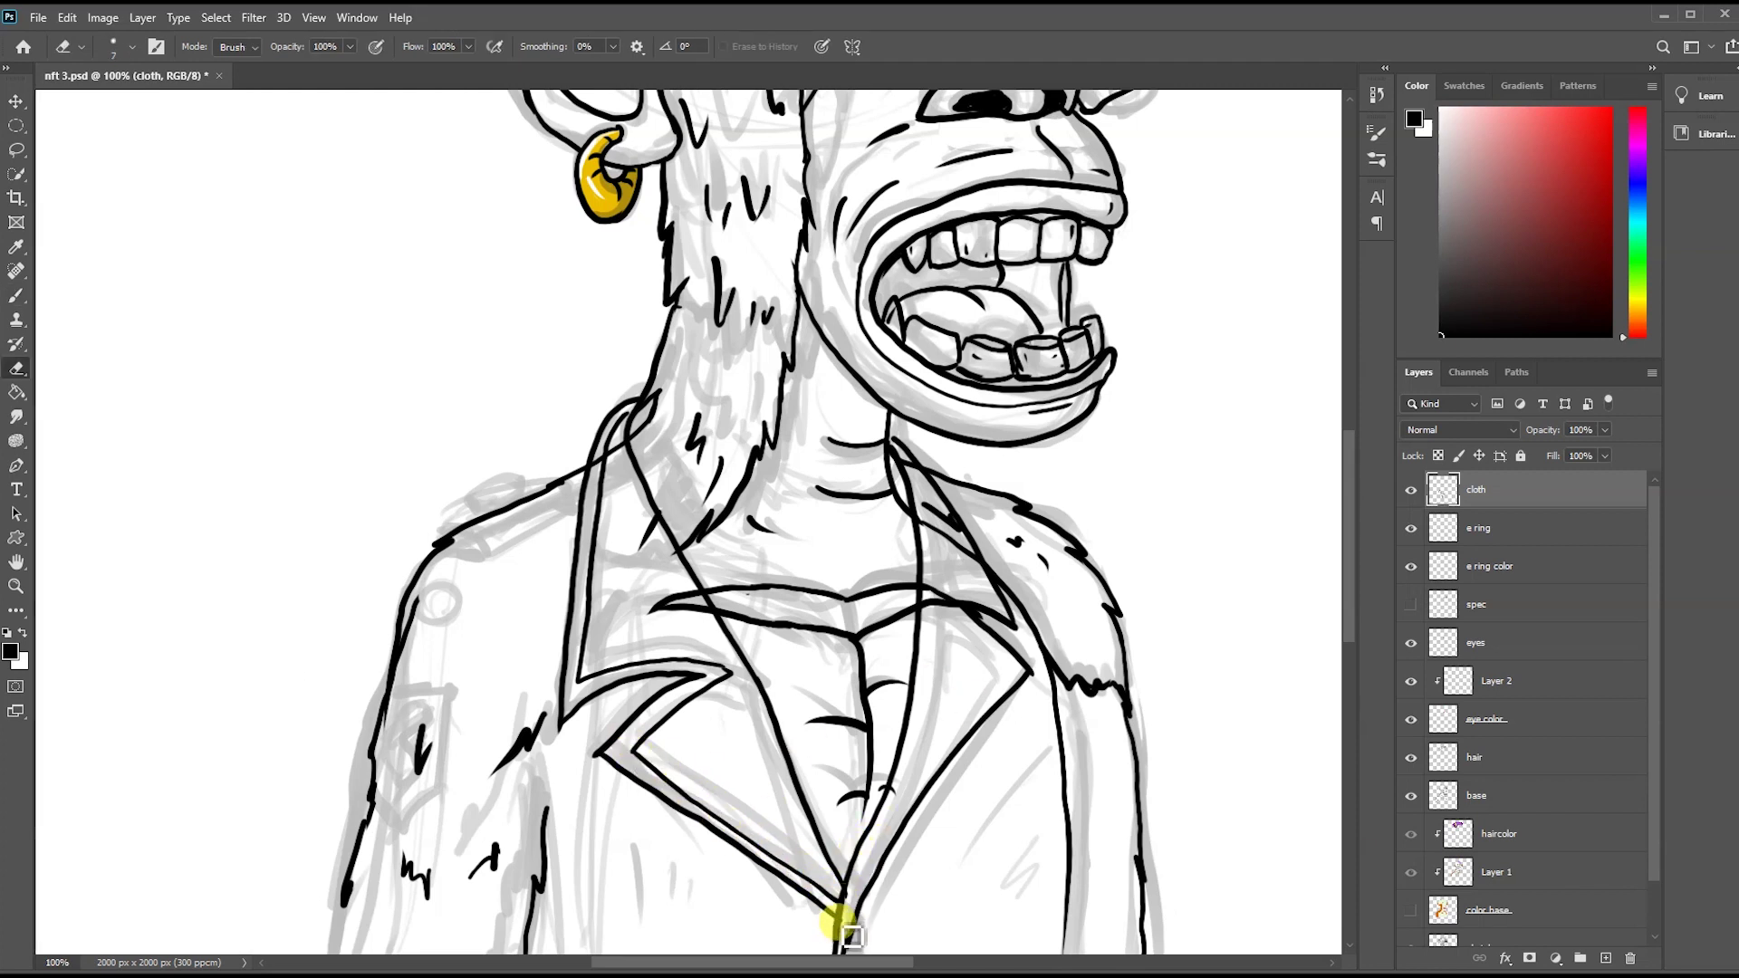
mouse_move(886, 433)
mouse_down()
mouse_move(1003, 615)
mouse_move(851, 866)
mouse_move(841, 933)
mouse_up()
- Outline both shoulders and arms, then refine the right lapel and left collar tip with a smaller brush
mouse_move(605, 440)
mouse_down()
mouse_move(555, 458)
mouse_move(344, 883)
mouse_up()
mouse_move(922, 470)
mouse_down()
mouse_move(1106, 574)
mouse_move(1145, 710)
mouse_up()
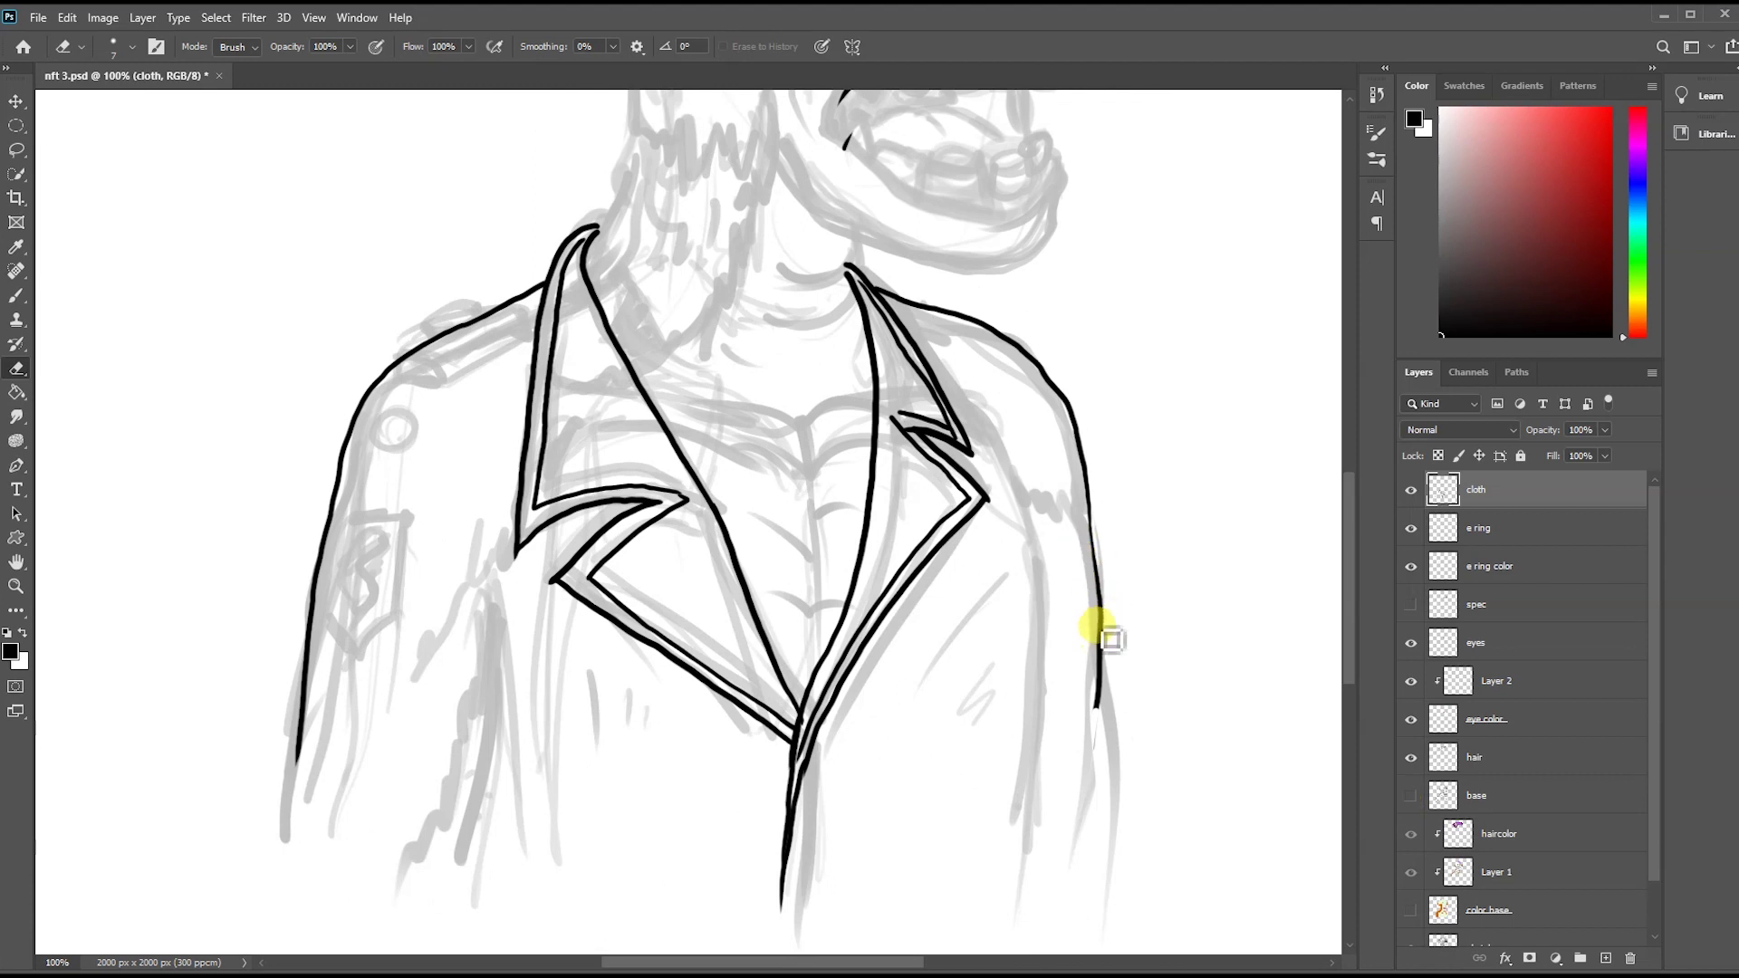
key(b)
drag(1089, 521, 1118, 874)
drag(490, 638, 472, 905)
drag(1040, 564, 1014, 892)
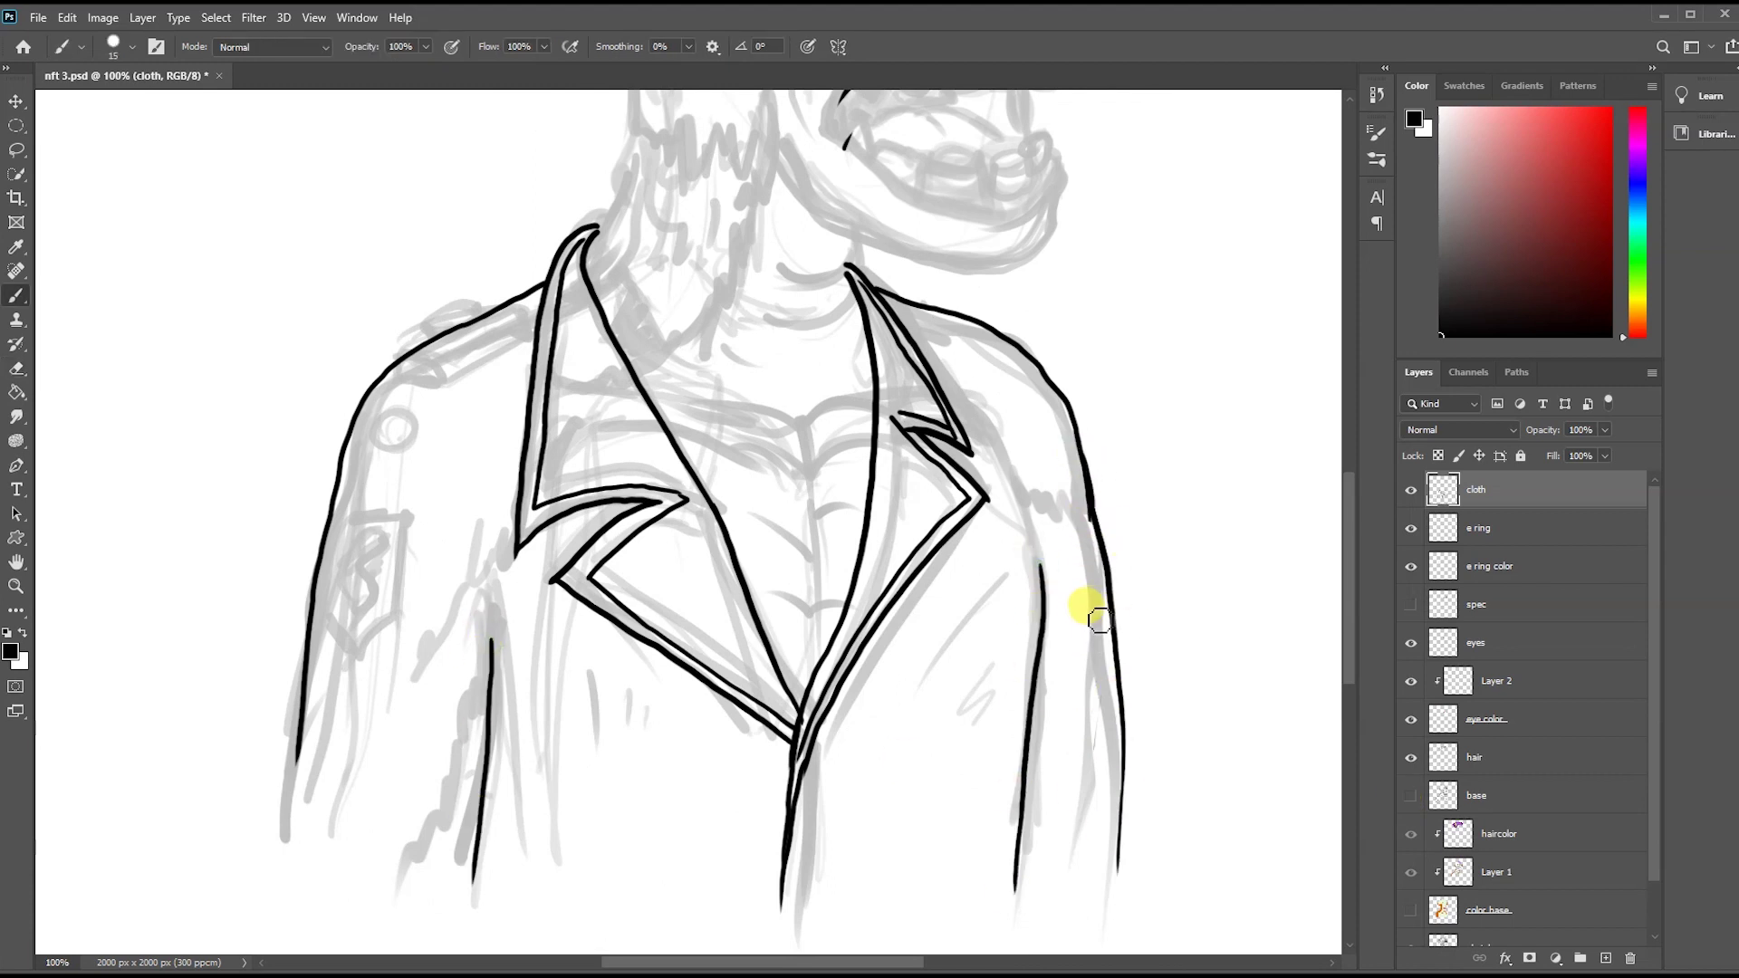
mouse_move(930, 388)
mouse_down()
mouse_move(933, 425)
mouse_move(886, 318)
mouse_up()
key(bracketleft)
key(bracketleft)
drag(566, 277, 604, 239)
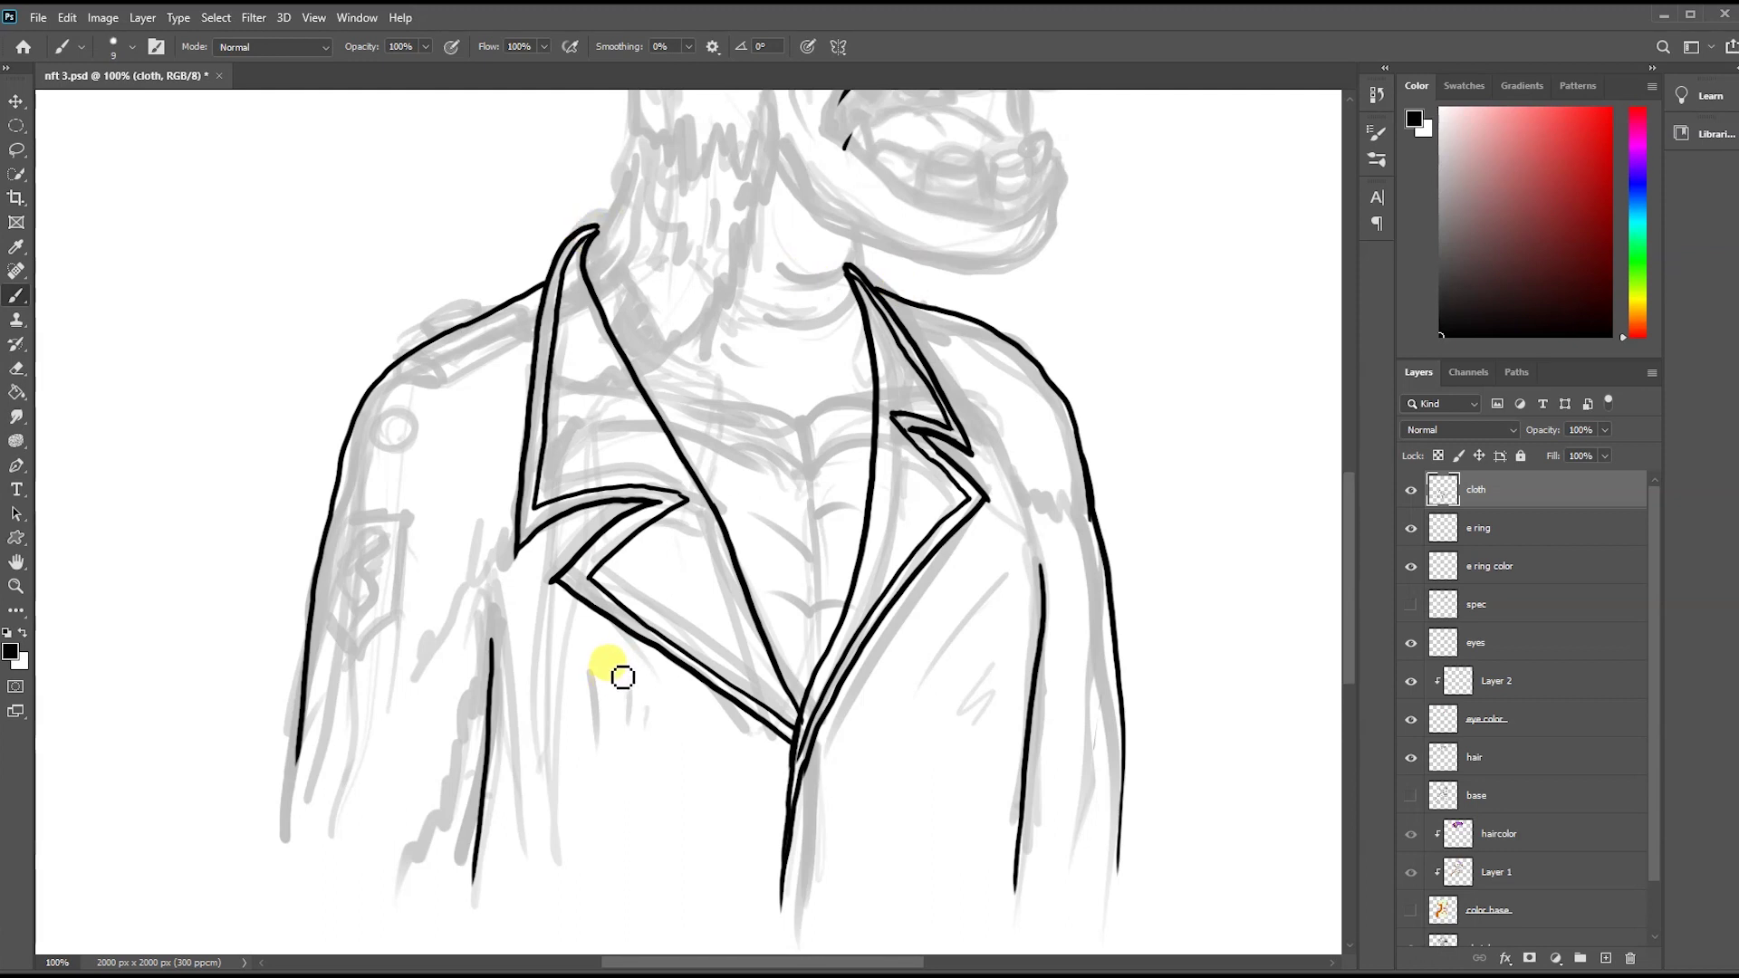
- Draw the left shoulder epaulette and a badge pocket on the left sleeve
drag(435, 371, 530, 306)
drag(404, 341, 539, 331)
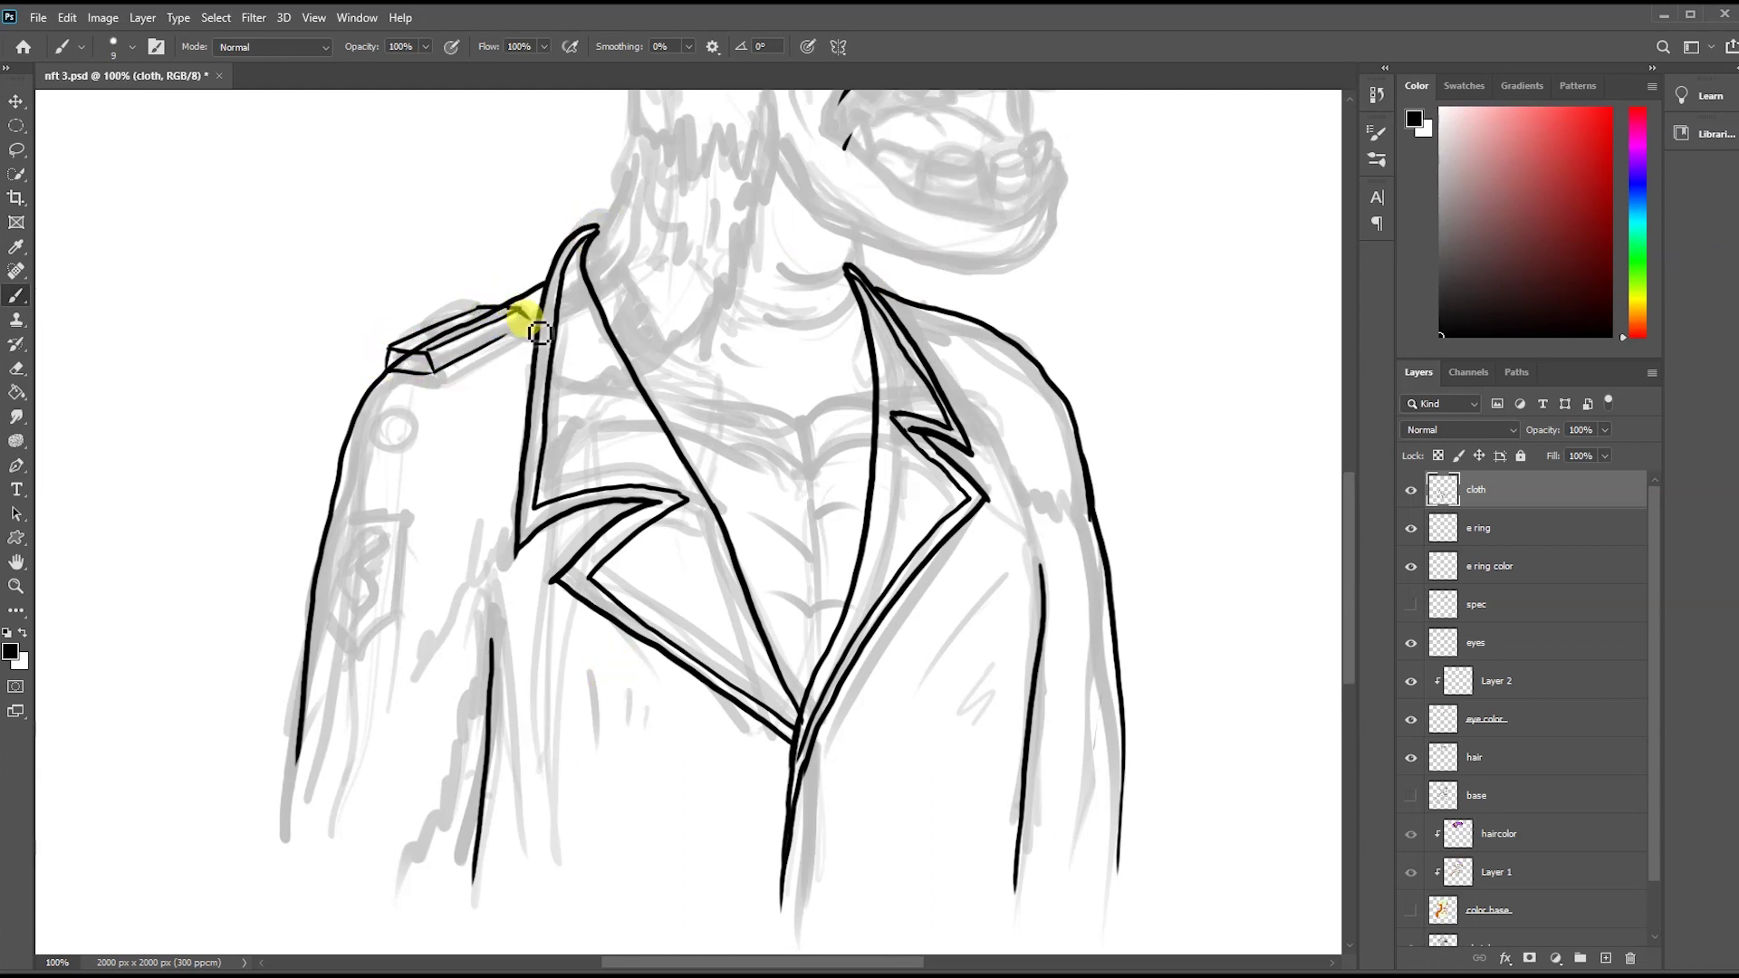
mouse_move(343, 580)
mouse_down()
mouse_move(407, 543)
mouse_move(362, 532)
mouse_move(373, 559)
mouse_up()
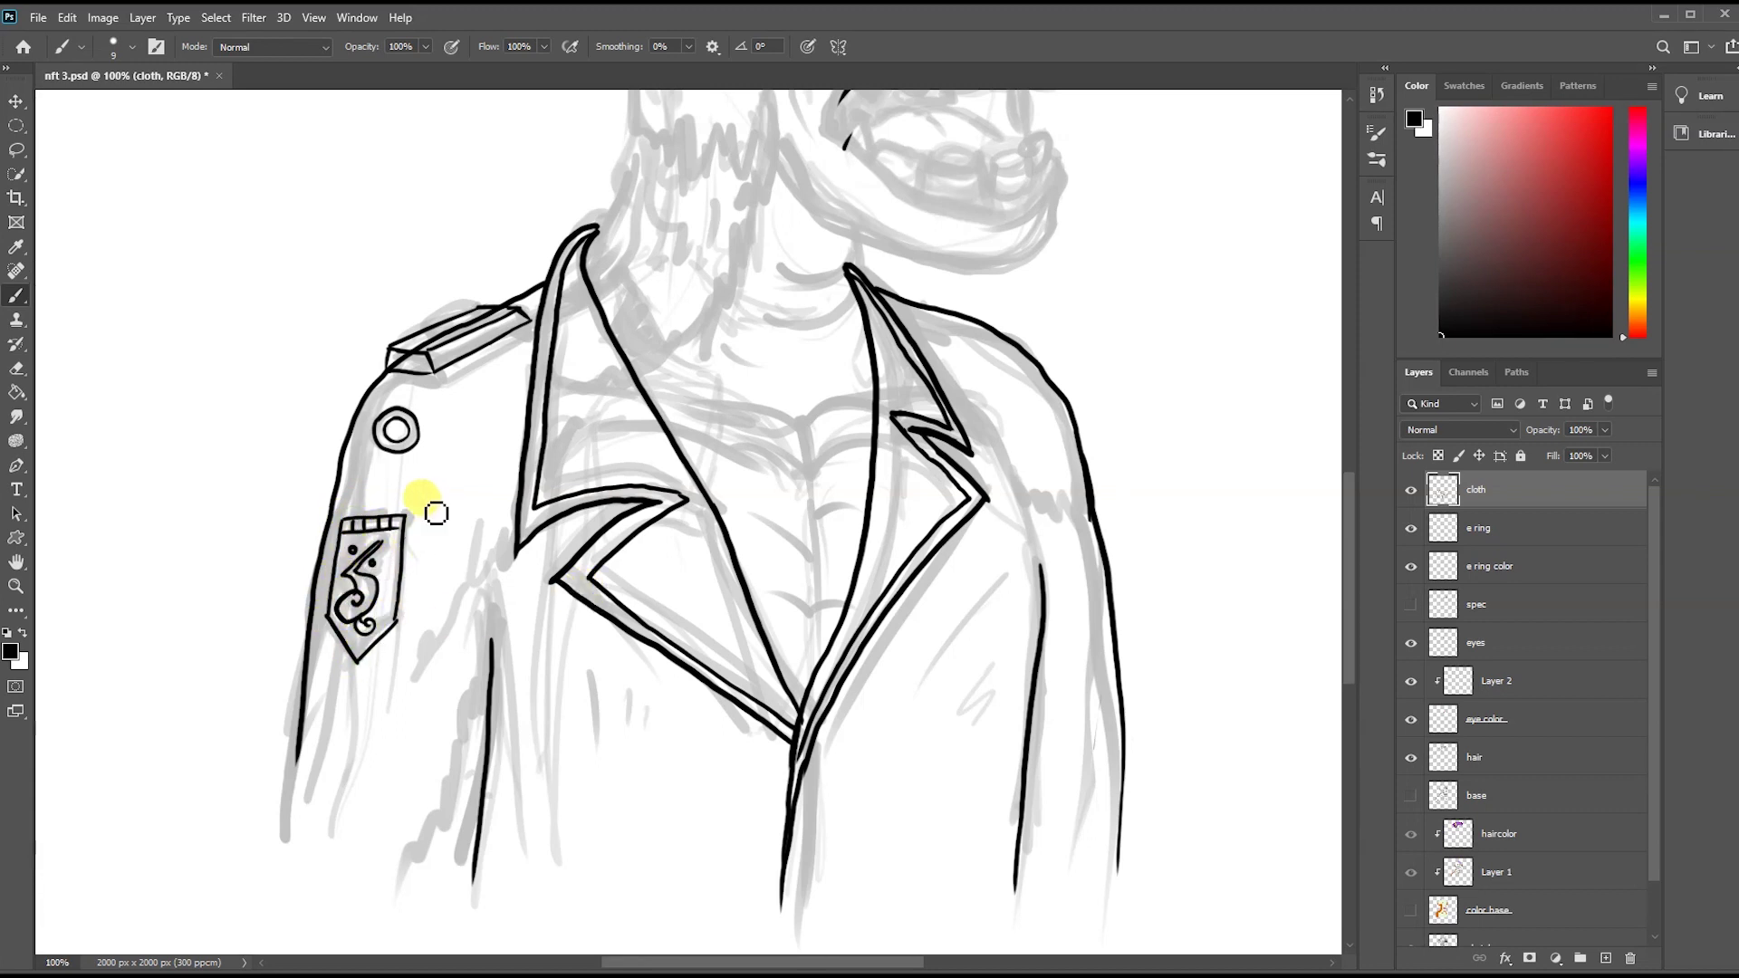
- Ink a row of cone spikes down the collar
drag(587, 354, 634, 319)
drag(602, 377, 626, 341)
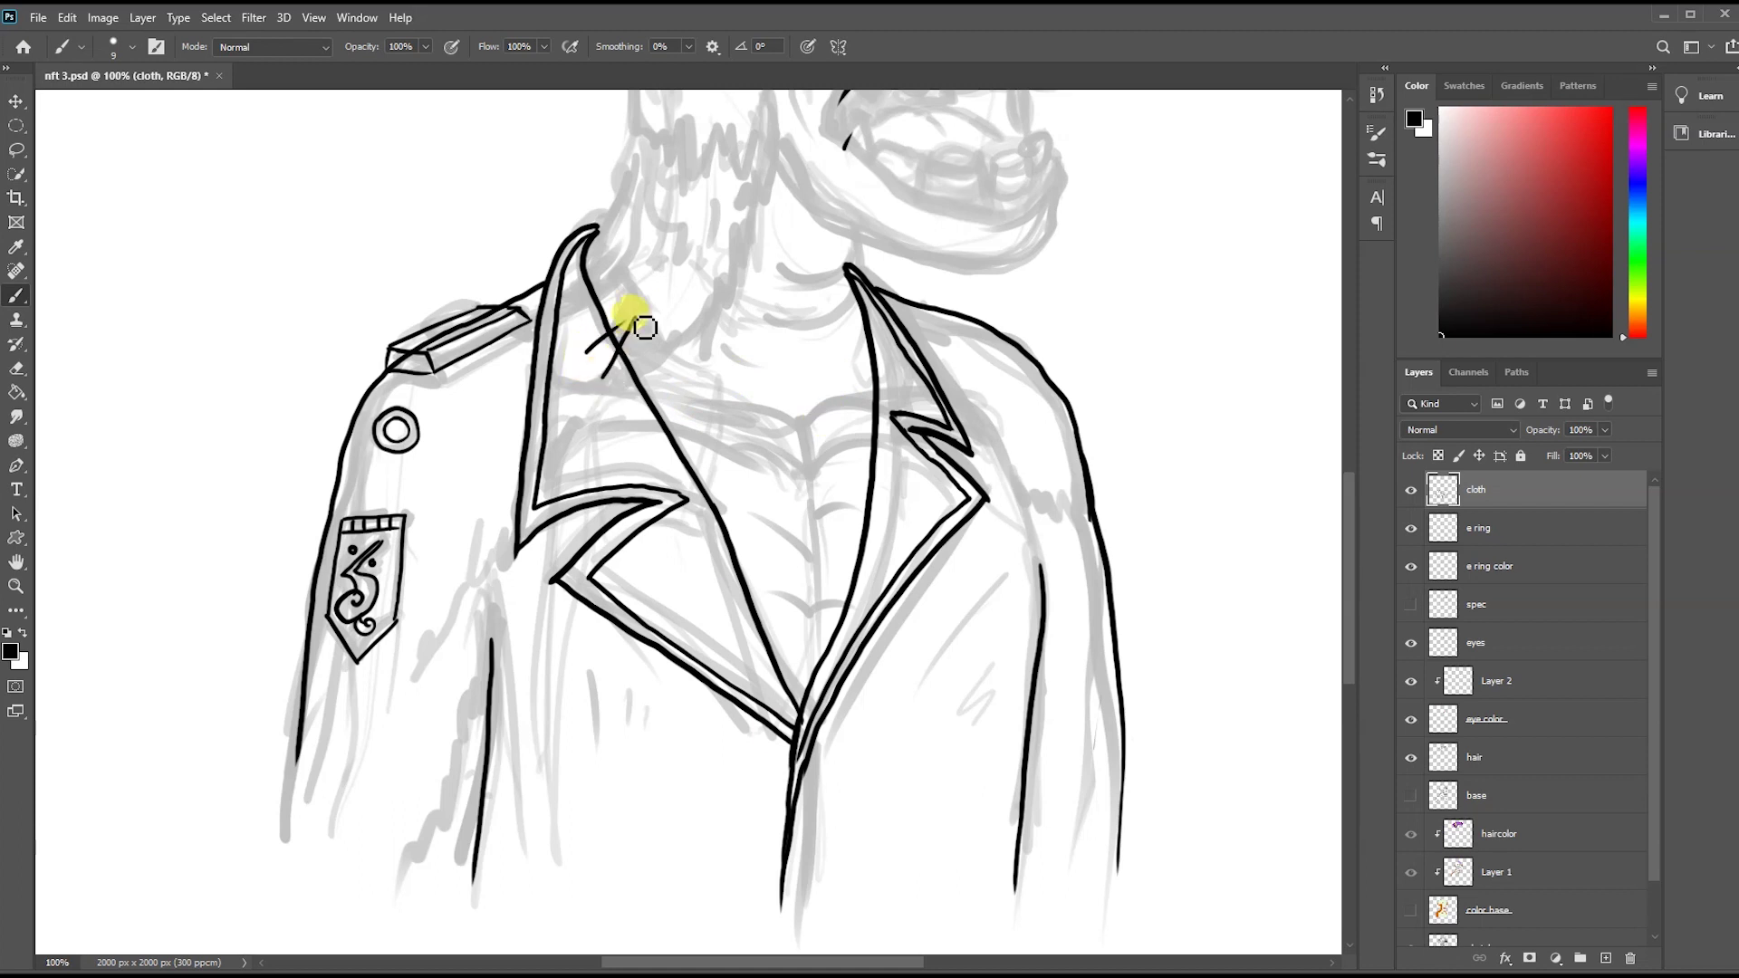
drag(674, 460, 713, 421)
drag(695, 563, 740, 506)
drag(683, 544, 738, 507)
drag(739, 597, 772, 569)
drag(772, 571, 740, 615)
- Erase stray lines across the epaulette and add dashed bases around the collar spikes
click(16, 368)
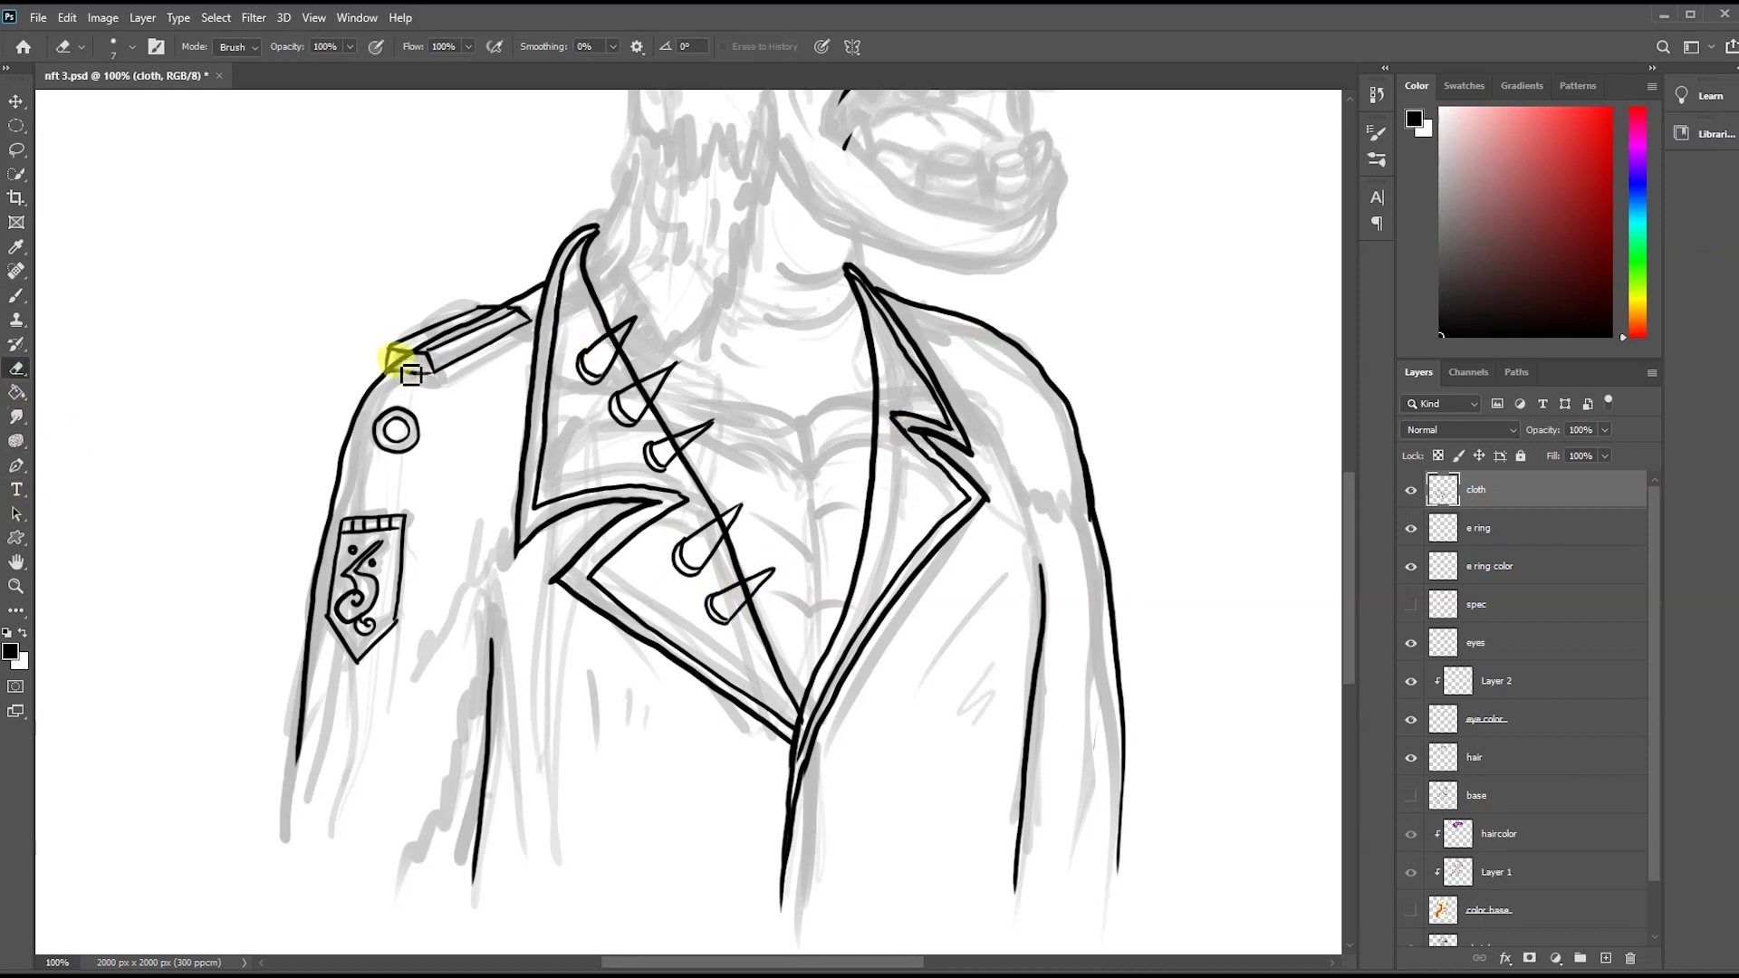
drag(431, 357, 520, 313)
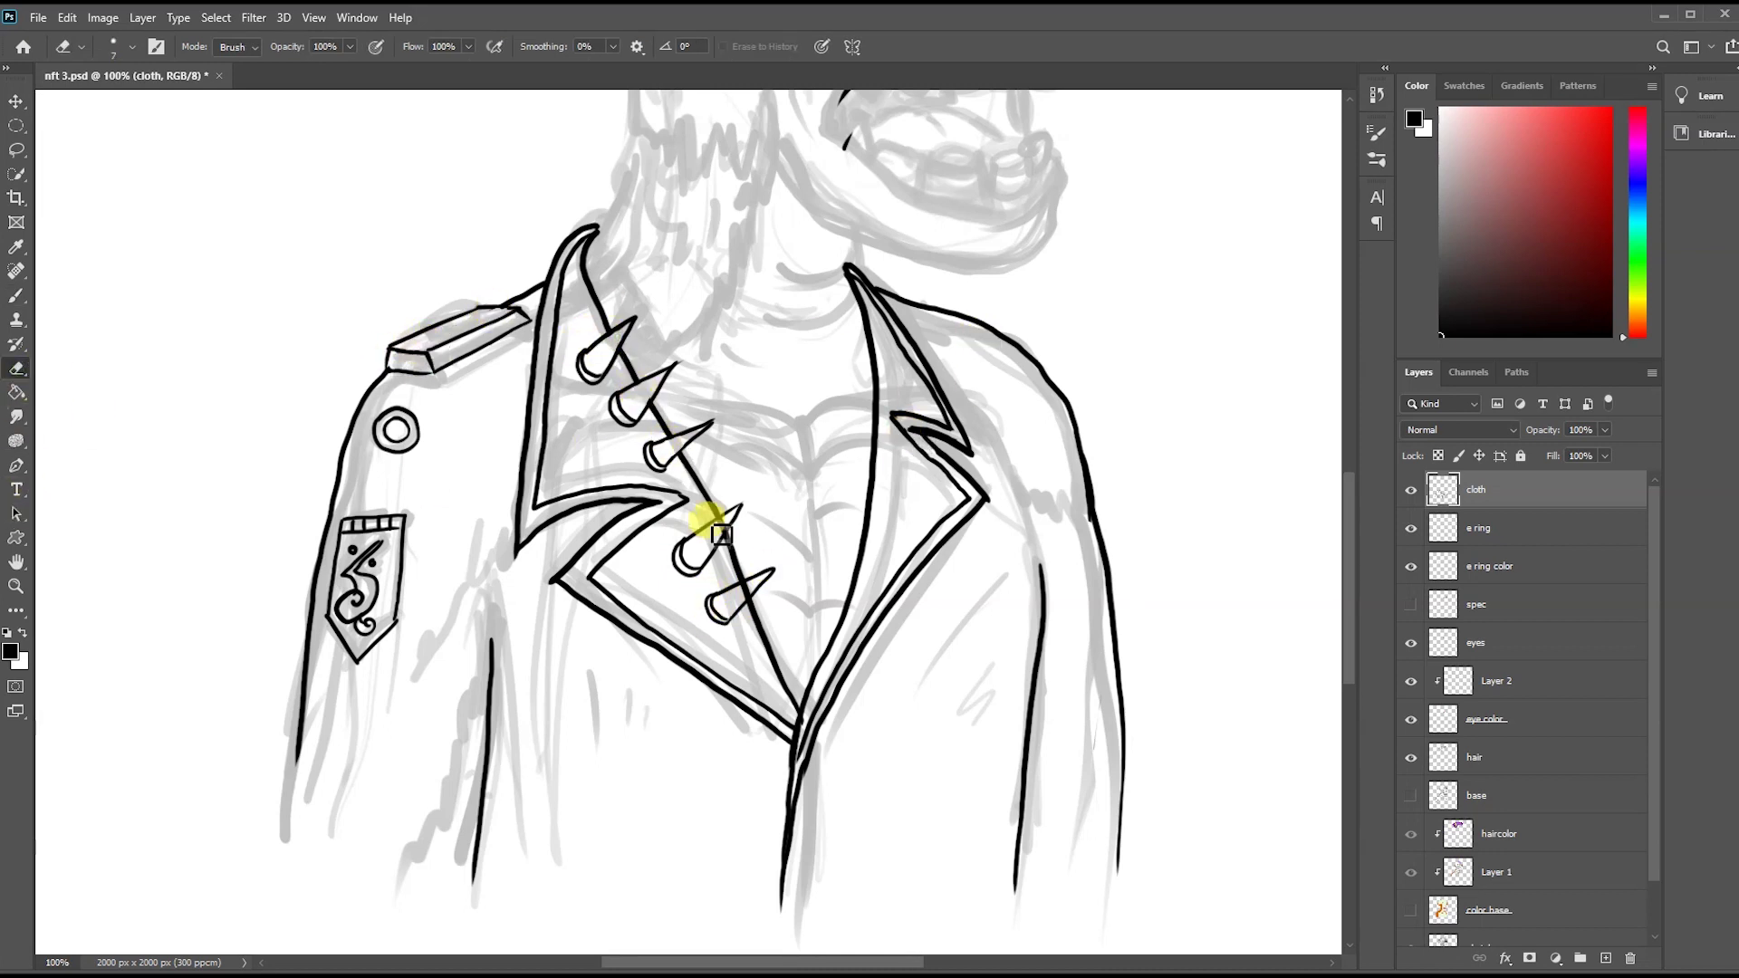
key(b)
drag(621, 397, 667, 478)
drag(693, 575, 717, 612)
mouse_move(570, 341)
mouse_down()
mouse_move(579, 385)
mouse_move(656, 448)
mouse_up()
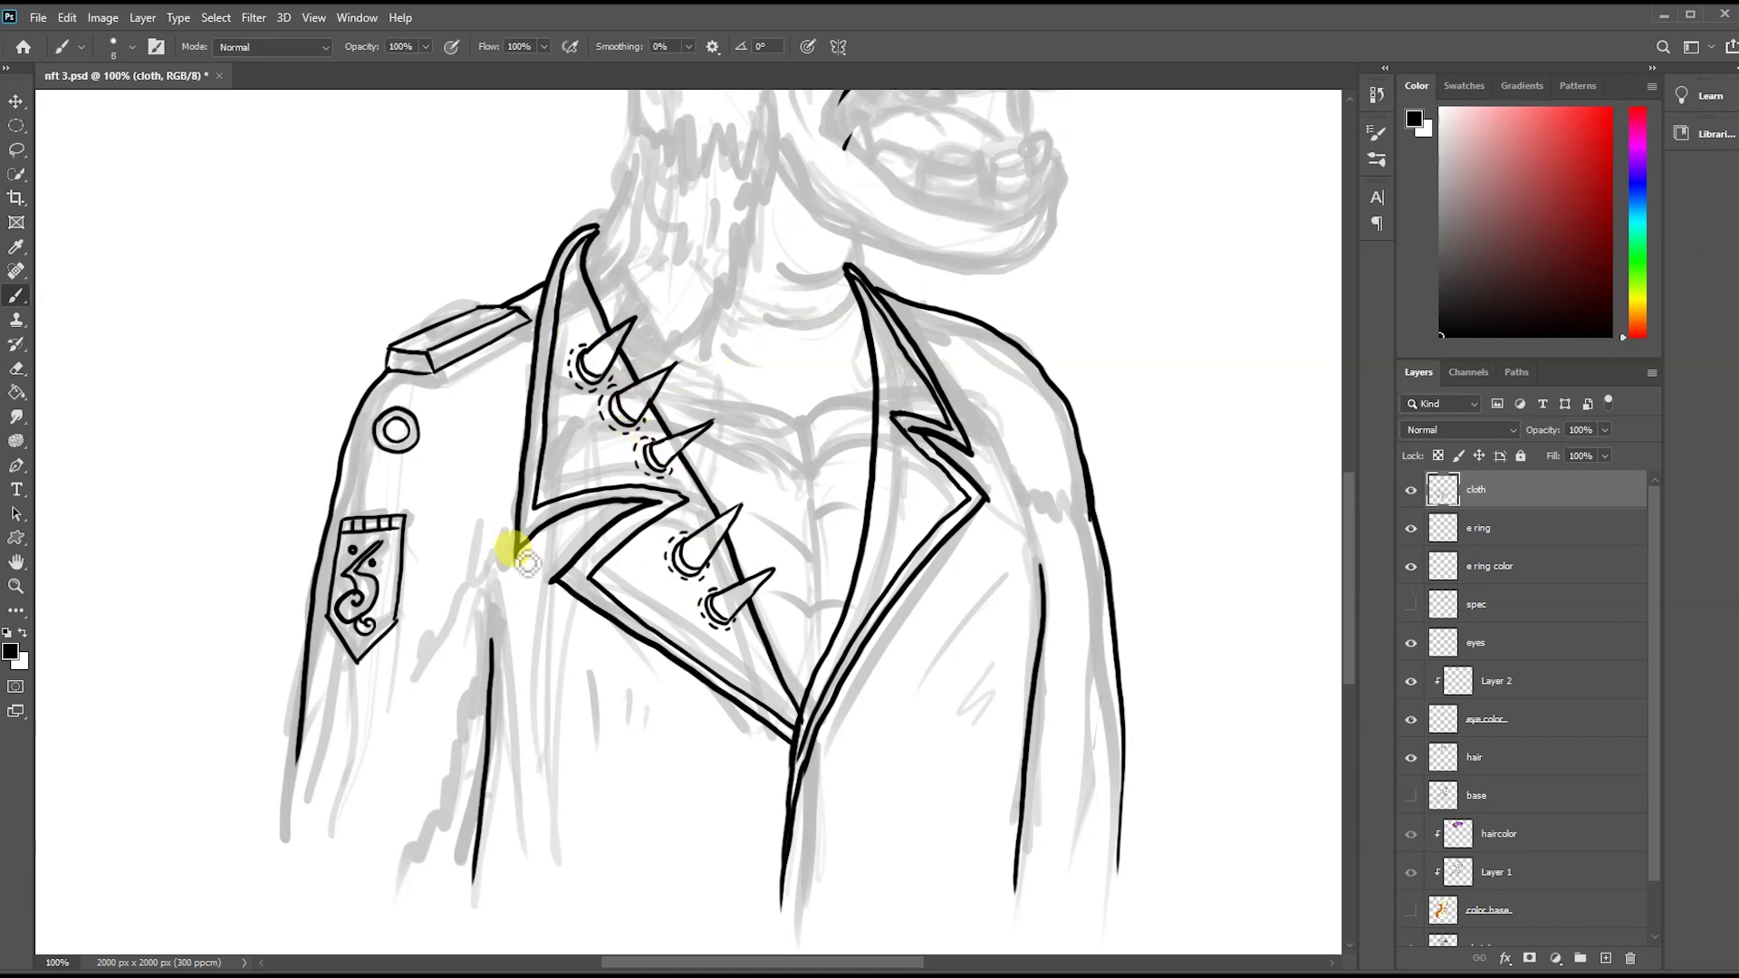
- Draw cuffs, crease hatching, a necklace curve, the right coat edge, shoulder seams and dashed stitching
drag(299, 725, 348, 735)
drag(588, 774, 640, 715)
drag(756, 616, 842, 607)
drag(889, 706, 984, 610)
drag(1032, 702, 1069, 711)
drag(1082, 525, 1123, 724)
drag(1021, 498, 1088, 523)
mouse_move(543, 376)
mouse_down()
mouse_move(337, 496)
mouse_move(362, 487)
mouse_up()
- Draw the right shoulder epaulette, then add left sleeve cuff lines and crease strokes
mouse_move(924, 313)
mouse_down()
mouse_move(991, 349)
mouse_move(915, 307)
mouse_move(973, 331)
mouse_move(960, 317)
mouse_up()
key(e)
key(b)
drag(484, 769, 444, 779)
drag(304, 752, 376, 759)
drag(513, 724, 563, 689)
drag(519, 754, 570, 740)
drag(833, 822, 800, 857)
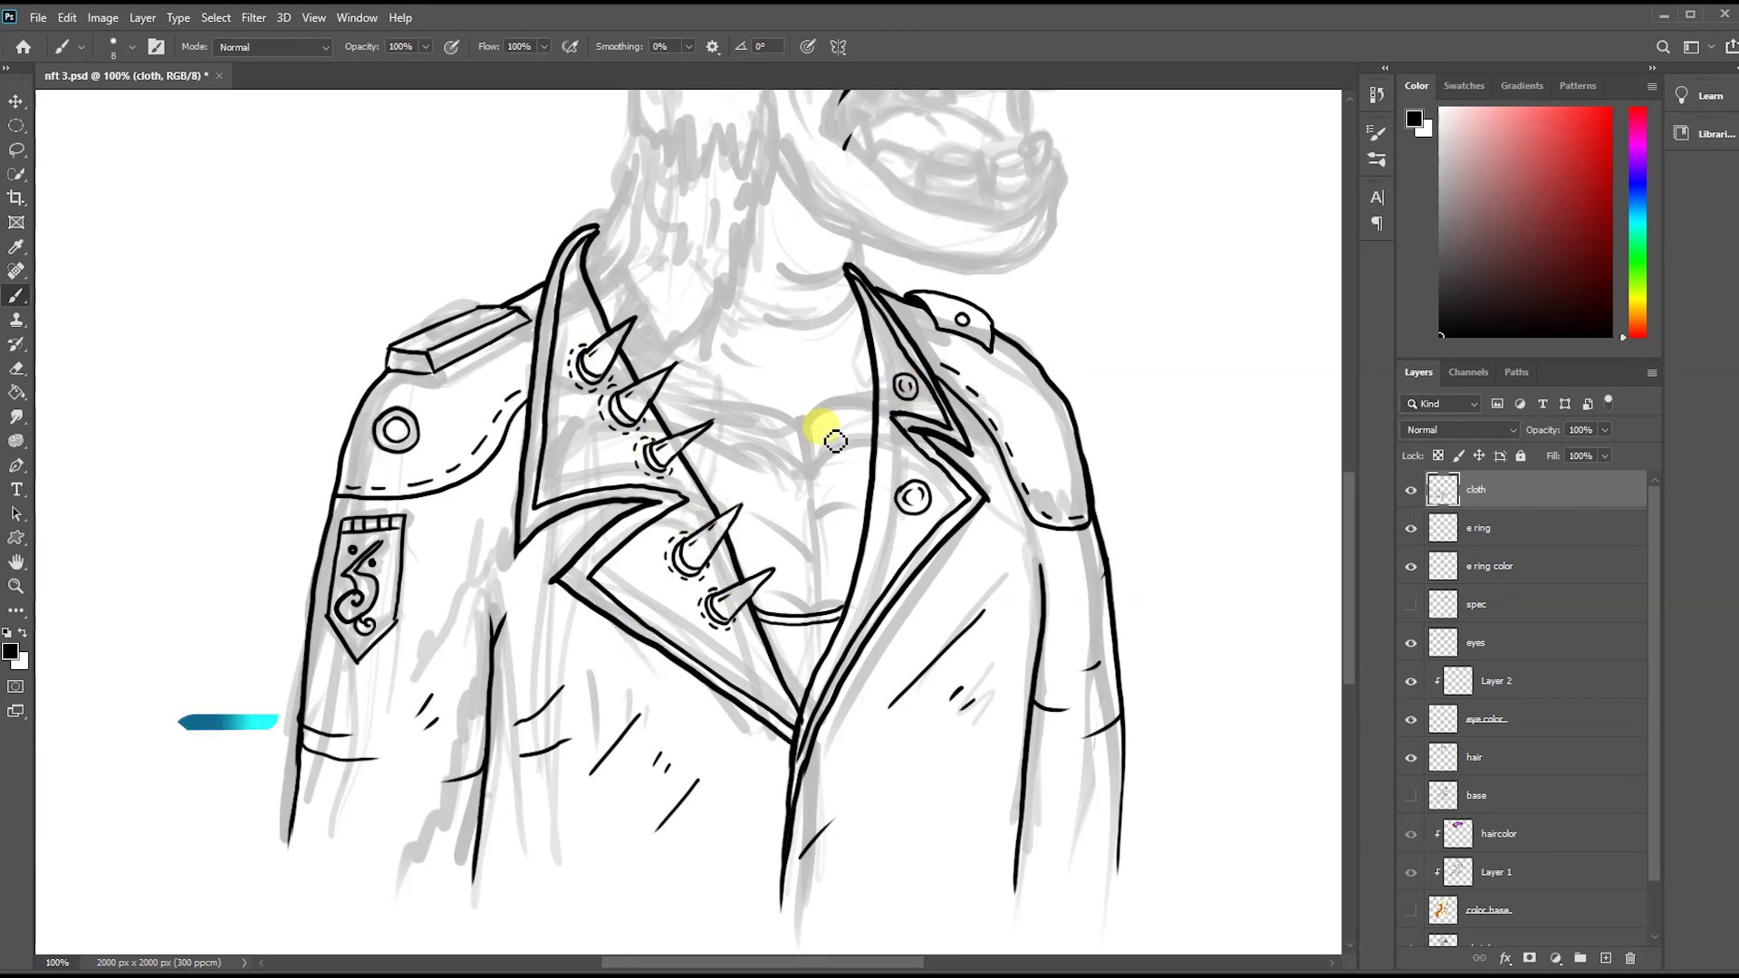
- Add a new layer below the jacket ink and name it 'cloth color'
key(ctrl+shift+alt+n)
double_click(1479, 528)
text(cloth color)
key(Return)
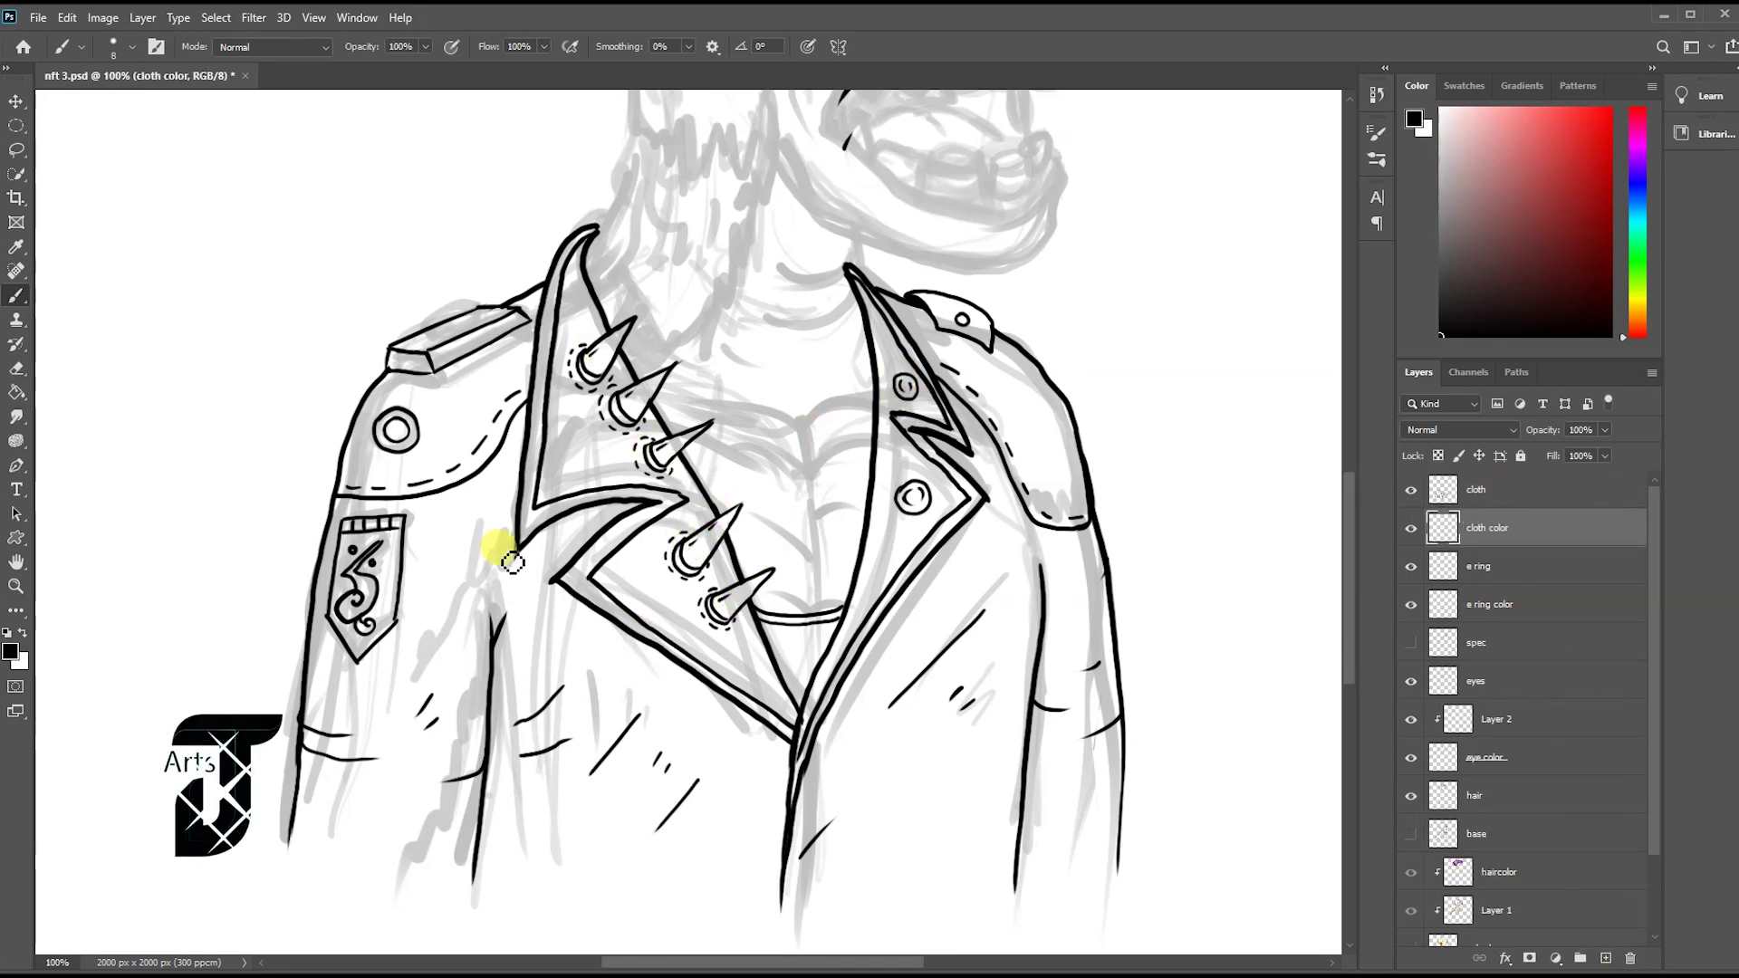
- Lasso the jacket around sleeves and hem, cutting the neck out of the selection
click(17, 149)
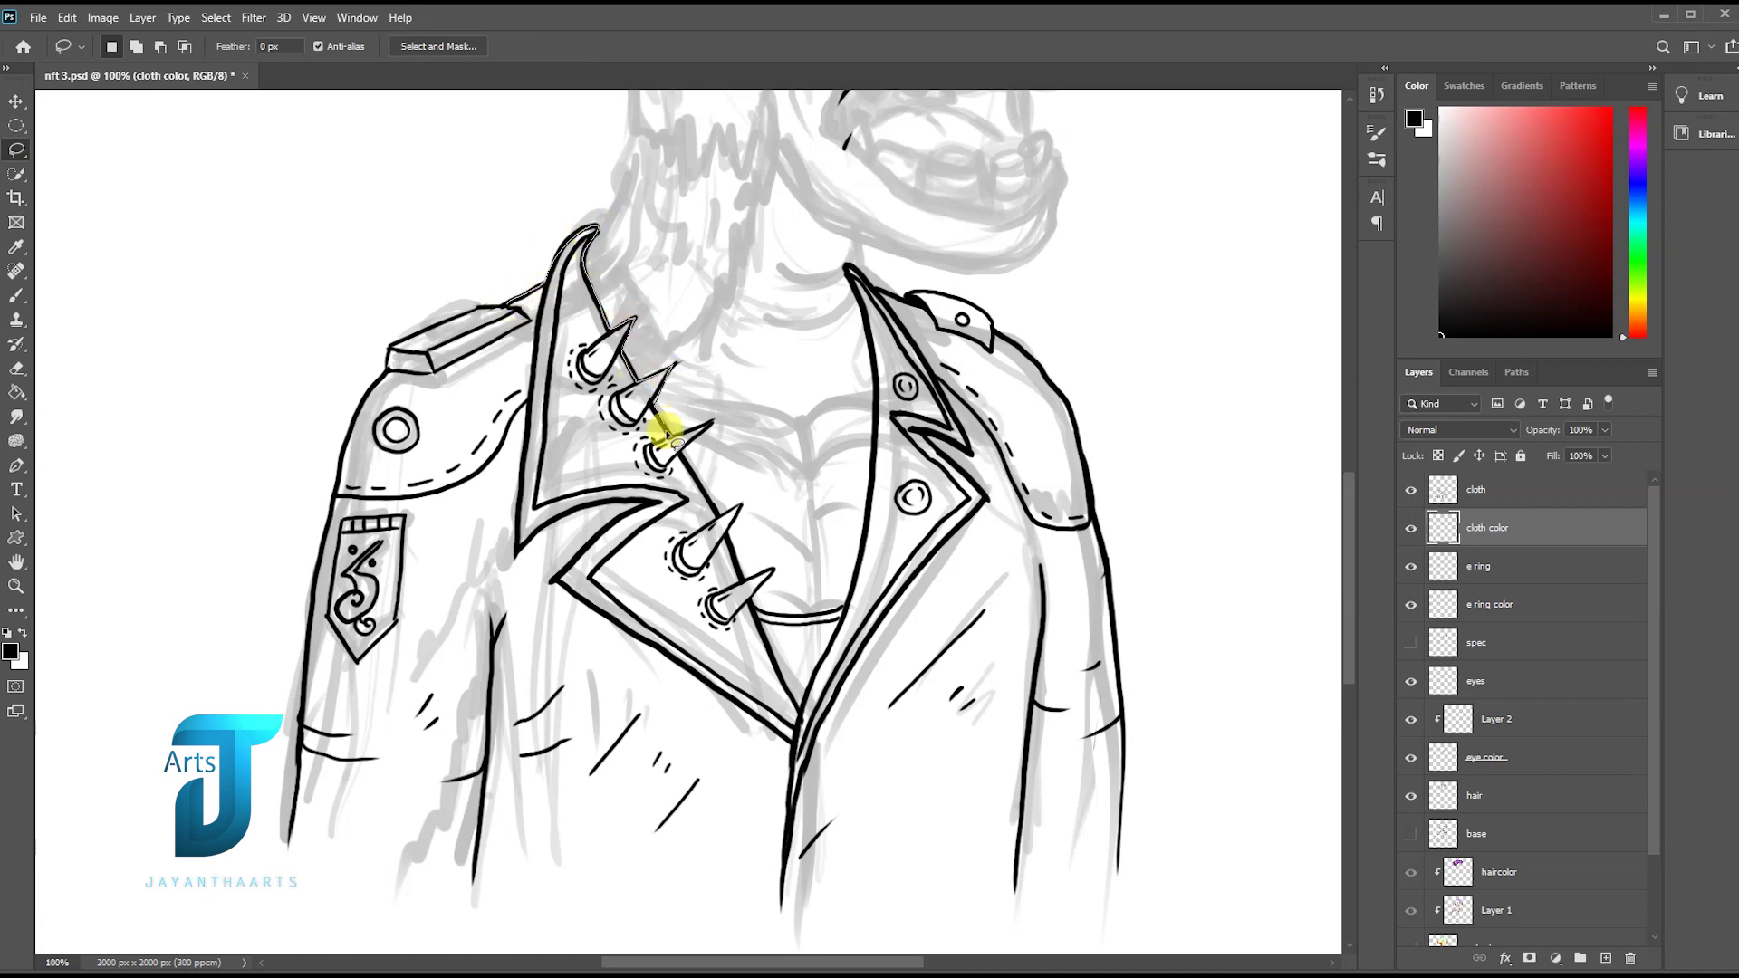
mouse_move(732, 541)
mouse_down()
mouse_move(826, 594)
mouse_move(968, 308)
mouse_up()
mouse_move(1098, 543)
mouse_down()
mouse_move(415, 842)
mouse_move(362, 389)
mouse_move(466, 253)
mouse_move(464, 317)
mouse_up()
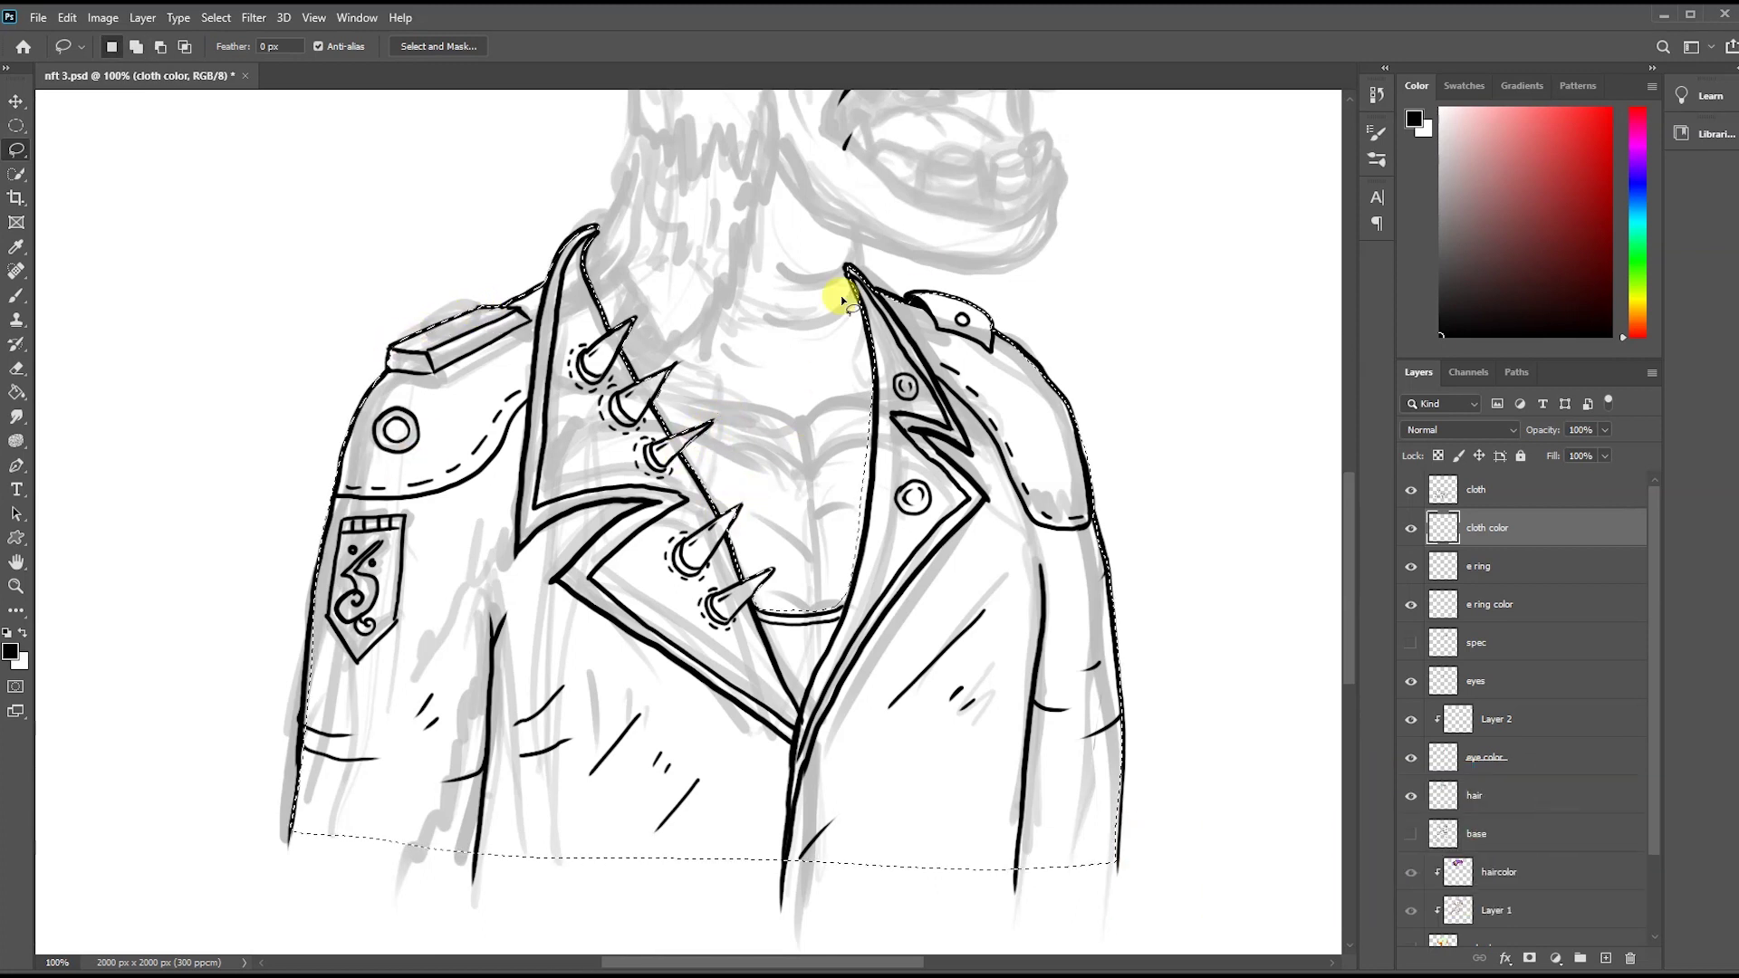
key(shift)
key(alt)
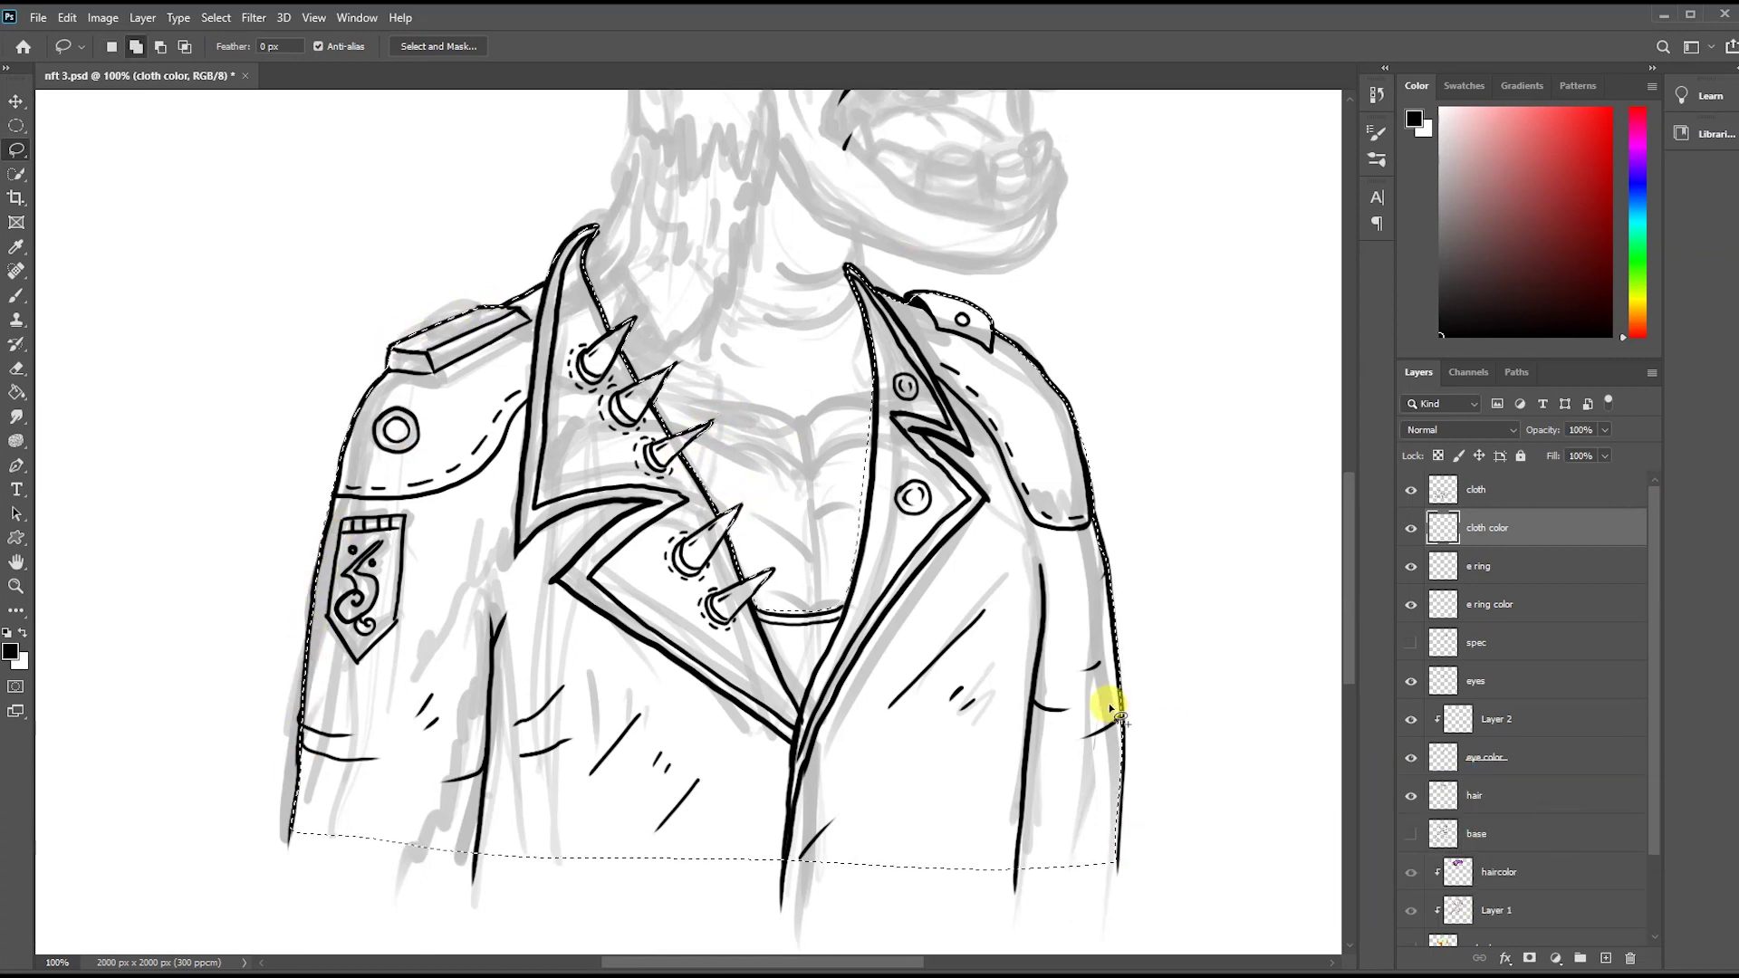
mouse_move(900, 380)
mouse_down()
mouse_move(808, 618)
mouse_move(851, 597)
mouse_up()
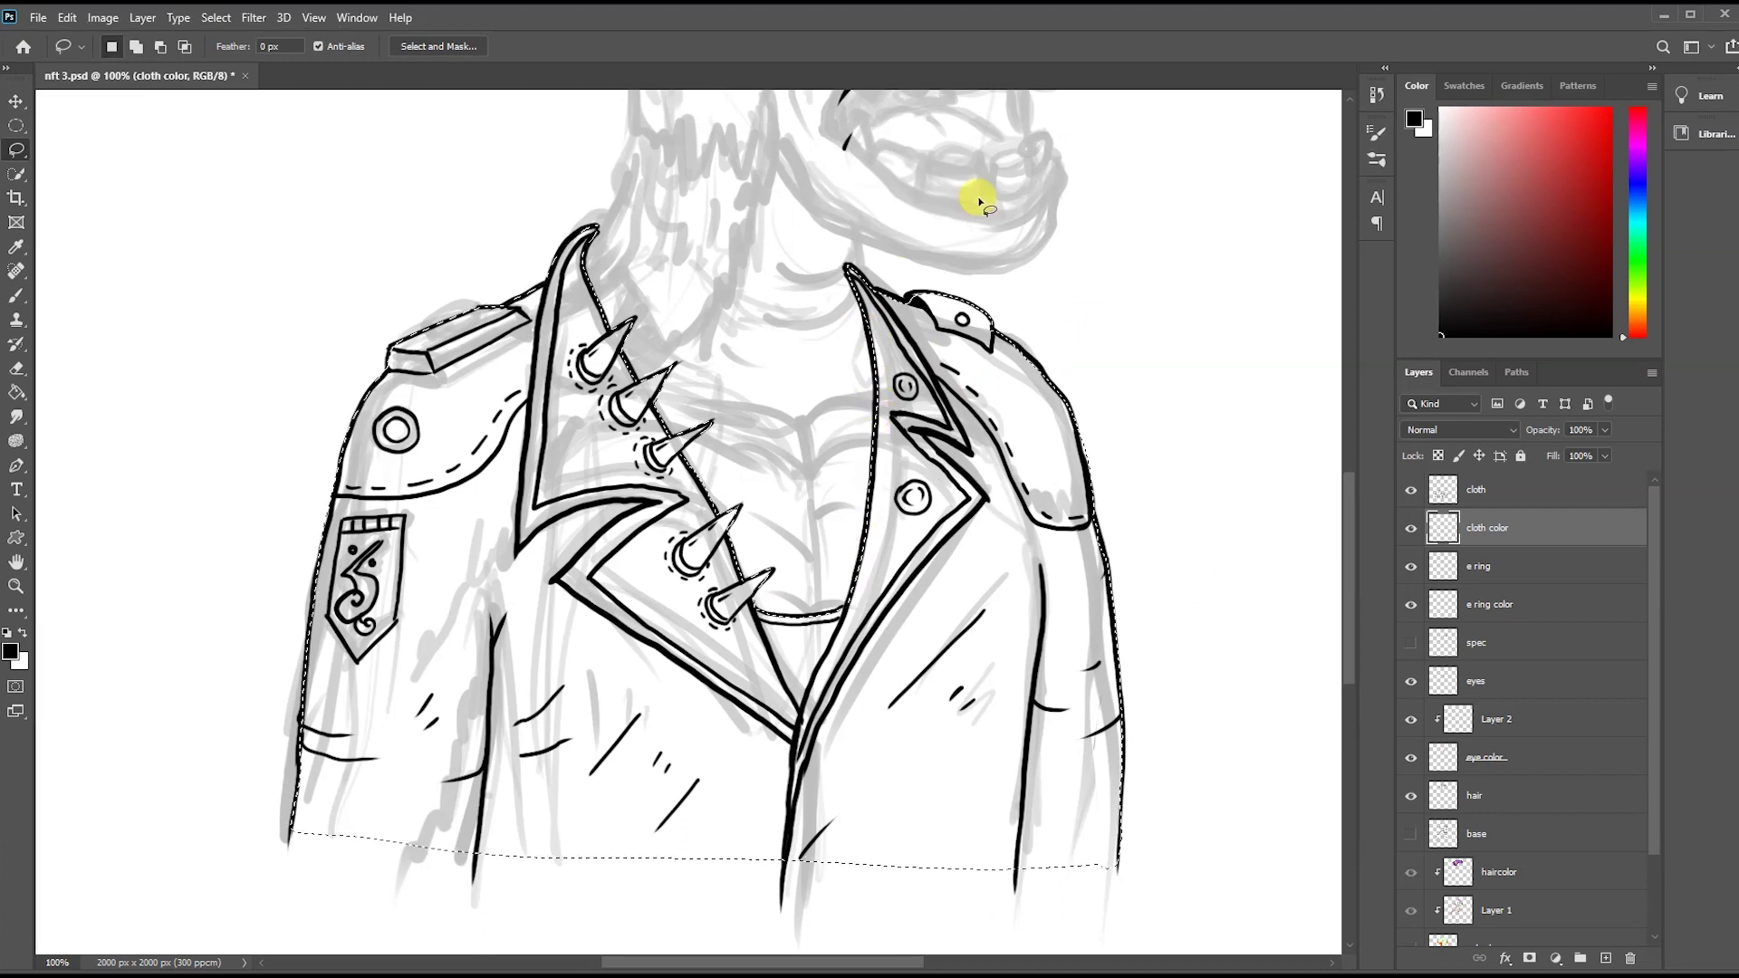
- Flood-fill the jacket selection with muted purple and show the skin base colour layer
click(1623, 186)
click(1490, 204)
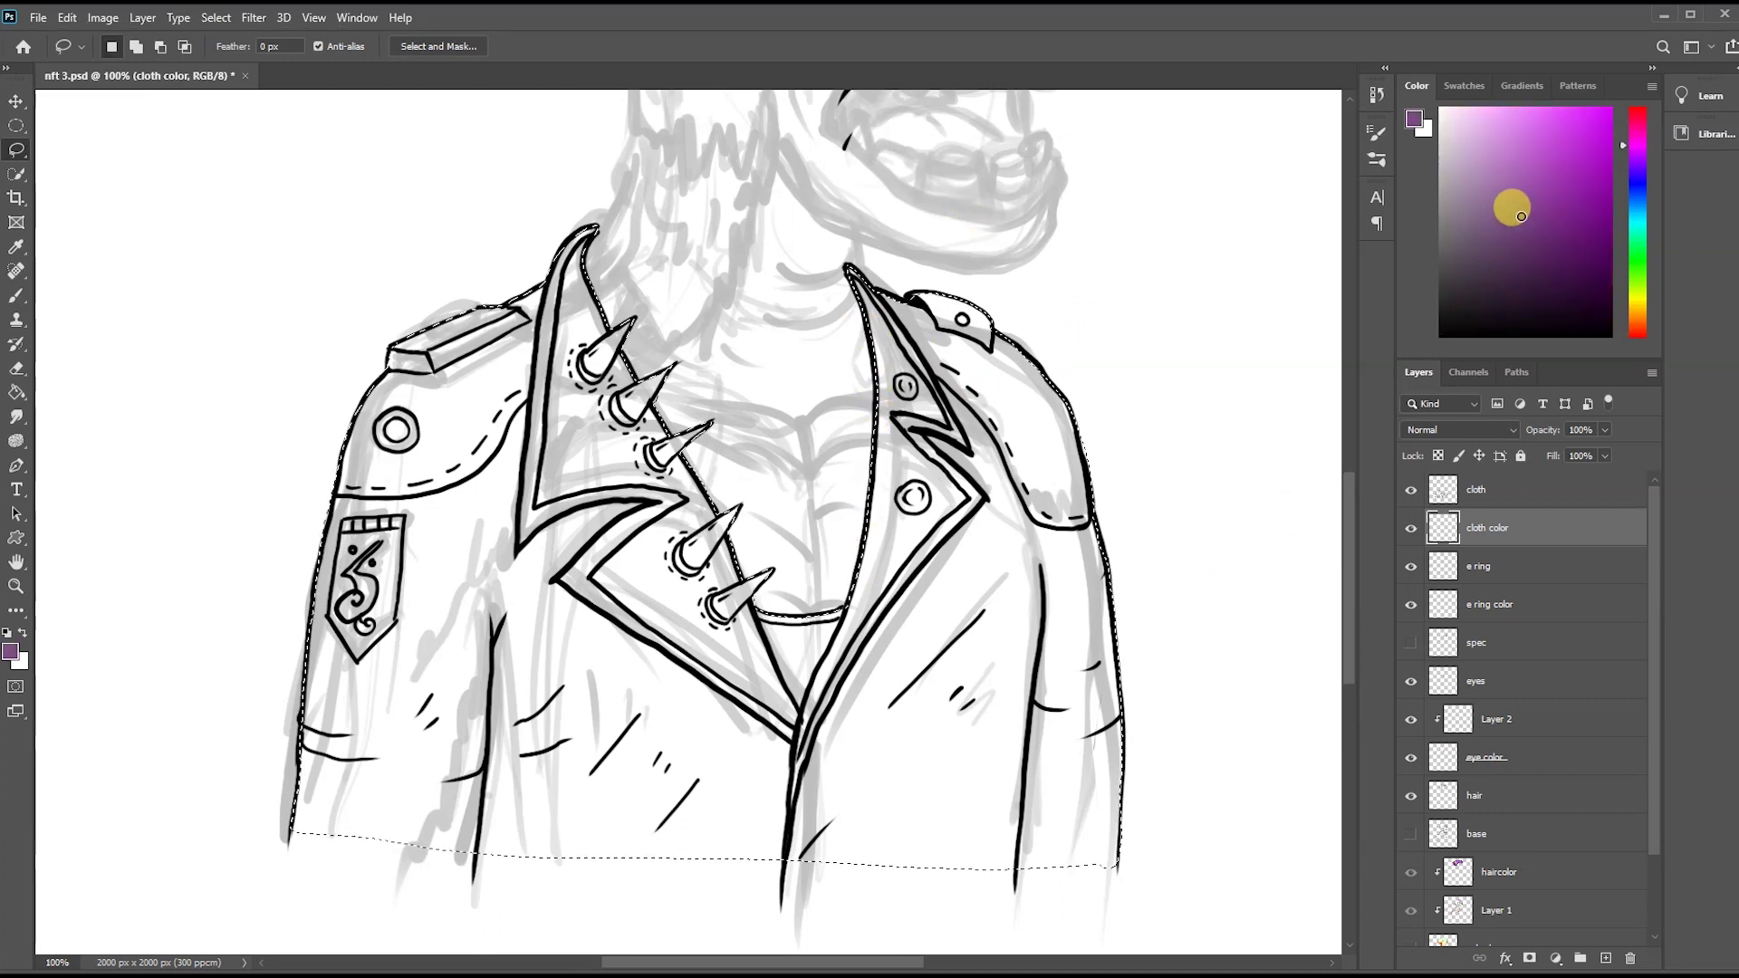
key(g)
click(679, 725)
click(1410, 833)
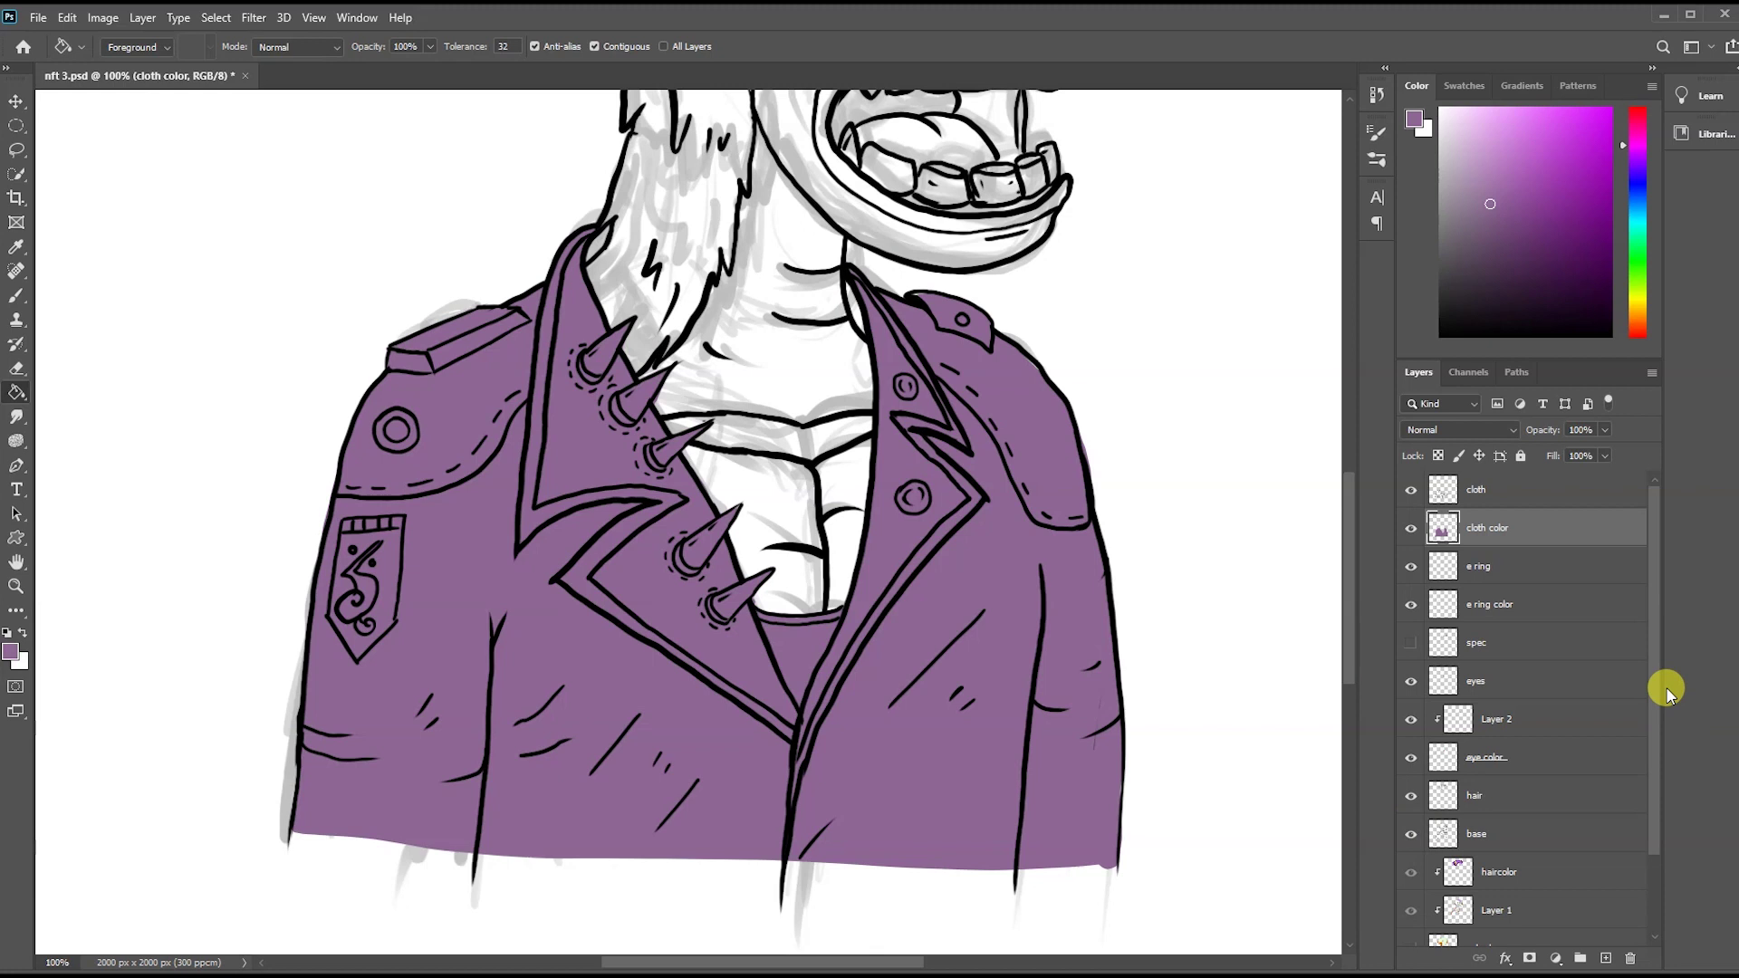
scroll(1654, 691, down, 2)
- Show the colour base layer and paint the shirt triangle below the neck
key(ctrl+0)
click(1410, 849)
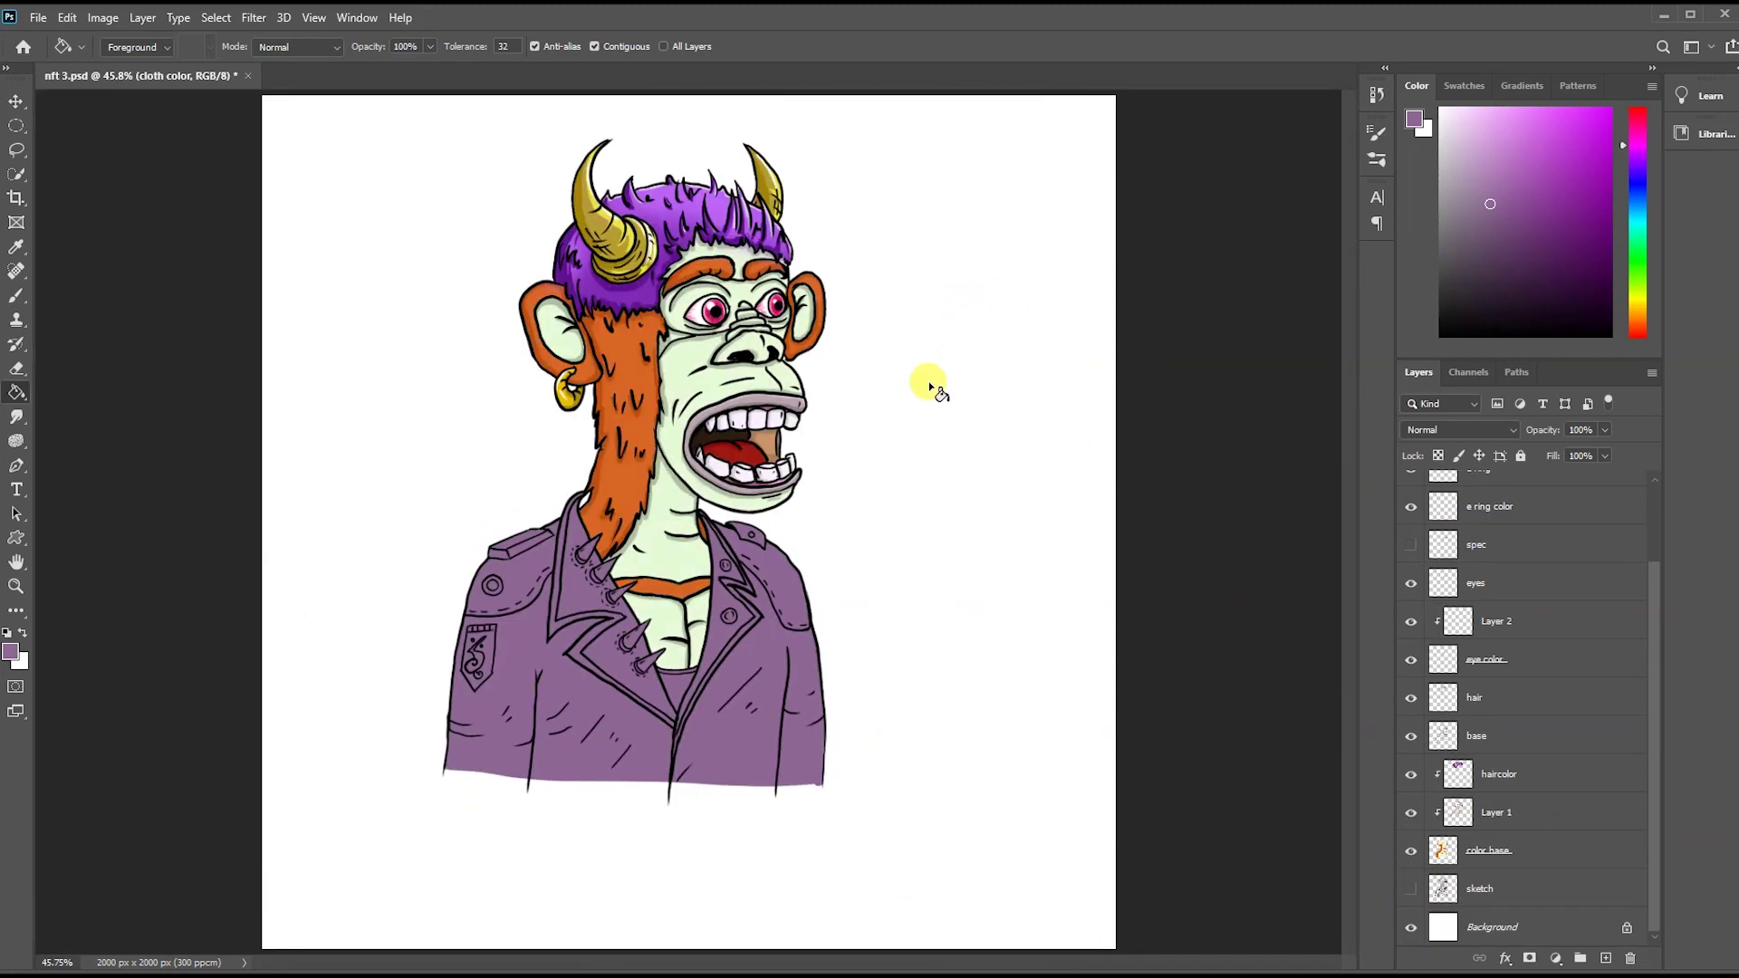
key(ctrl+1)
key(b)
drag(813, 709, 783, 748)
- Add a new layer clipped to the jacket colour and pick a dark red
click(1605, 958)
right_click(1499, 528)
click(1359, 543)
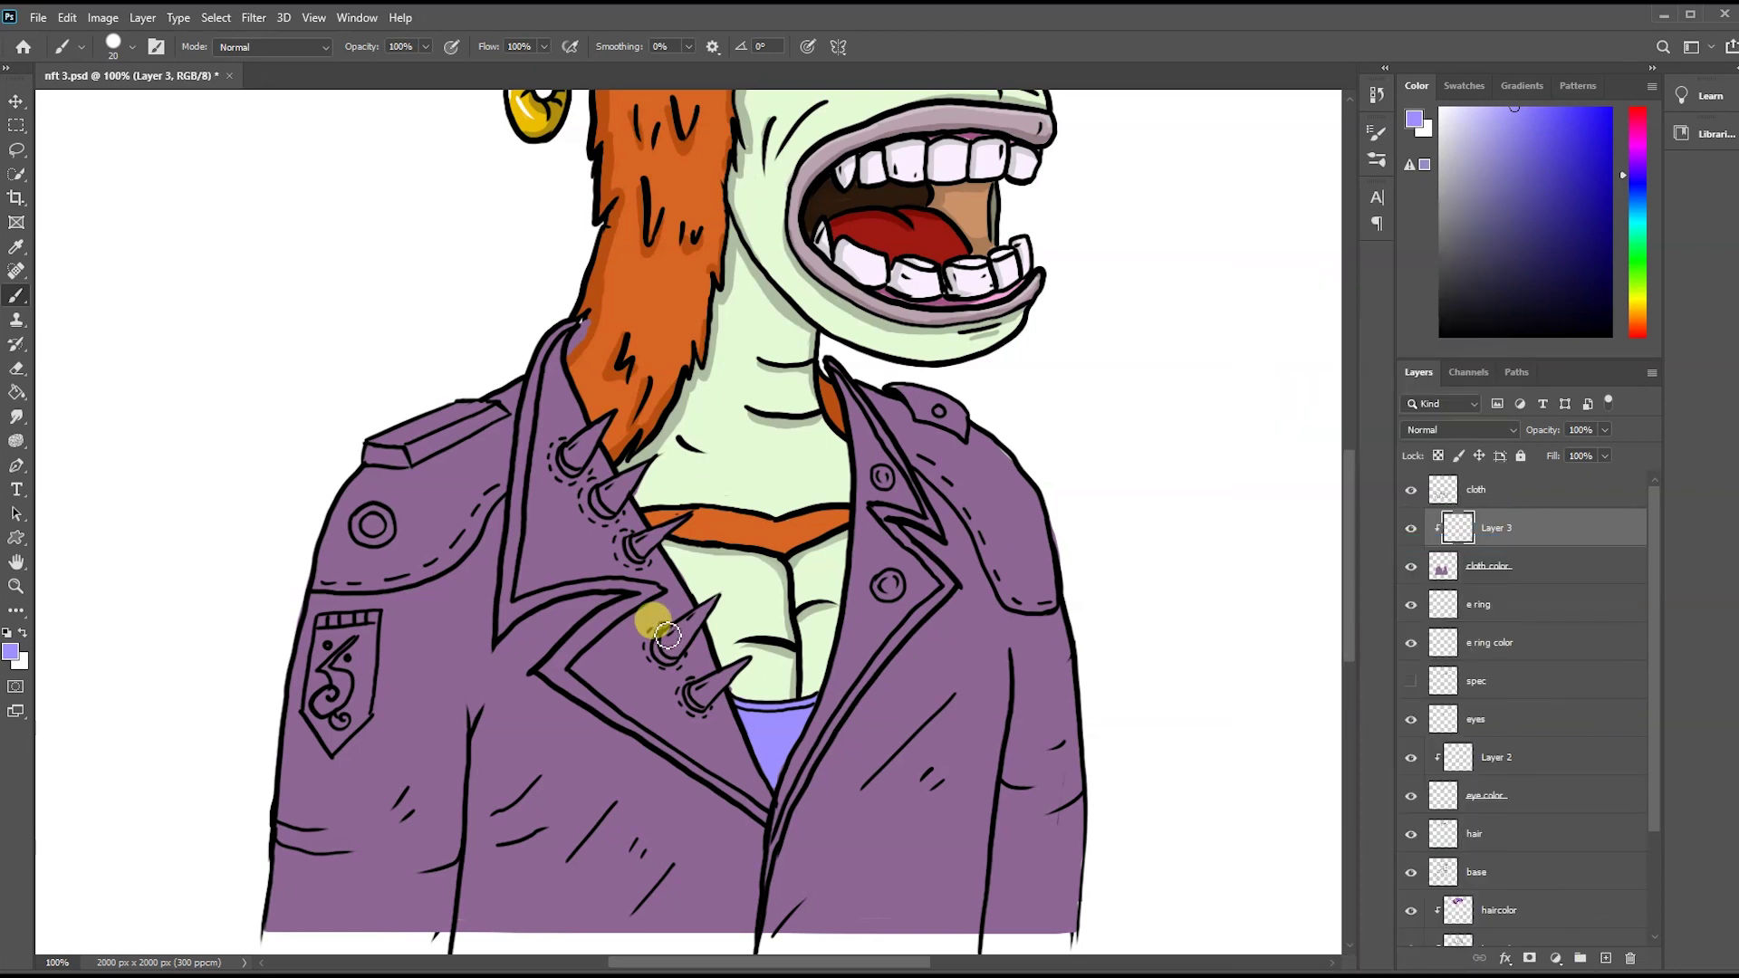
click(1637, 142)
drag(1589, 225, 1600, 170)
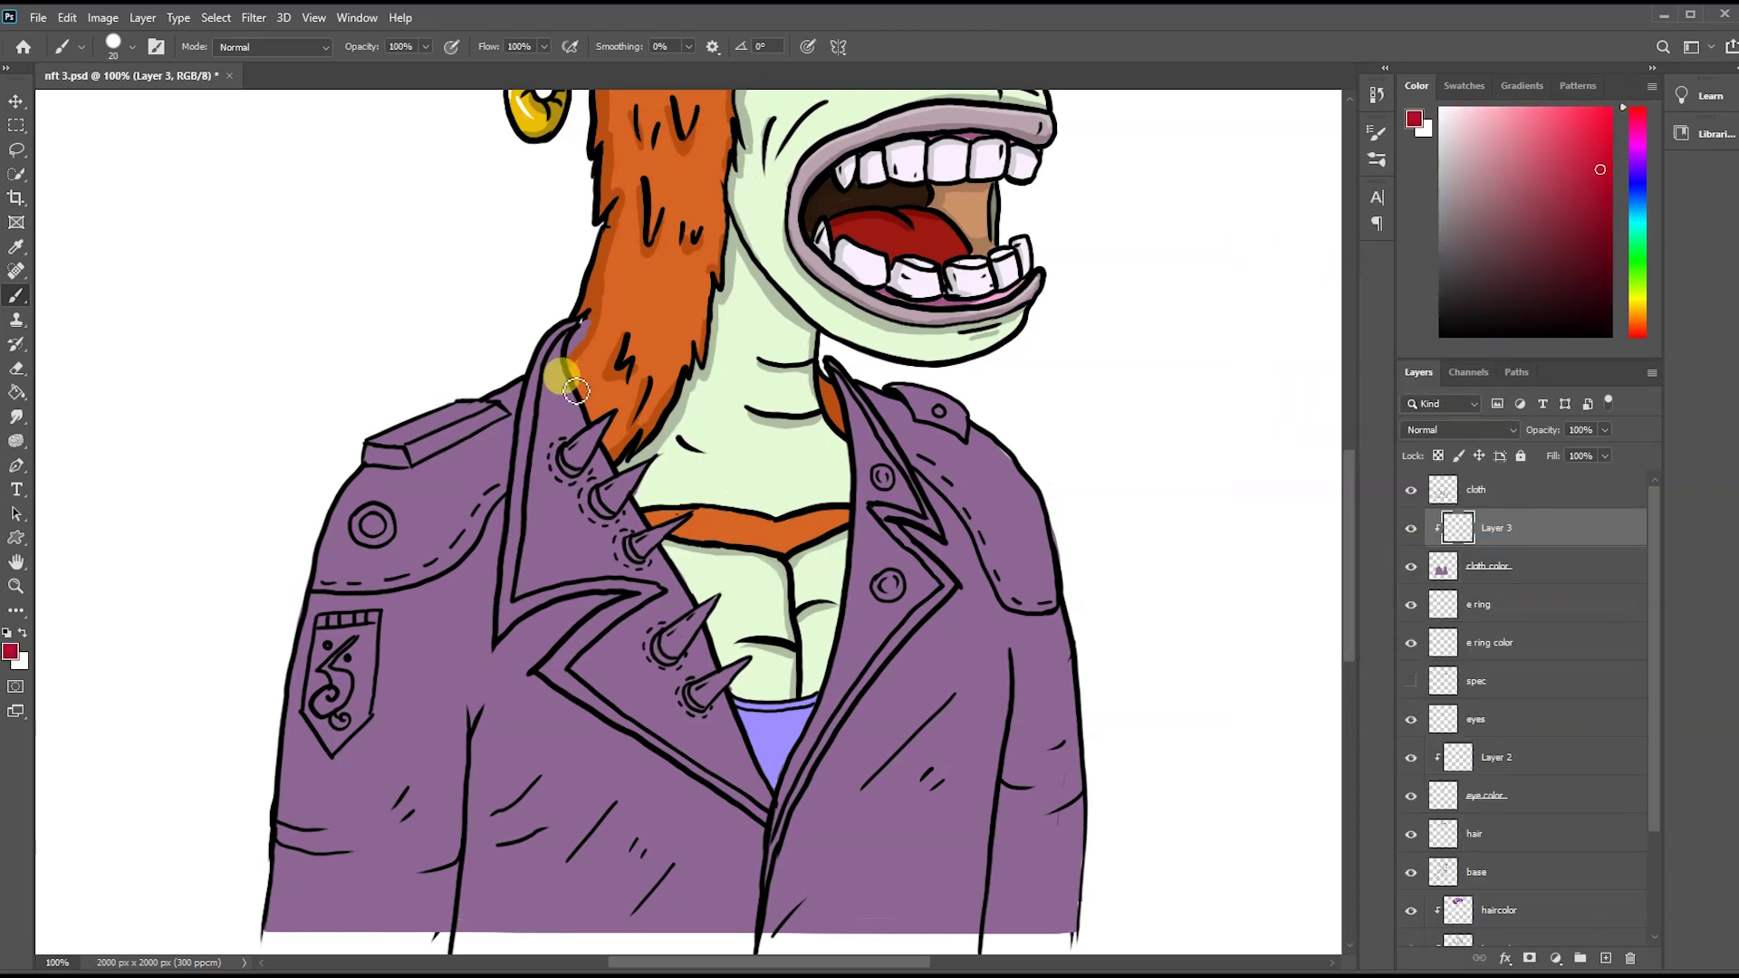
- Lasso the left lapel and fill it dark red with the Paint Bucket
key(l)
drag(567, 361, 625, 371)
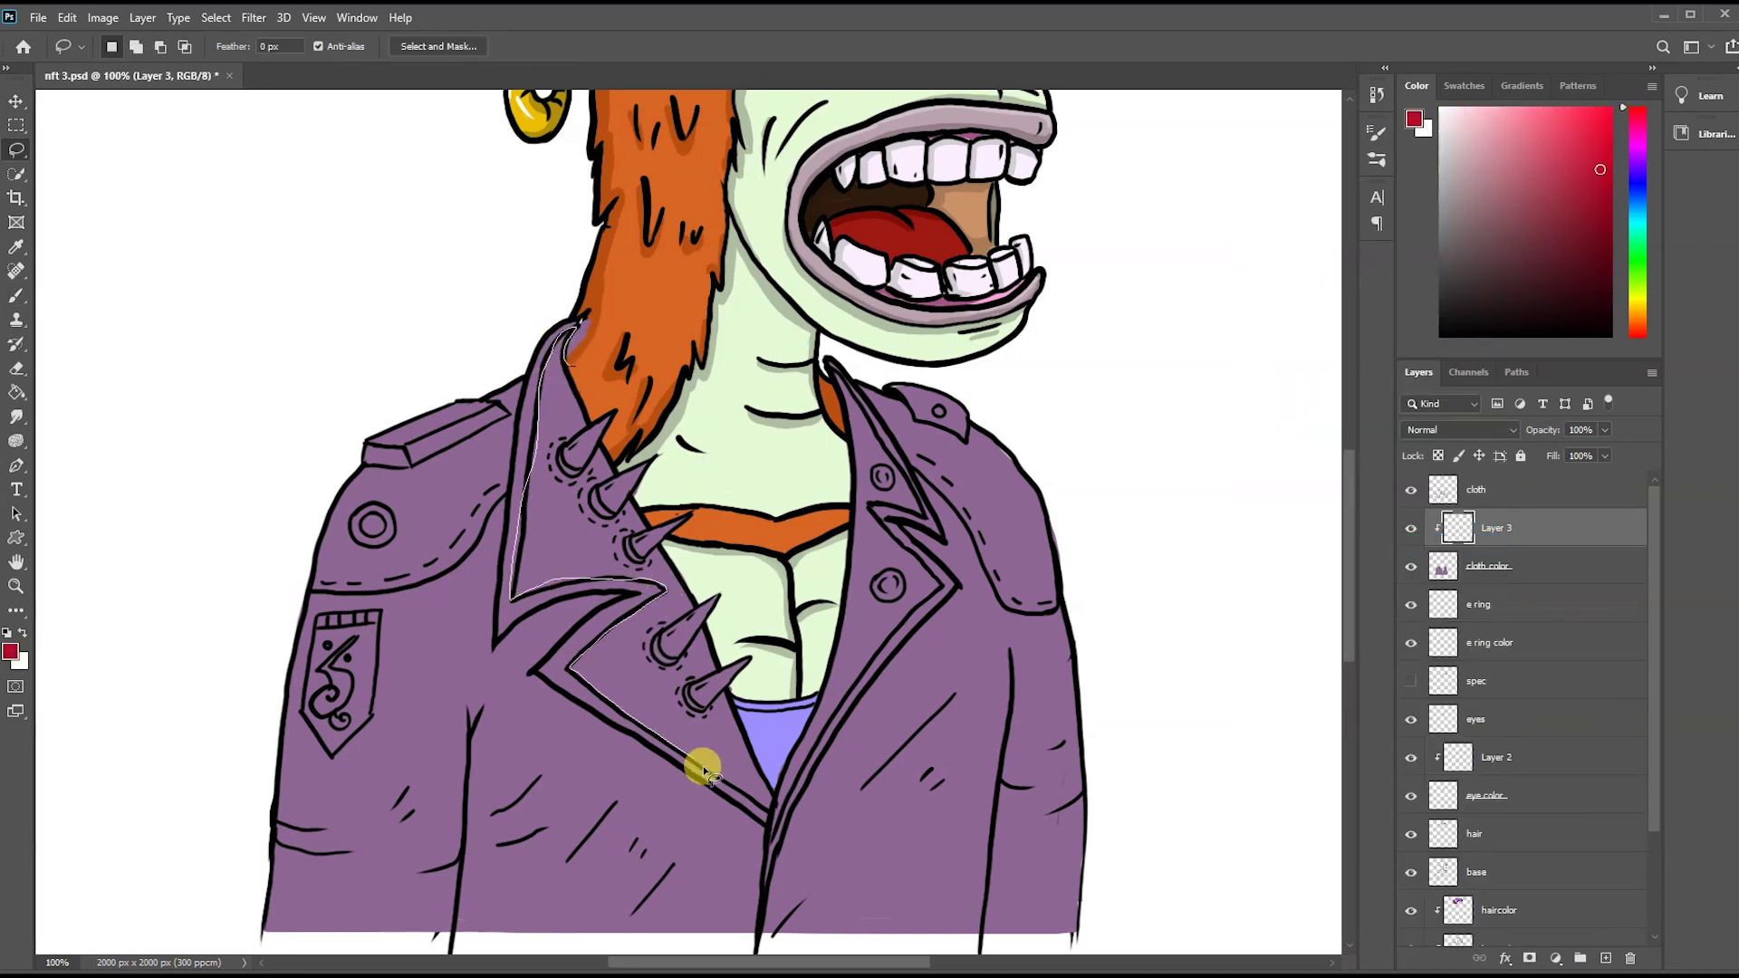
key(alt+BackSpace)
key(ctrl+z)
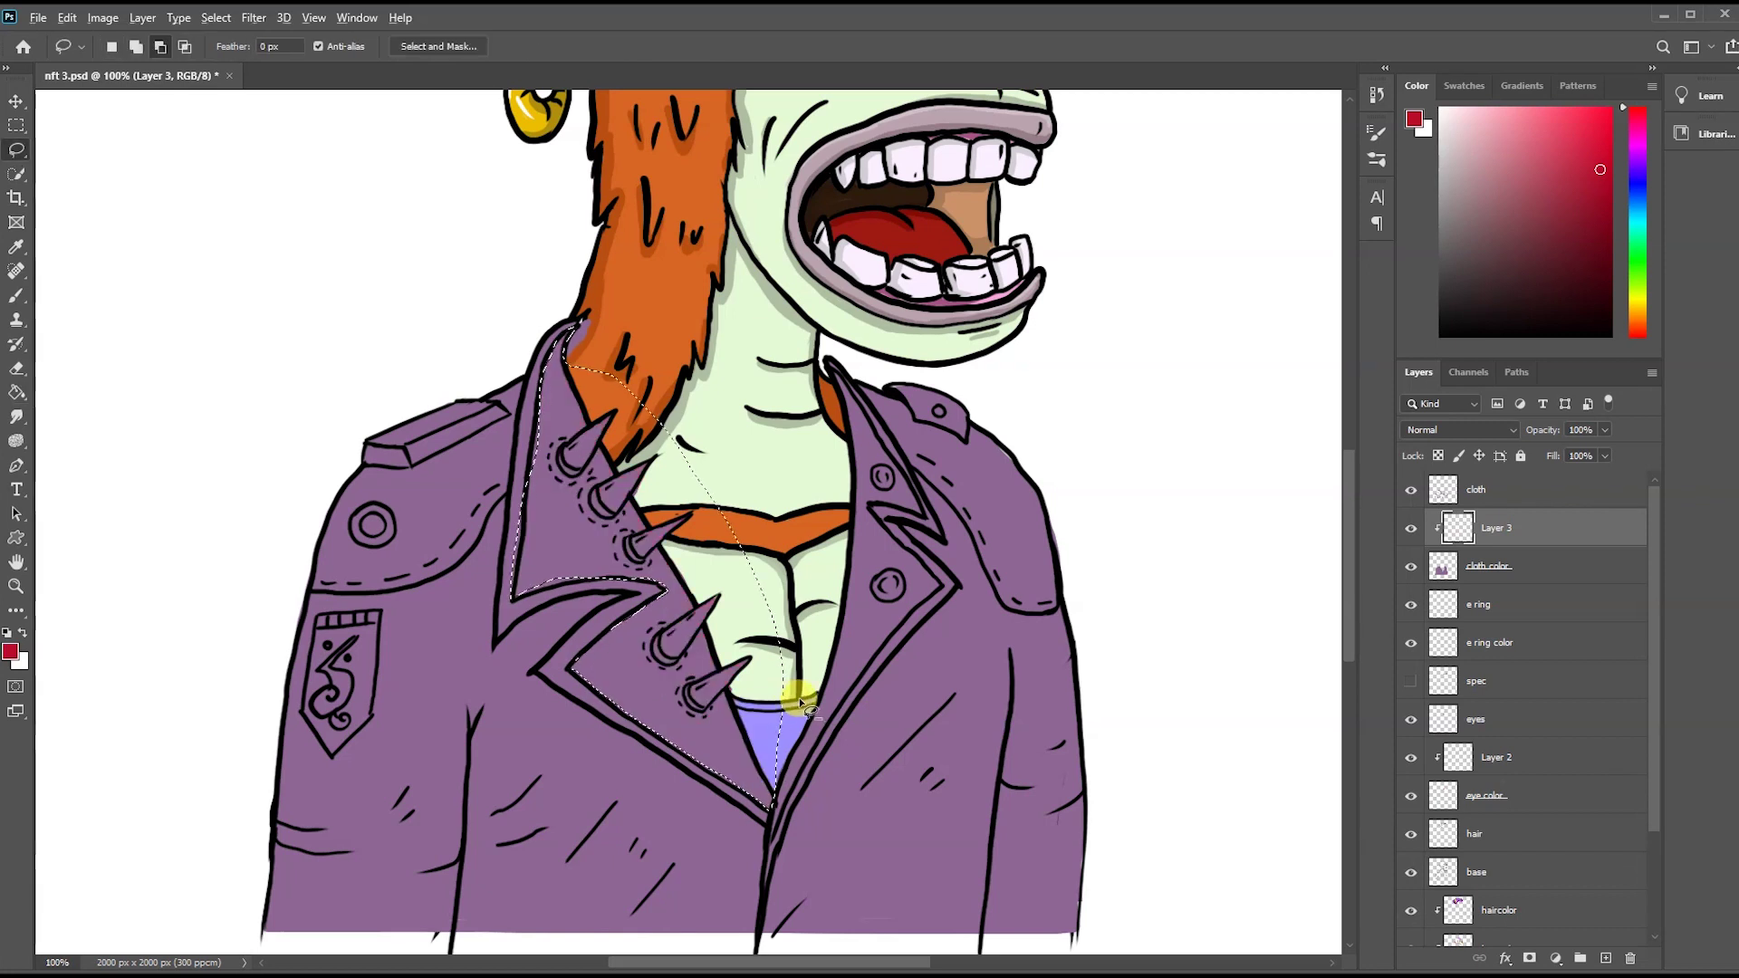
key(g)
click(567, 561)
- Zoom in and brush pinkish white over the three collar spikes
key(b)
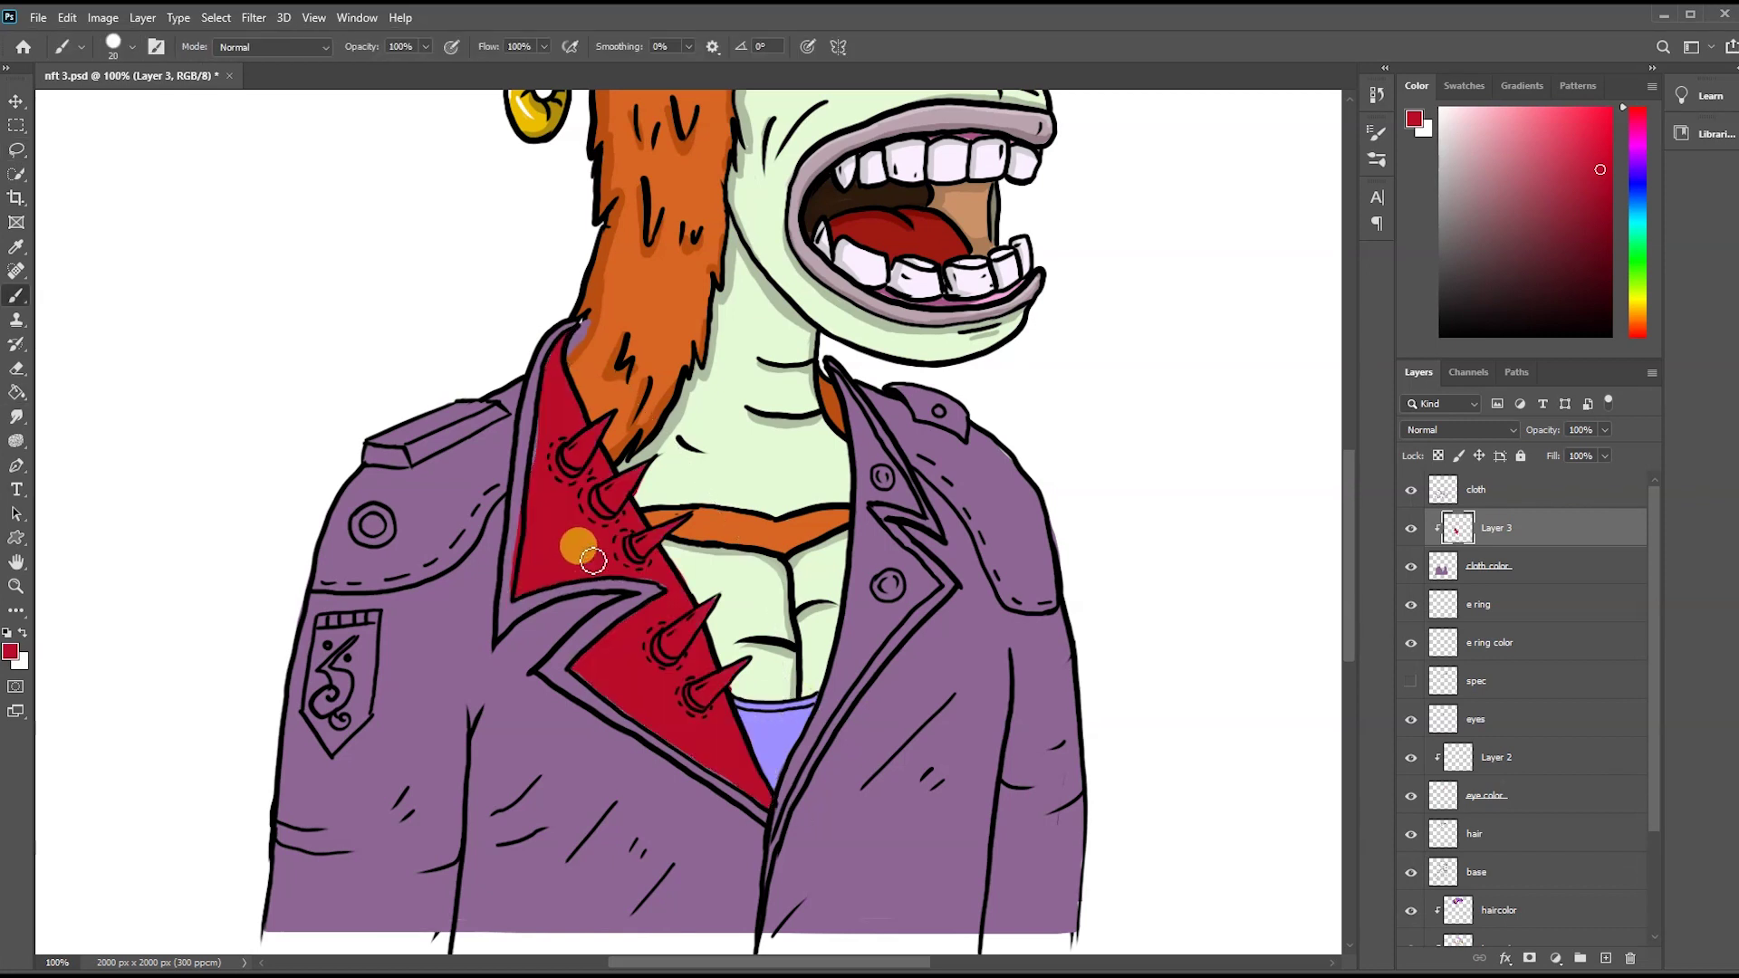
key(ctrl+plus)
key(ctrl+plus)
mouse_move(653, 507)
mouse_down()
mouse_move(674, 554)
mouse_move(760, 425)
mouse_up()
mouse_move(761, 624)
mouse_down()
mouse_move(827, 547)
mouse_move(893, 660)
mouse_up()
drag(836, 754, 866, 755)
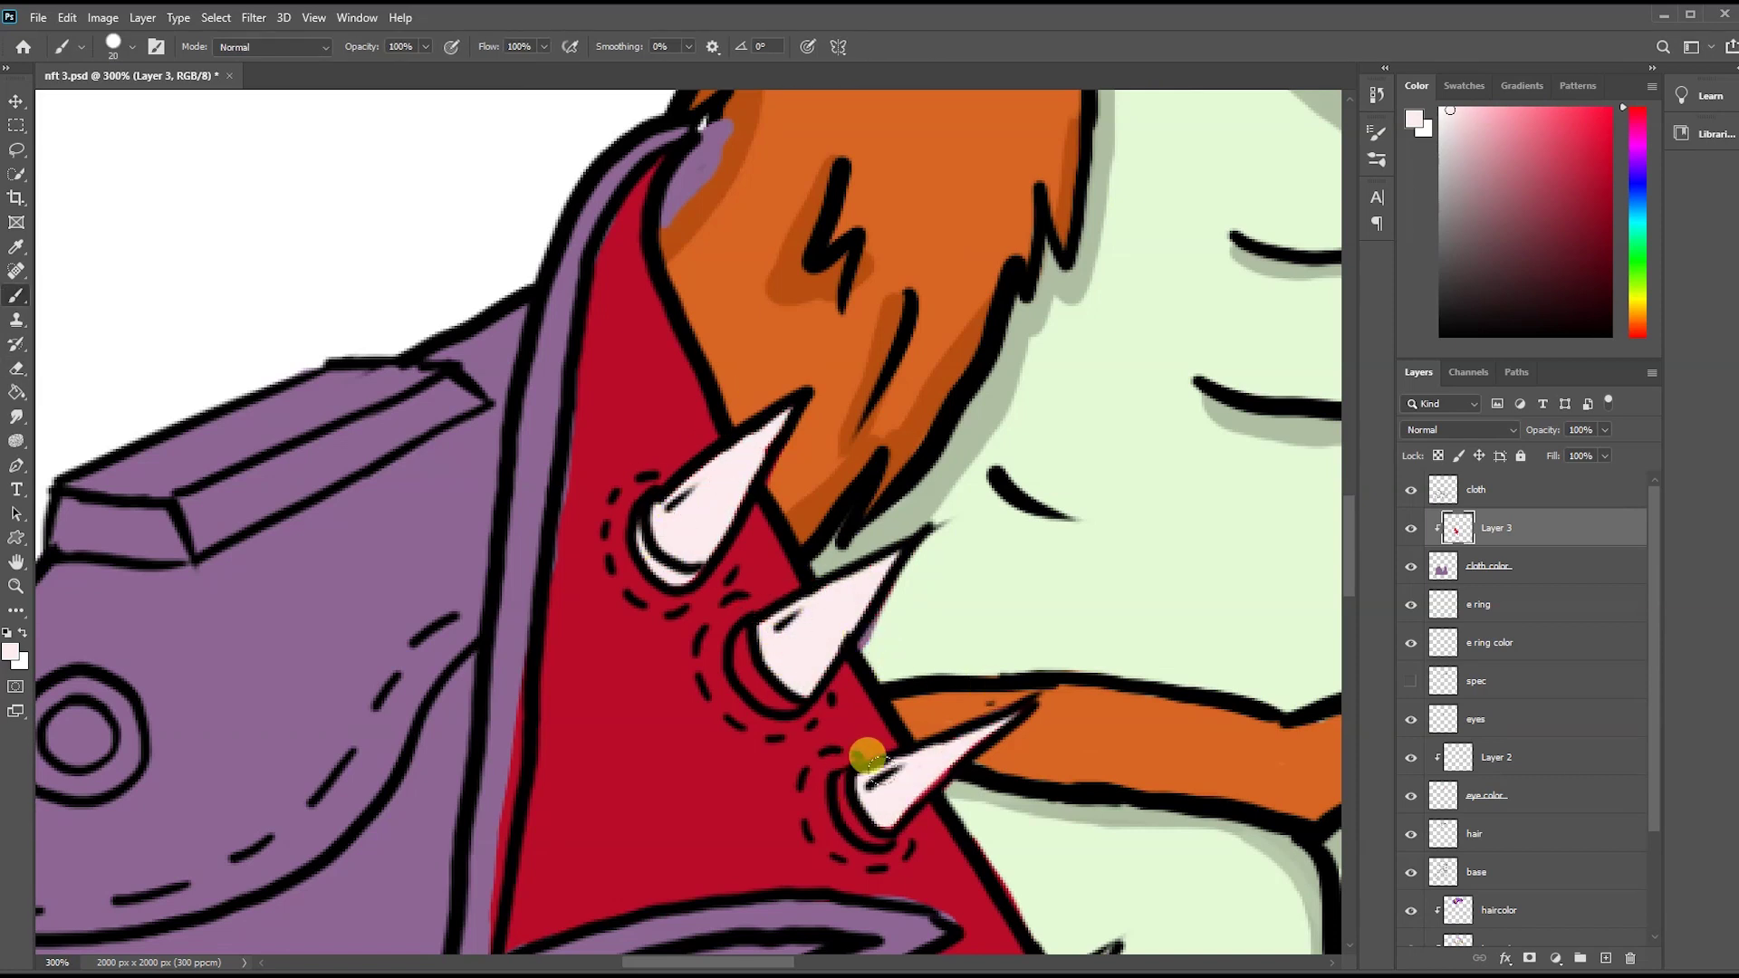
mouse_move(720, 618)
mouse_down()
mouse_move(640, 550)
mouse_move(788, 697)
mouse_move(760, 679)
mouse_move(915, 624)
mouse_up()
- With a smaller brush, touch up fine detail on the collar spikes
scroll(634, 470, down, 5)
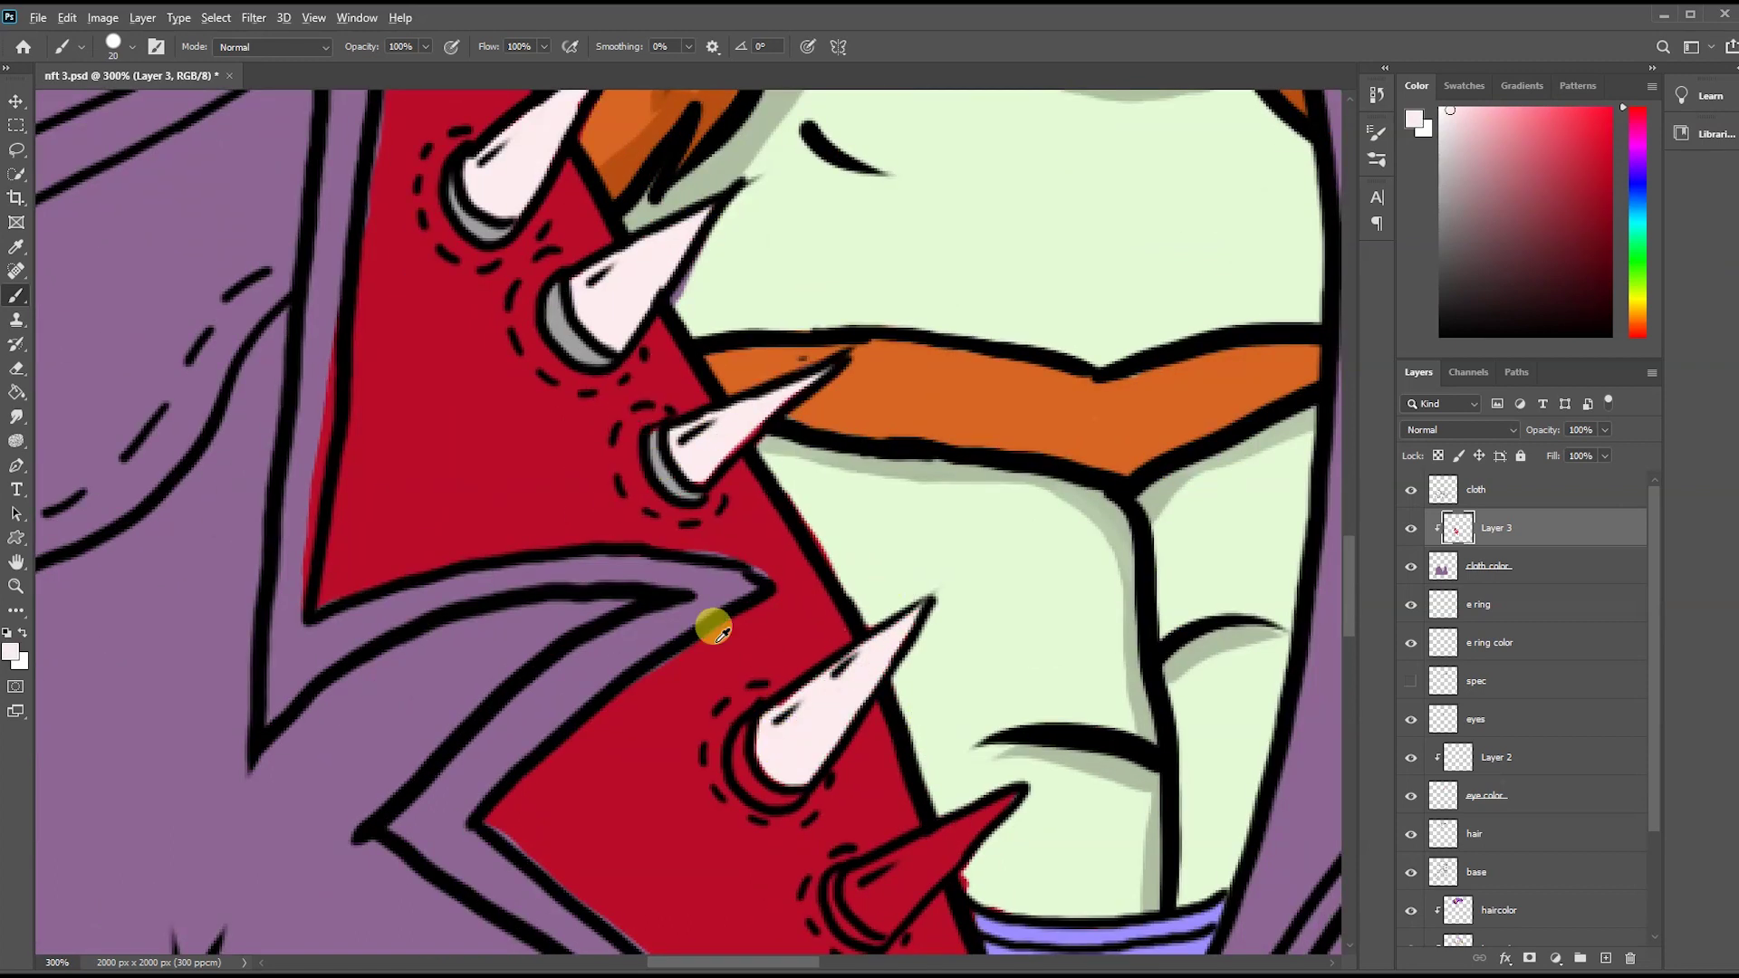
scroll(715, 631, down, 4)
key(bracketleft)
mouse_move(715, 503)
mouse_down()
mouse_move(819, 426)
mouse_move(786, 462)
mouse_up()
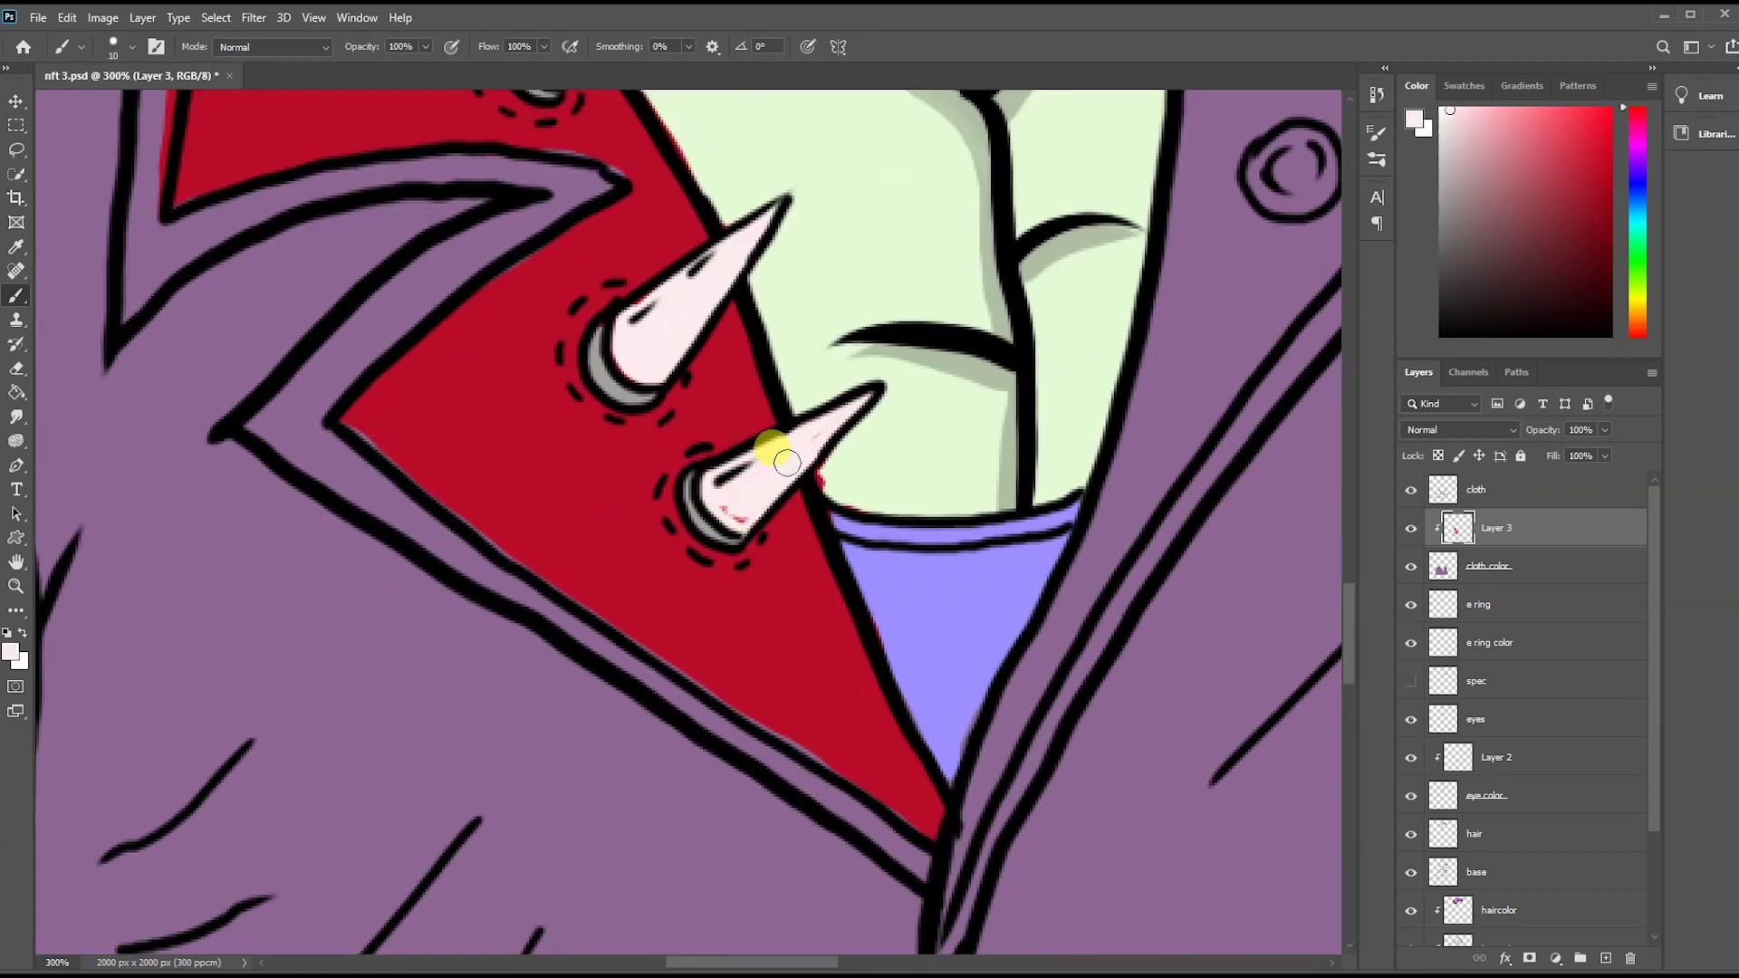
scroll(525, 245, down, 2)
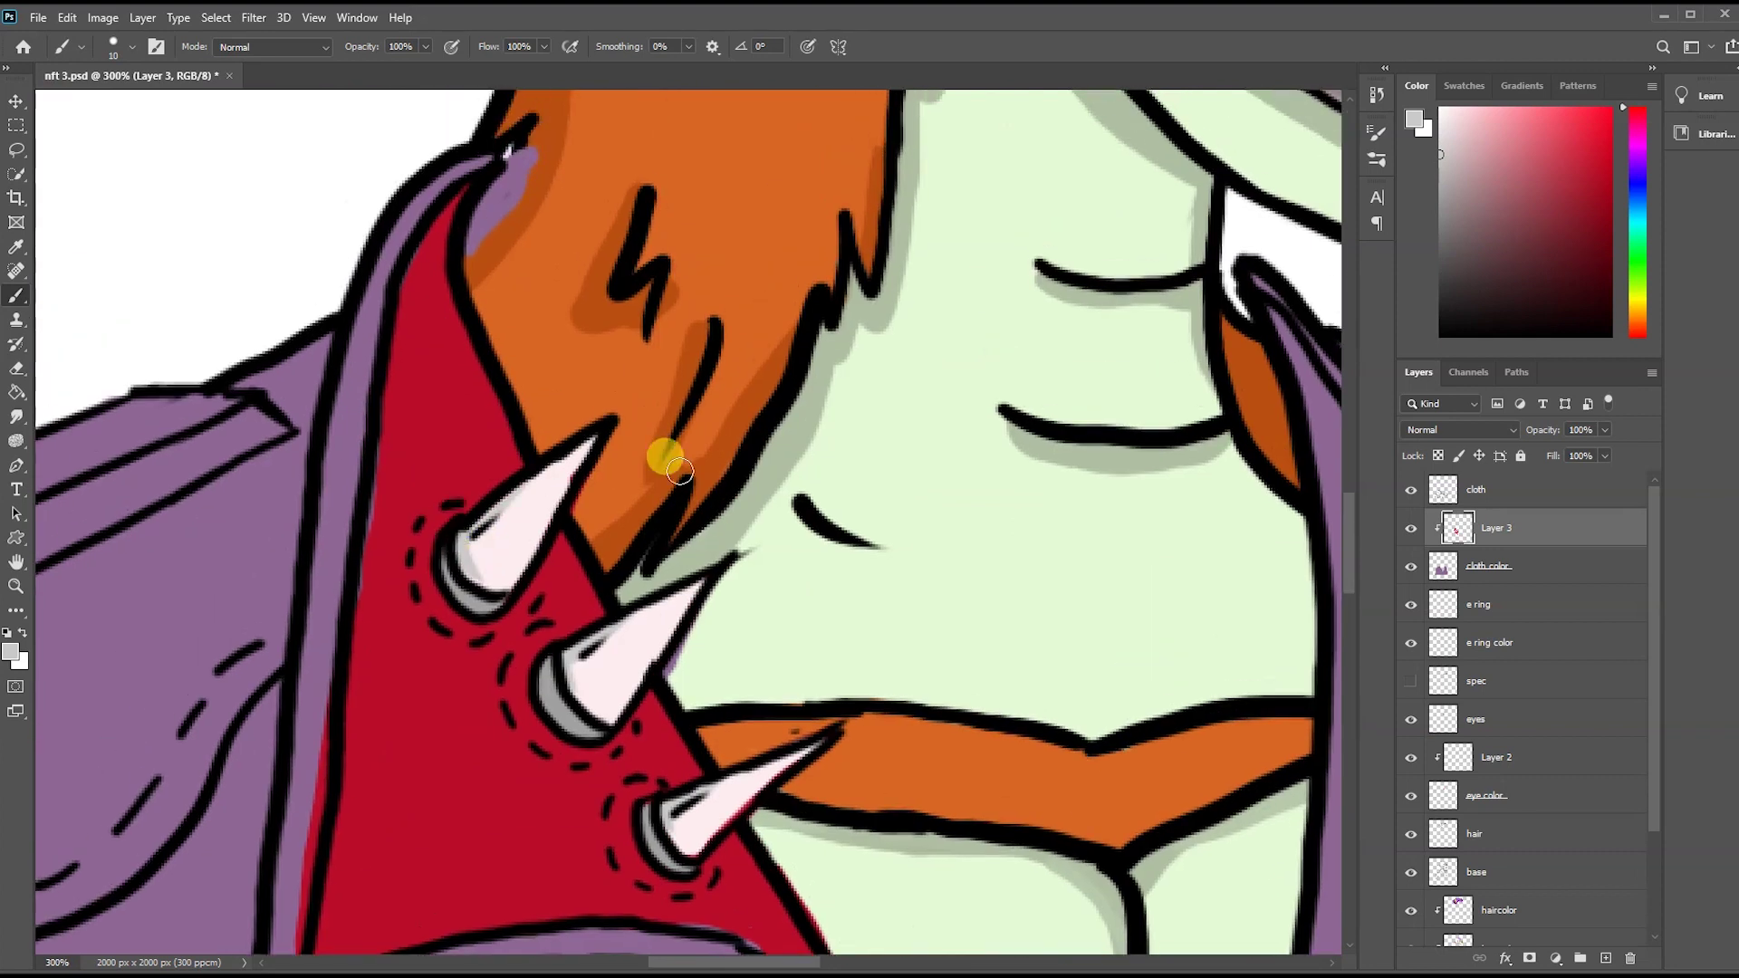
scroll(663, 453, up, 3)
scroll(779, 489, left, 3)
- Lasso a strip along the collar edge and brush it dark maroon
key(l)
drag(716, 317, 649, 441)
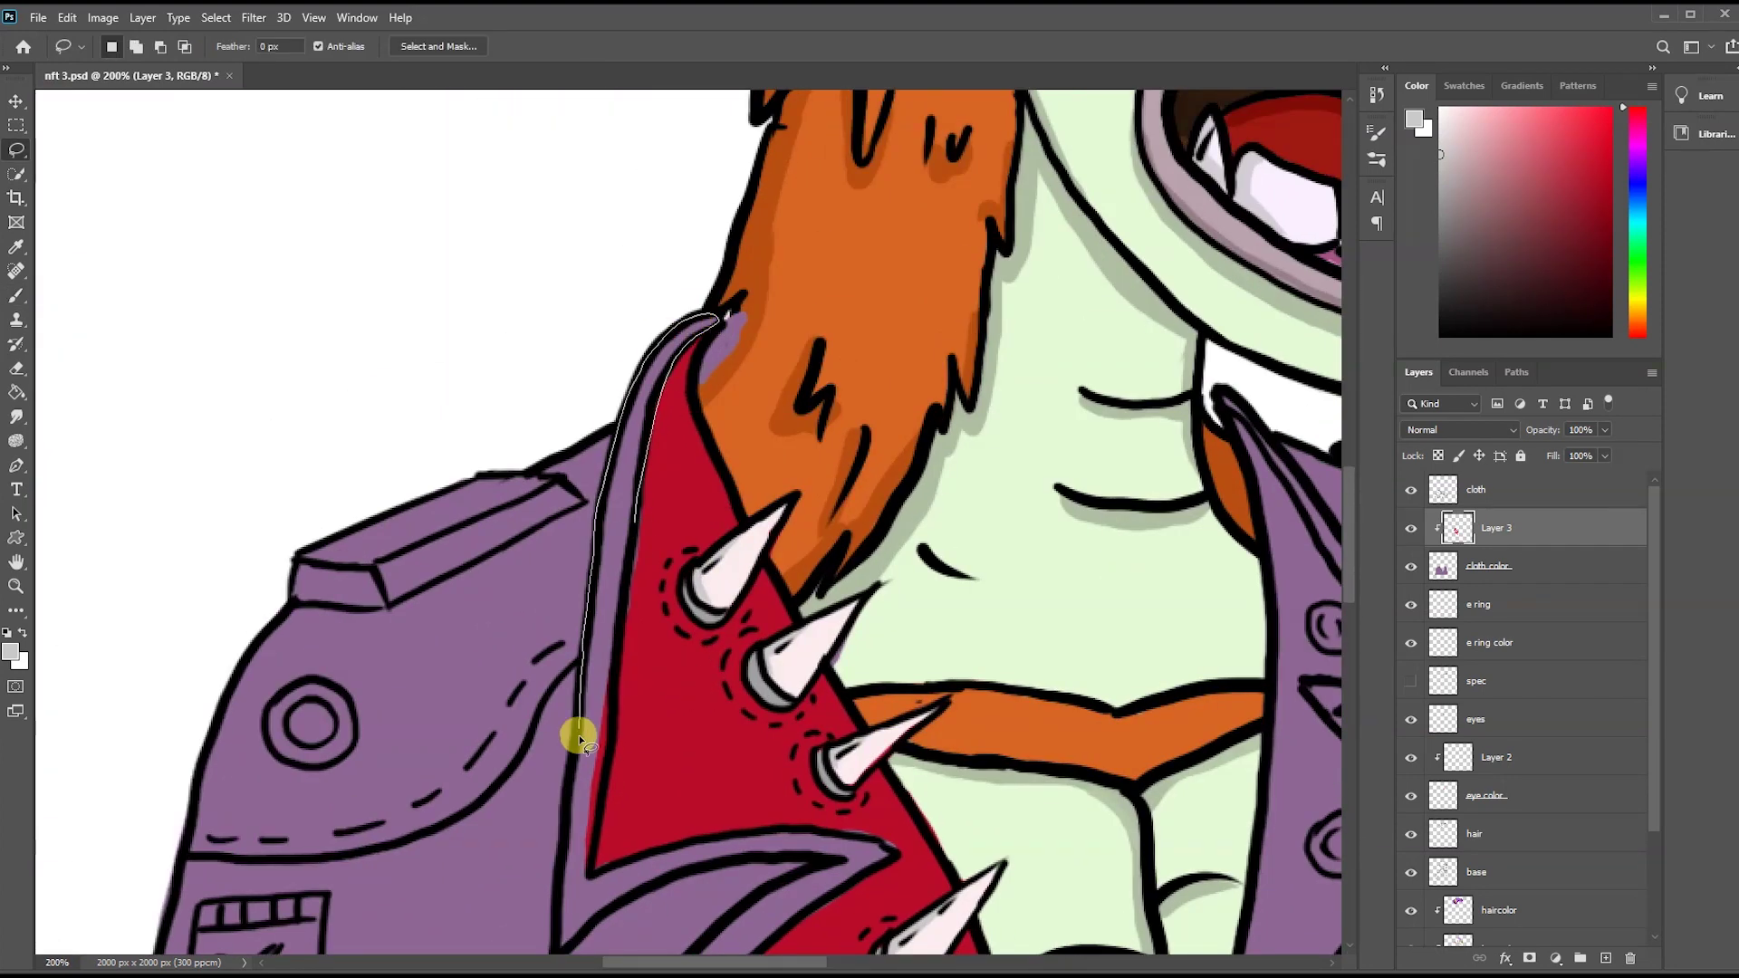
click(1558, 271)
key(b)
scroll(648, 393, down, 3)
scroll(649, 392, down, 2)
mouse_move(555, 548)
mouse_down()
mouse_move(631, 577)
mouse_move(854, 556)
mouse_move(738, 621)
mouse_up()
scroll(738, 622, down, 3)
scroll(737, 622, right, 2)
drag(579, 525, 634, 584)
- Paint red and dark maroon strokes along the collar edge
alt+click(584, 512)
scroll(516, 660, right, 5)
mouse_move(523, 811)
mouse_down()
mouse_move(667, 452)
mouse_move(803, 361)
mouse_move(534, 770)
mouse_up()
alt+click(497, 812)
mouse_move(524, 933)
mouse_down()
mouse_move(667, 574)
mouse_move(870, 342)
mouse_move(725, 192)
mouse_up()
scroll(737, 415, up, 5)
drag(865, 548, 622, 182)
- Paint the purple right lapel red
key(e)
key(b)
alt+click(701, 493)
mouse_move(702, 494)
mouse_down()
mouse_move(804, 489)
mouse_move(738, 474)
mouse_move(807, 491)
mouse_up()
- Paint the upper and lower collar buttons yellow
click(1637, 300)
click(1545, 139)
mouse_move(756, 634)
mouse_down()
mouse_move(730, 613)
mouse_move(765, 652)
mouse_up()
drag(734, 421, 756, 439)
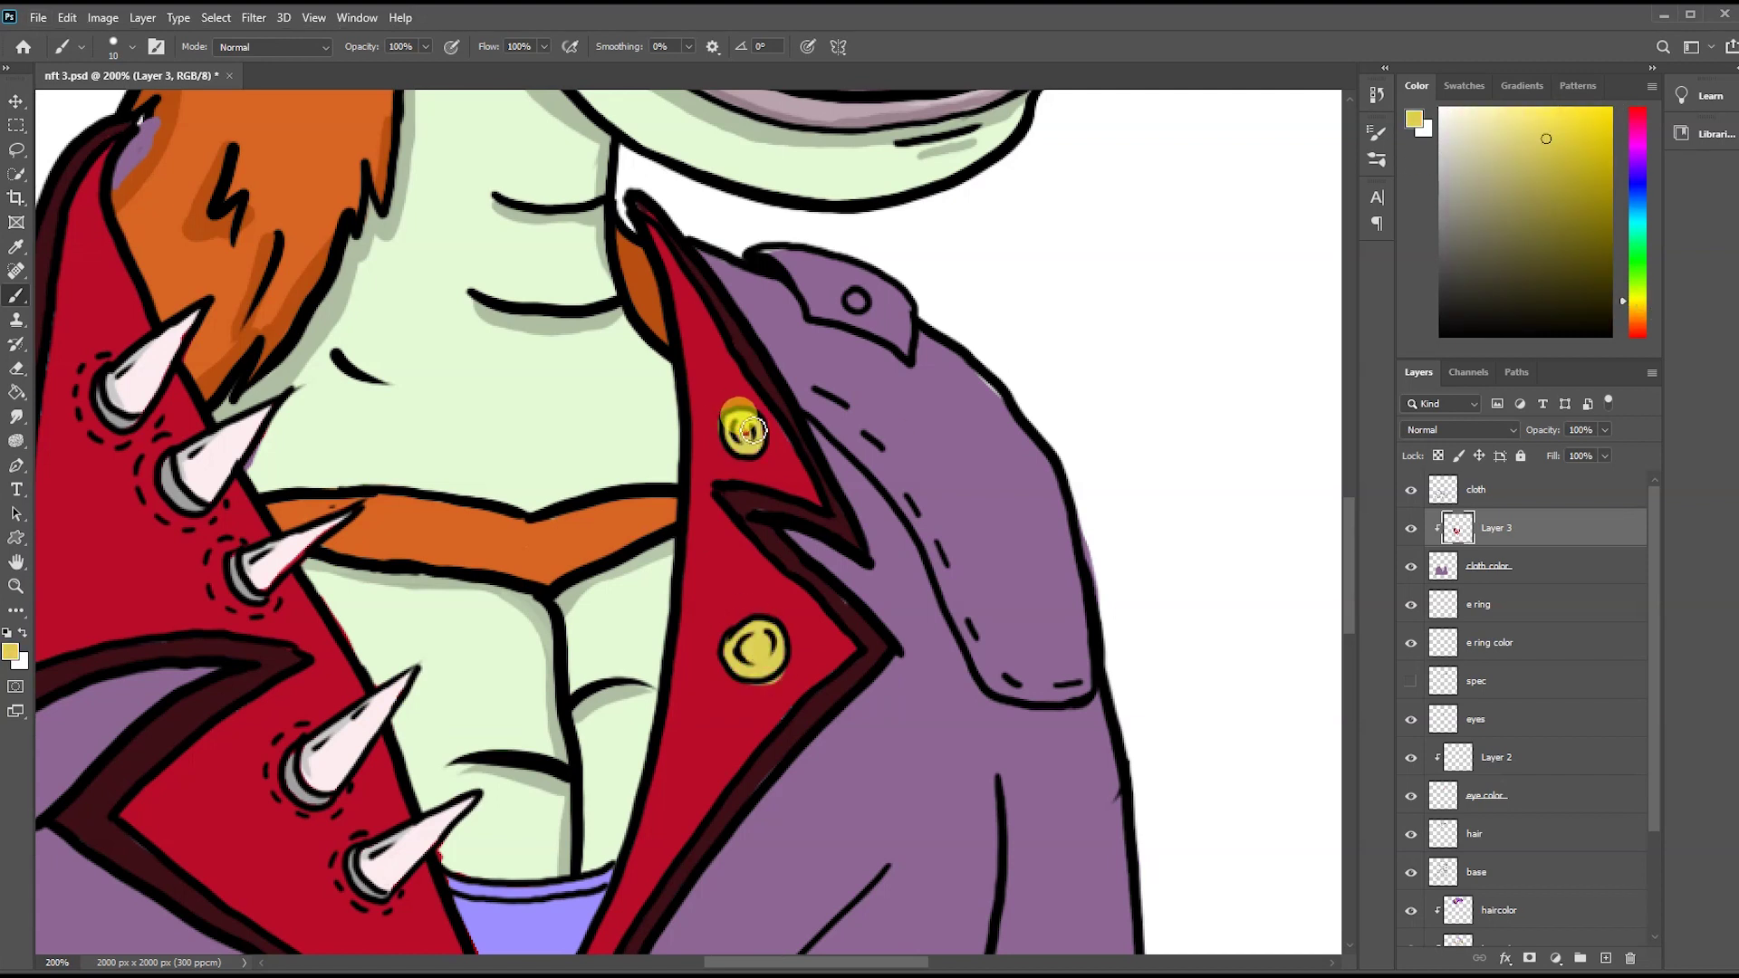
alt+click(645, 549)
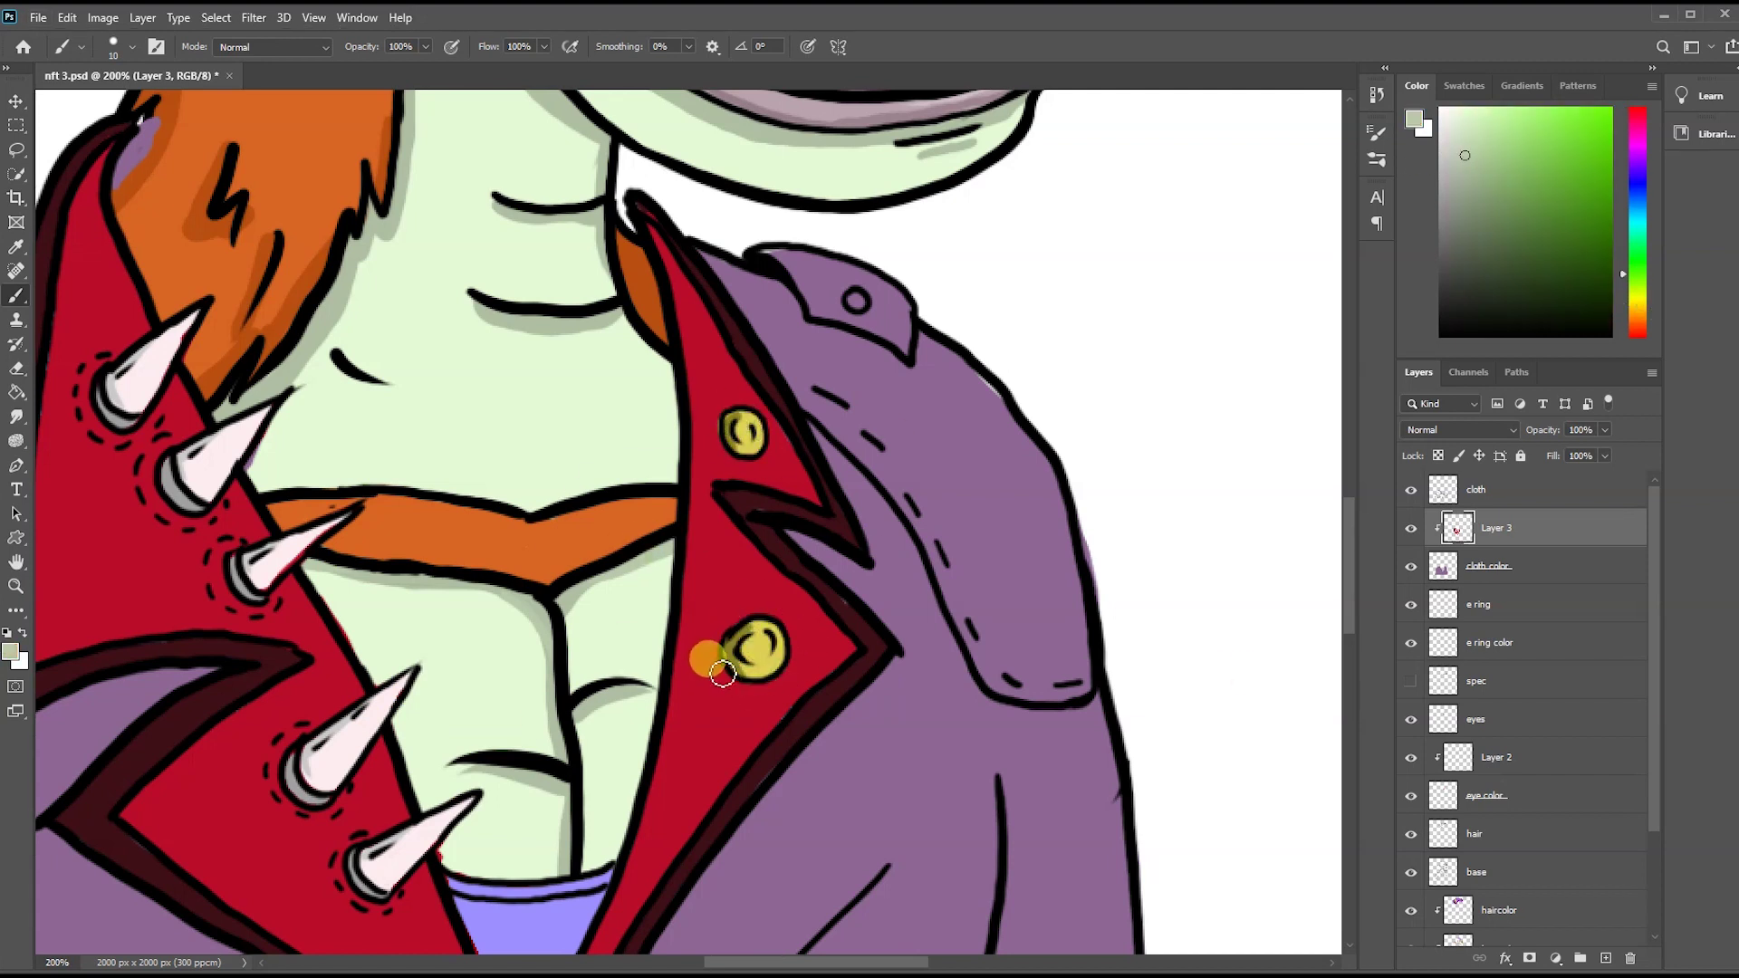
key(ctrl+minus)
key(ctrl+minus)
key(ctrl+plus)
key(ctrl+plus)
- Fill the shoulder badge red, adding yellow trim and a yellow shoulder button ring
alt+click(433, 614)
drag(480, 620, 479, 693)
key(g)
click(444, 705)
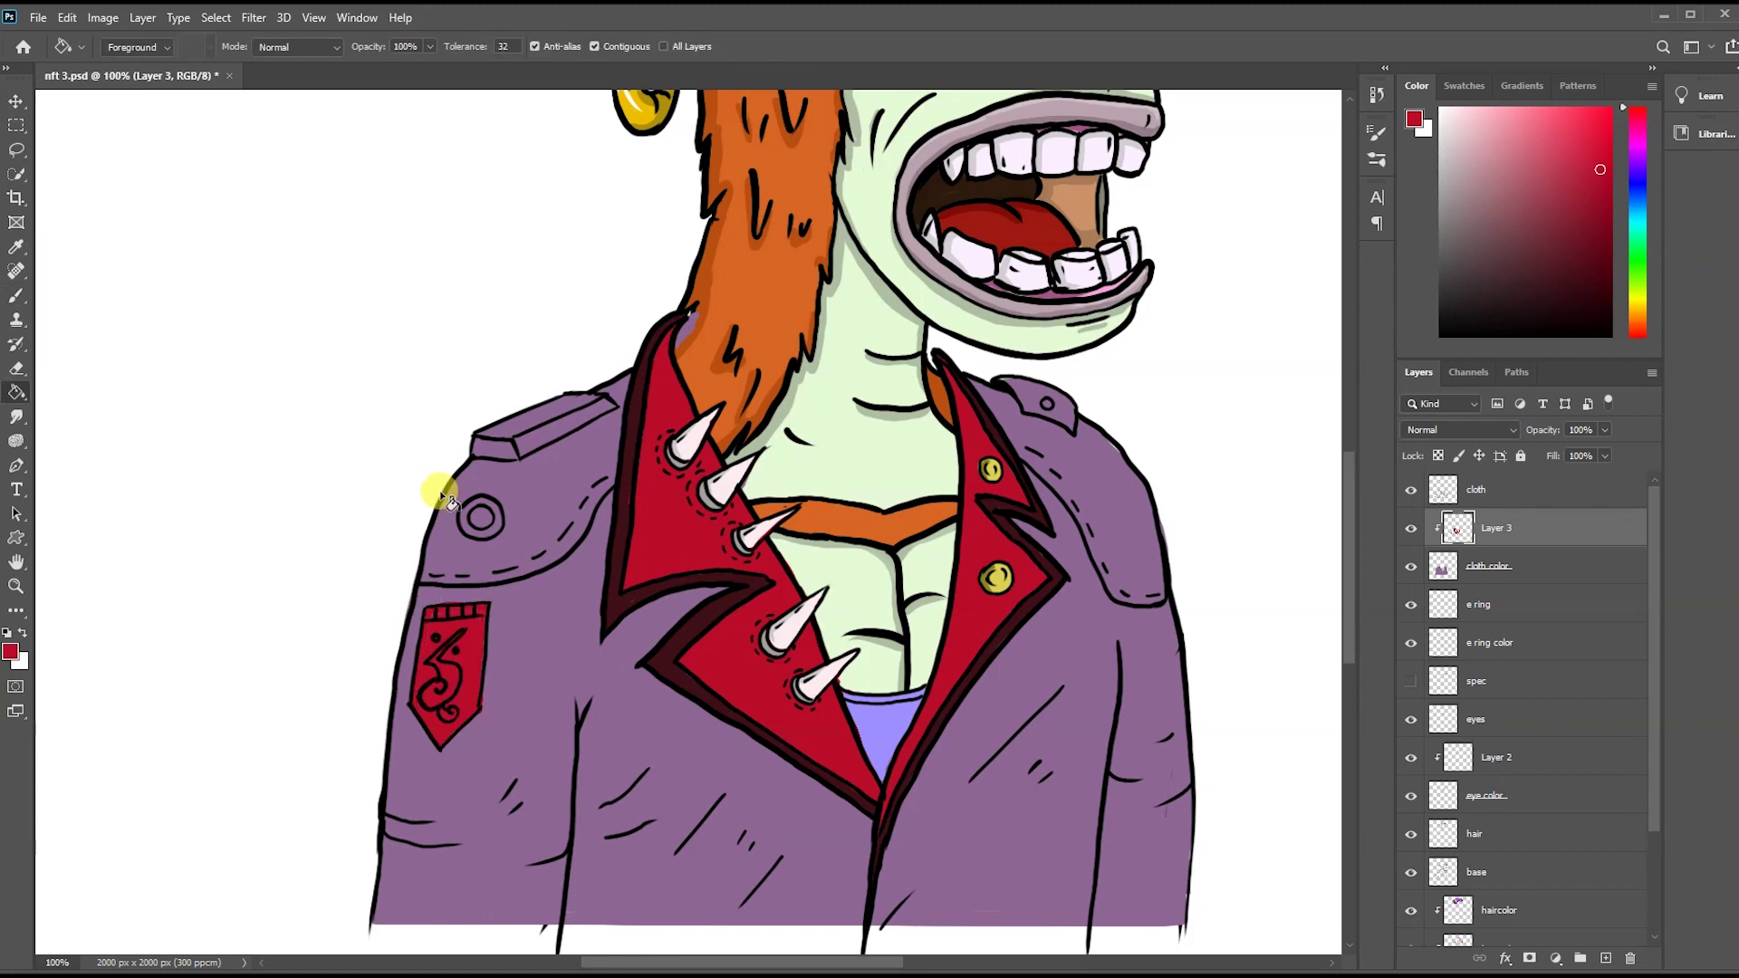
key(b)
alt+click(434, 611)
drag(430, 613, 484, 610)
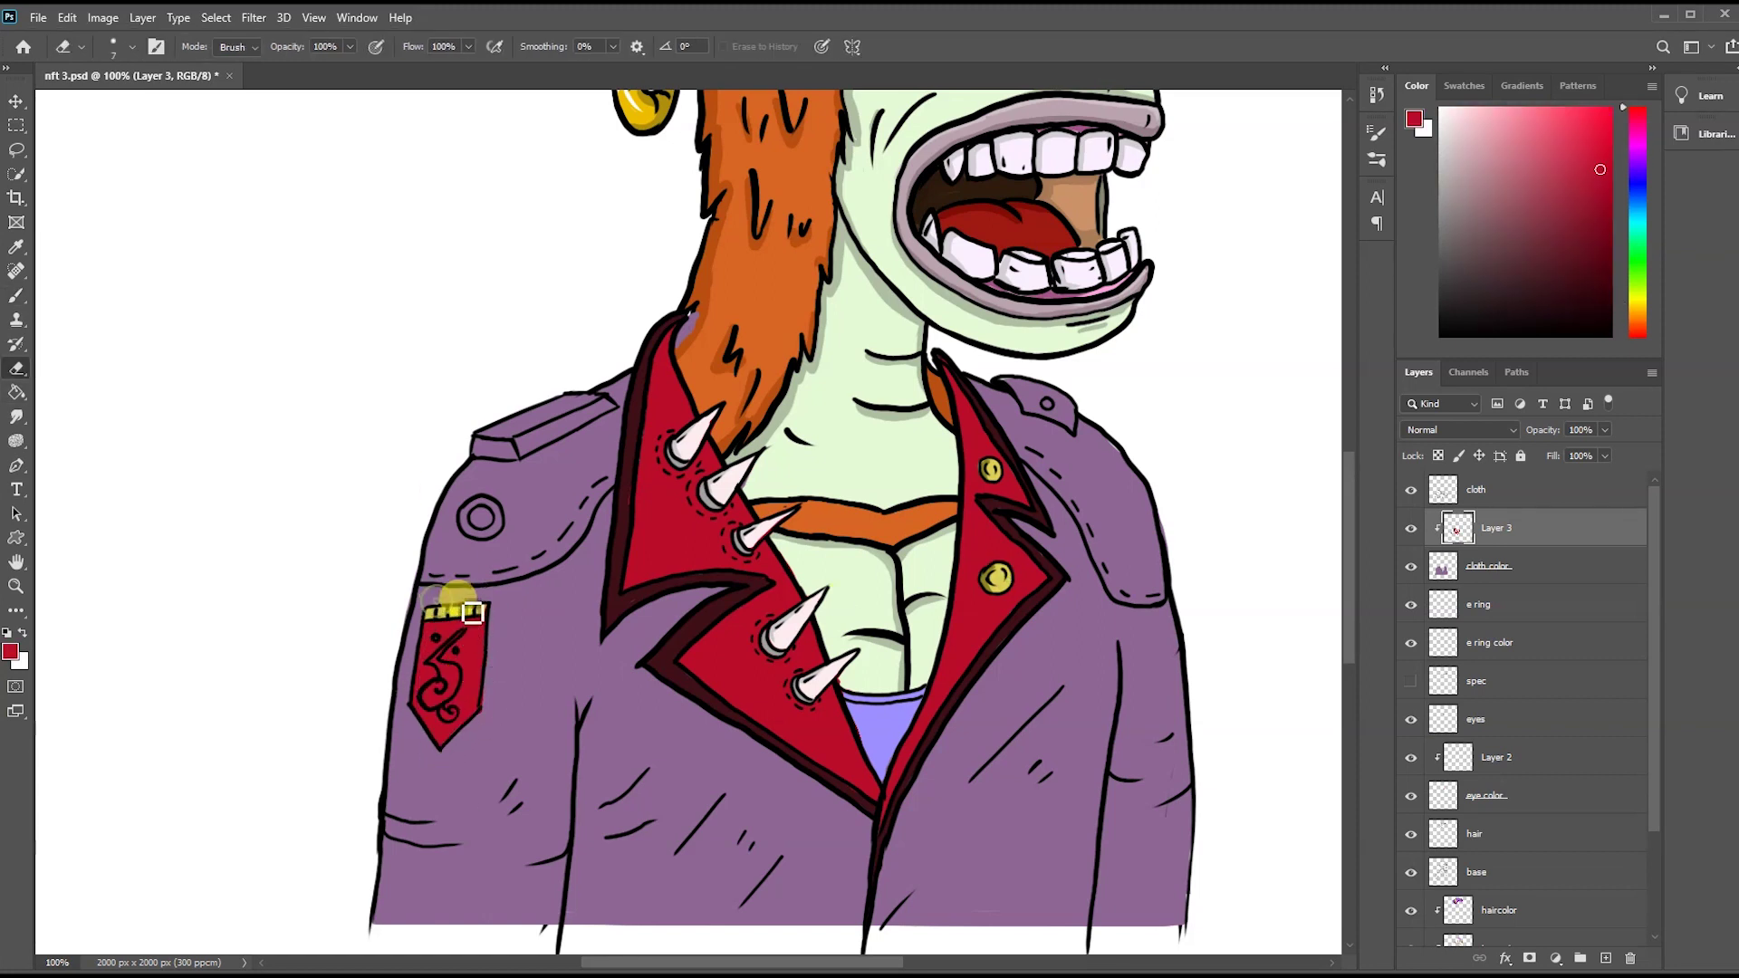
drag(485, 505, 504, 520)
- Paint the shoulder strap red with a darker front edge, and highlight the badge swirl grey
alt+click(670, 380)
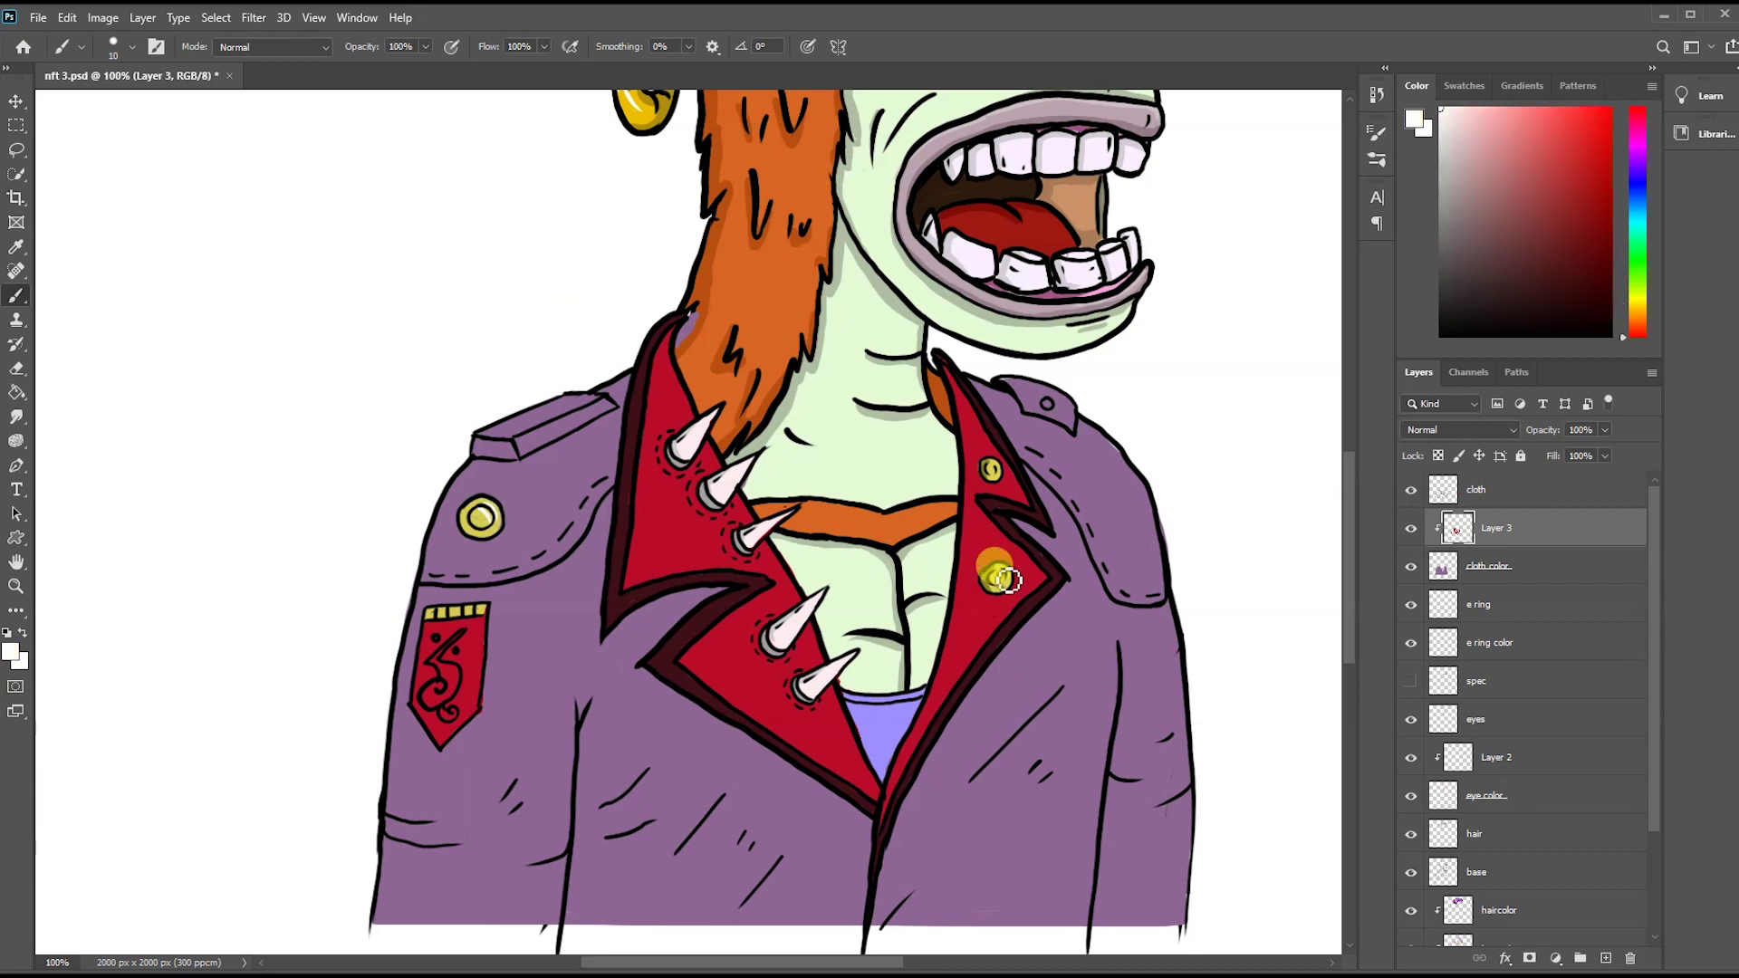
mouse_move(616, 399)
mouse_down()
mouse_move(489, 453)
mouse_move(543, 429)
mouse_up()
alt+click(621, 504)
alt+click(739, 533)
drag(446, 707, 441, 651)
- On the cloth color layer, lasso and fill both shoulders pink-purple
alt+click(638, 525)
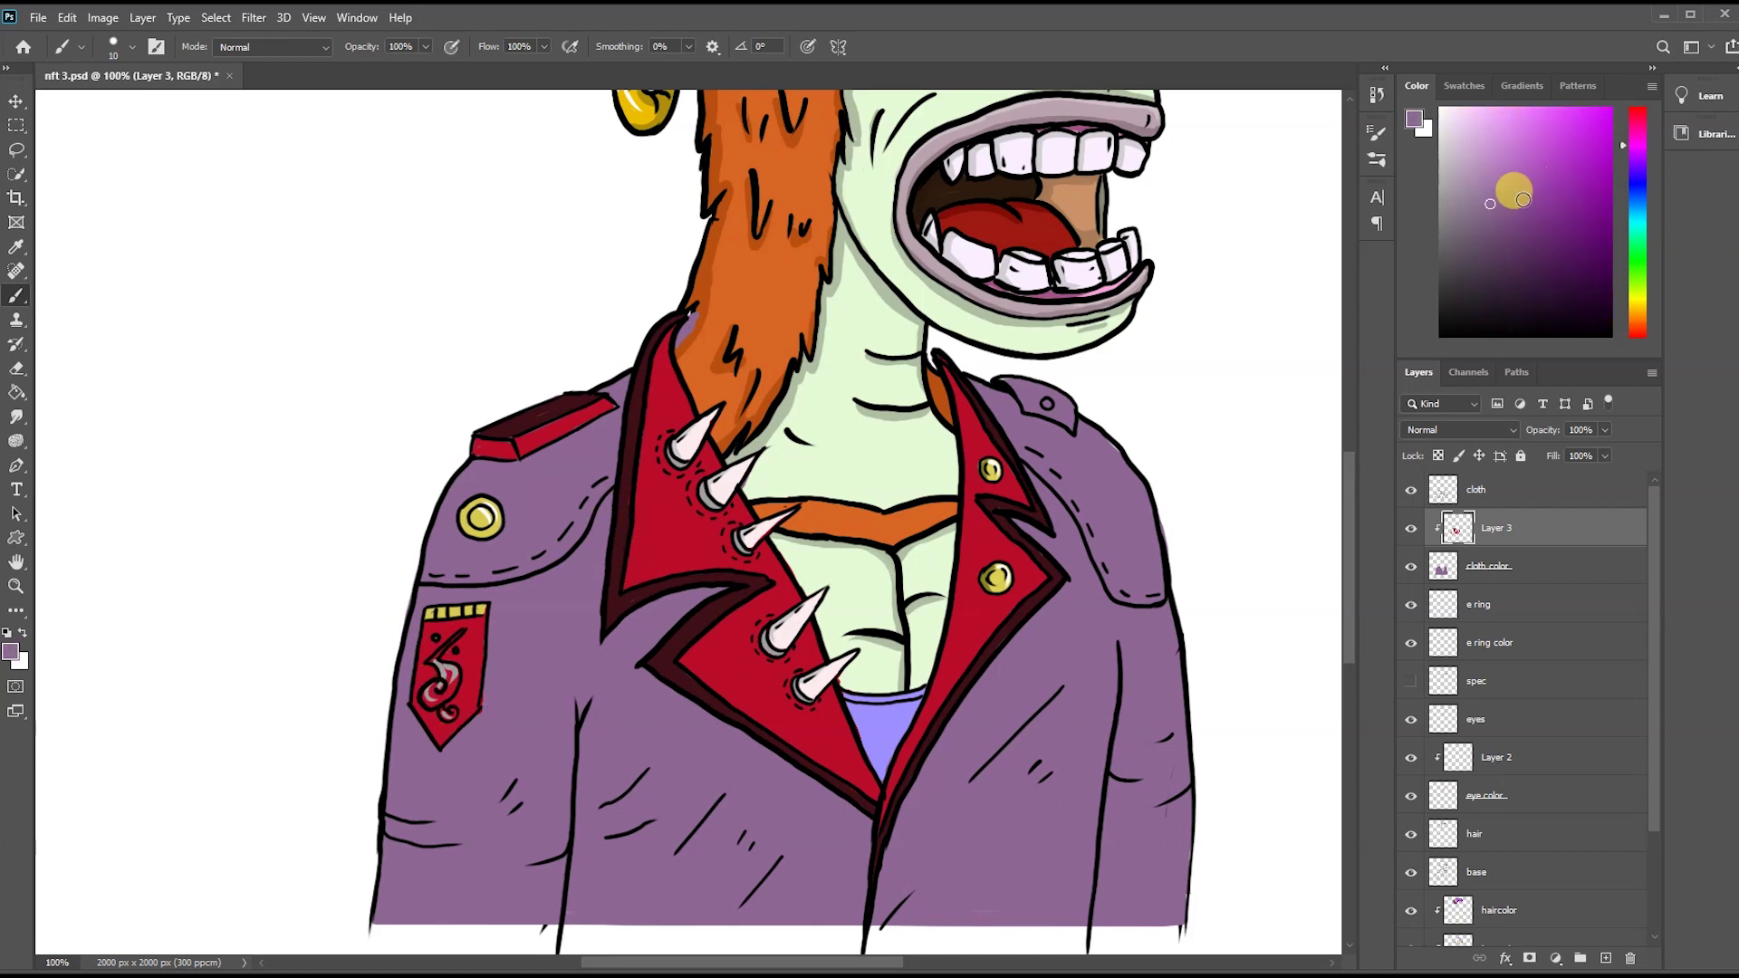
key(l)
drag(603, 494, 622, 453)
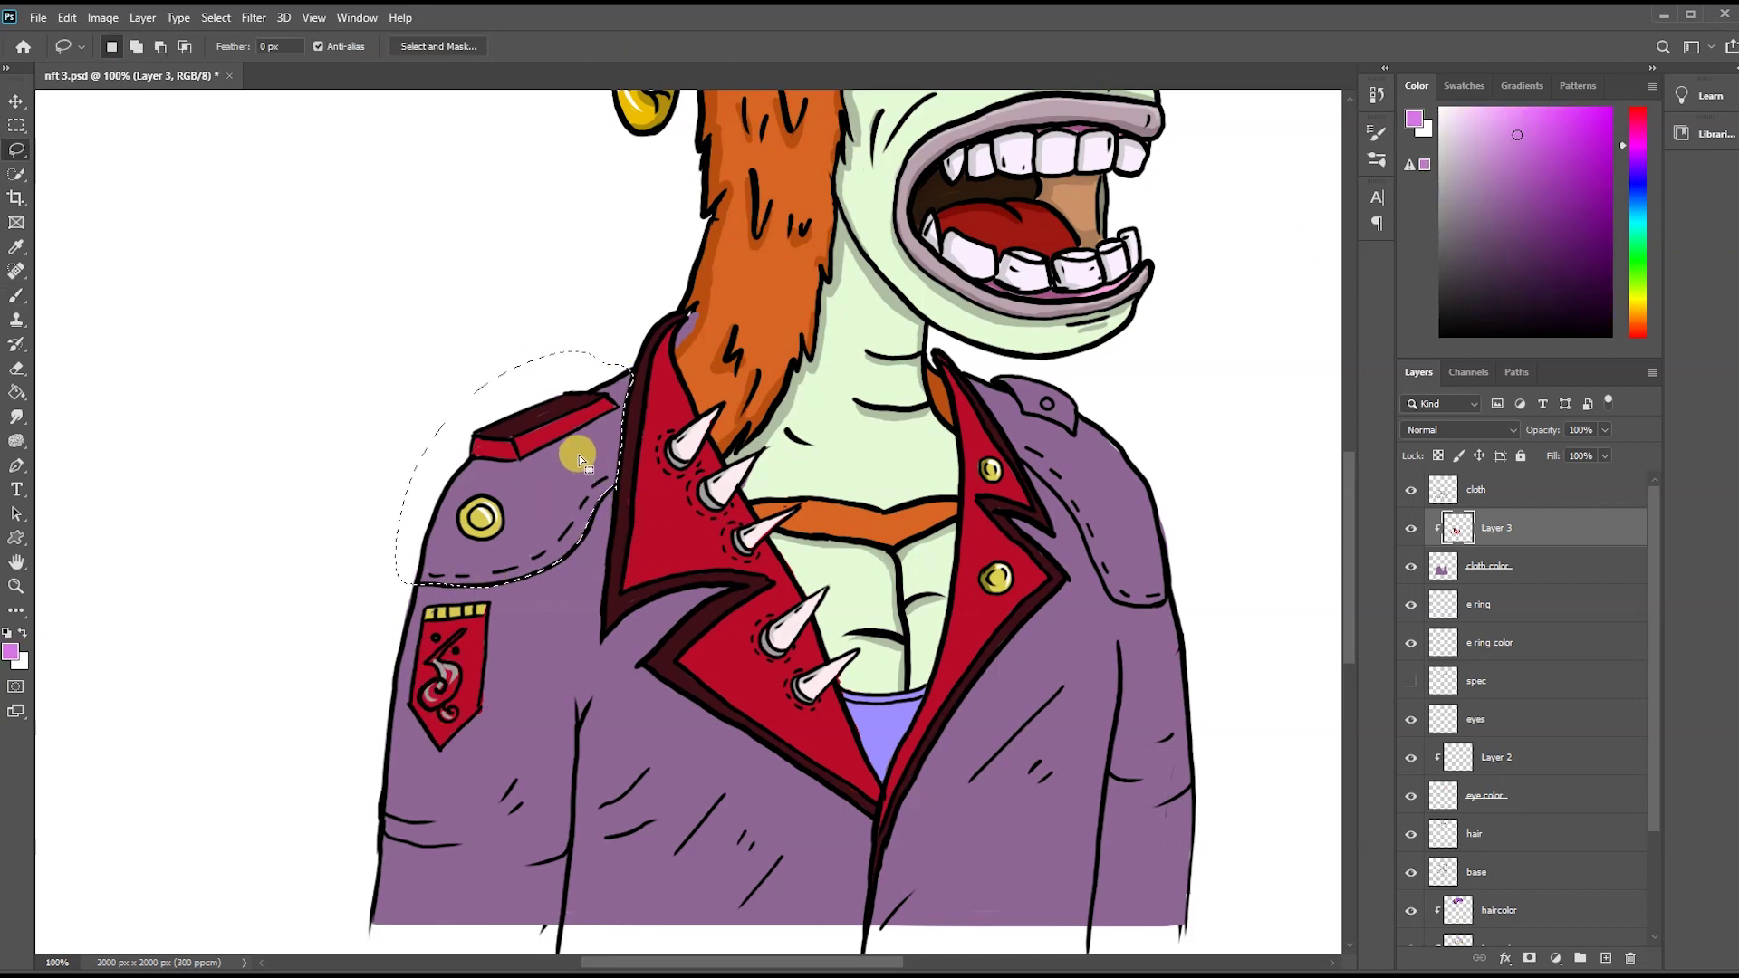
click(1488, 566)
key(alt+BackSpace)
key(ctrl+d)
mouse_move(1022, 418)
mouse_down()
mouse_move(1099, 567)
mouse_move(1005, 452)
mouse_up()
key(alt+BackSpace)
key(ctrl+d)
- Erase the fill off the gold shoulder button and touch it up yellow
key(e)
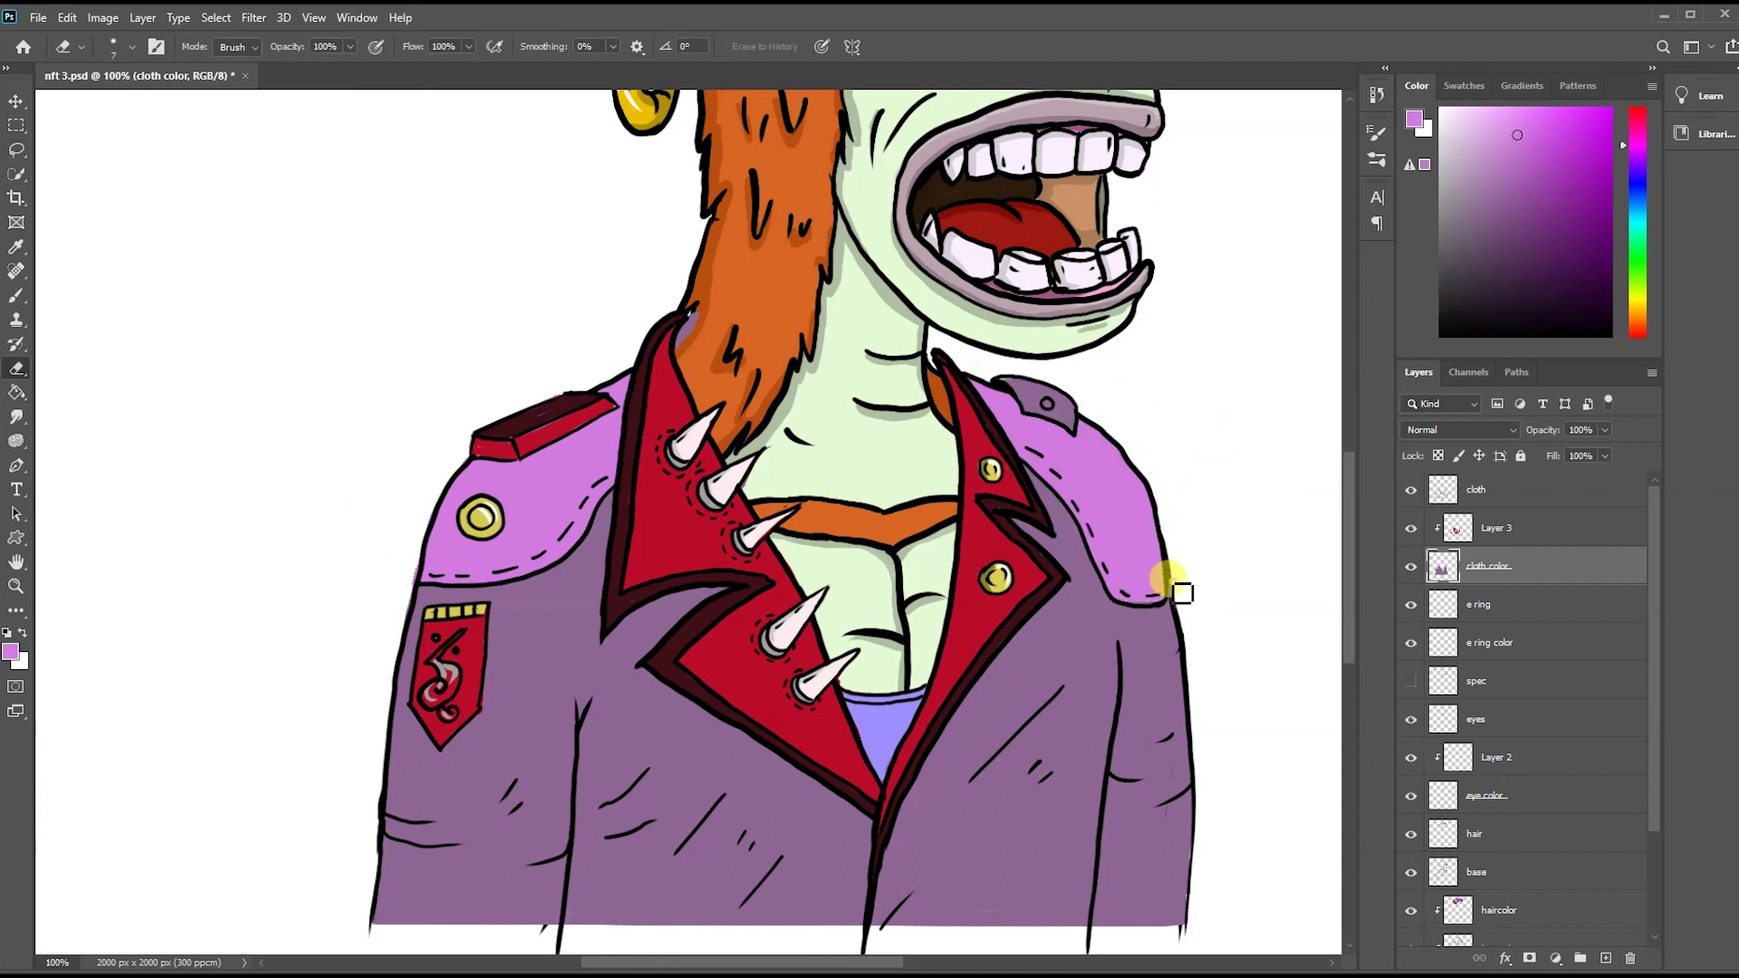
drag(1098, 395, 1041, 407)
key(alt+])
alt+click(1047, 404)
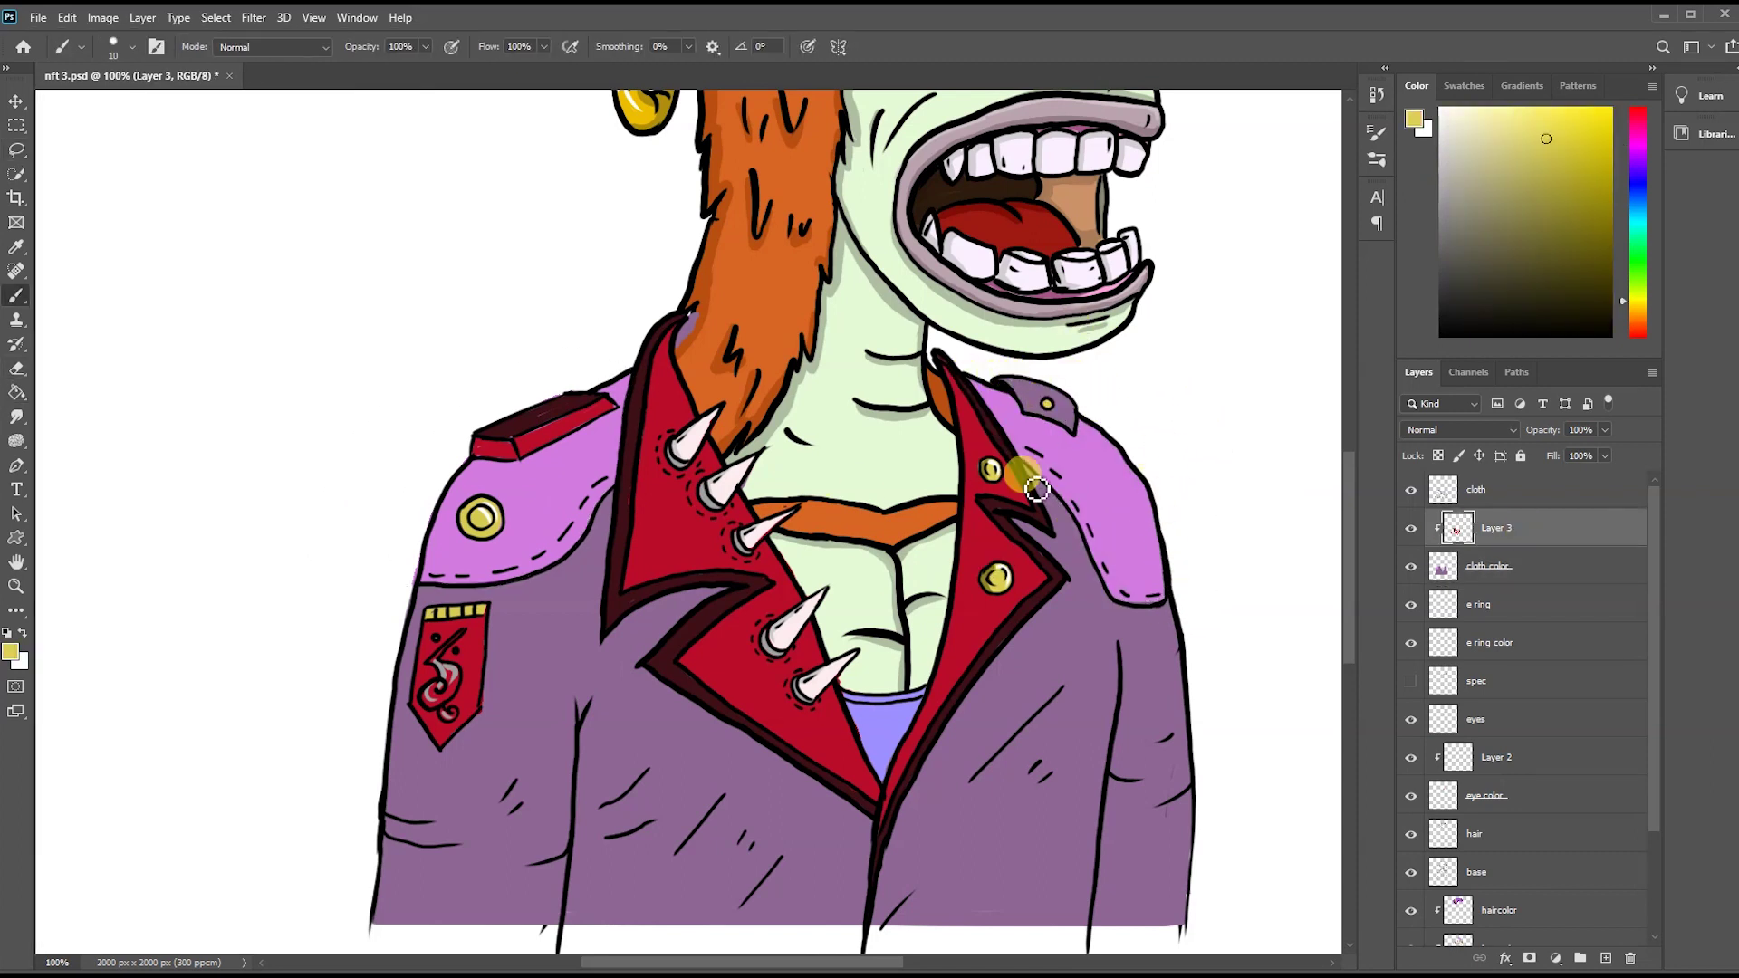
key(alt+[)
- Erase stray pixels along the collar edge
alt+click(693, 355)
click(1495, 195)
alt+click(692, 341)
key(e)
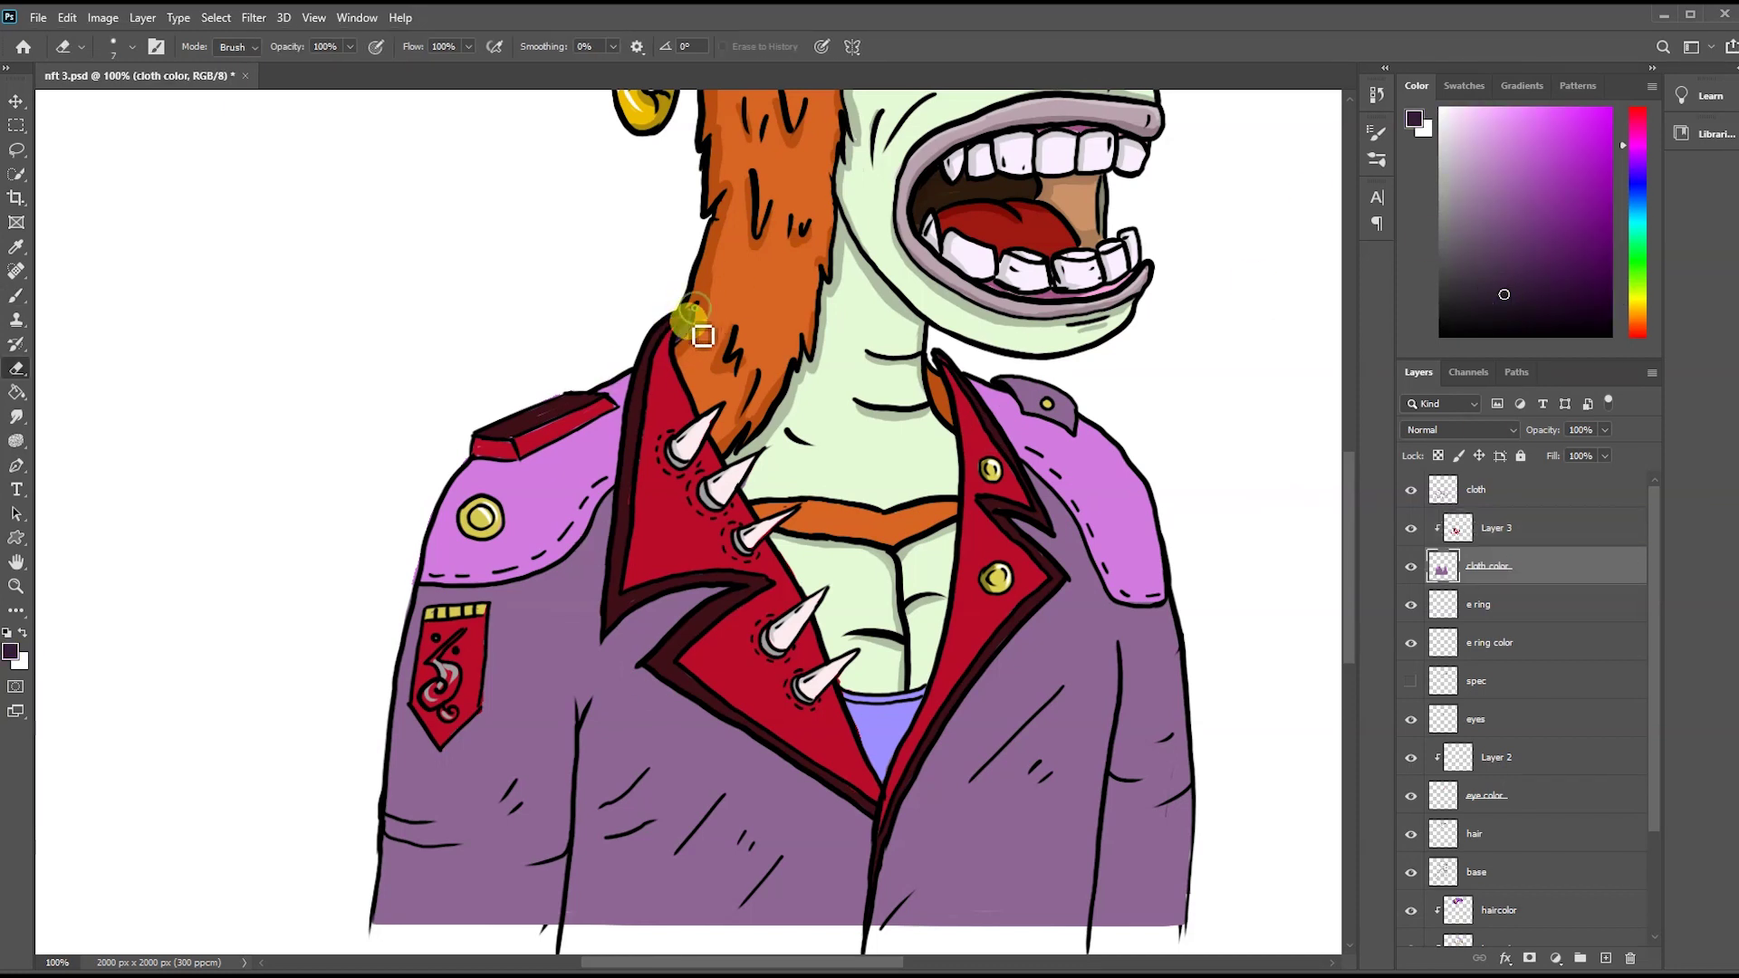
drag(979, 404, 945, 387)
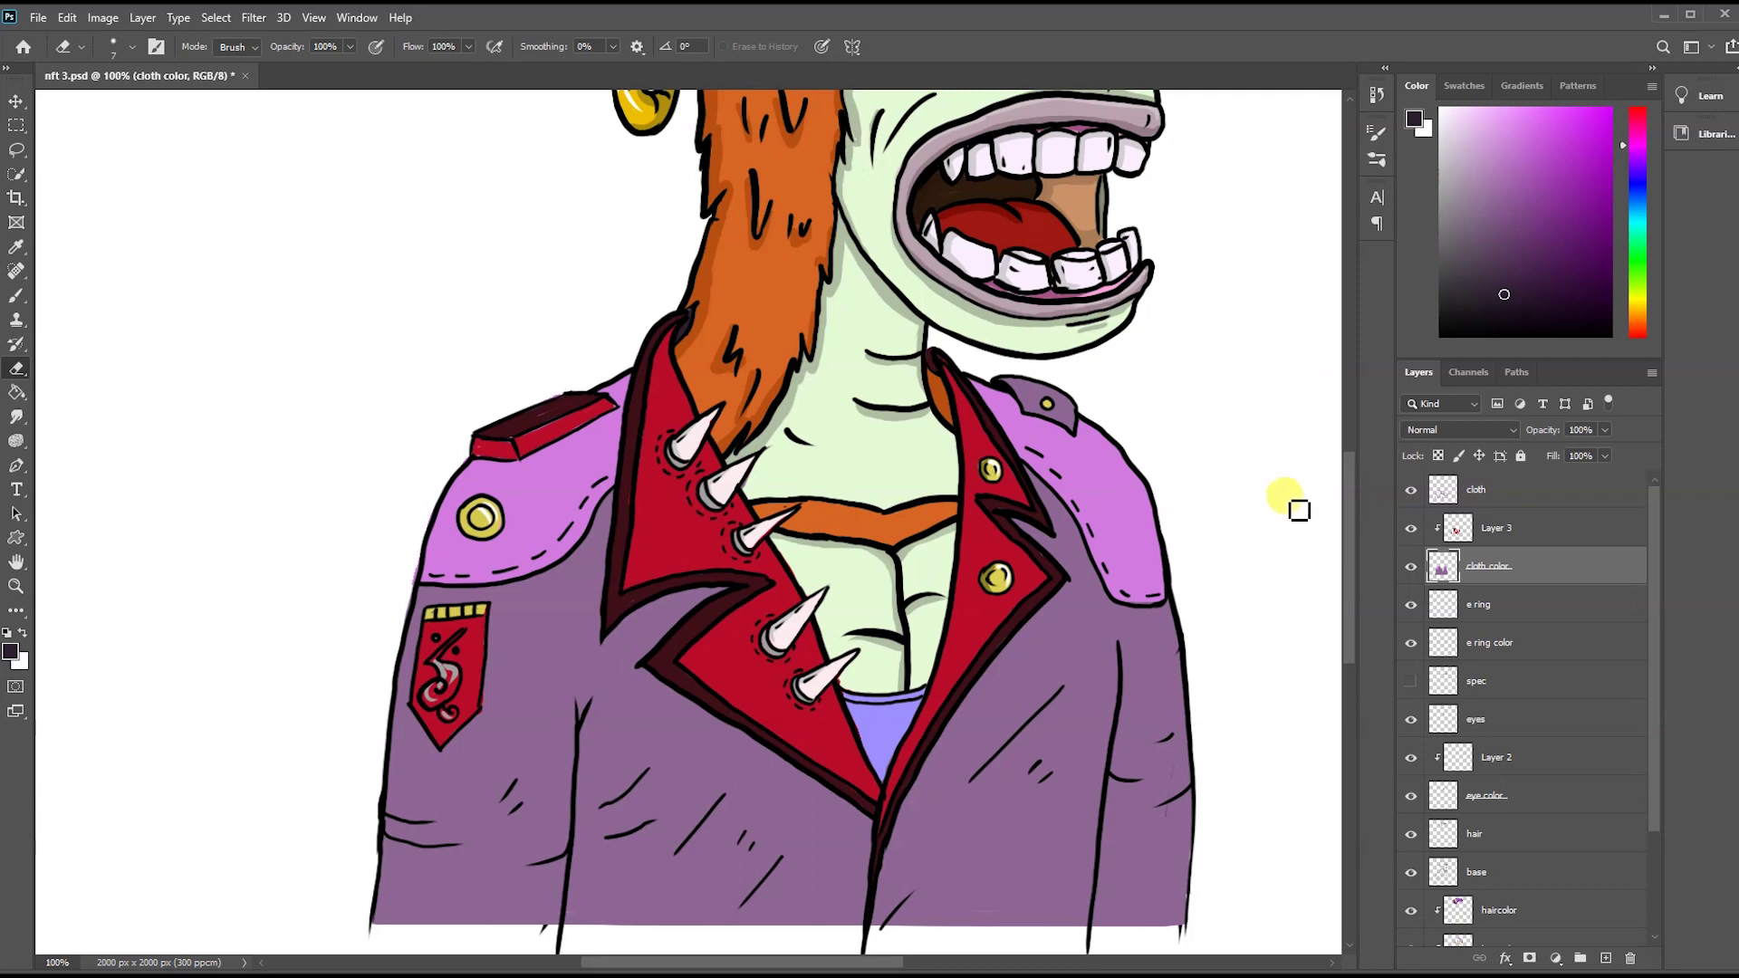
- On Layer 3, brush jacket purple over stray lapel pixels and add darker shading
click(1517, 552)
key(b)
alt+click(512, 657)
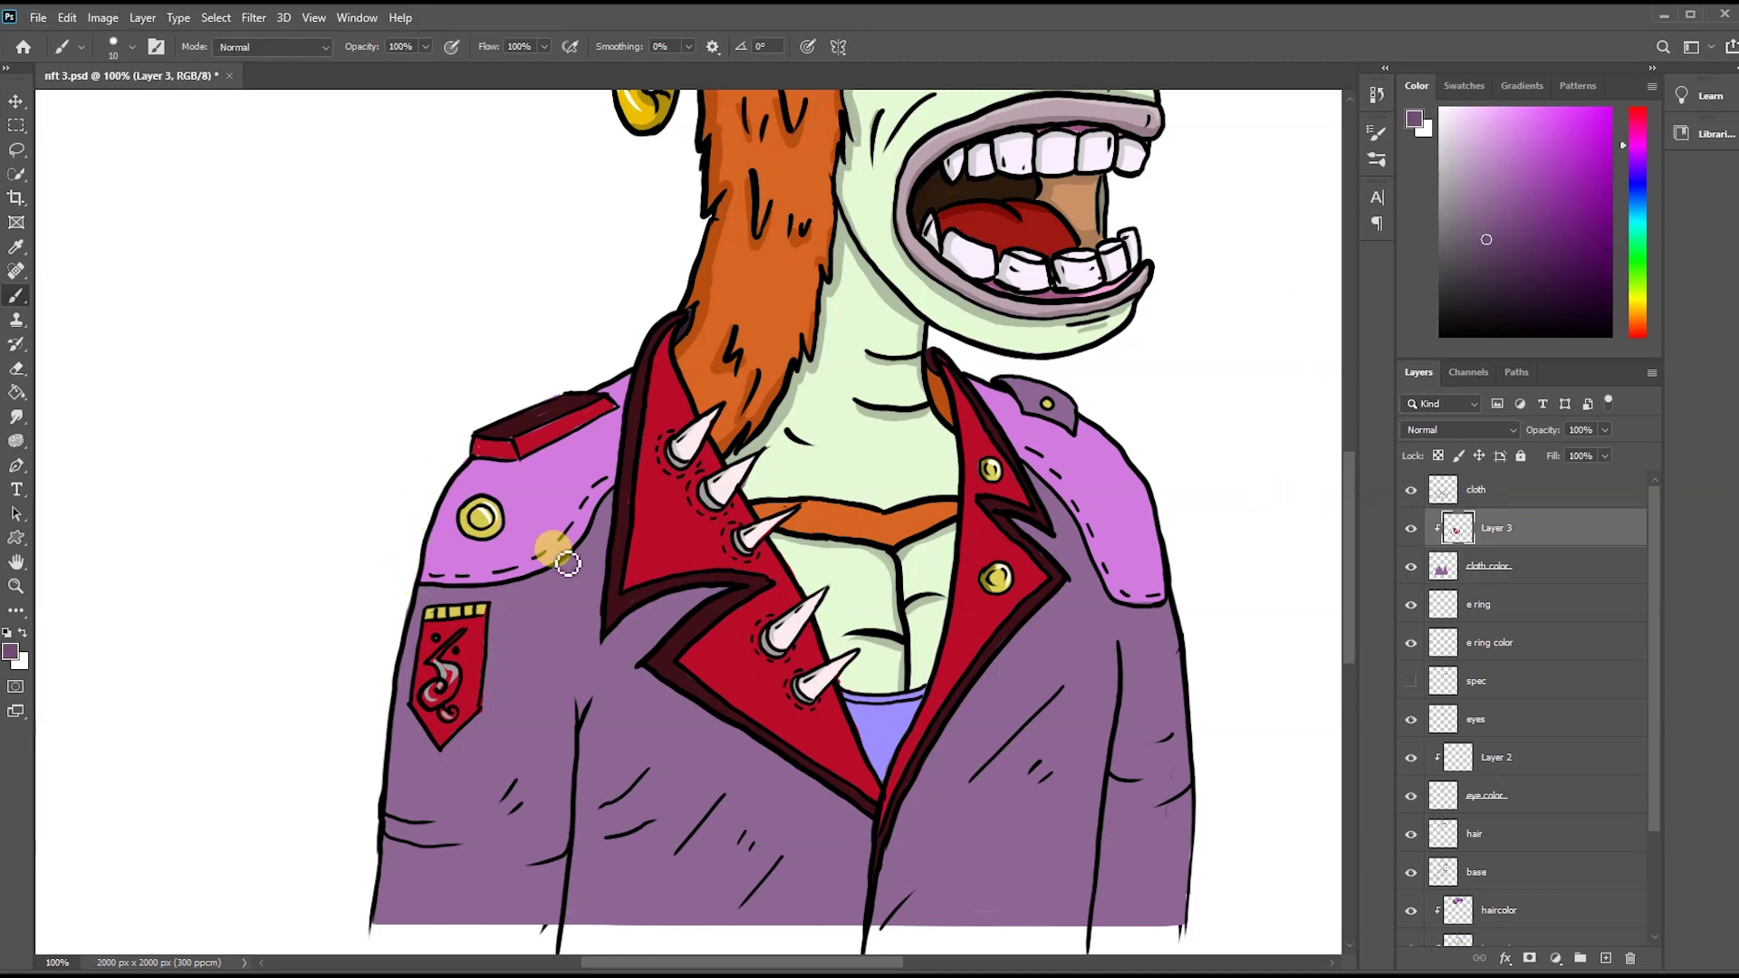
mouse_move(594, 575)
mouse_down()
mouse_move(477, 583)
mouse_move(640, 621)
mouse_move(699, 591)
mouse_move(607, 606)
mouse_move(667, 695)
mouse_up()
mouse_move(1075, 595)
mouse_down()
mouse_move(1009, 640)
mouse_move(857, 827)
mouse_move(574, 788)
mouse_move(664, 807)
mouse_move(387, 815)
mouse_move(454, 834)
mouse_move(376, 900)
mouse_move(428, 735)
mouse_up()
- Shade dark purple creases on the right arm and jacket
click(529, 478)
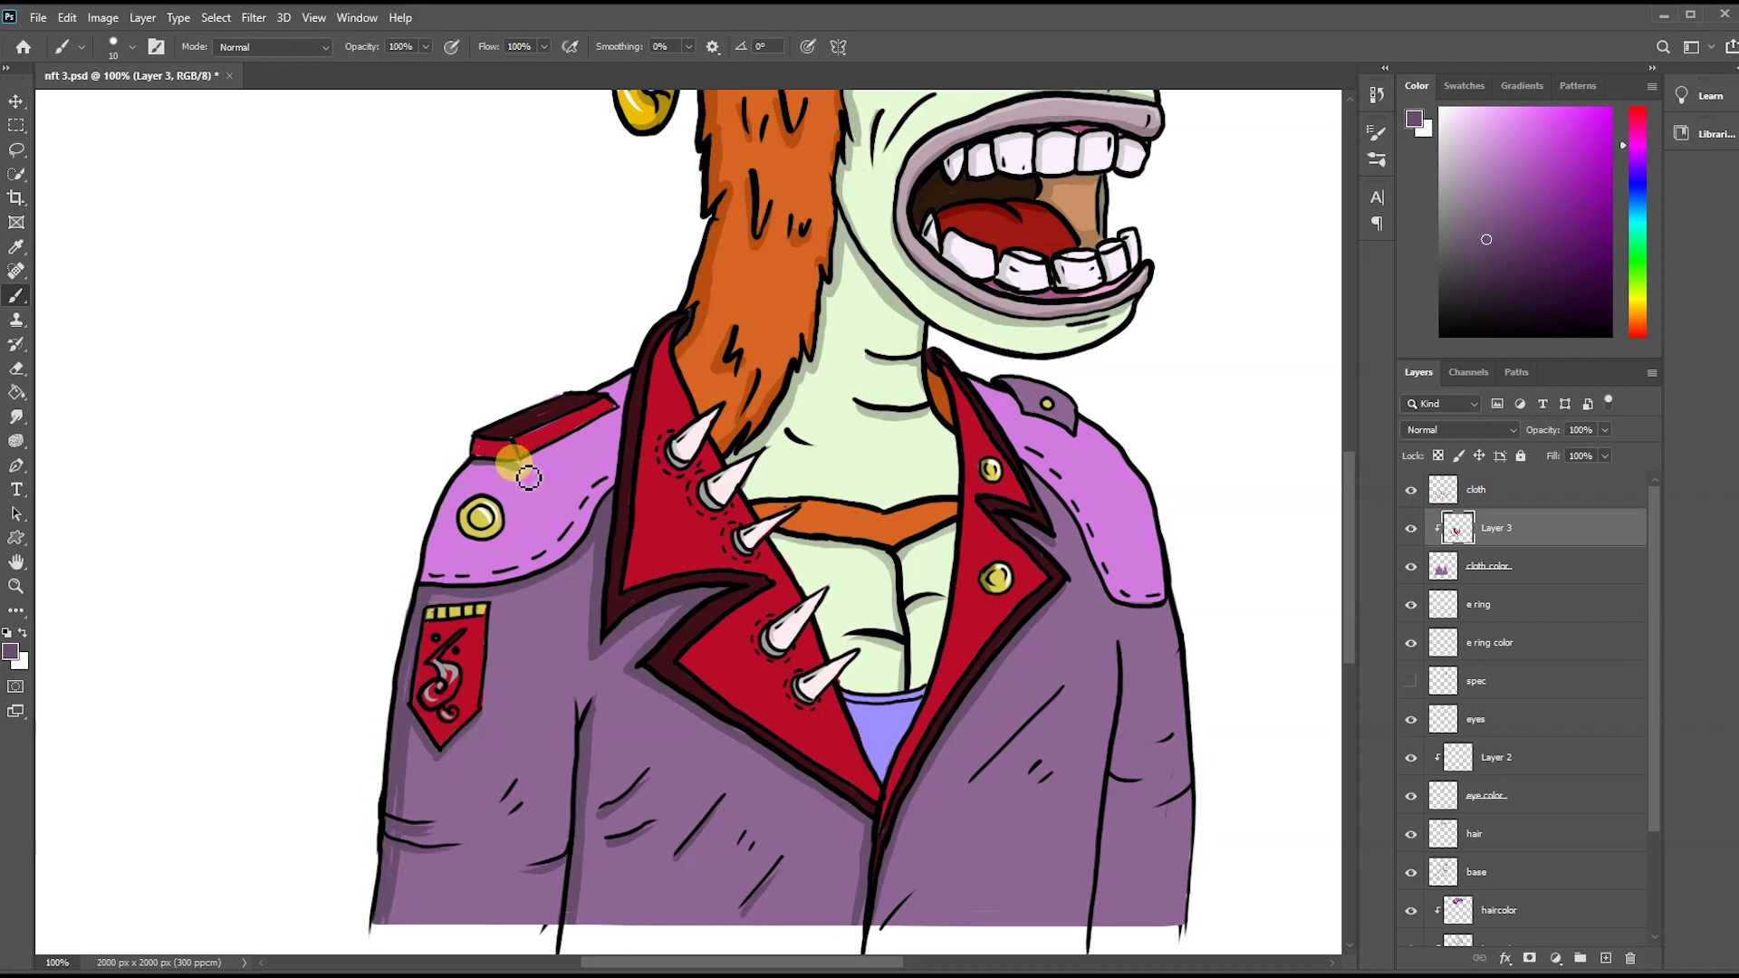
mouse_move(1073, 531)
mouse_down()
mouse_move(1117, 686)
mouse_move(1198, 616)
mouse_up()
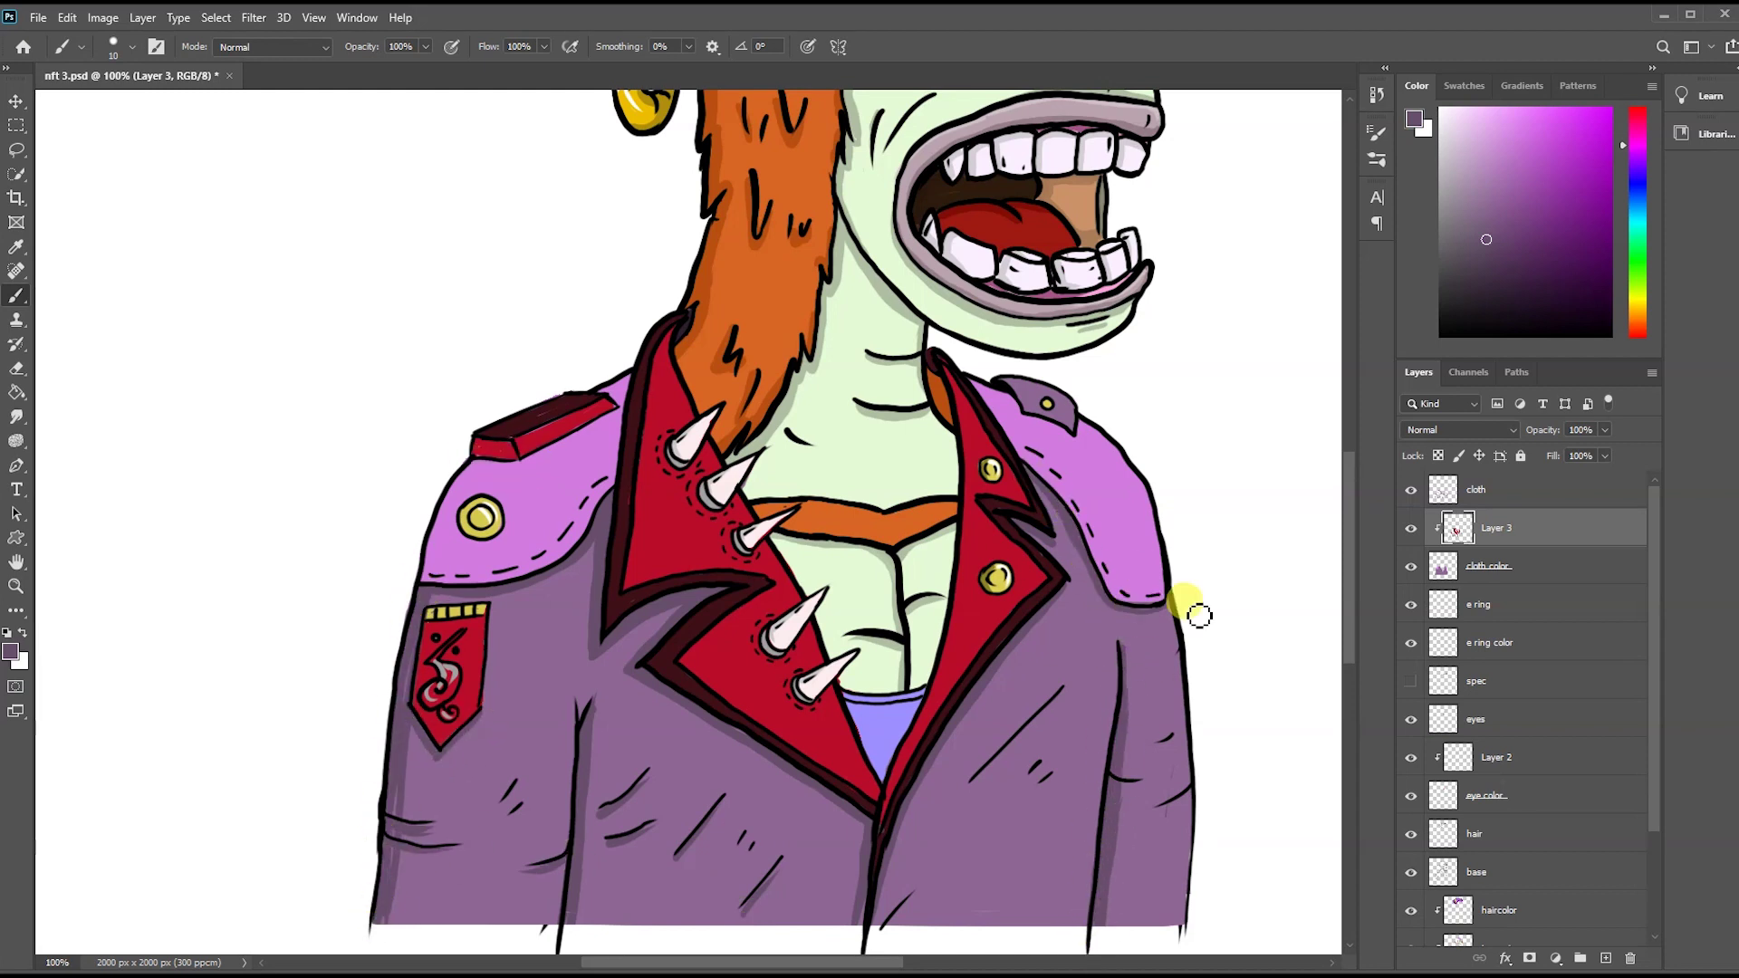
drag(900, 931, 1050, 527)
click(577, 573)
drag(391, 941, 735, 824)
click(797, 584)
- Paint pink-violet along the shoulder edges and pale lavender highlights on the jacket
alt+click(555, 478)
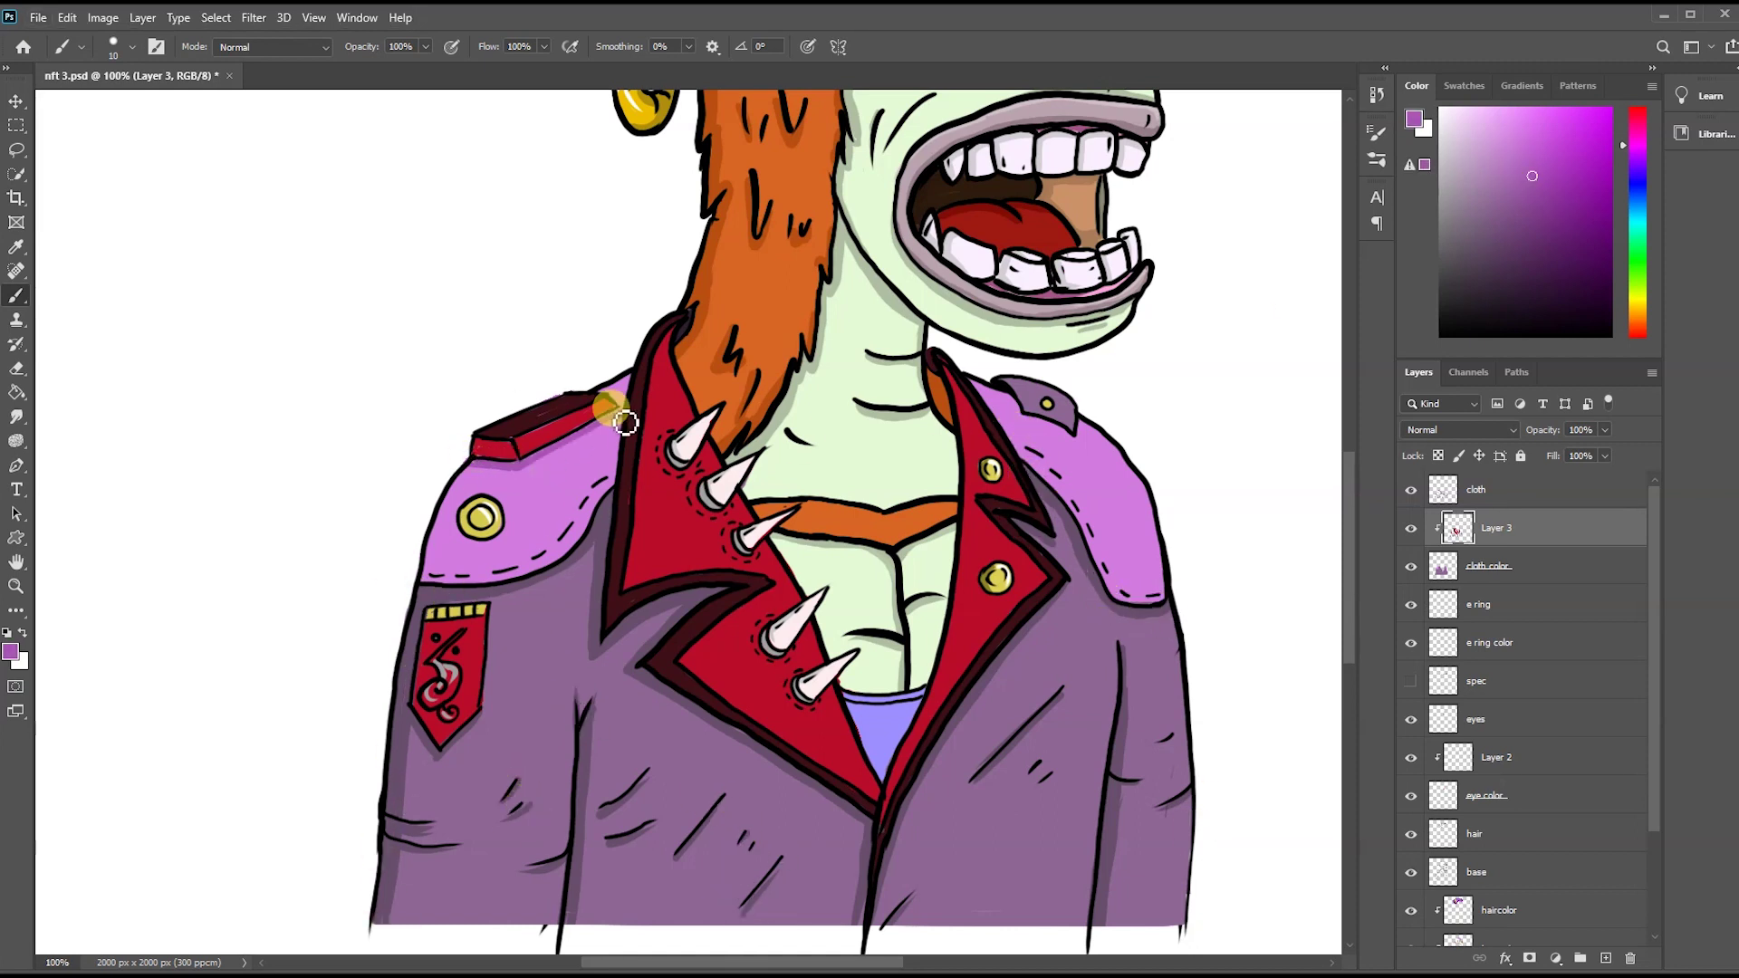
drag(1048, 432, 1103, 586)
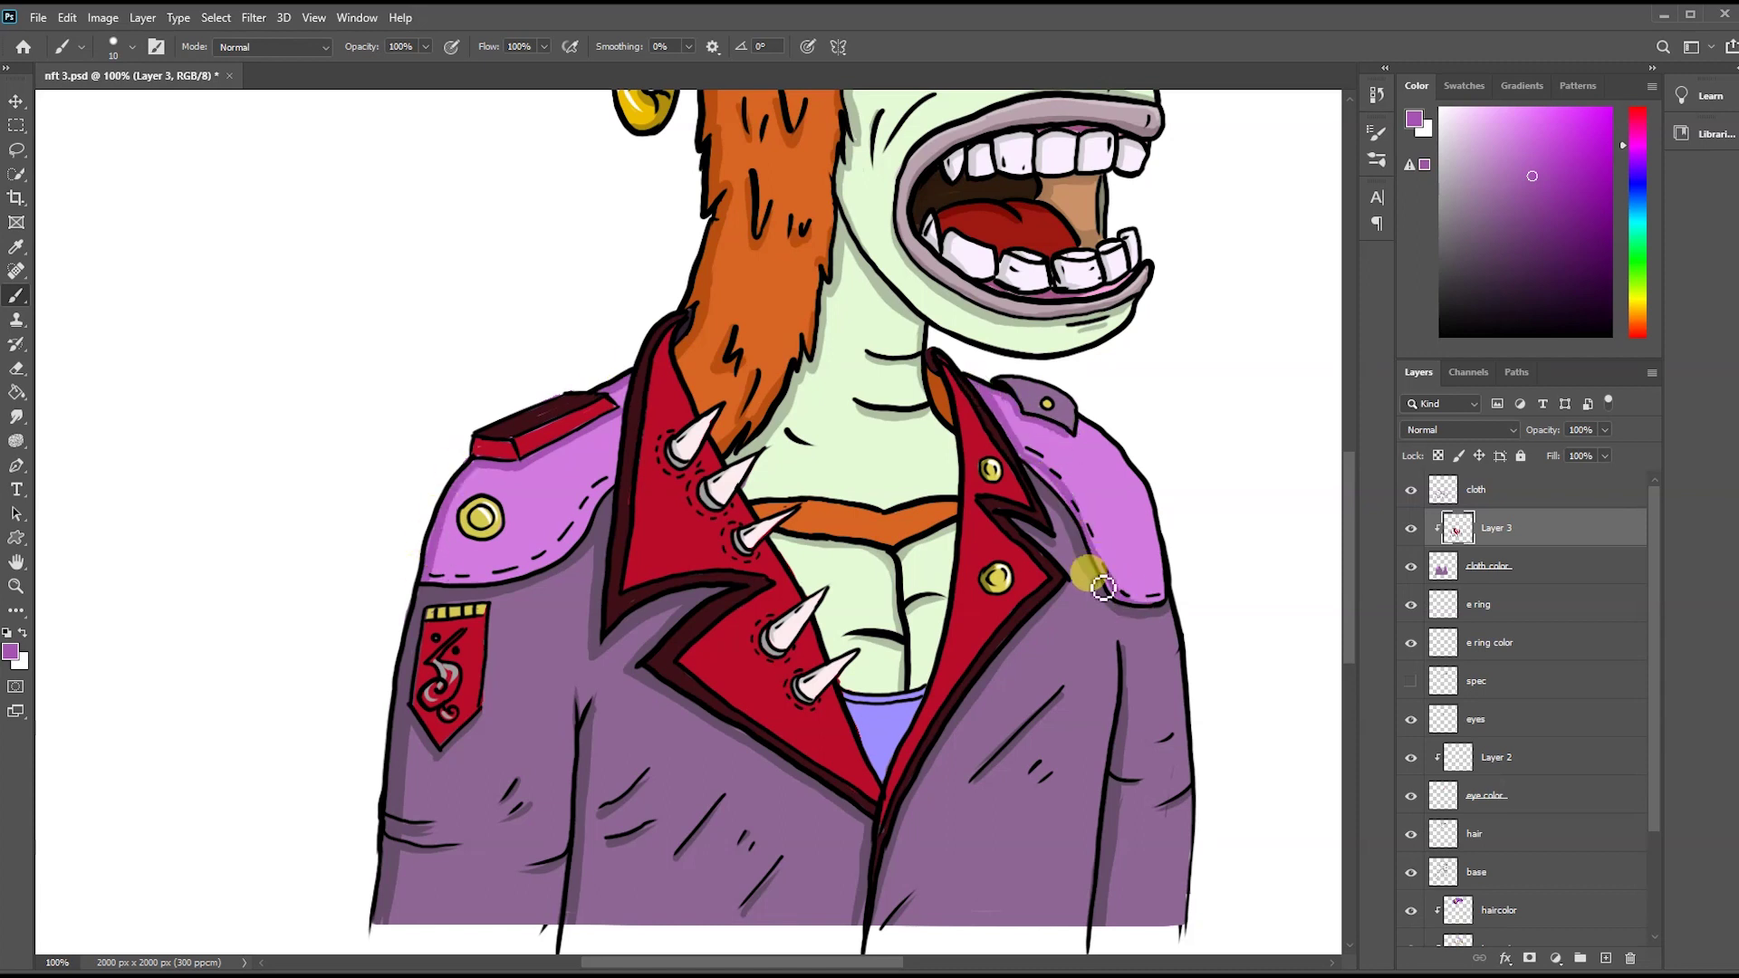
drag(1087, 432, 1127, 552)
drag(584, 467, 543, 512)
alt+click(677, 729)
drag(534, 747, 543, 711)
drag(1033, 698, 996, 751)
- Add light red highlights to both lapels
alt+click(618, 559)
drag(1005, 525, 982, 566)
drag(769, 521, 714, 468)
alt+click(652, 490)
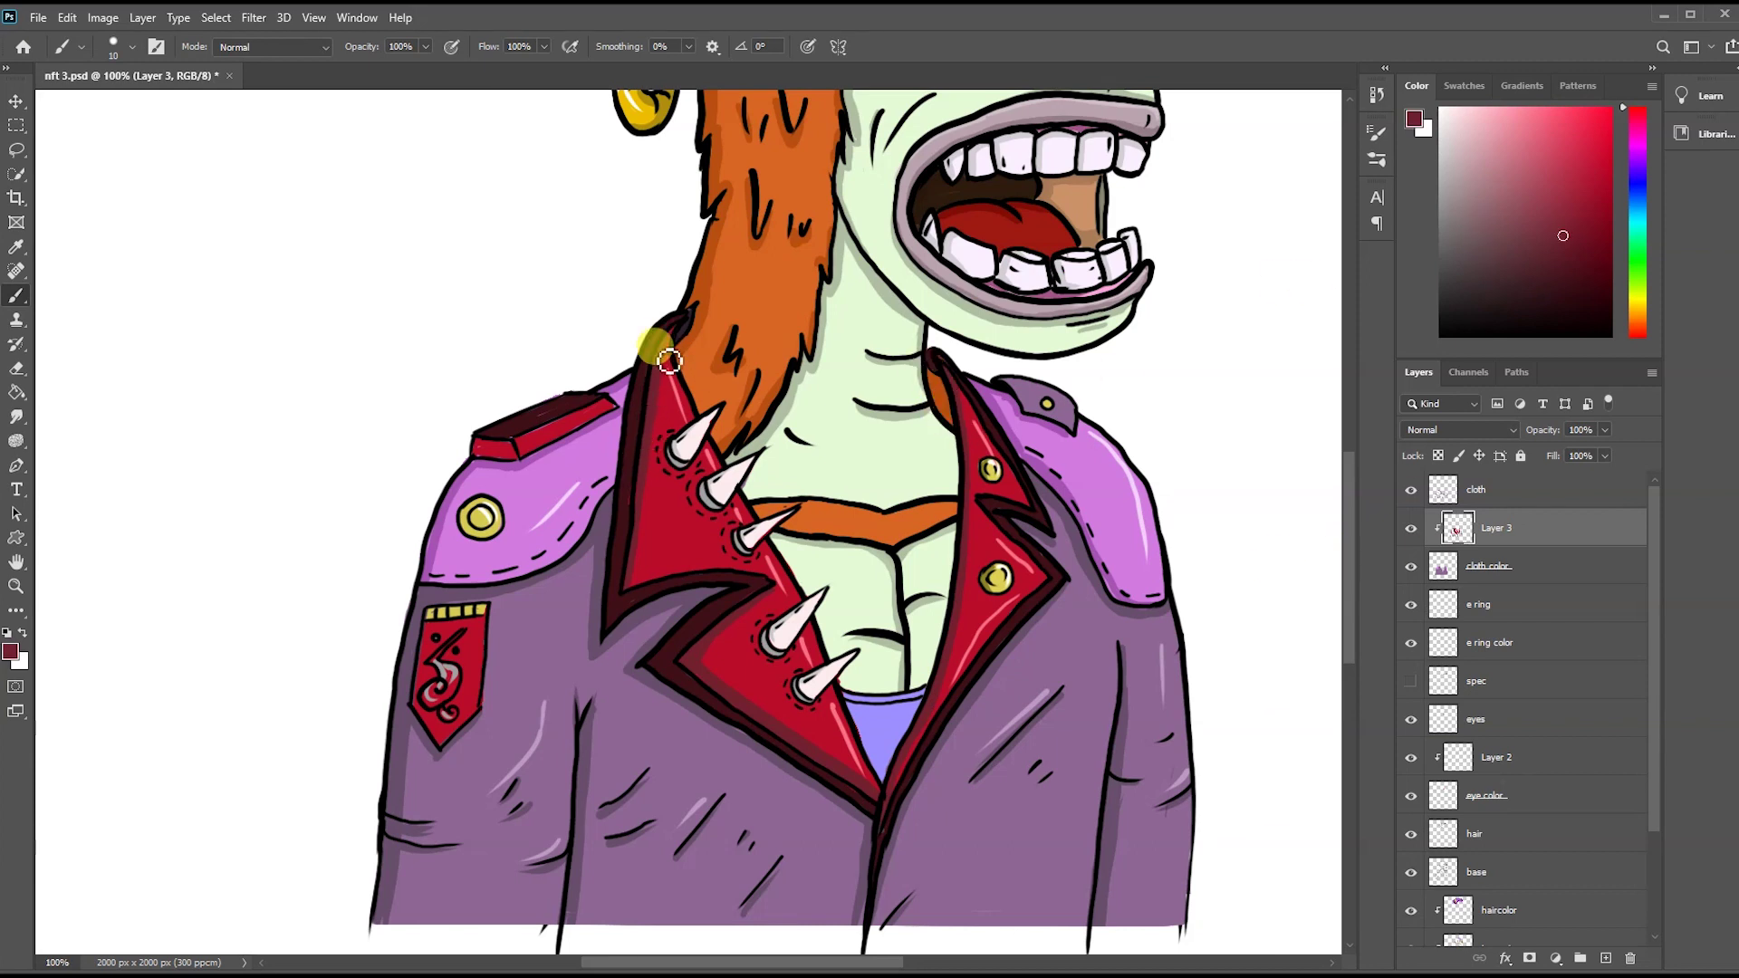
alt+click(735, 722)
- Fit the whole artwork in view and select the bg layer with the Paint Bucket
key(ctrl+0)
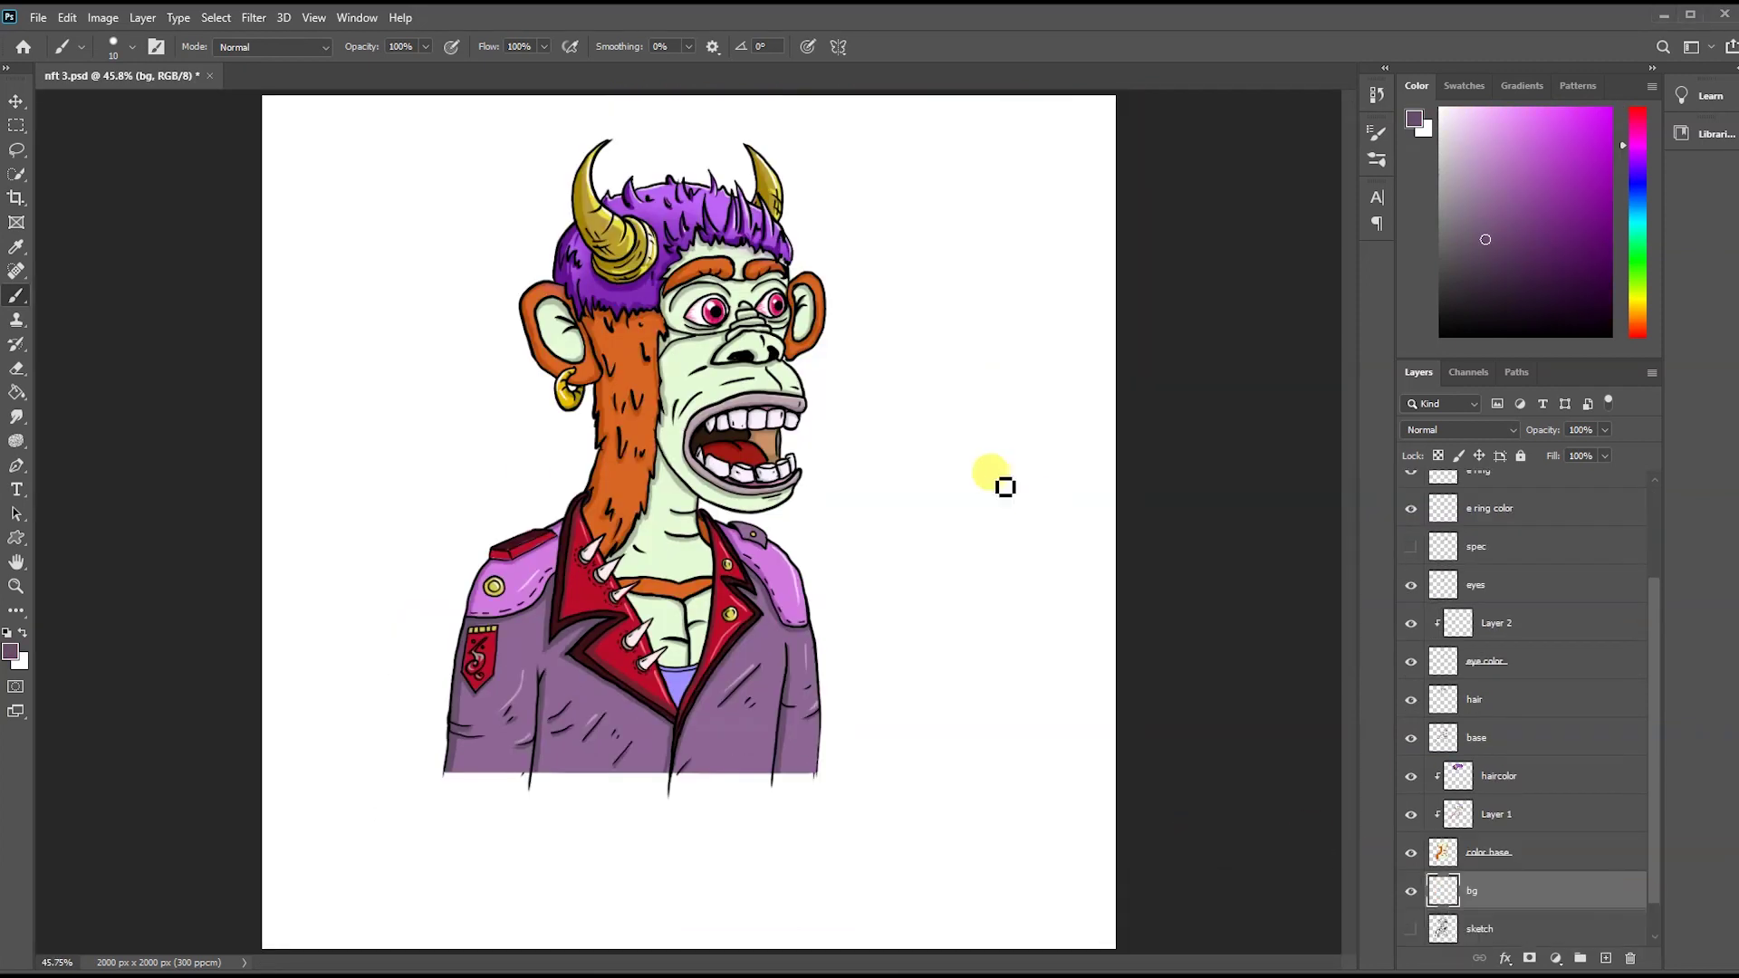
key(g)
click(10, 651)
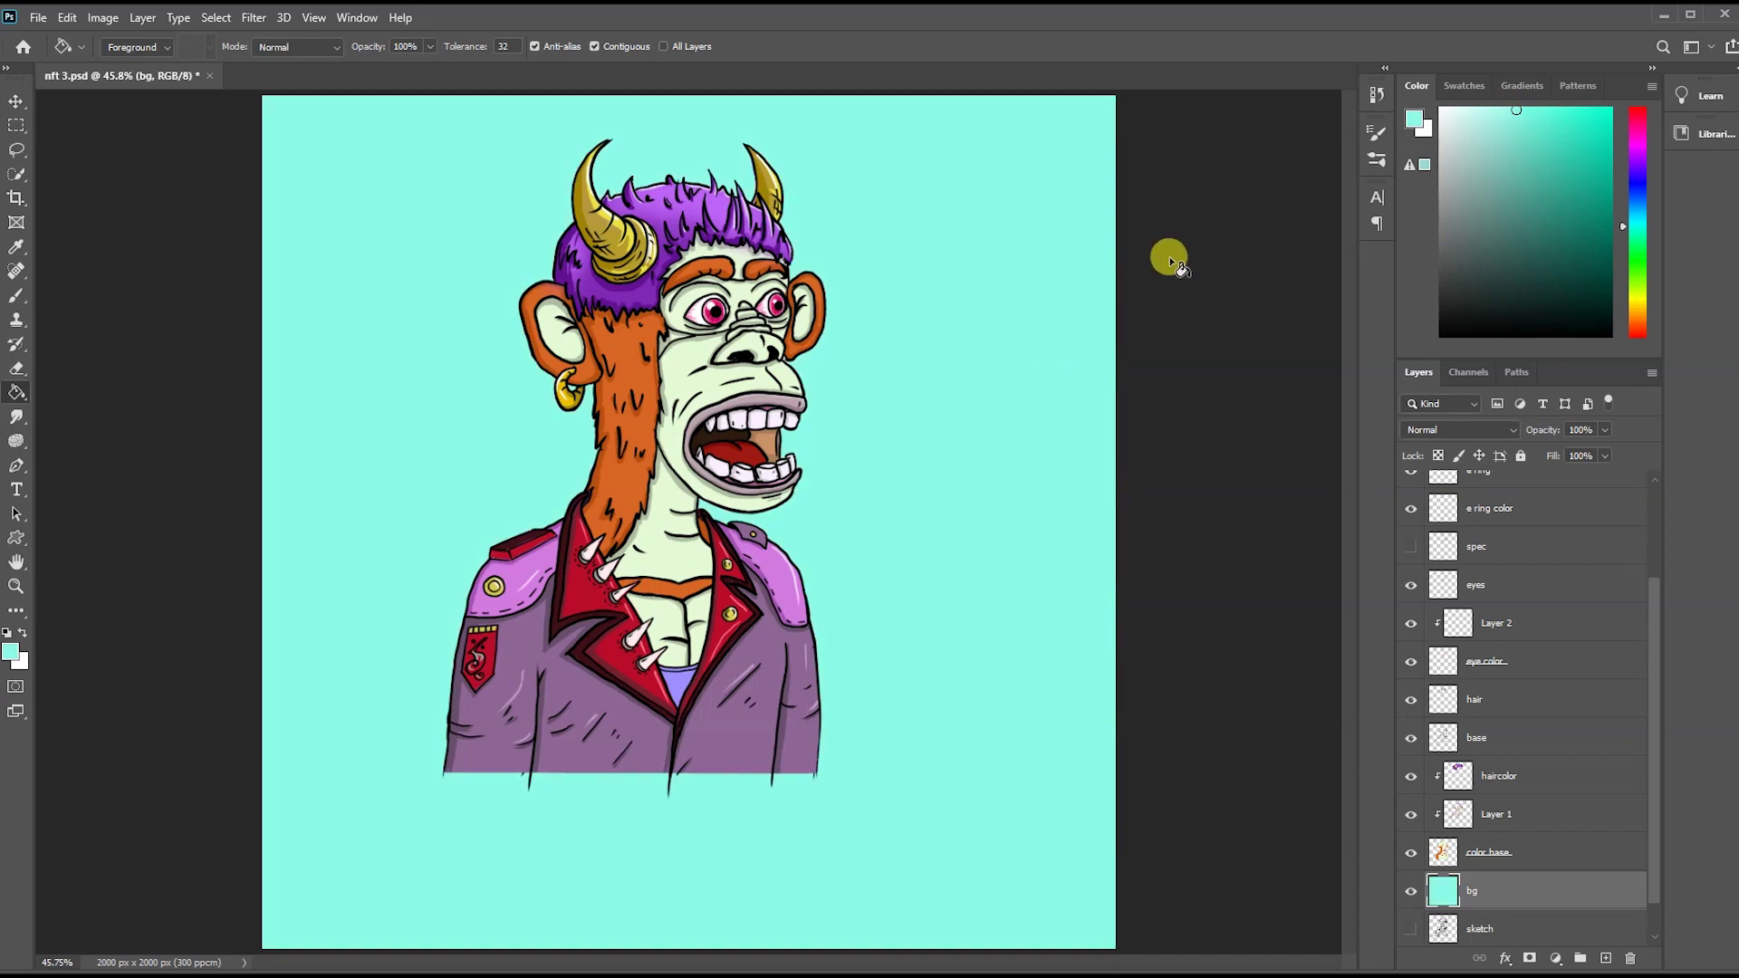